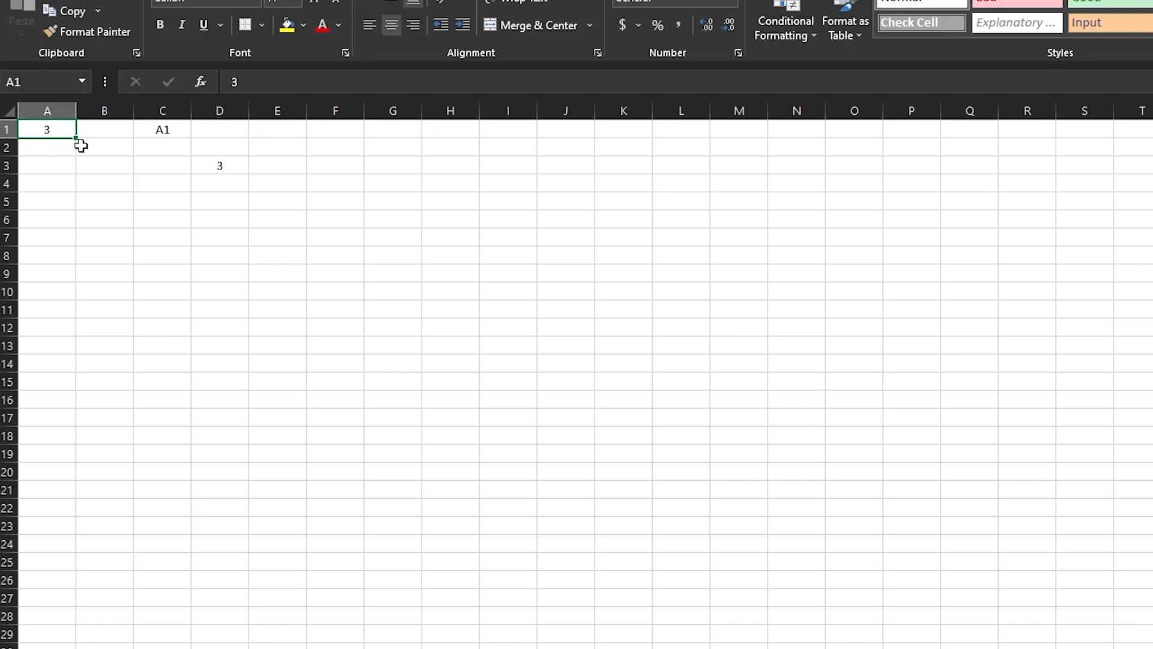
Enter =INDIRECT("A1") in C6 so it returns 3, the value in A1.
left_click(177, 221)
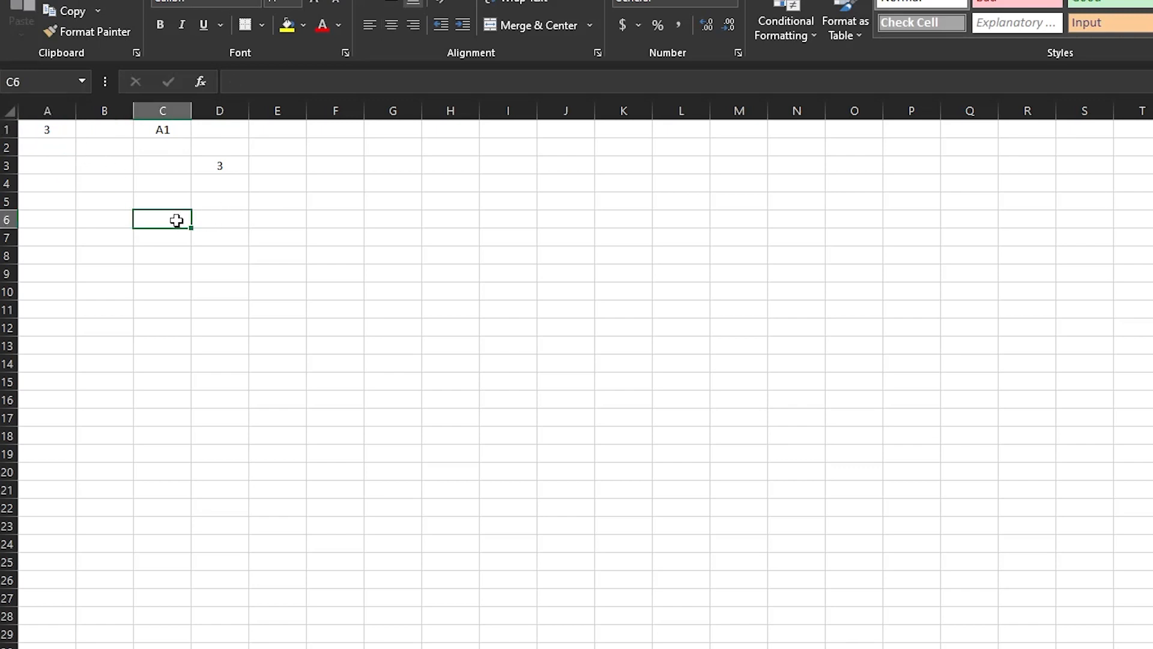
type("=")
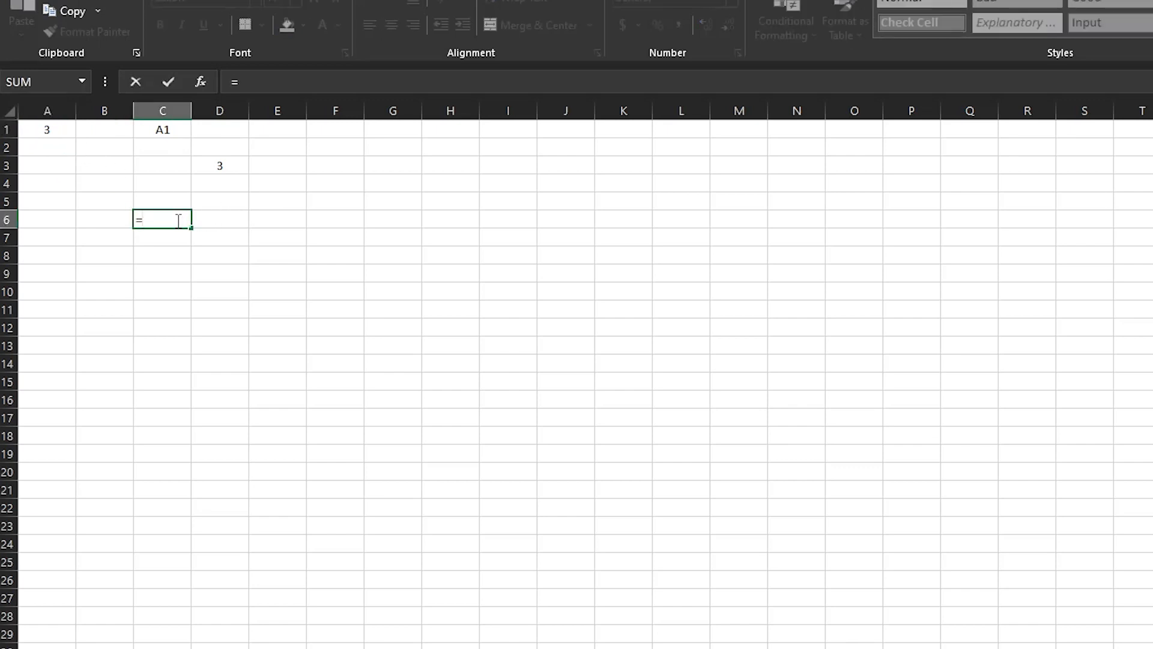
type("ind")
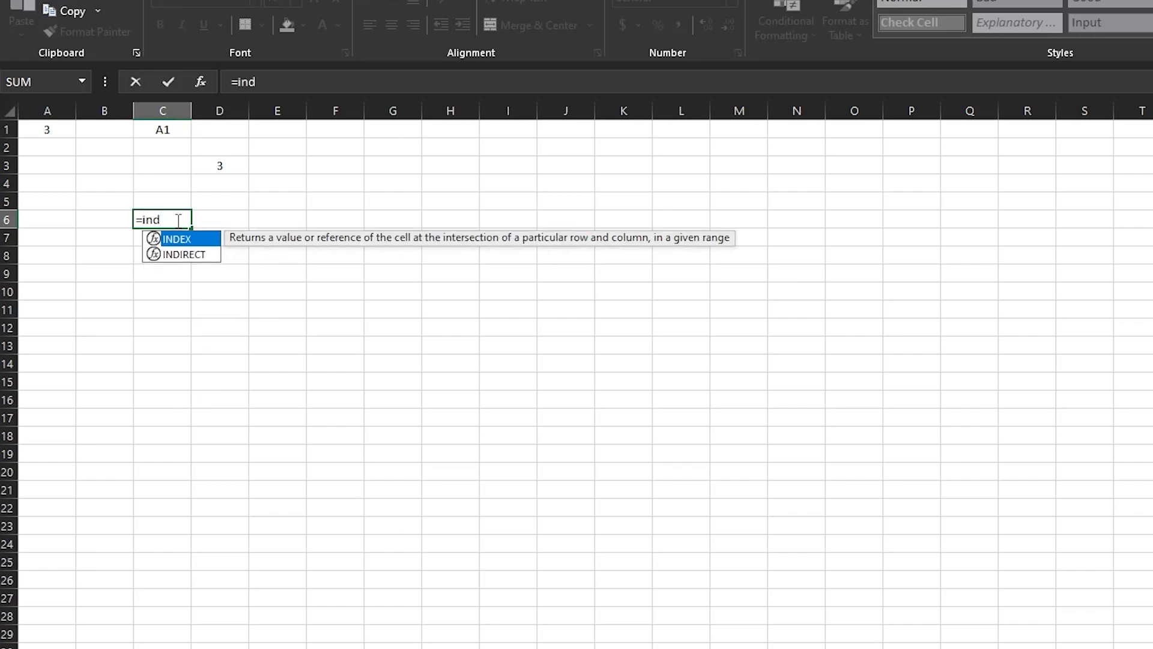
type("i")
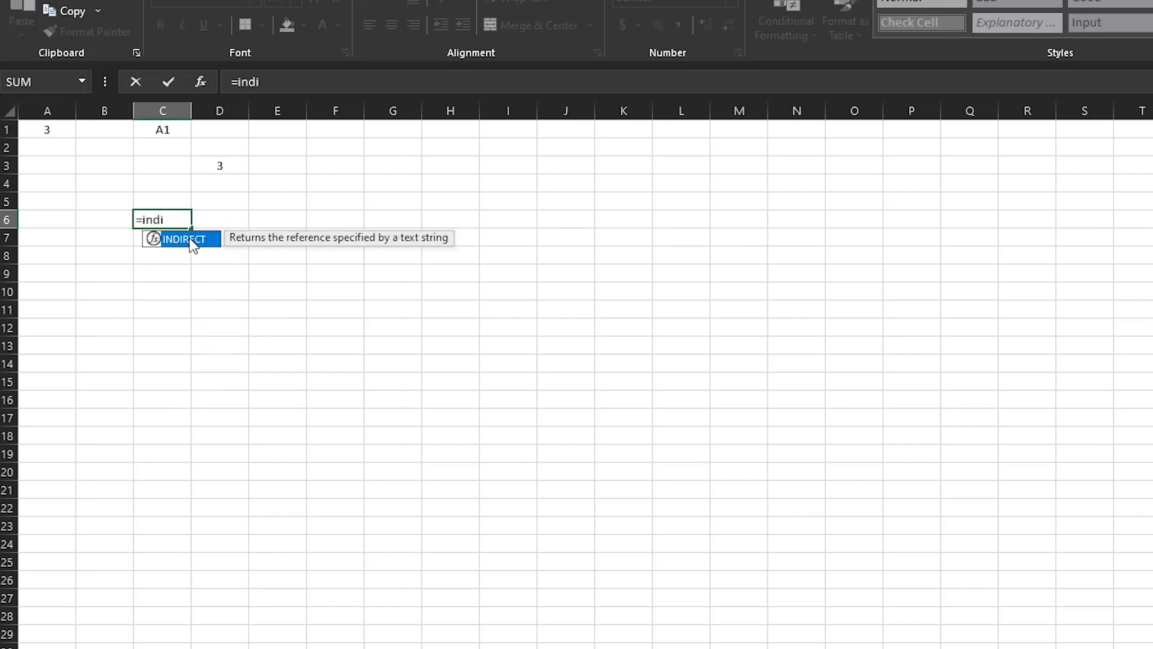
double_click(190, 239)
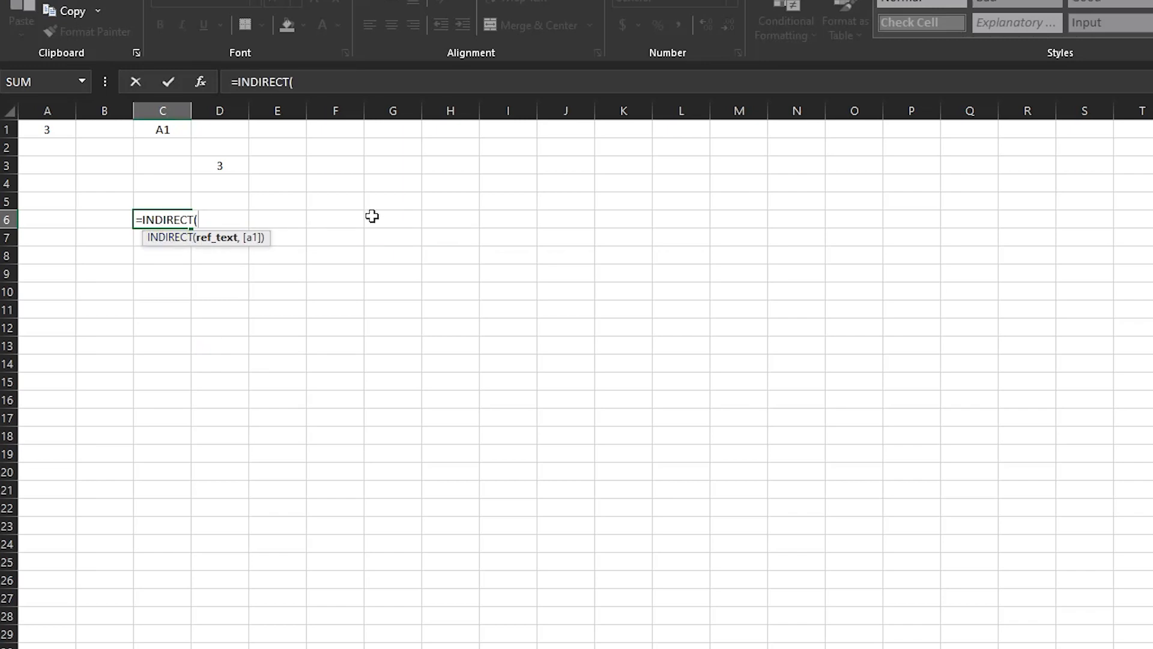
type("\"A1\")")
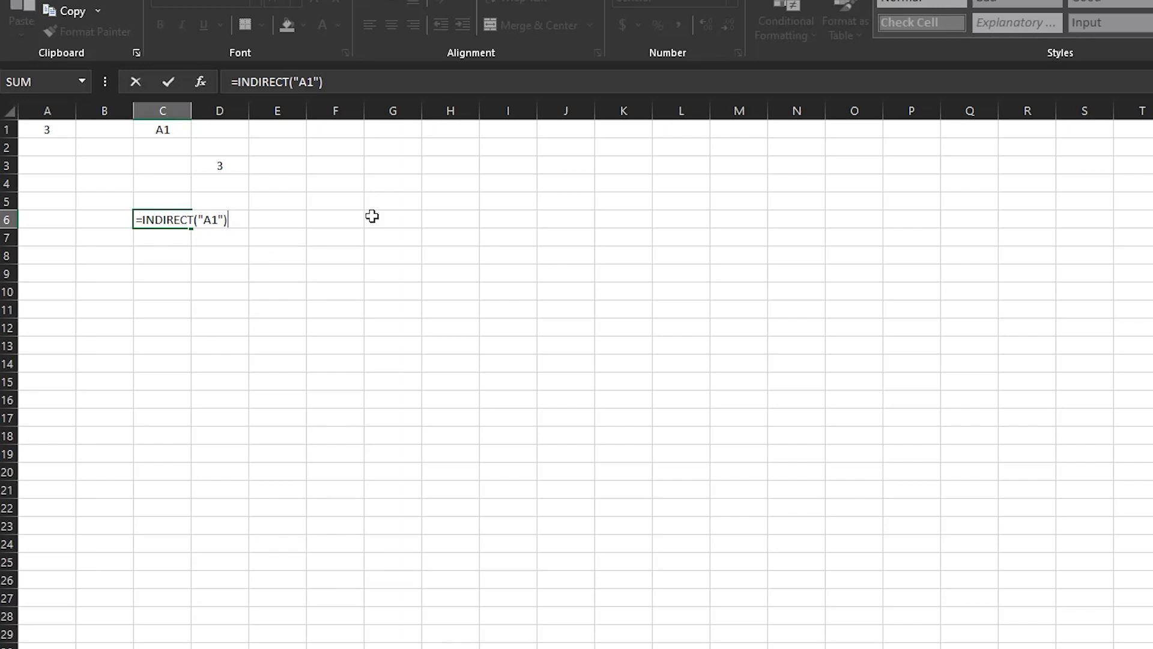
key("Return")
key("Up")
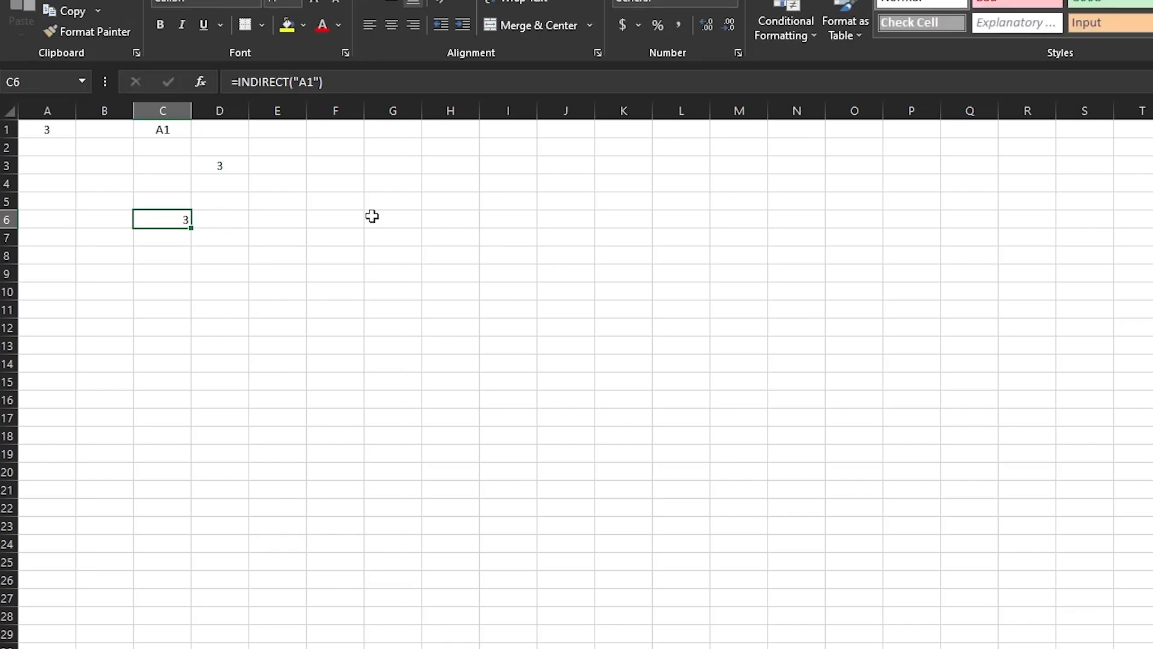
Centre C6's result, compare it with A1, and re-commit the =INDIRECT("A1") formula.
left_click(391, 24)
left_click(52, 129)
left_click(175, 216)
left_click(55, 124)
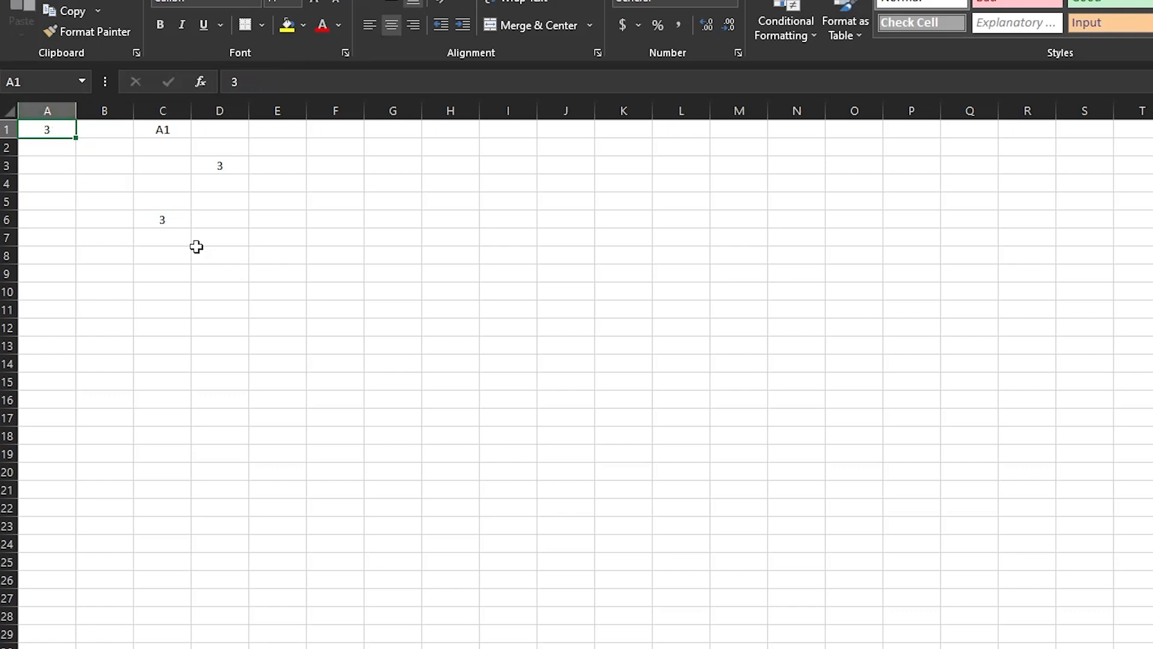
left_click(164, 220)
left_click(314, 84)
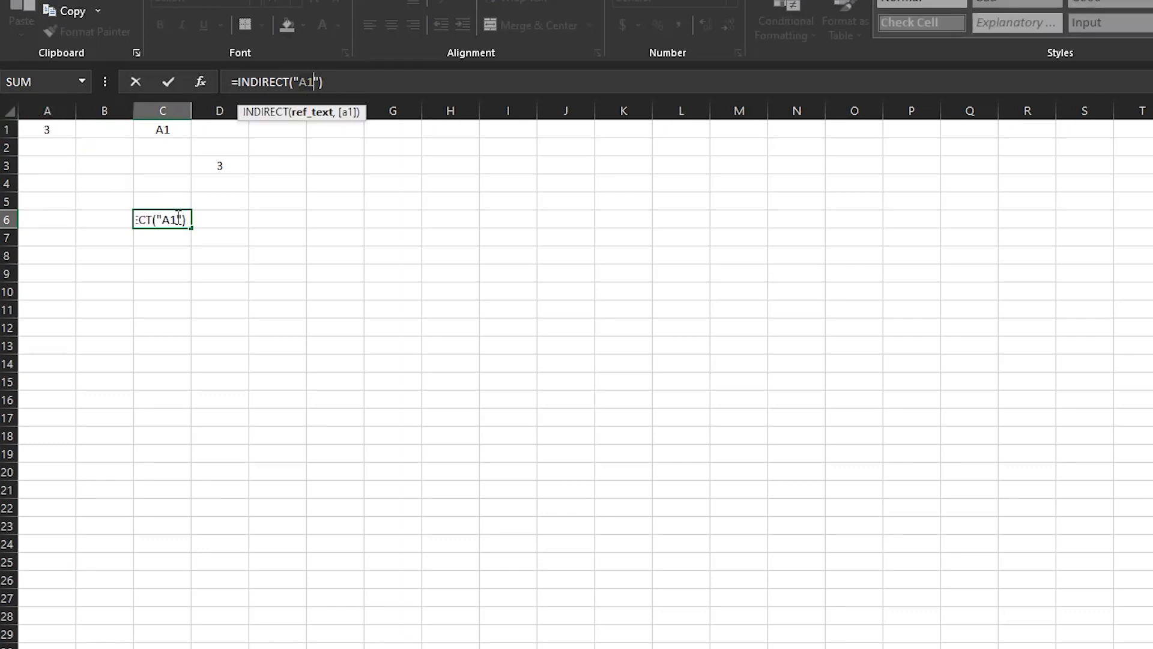
key("Return")
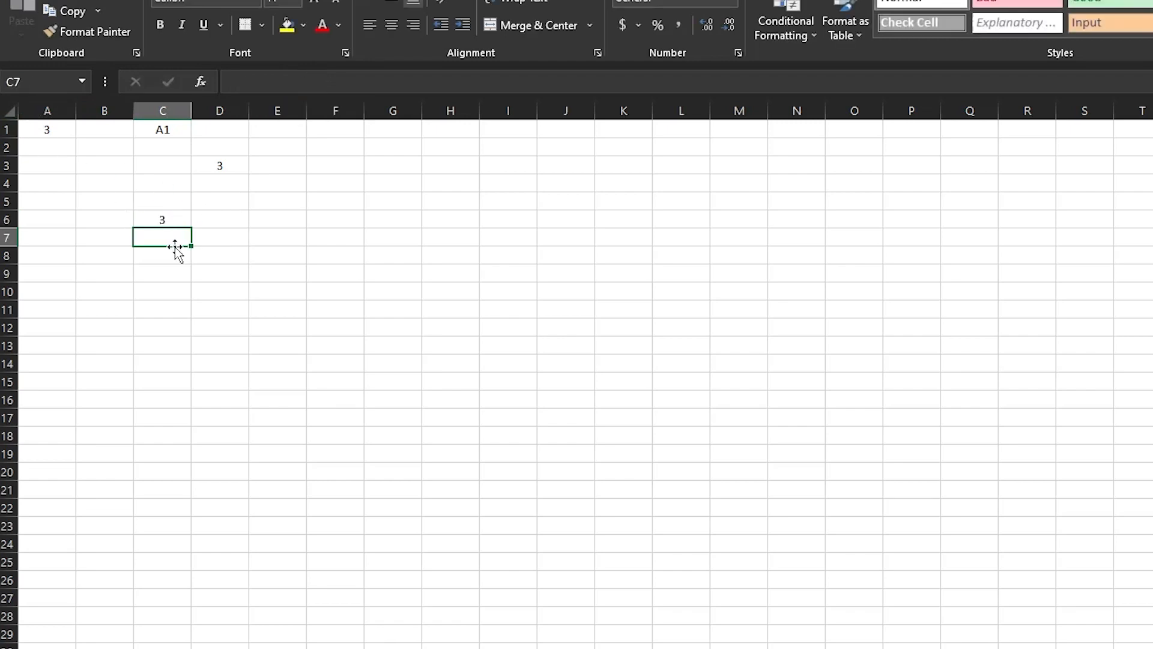
Enter the formula =A1 in C7 and review it.
type("=")
left_click(51, 129)
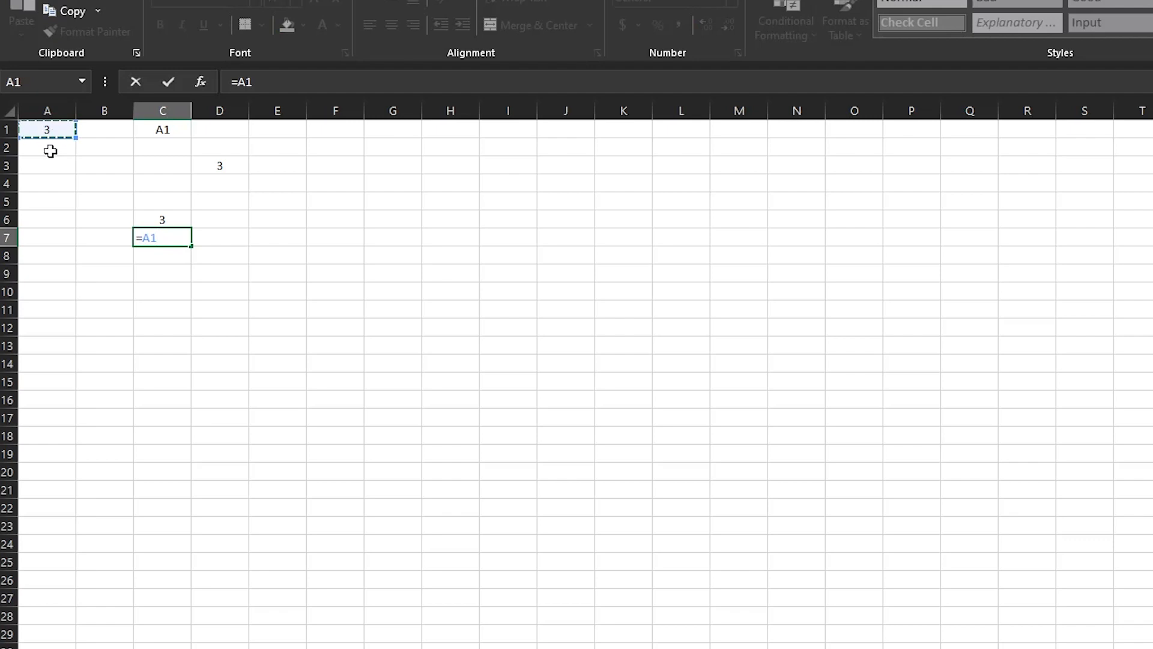
key("Return")
left_click(195, 237)
left_click(179, 239)
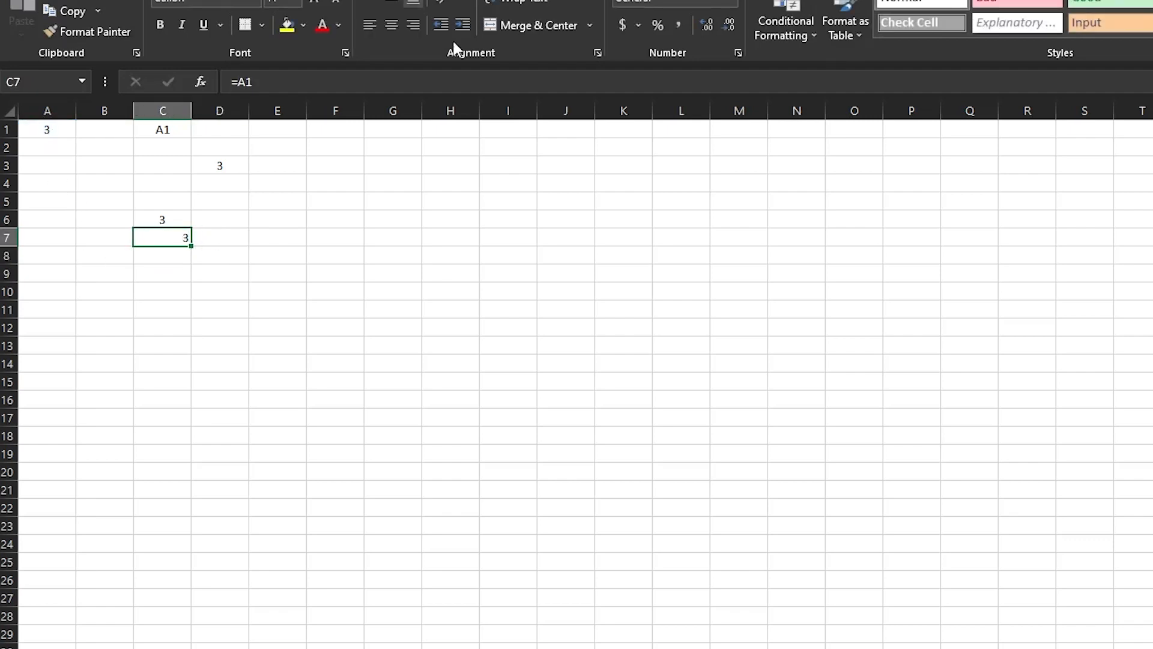
left_click(238, 89)
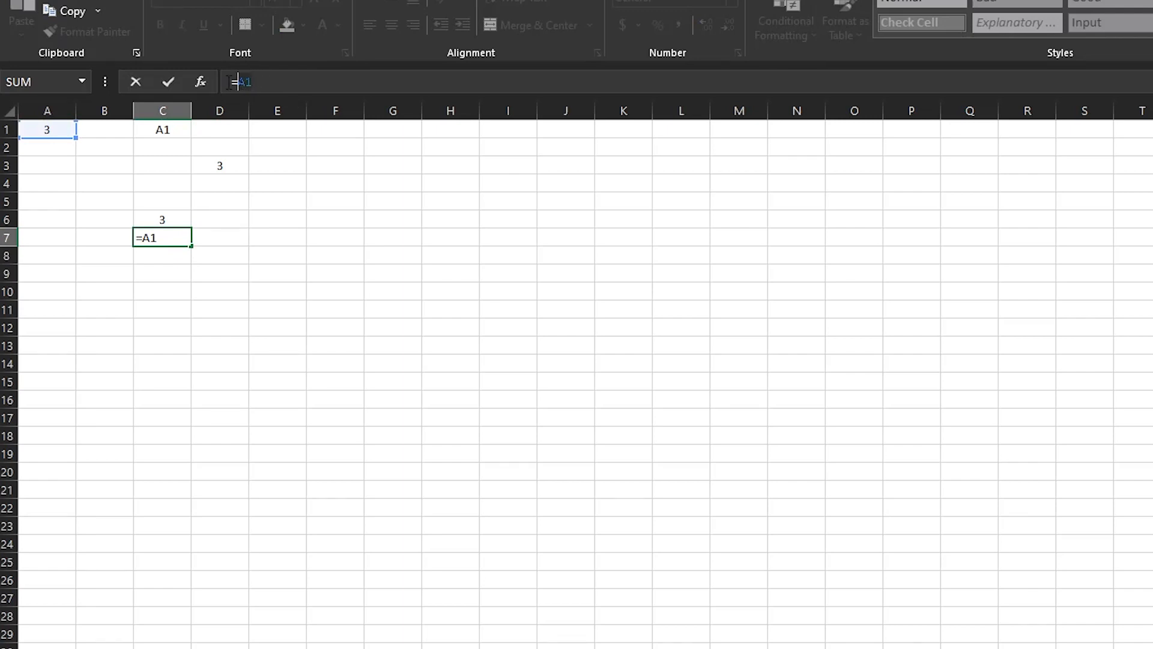
key("Return")
Compare C7's =A1 with C6's unchanged =INDIRECT("A1") formula.
left_click(174, 239)
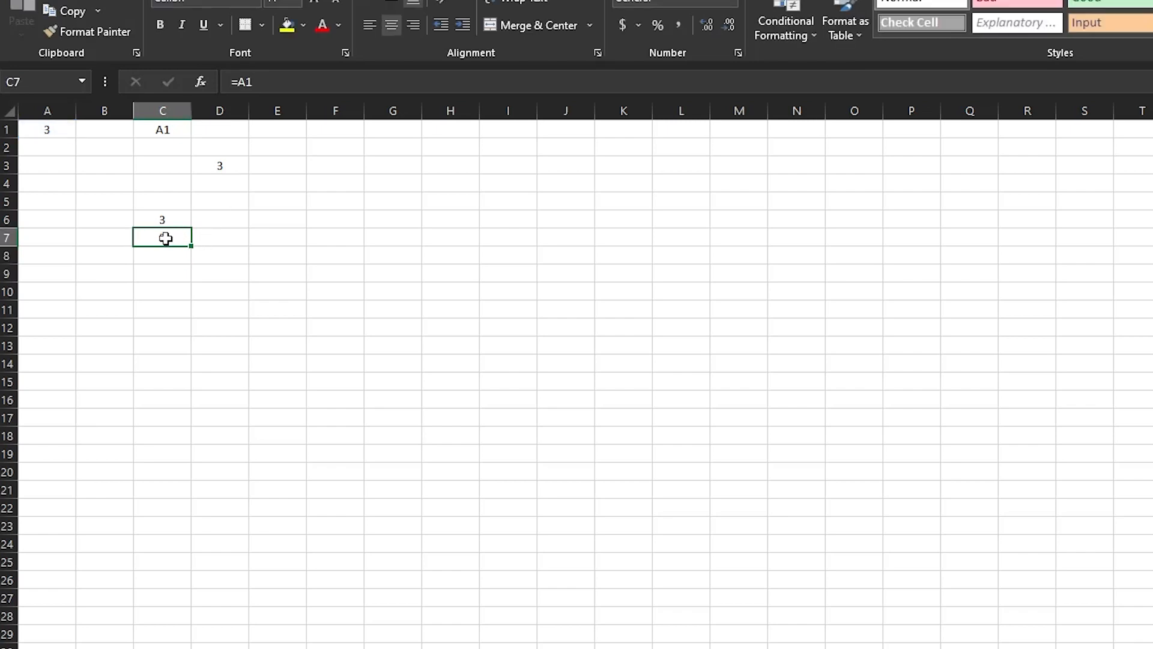
left_click(170, 219)
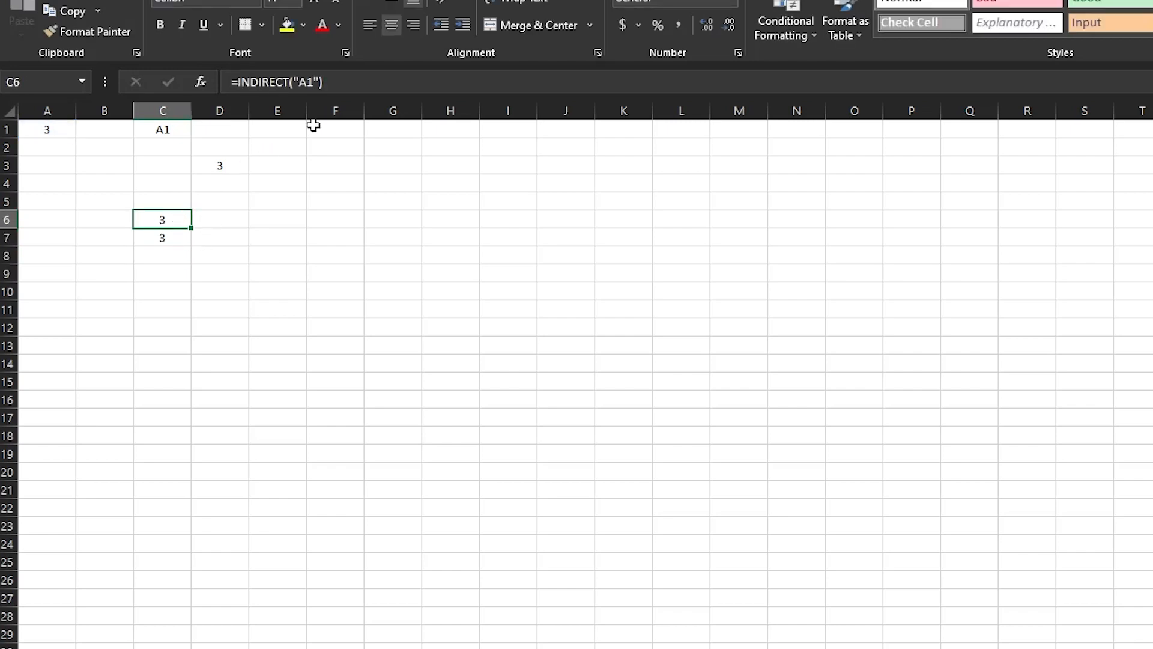
left_click(358, 82)
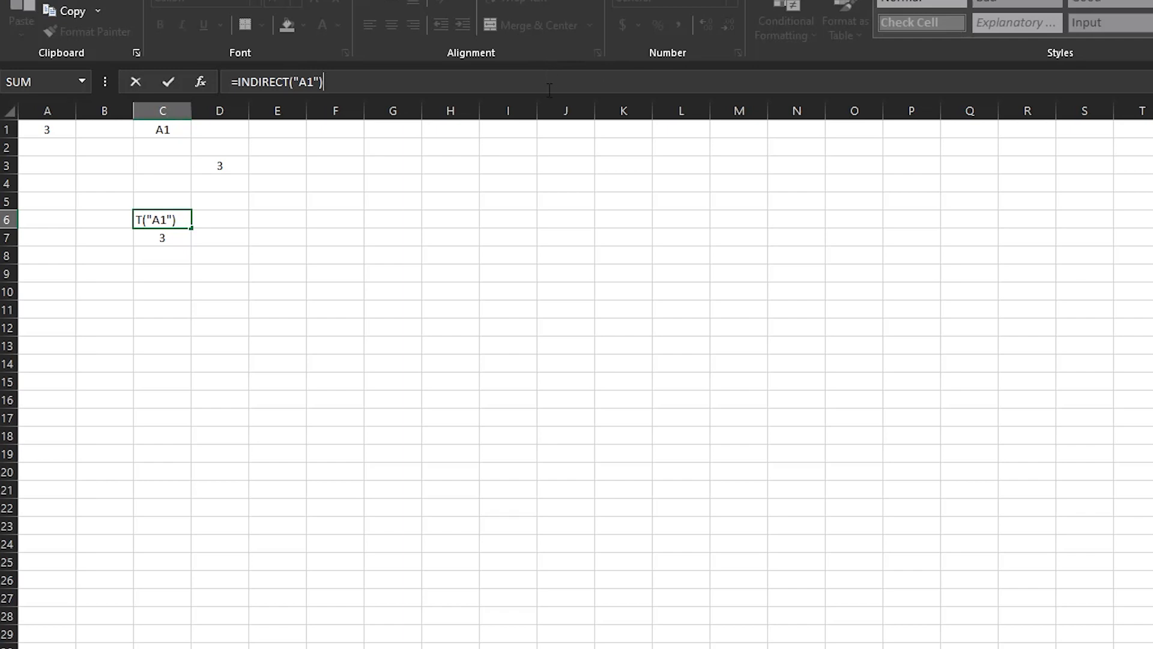
key("Return")
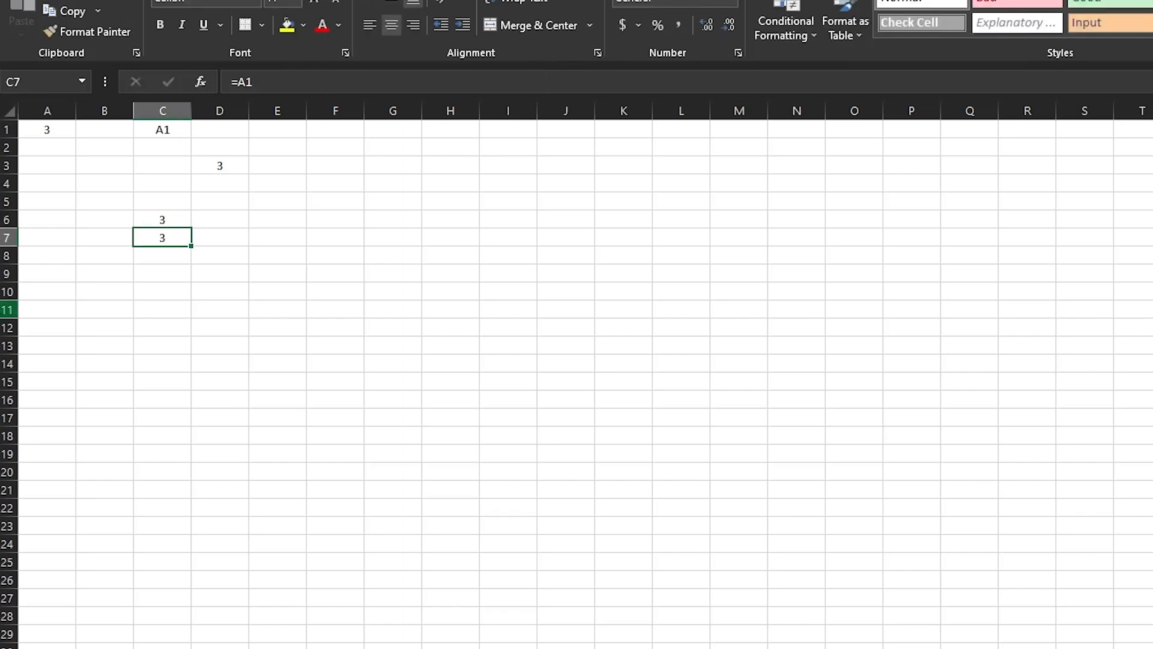
Change A1 to 15 and check that C6 updates to 15.
left_click(52, 136)
type("15")
key("Return")
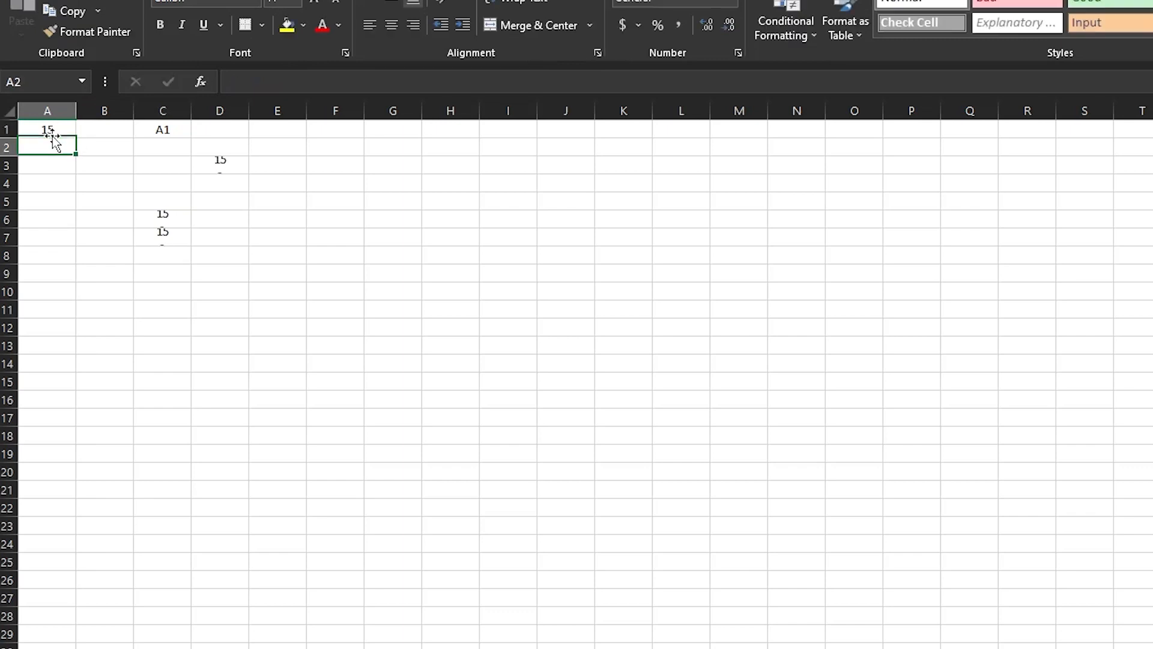
left_click(164, 223)
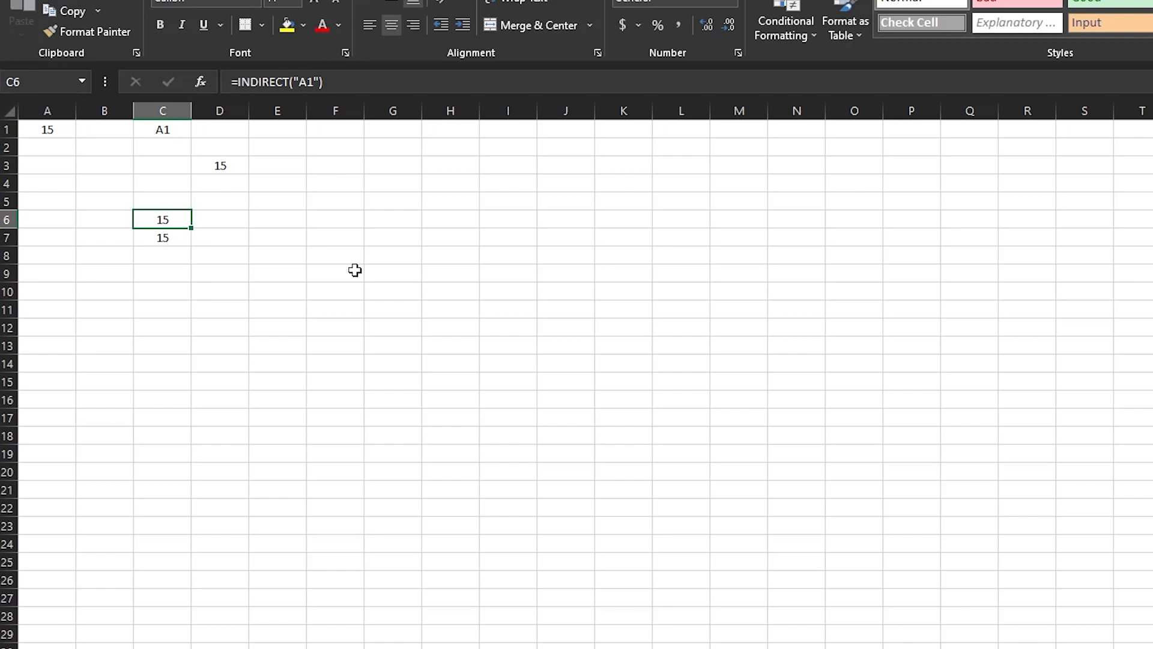
left_click(280, 216)
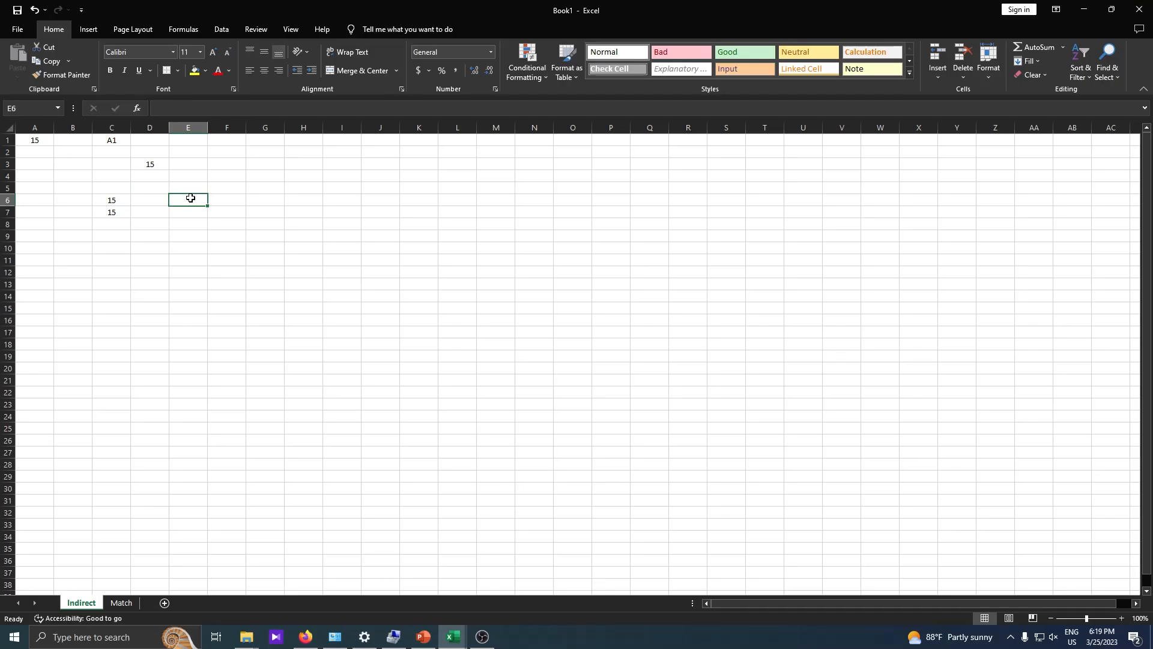
Show the How INDIRECT() works PowerPoint slide, then return to the Book1 workbook.
left_click(1085, 9)
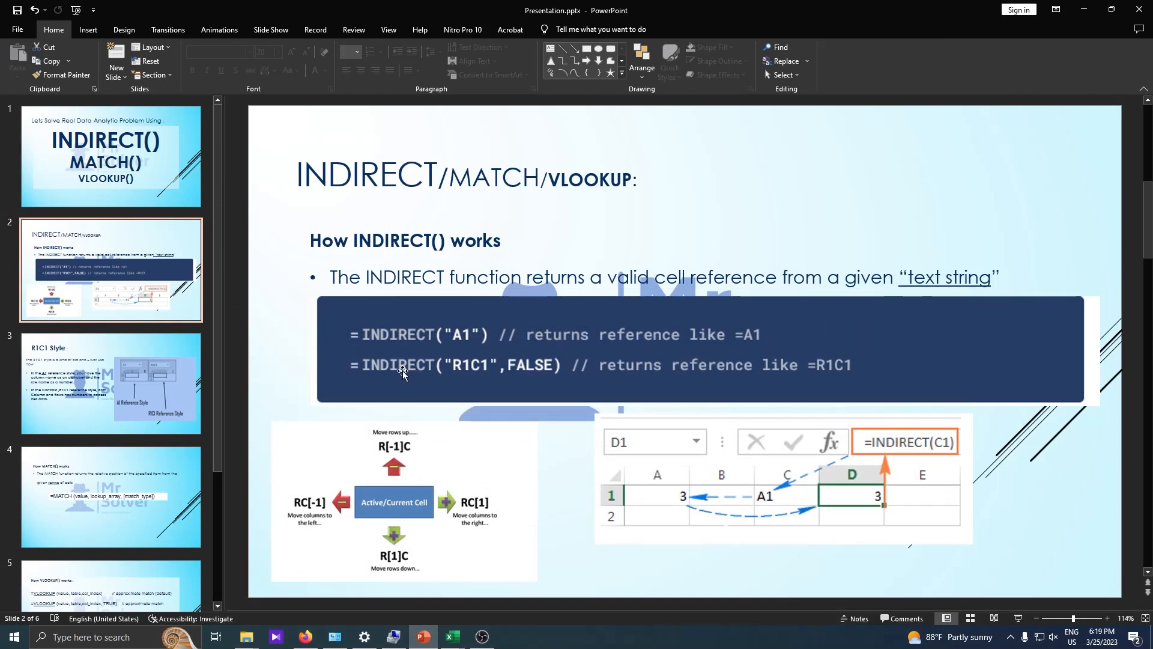
left_click(1084, 9)
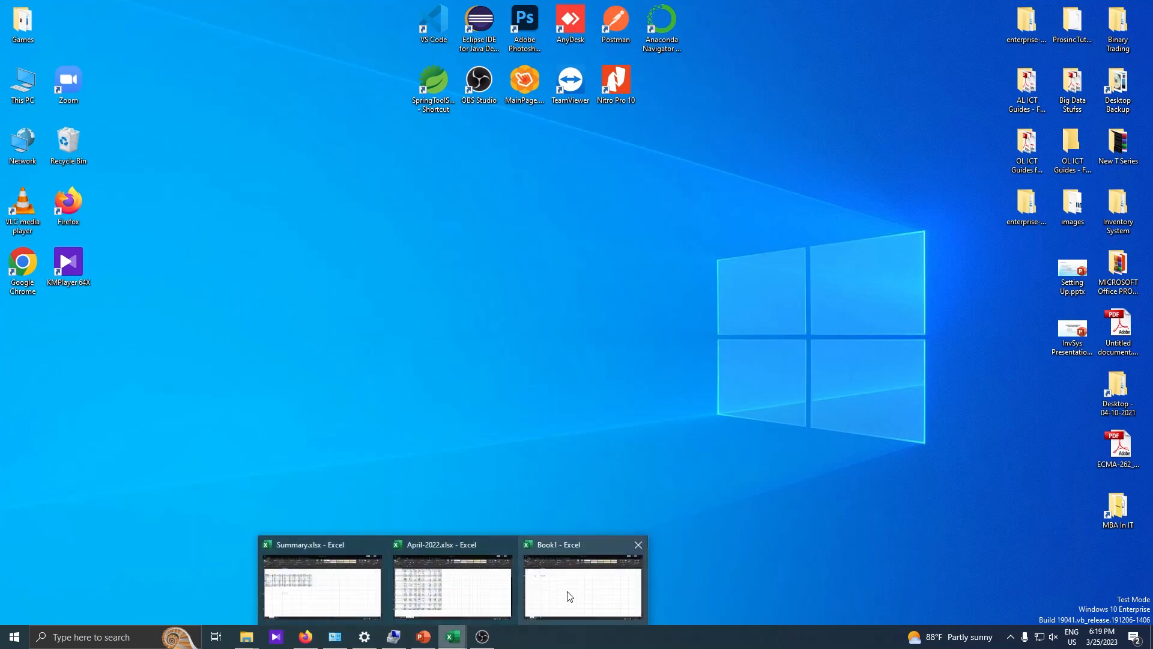
left_click(422, 637)
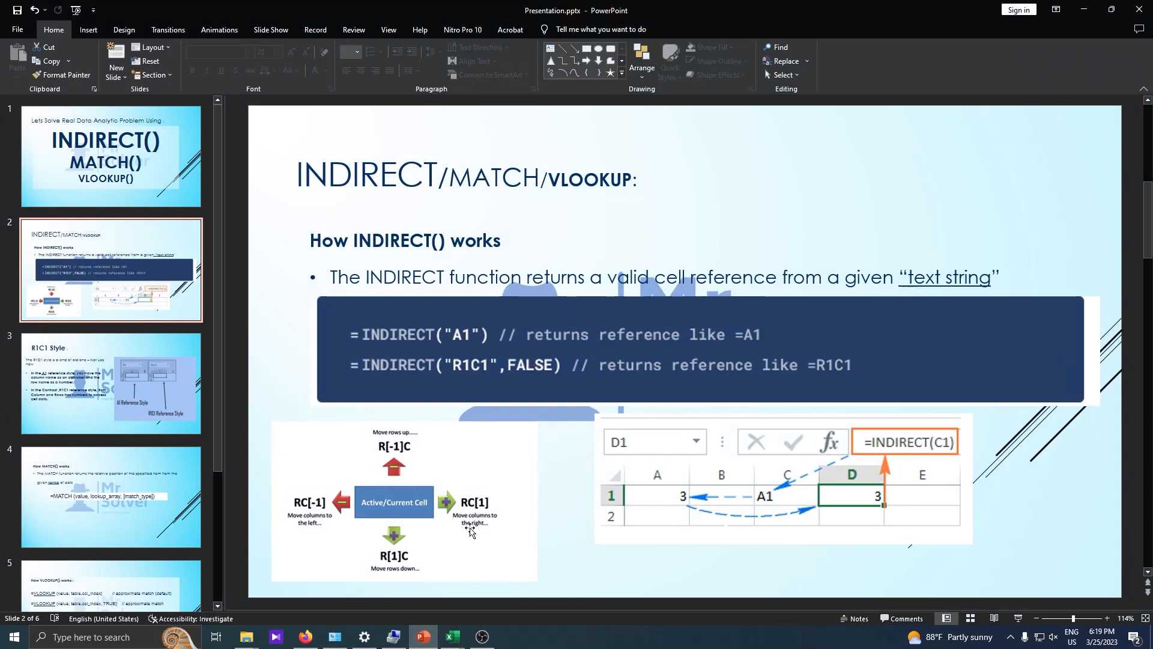
mouse_move(455, 635)
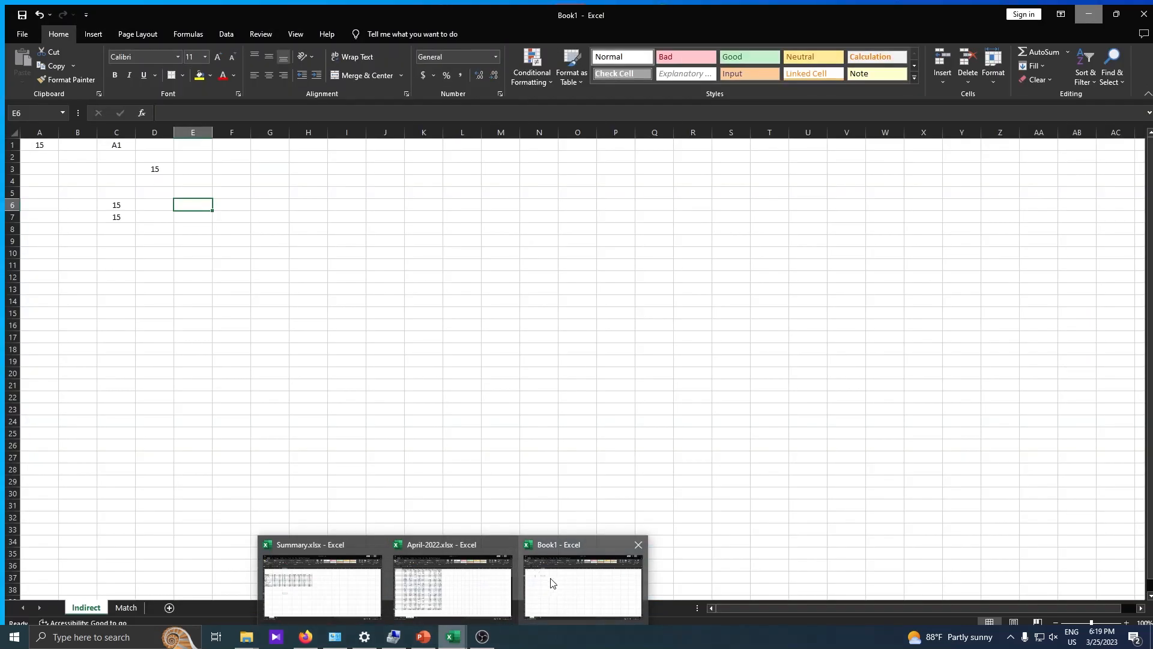
left_click(551, 581)
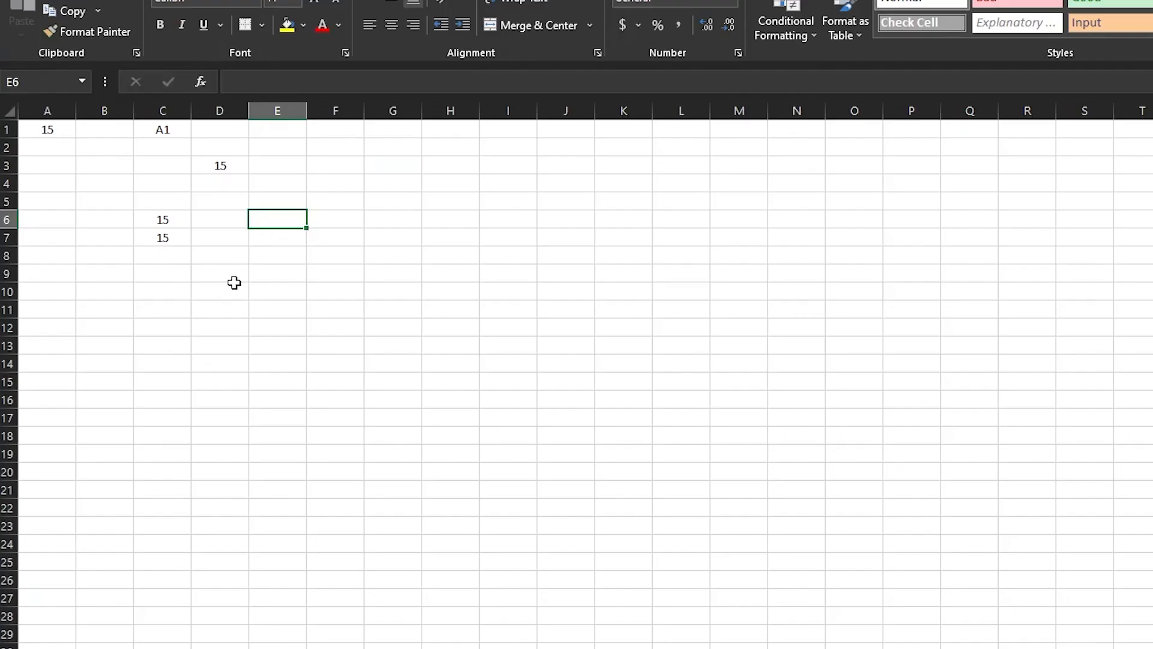
left_click(172, 129)
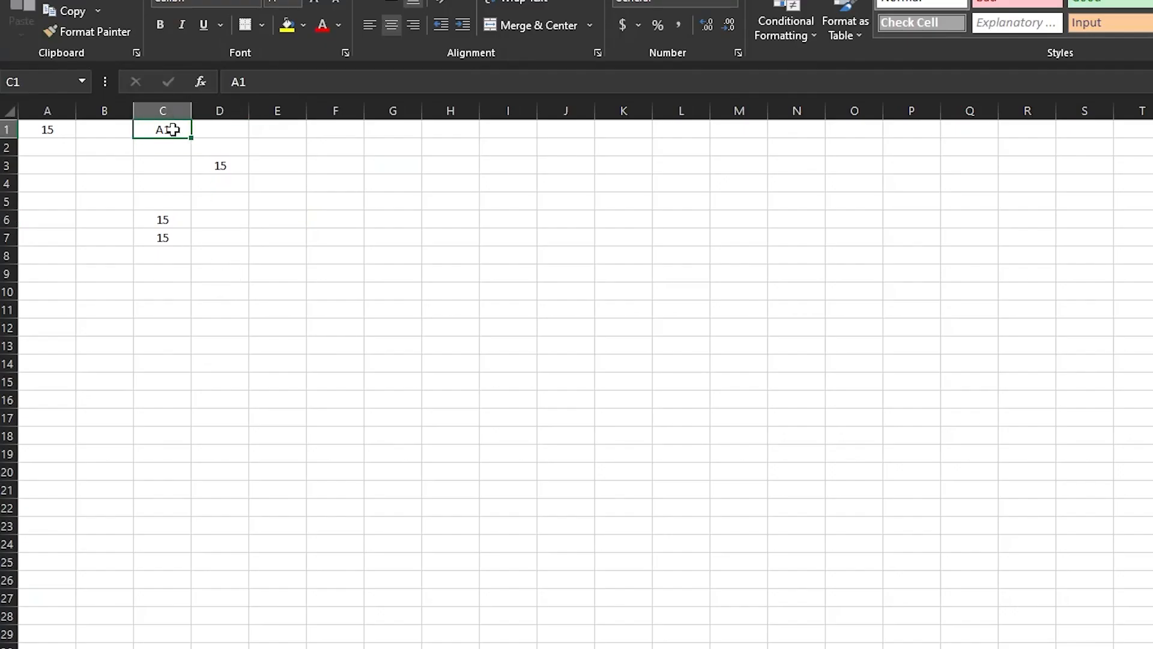
left_click(262, 196)
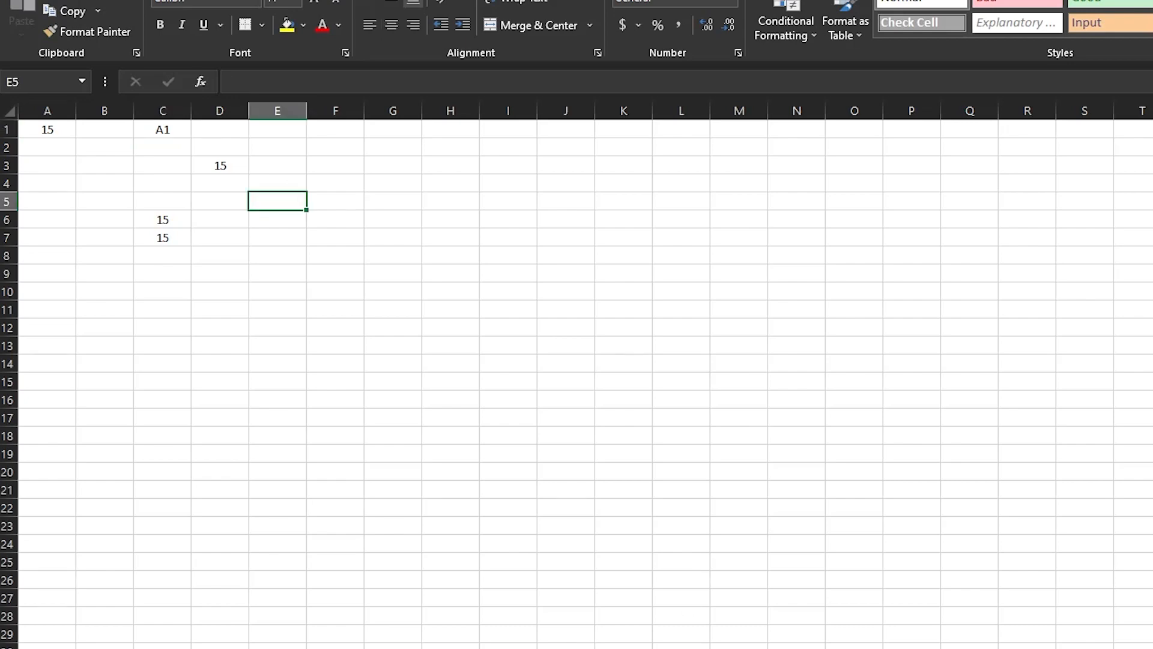
left_click(430, 634)
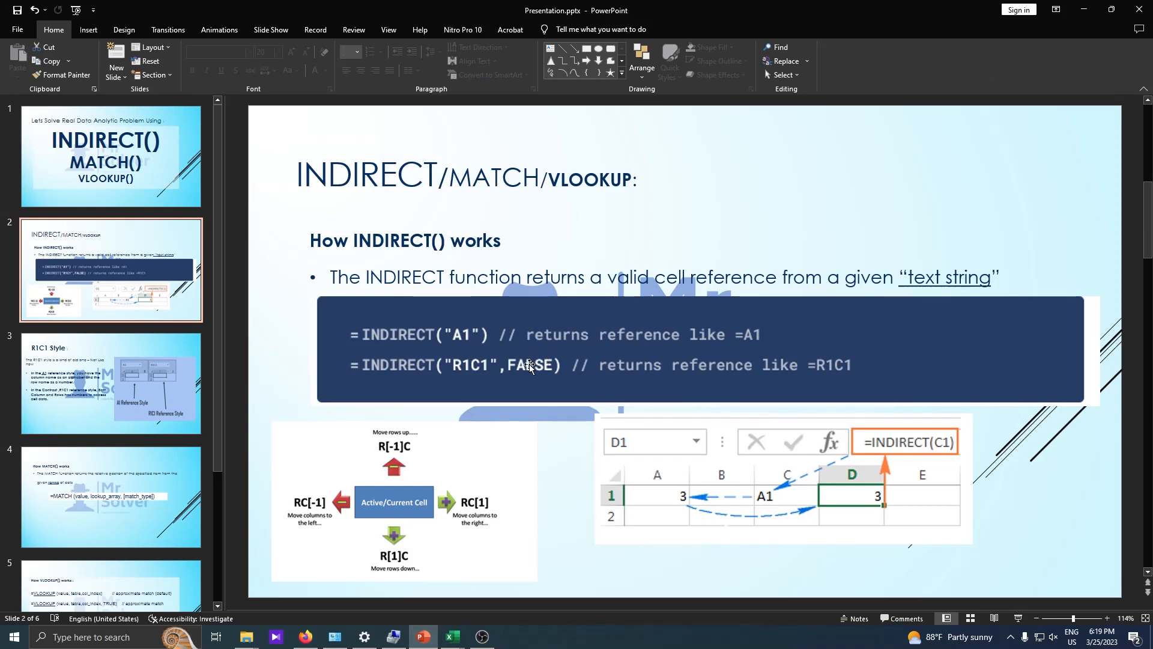
left_click(1087, 9)
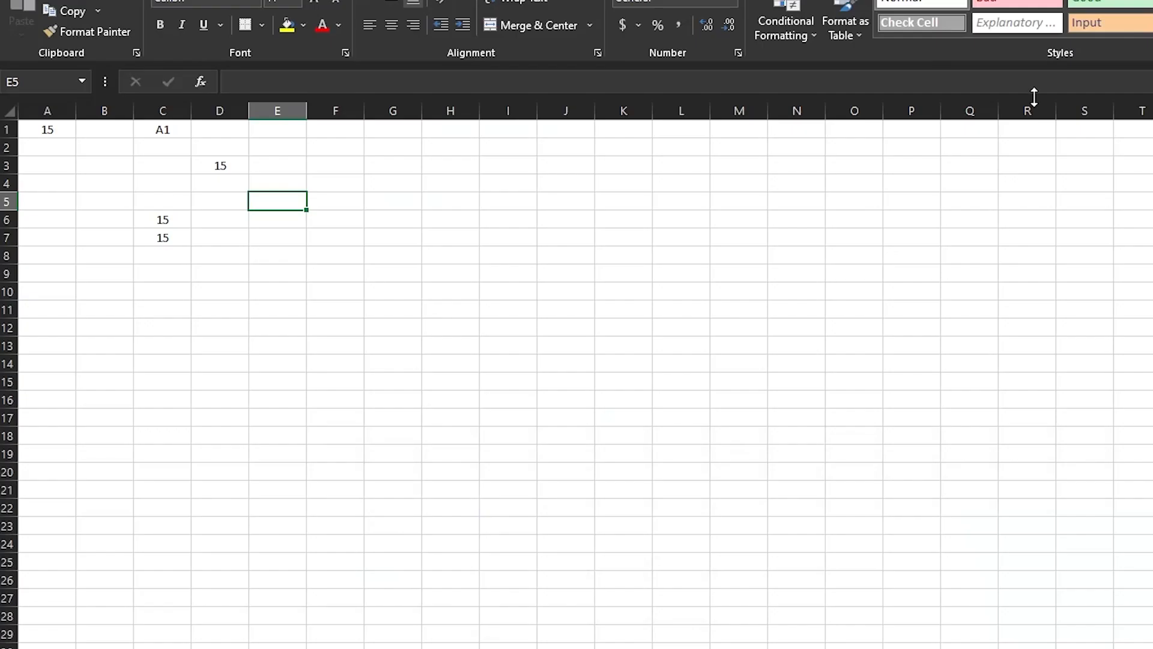
Enter =INDIRECT("A1",TRUE) in E5 with the A1-style option, returning 15.
type("=indire")
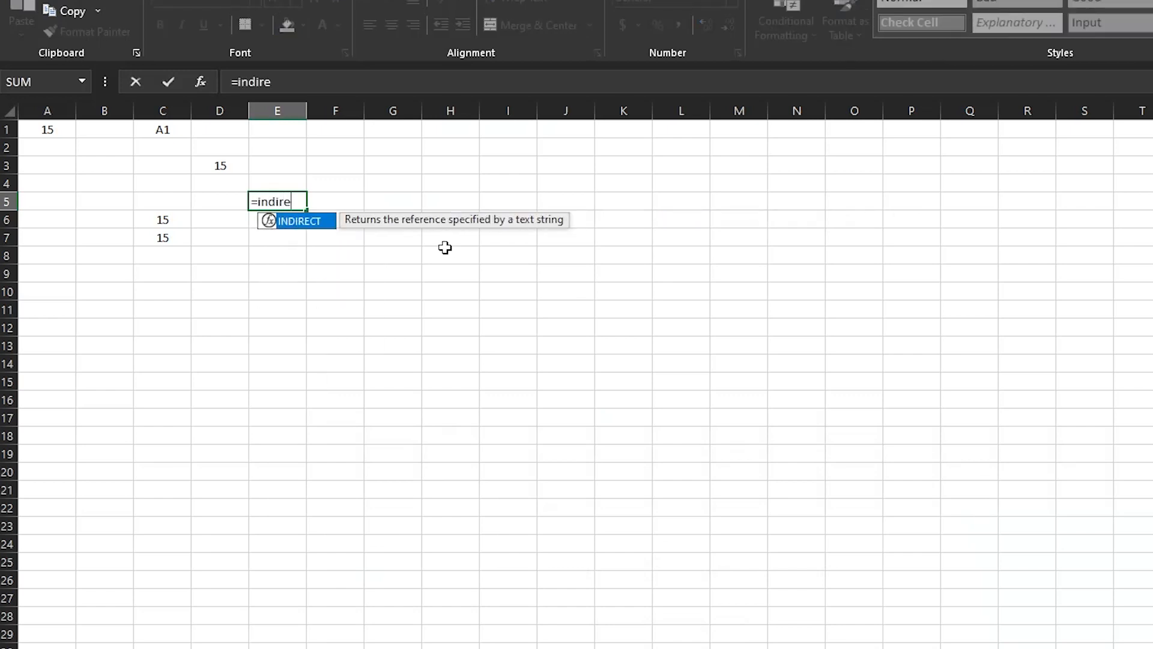
double_click(321, 225)
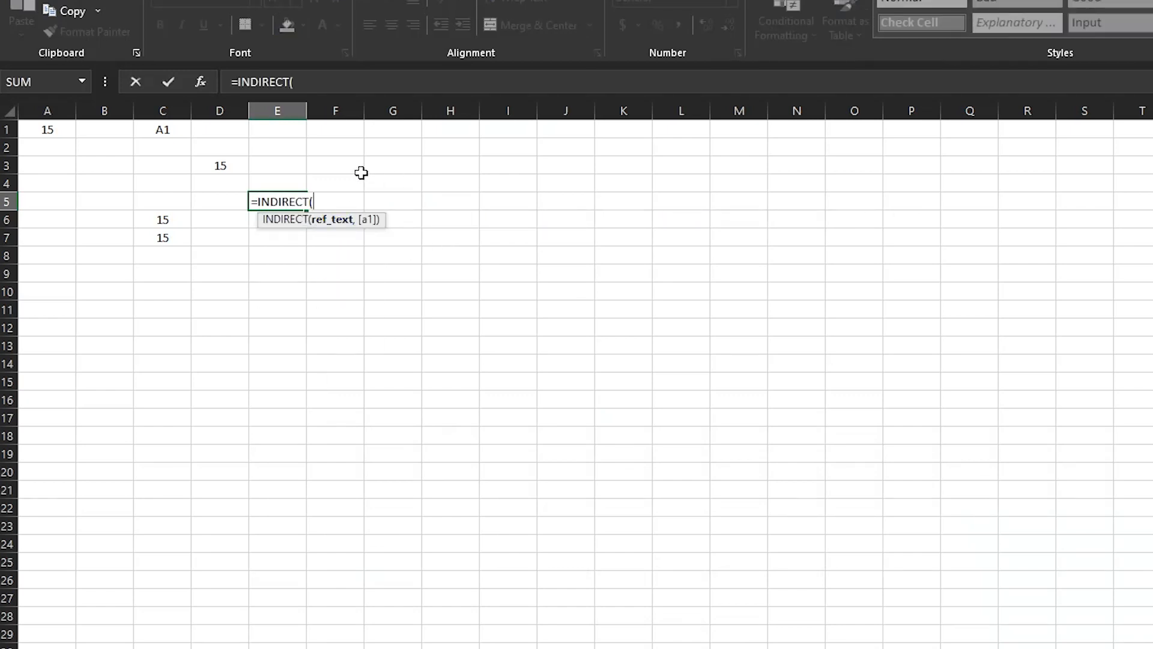
type("\"")
type("A1")
key("BackSpace")
type("1\",")
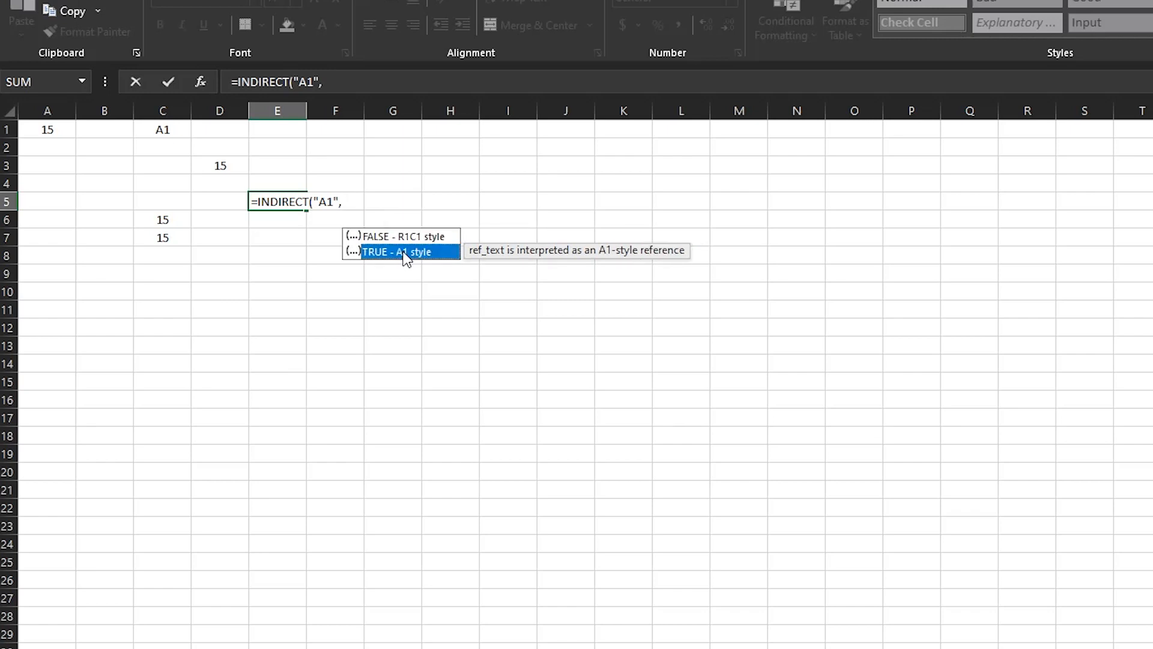
double_click(406, 253)
key("Return")
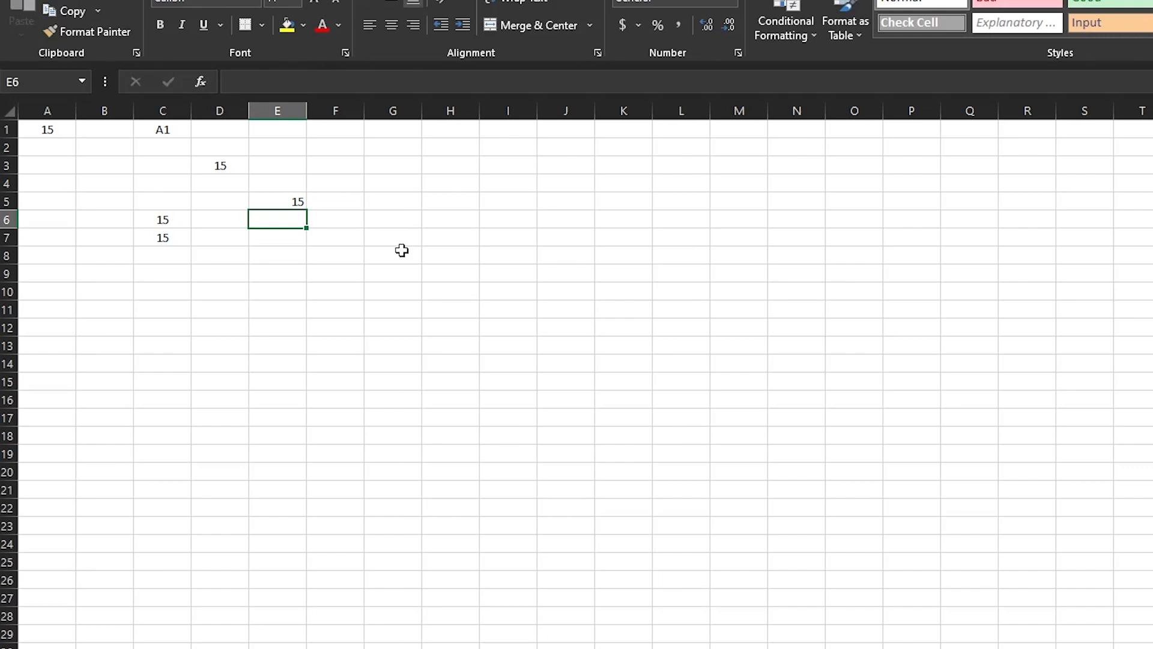
Centre E5 and change its formula to =INDIRECT("A1",FALSE), which returns #REF!
key("Up")
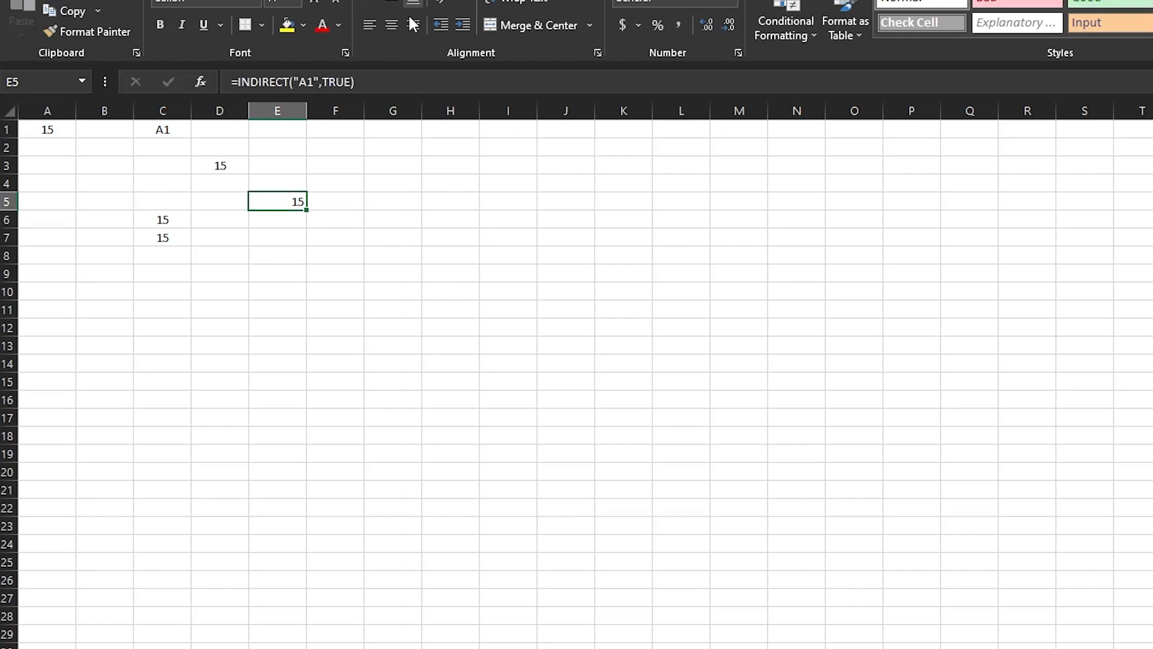
left_click(392, 22)
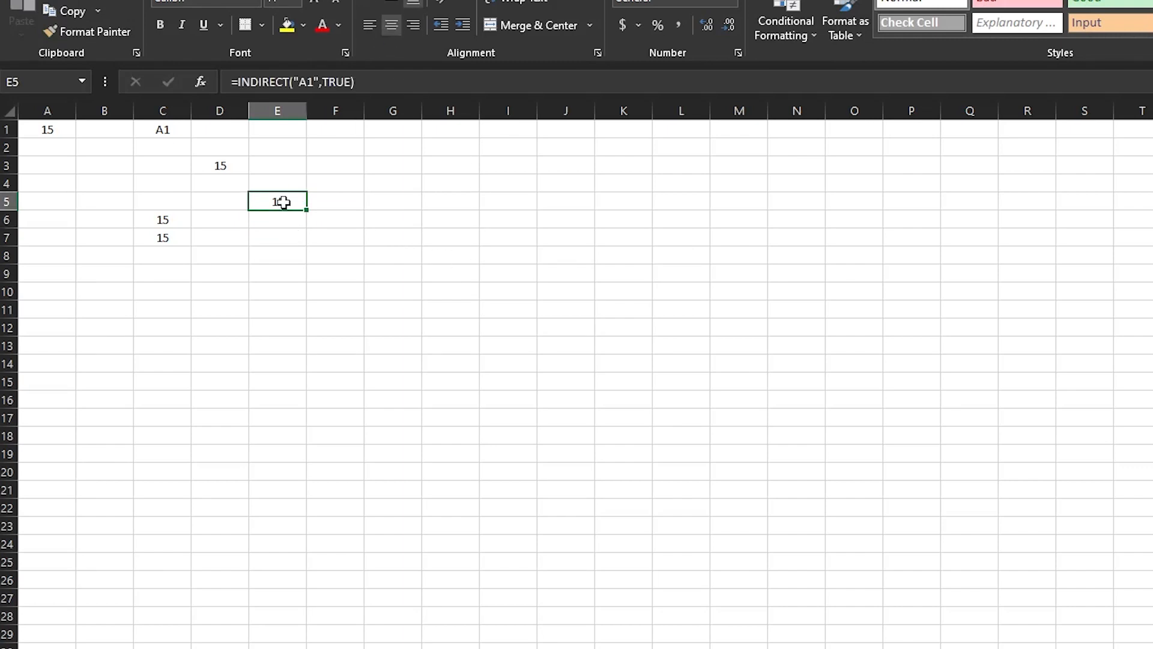
left_click(354, 80)
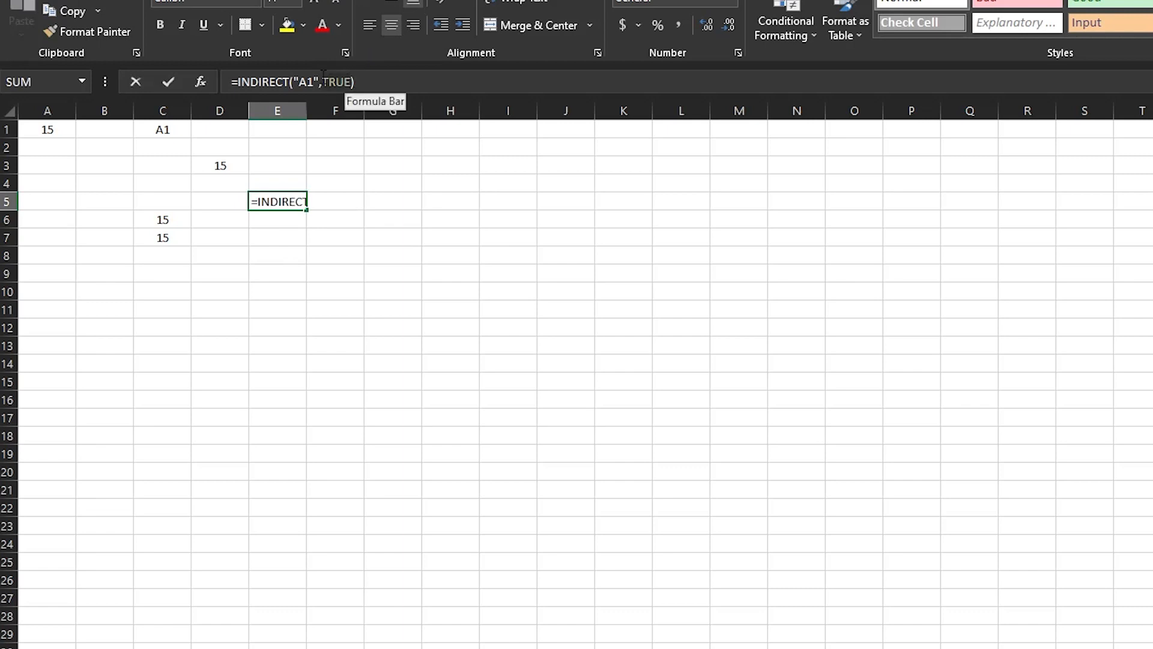
left_click(323, 81)
key("Delete")
key("Delete")
key("Delete")
key("Delete")
type("false")
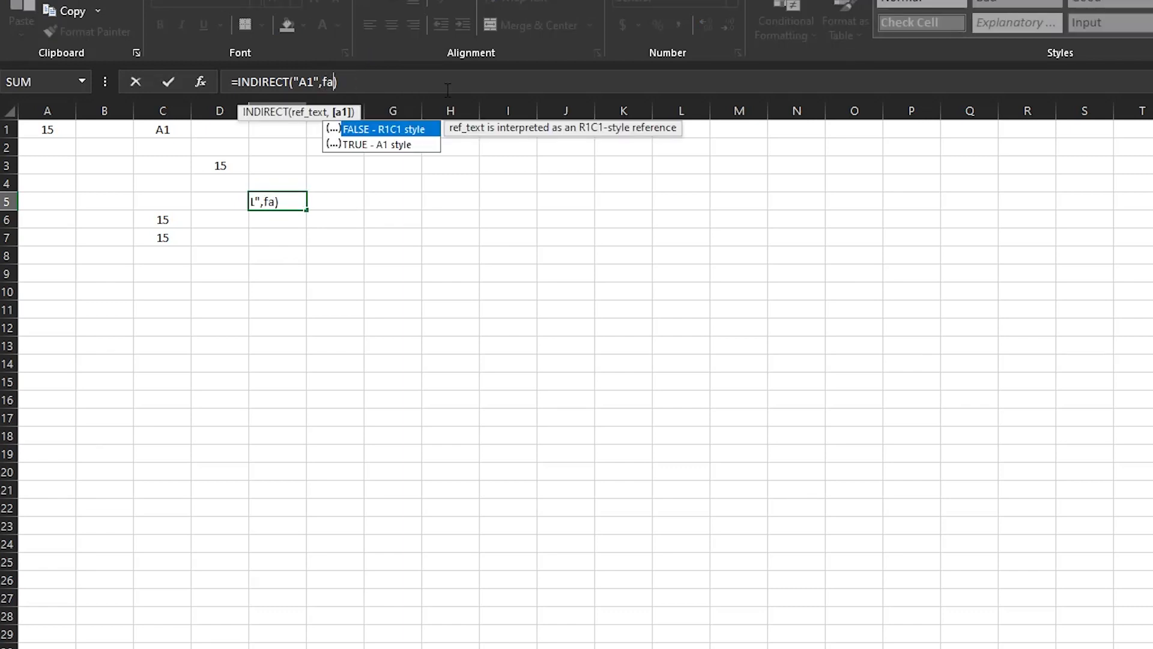
key("Return")
key("Up")
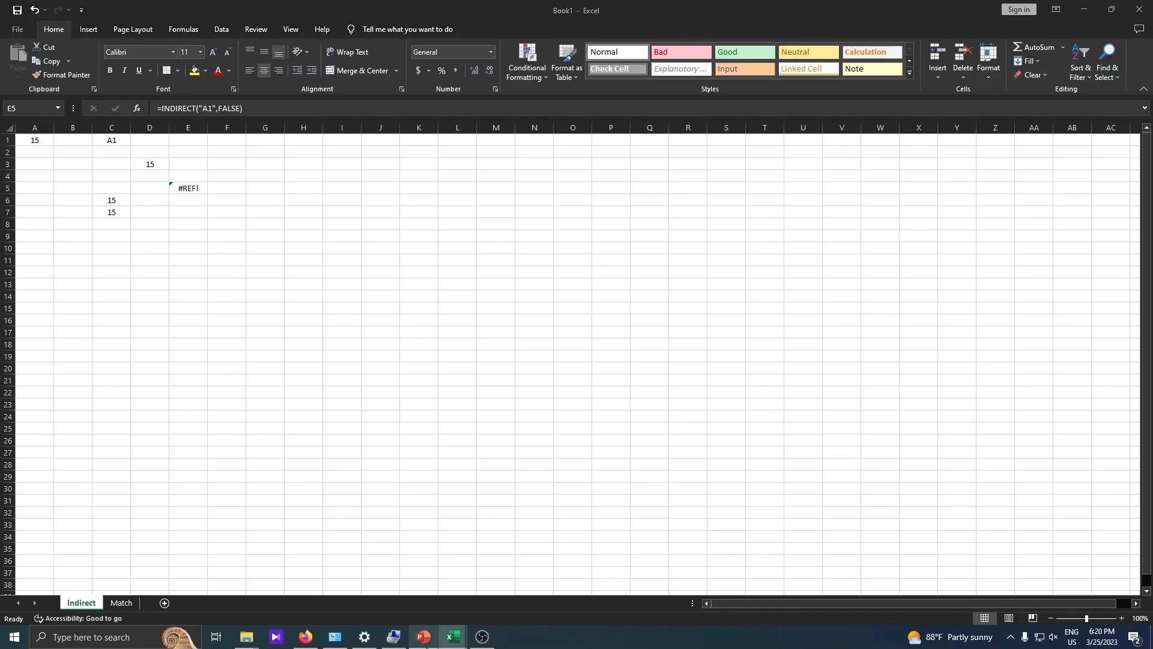
left_click(423, 636)
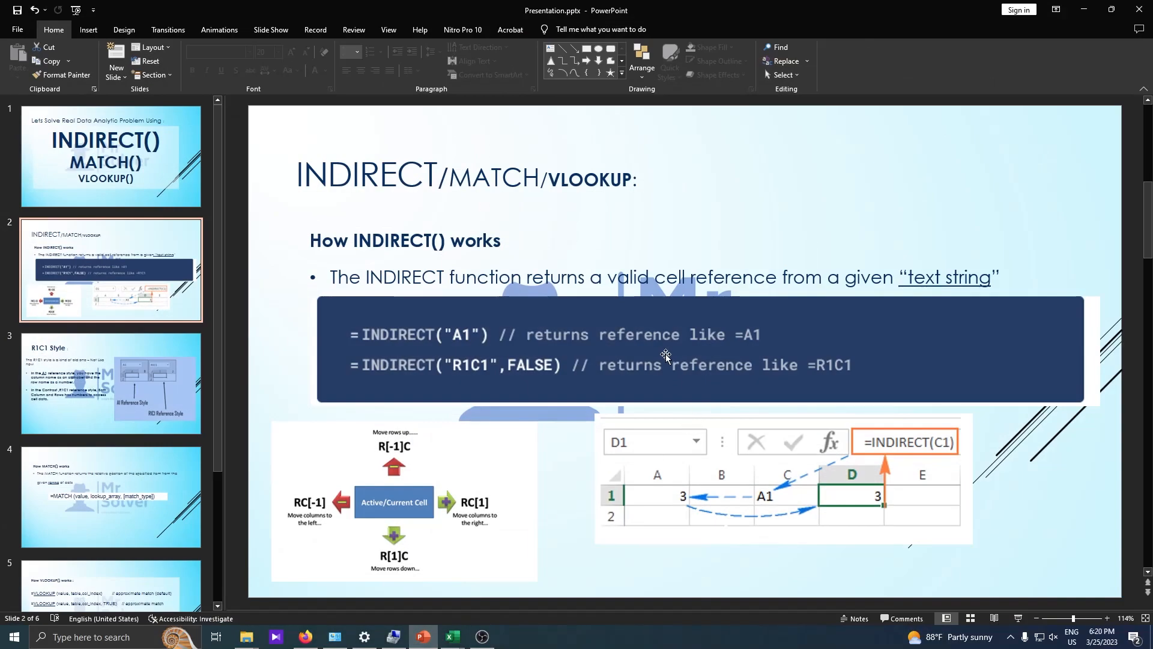
Advance to slide 3, R1C1 Style, contrasting A1 and R1C1 reference styles.
scroll(665, 354, "down", 1)
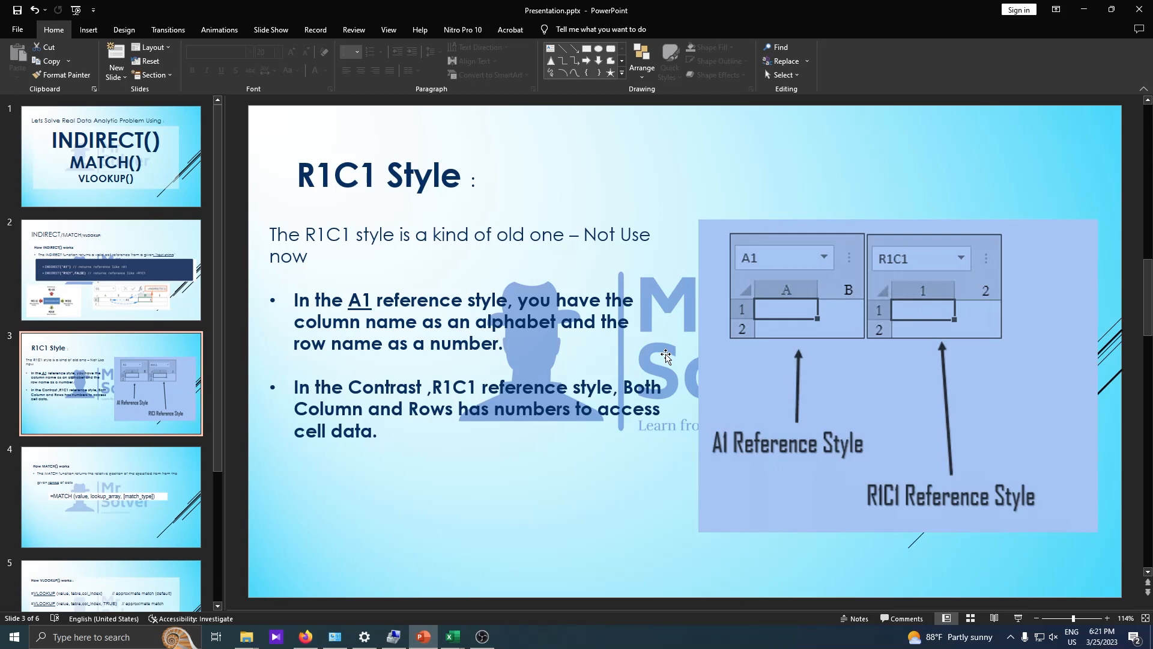
Return to Book1 and view Excel Options' Formulas settings, closing without changes.
mouse_move(453, 637)
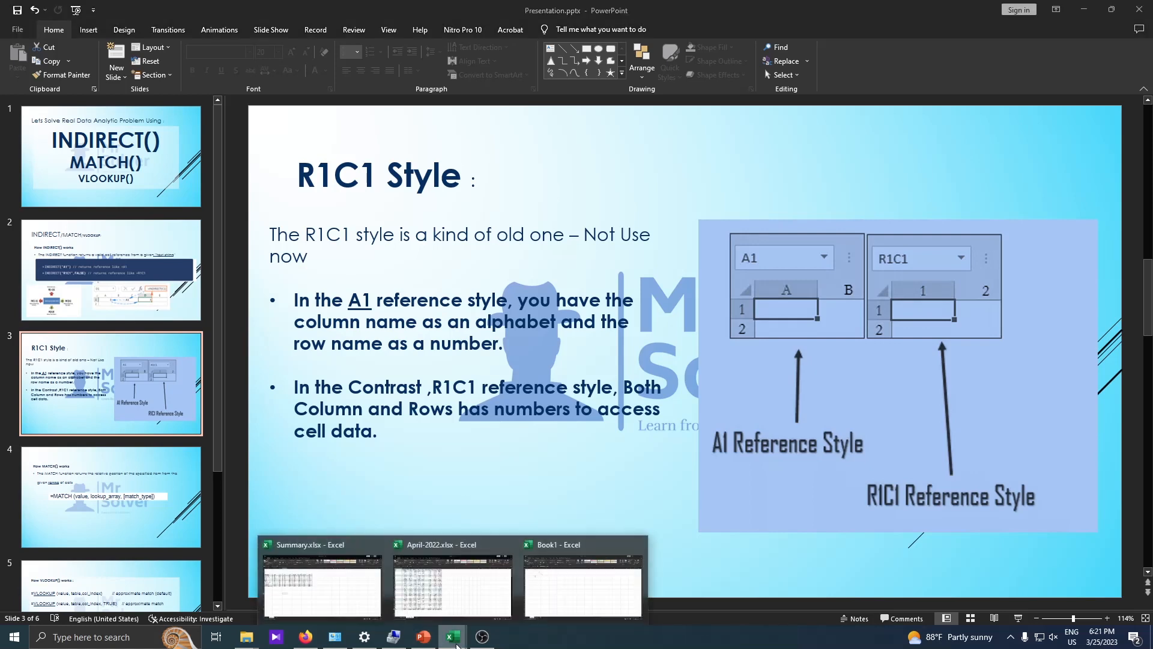
left_click(558, 583)
left_click(336, 269)
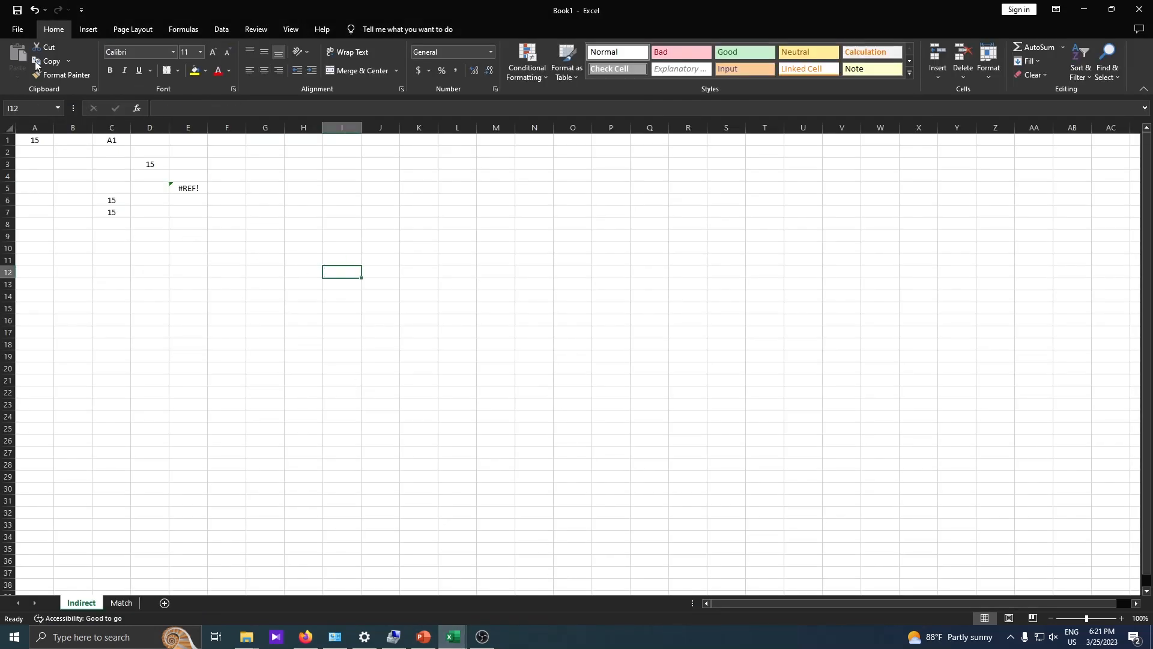
left_click(18, 30)
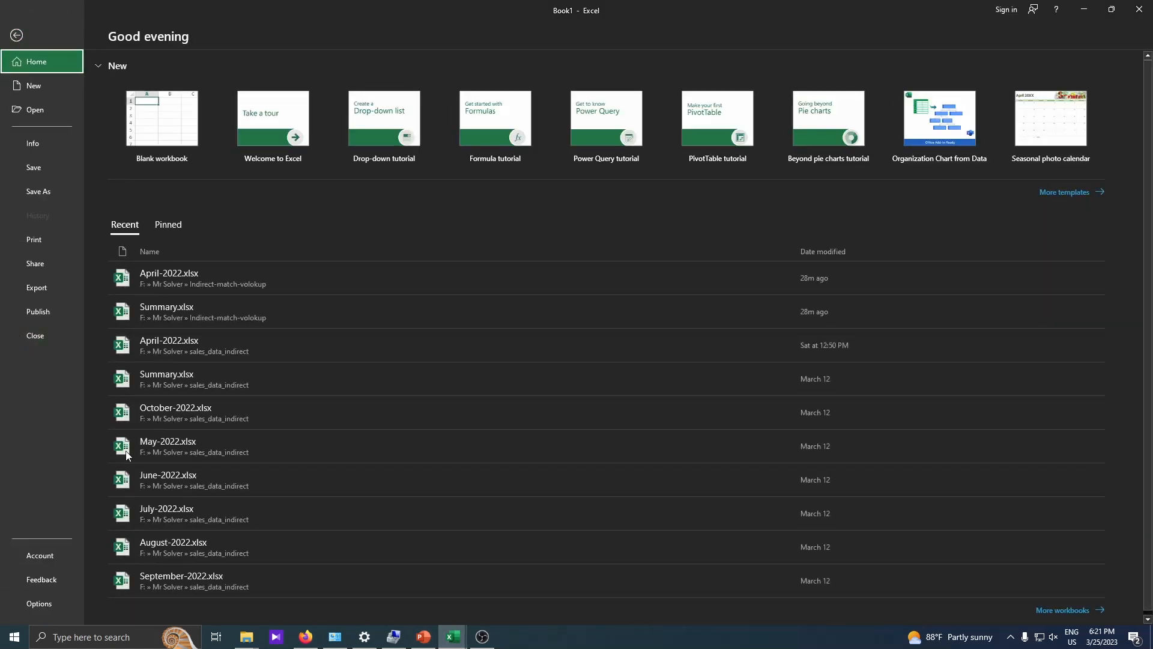
left_click(66, 600)
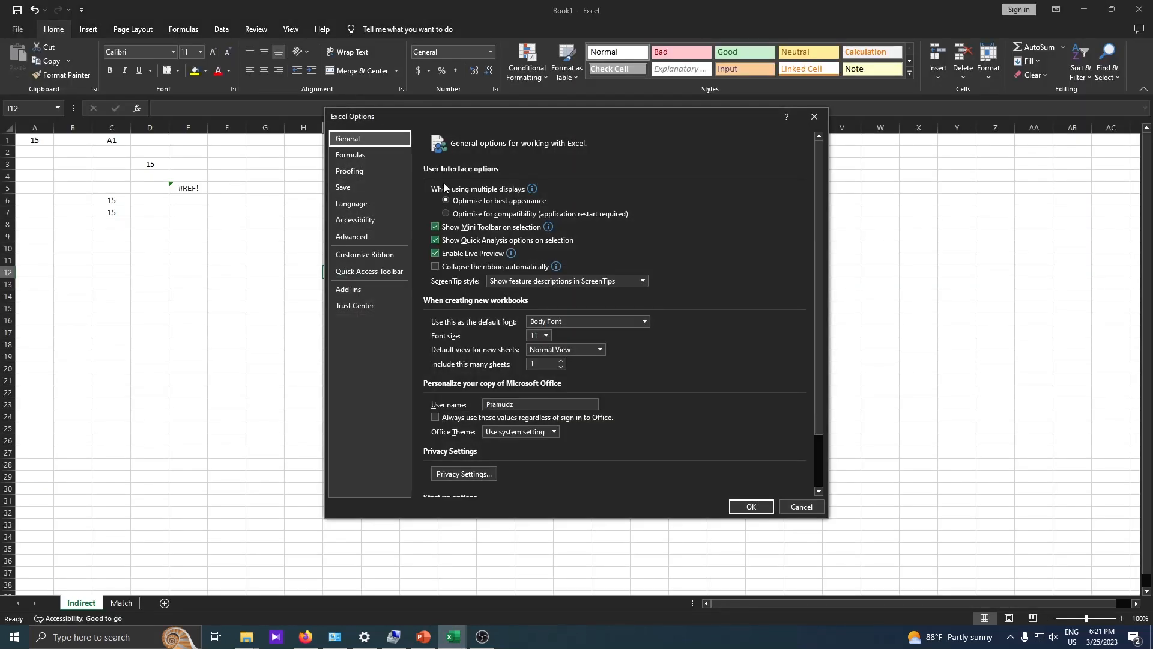
left_click(356, 158)
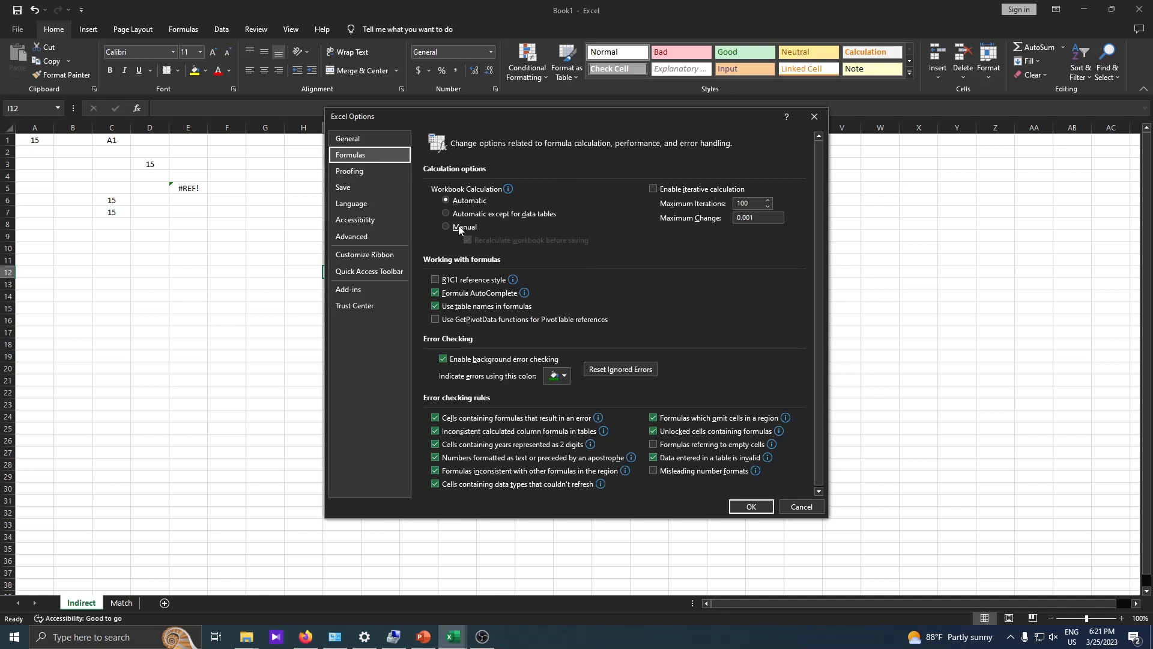
key("Escape")
Turn on R1C1 reference style in Excel Options > Formulas.
left_click(18, 30)
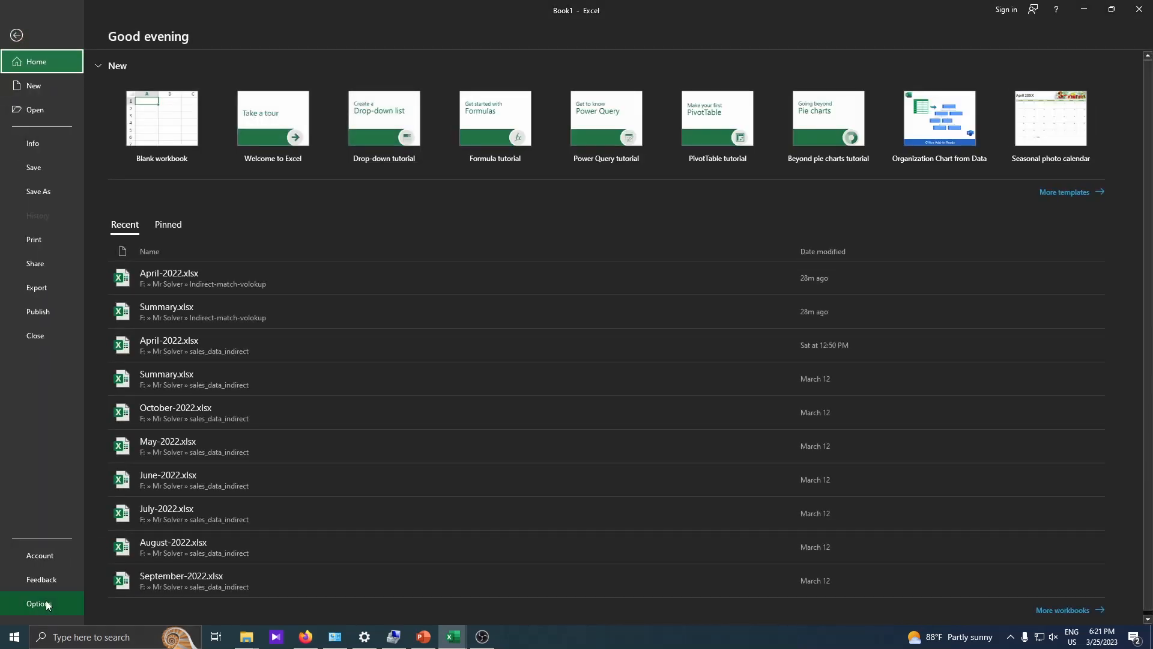
left_click(15, 35)
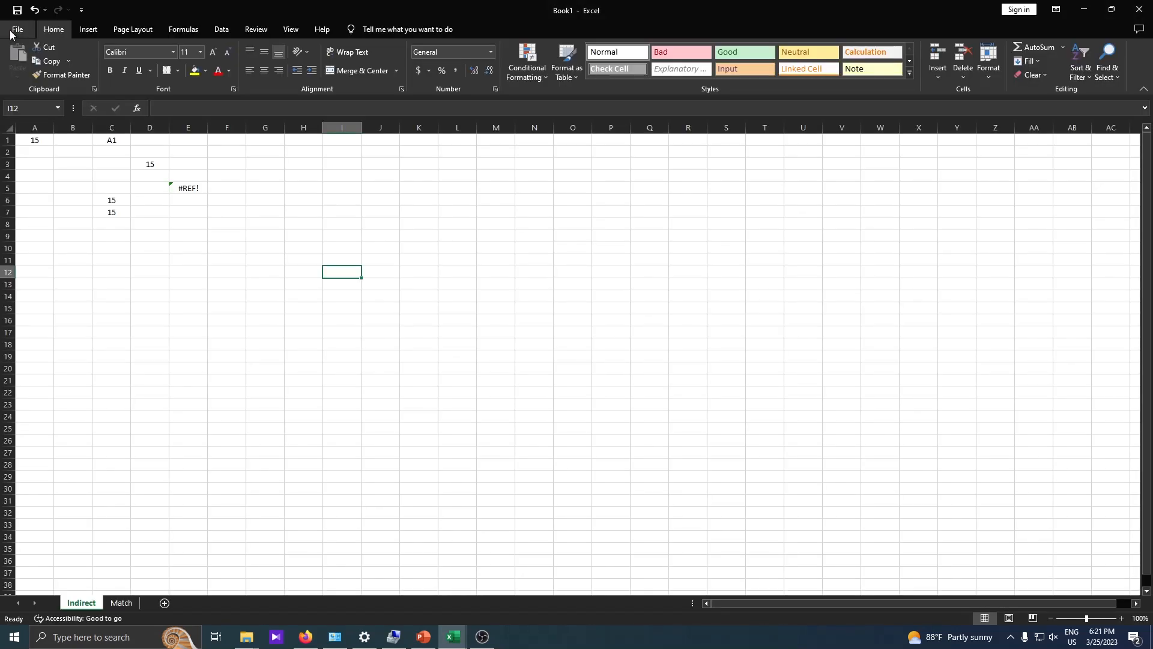
left_click(15, 32)
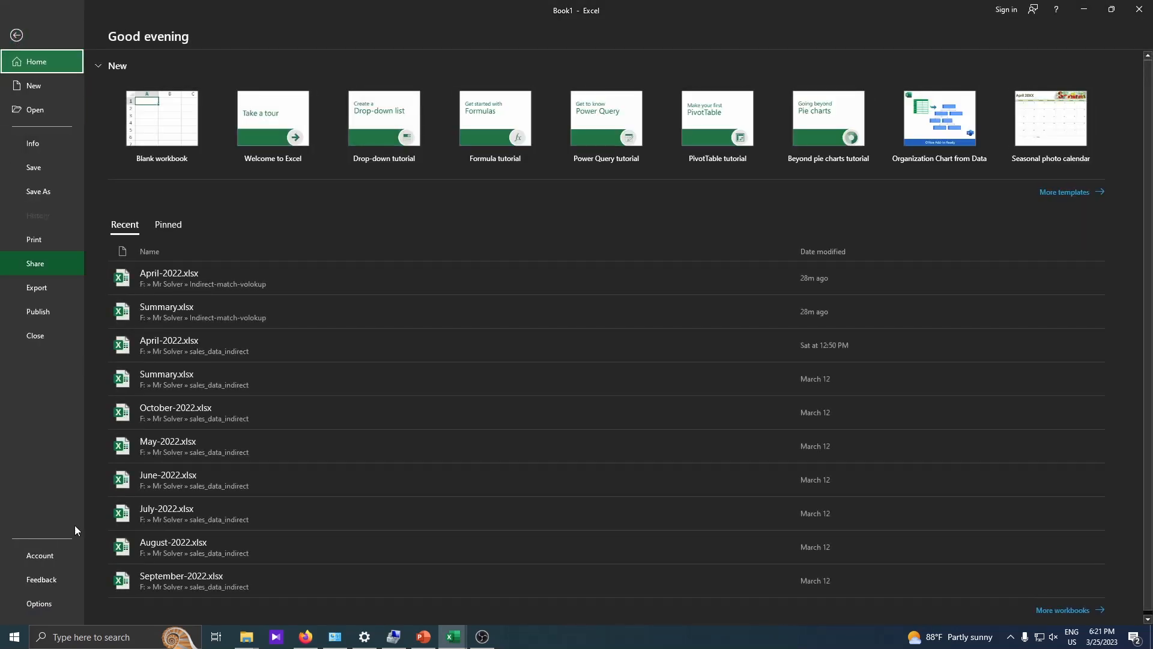
left_click(41, 606)
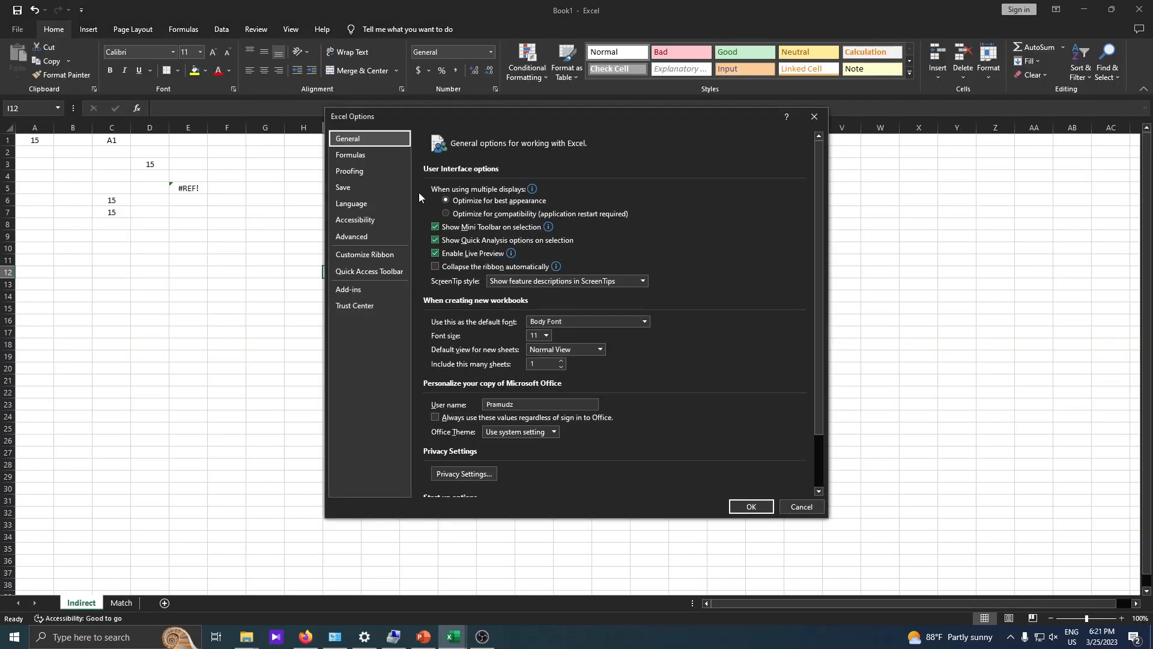
left_click(370, 153)
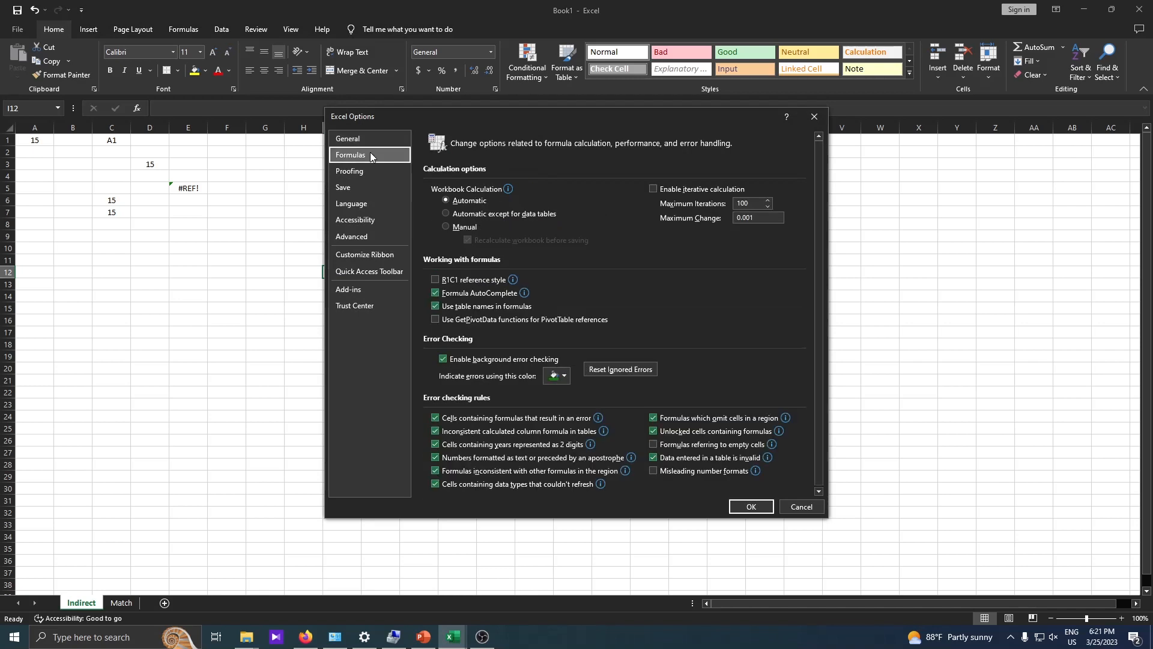
left_click(443, 279)
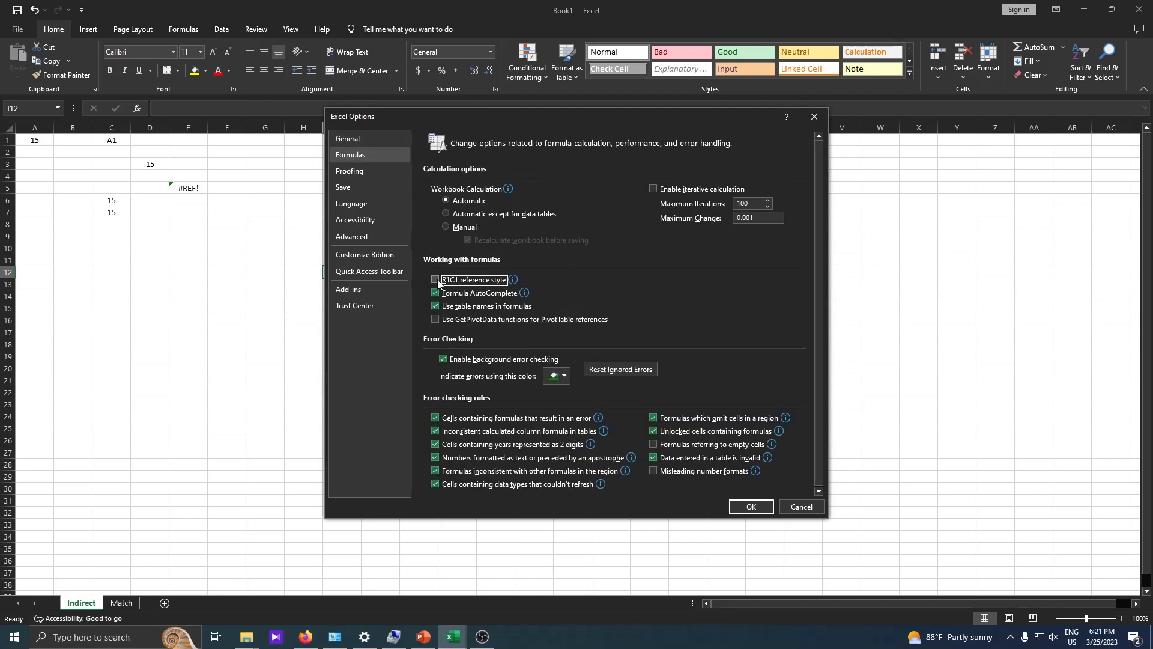
left_click(751, 507)
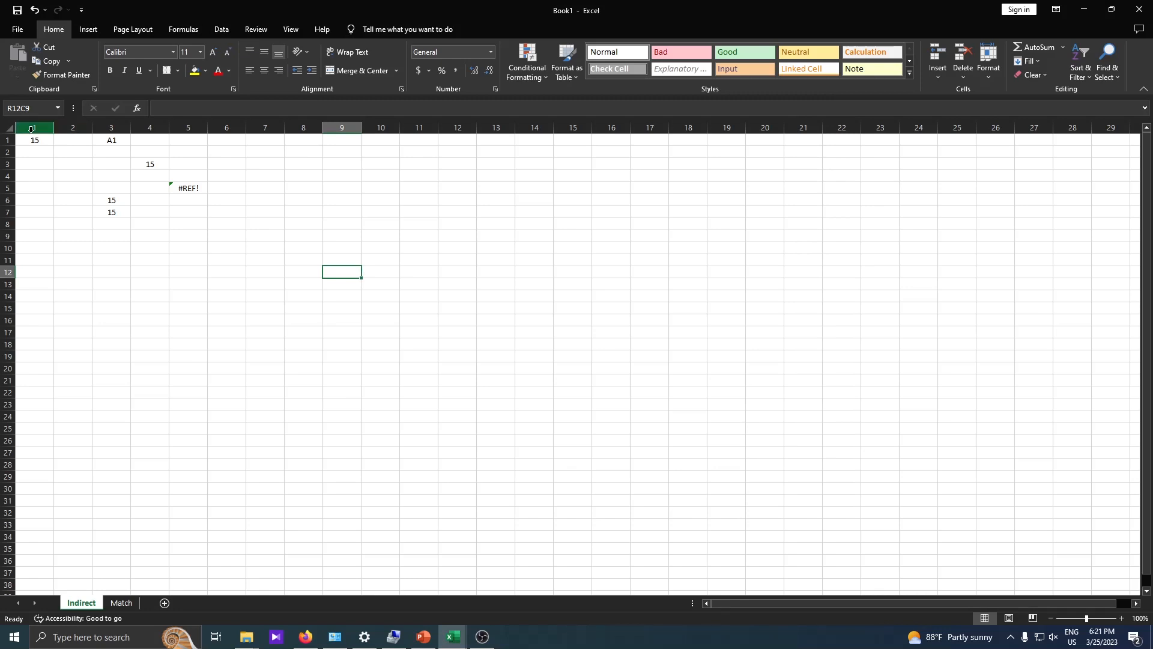
Select columns 1–20 and rows 1–24 to show the numbering, then pick R9C6.
left_click_drag(34, 128, 780, 151)
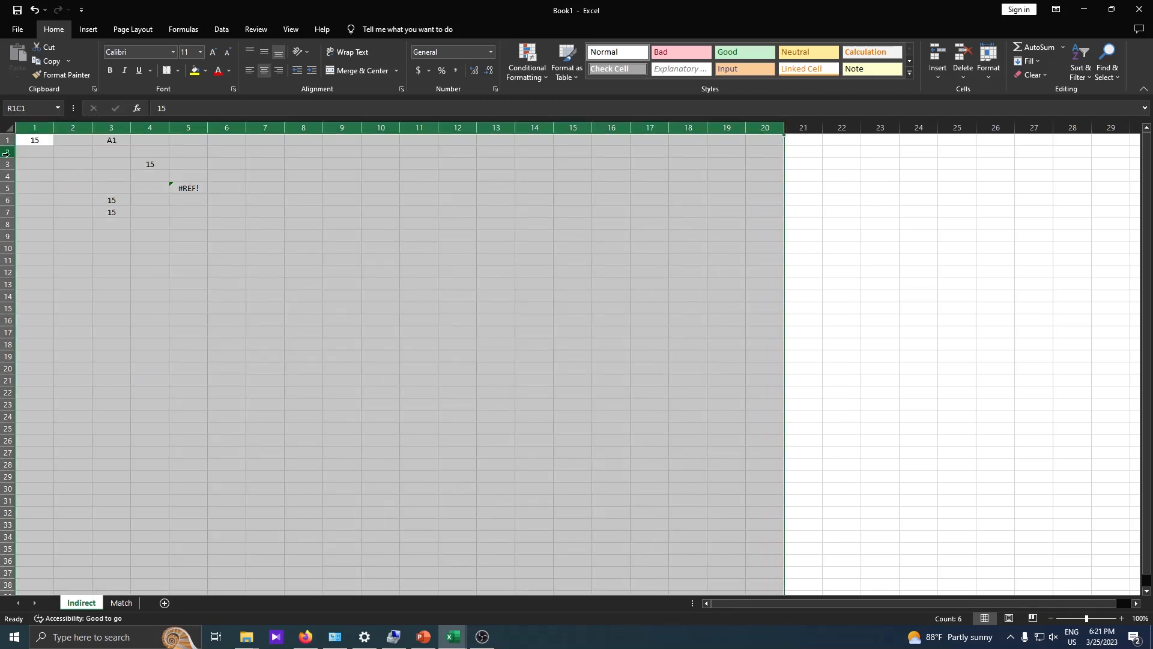
left_click_drag(7, 143, 2, 419)
left_click(409, 263)
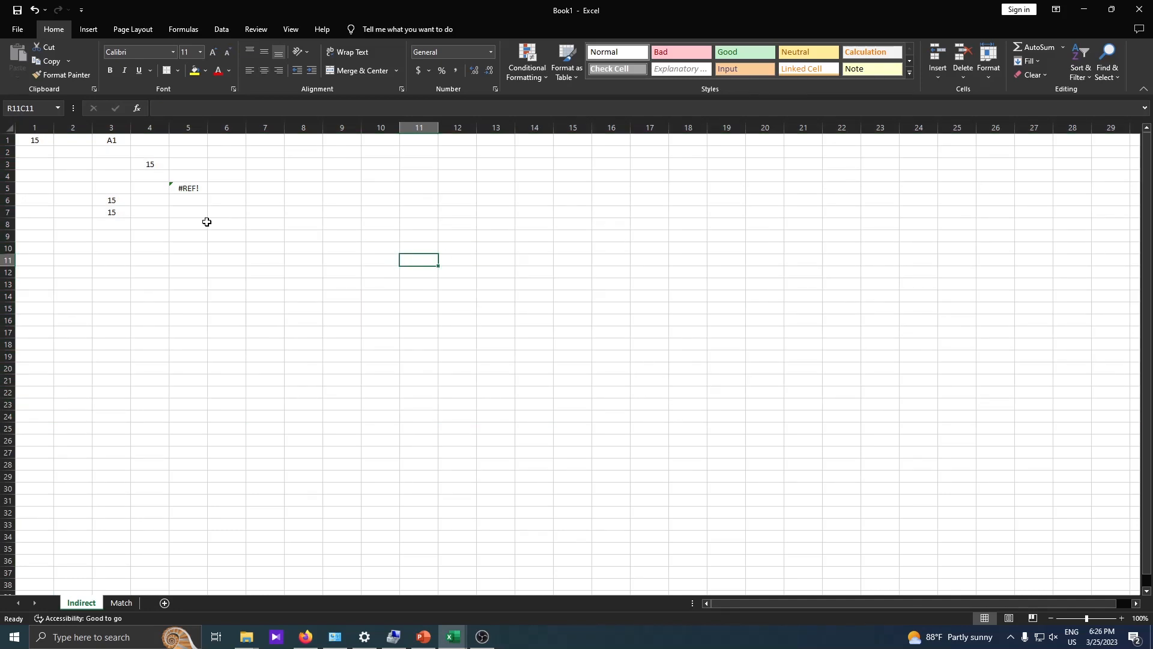
left_click(234, 235)
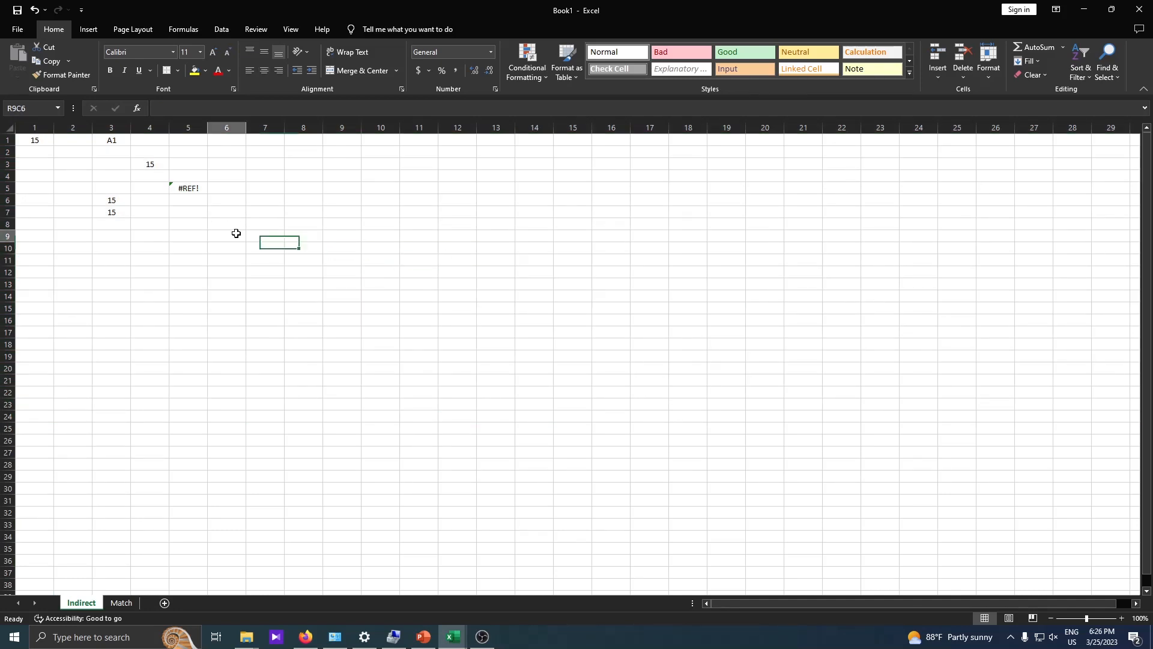
Turn off R1C1 reference style in Excel Options > Formulas.
left_click(18, 31)
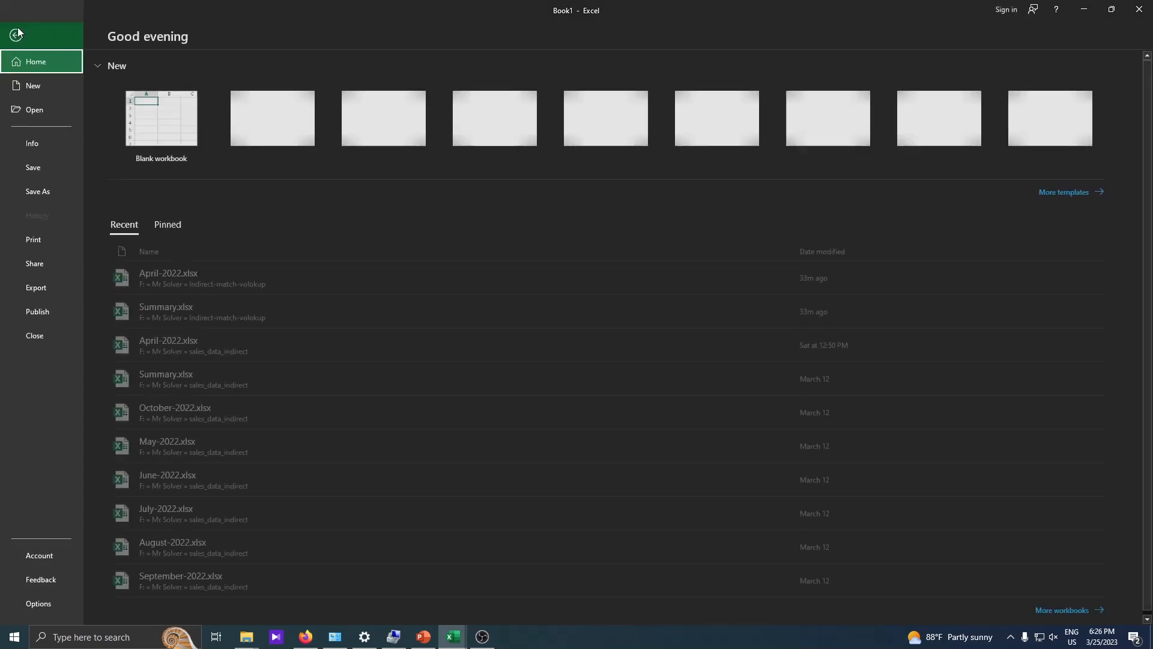
left_click(38, 604)
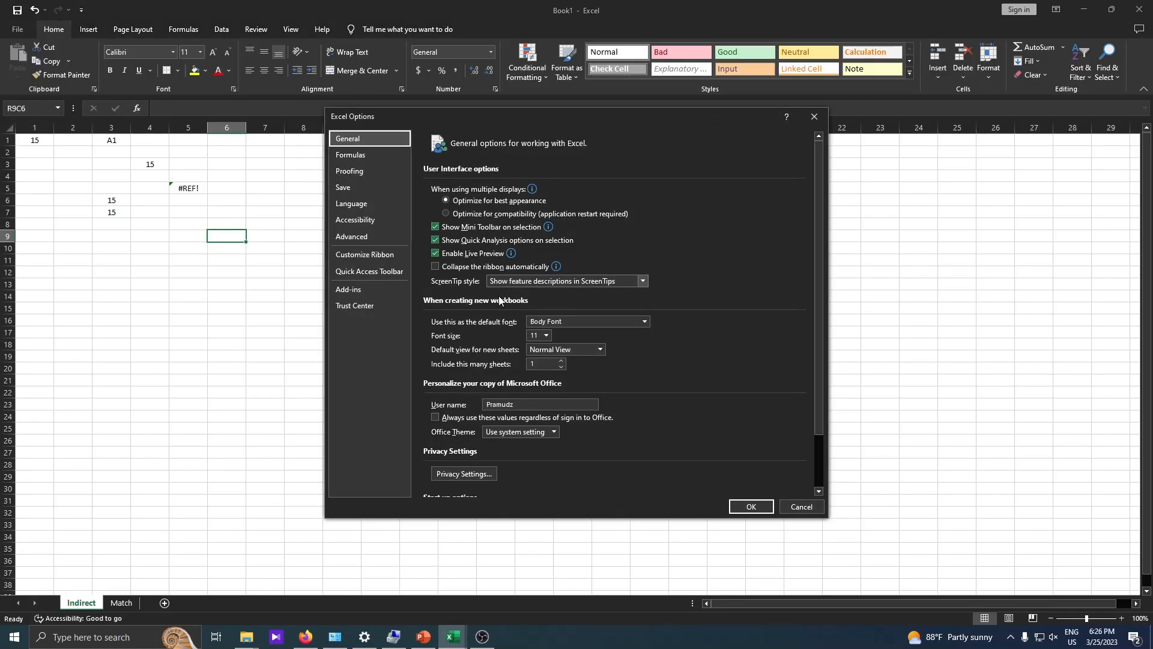
scroll(540, 337, "down", 3)
scroll(539, 337, "up", 3)
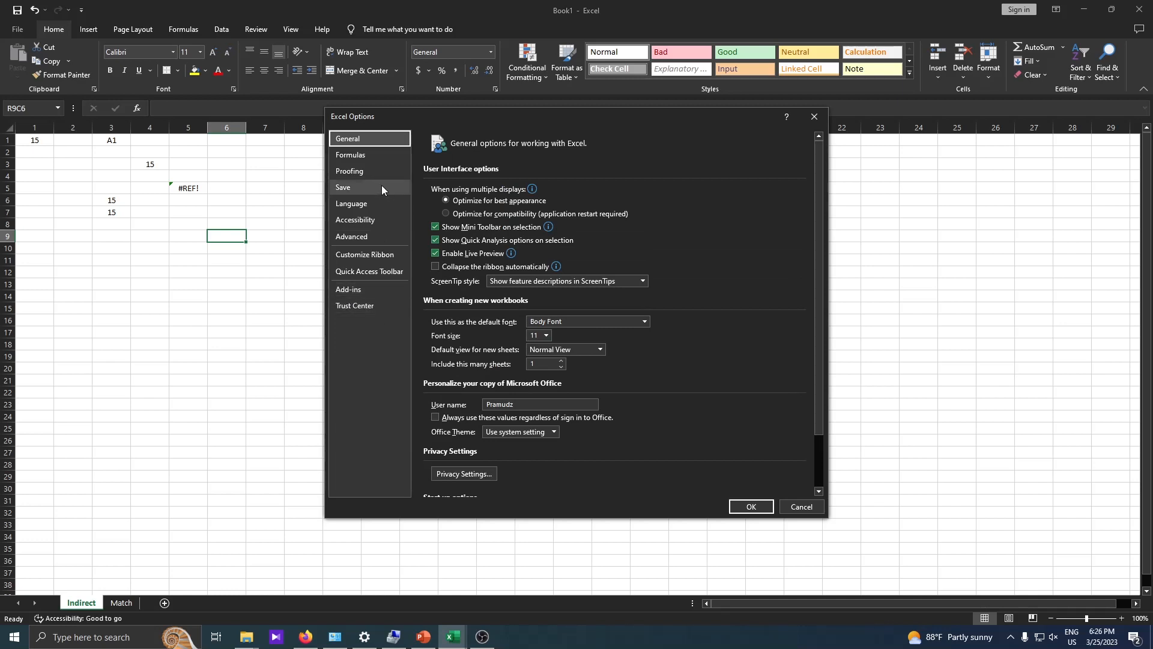
left_click(372, 155)
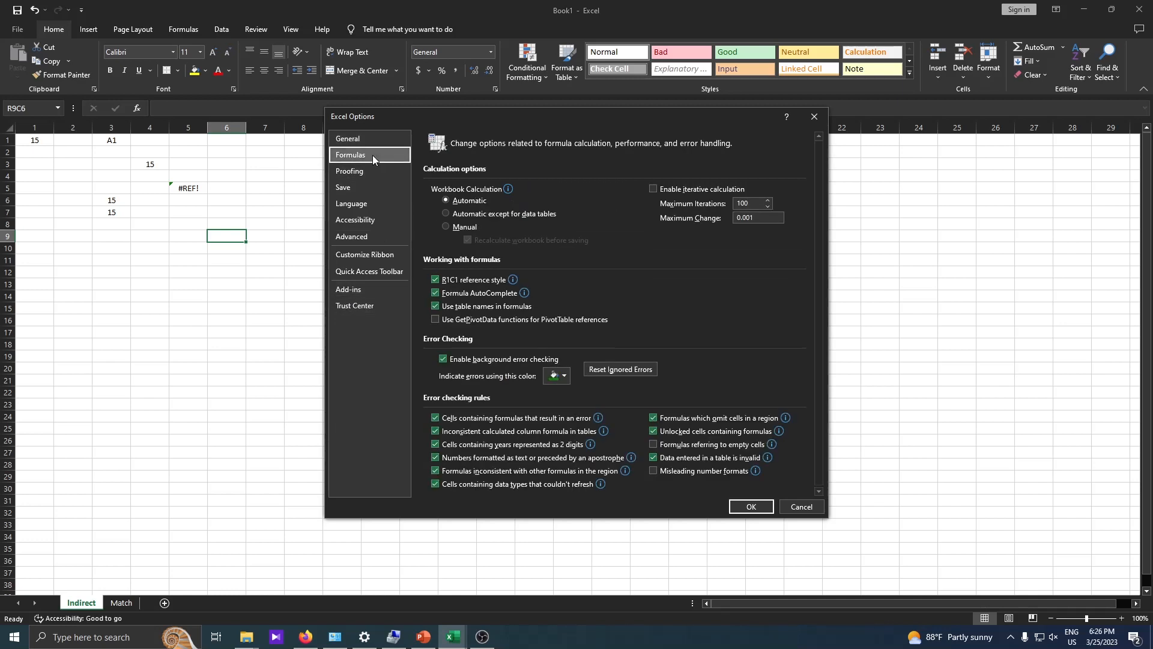
left_click(435, 281)
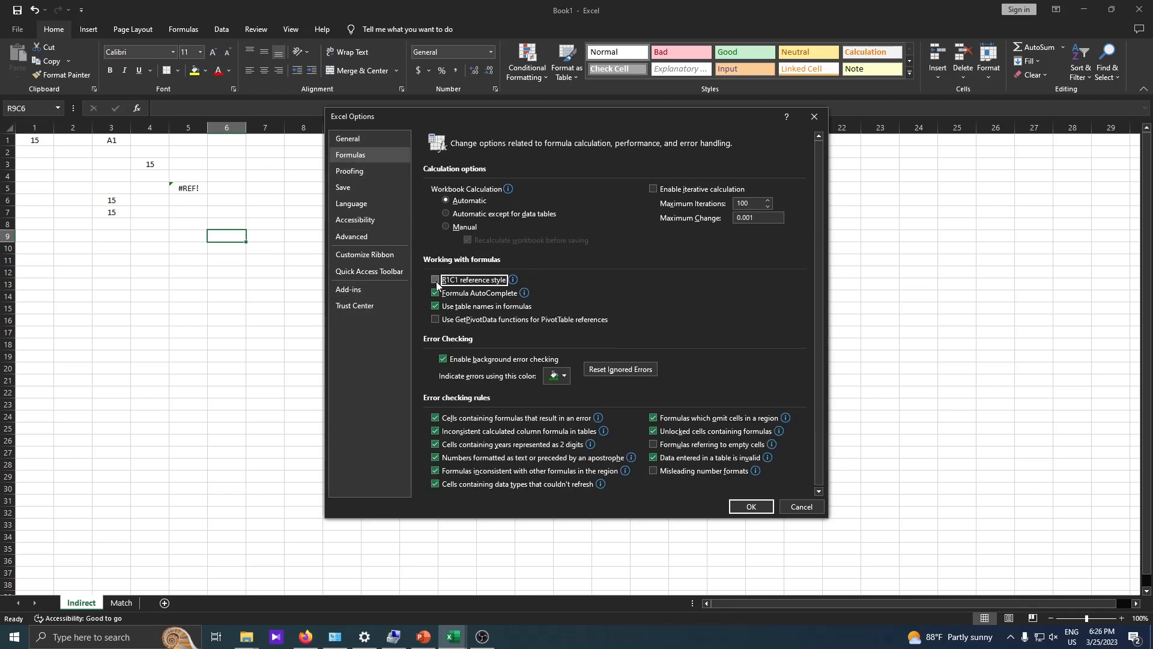
left_click(751, 508)
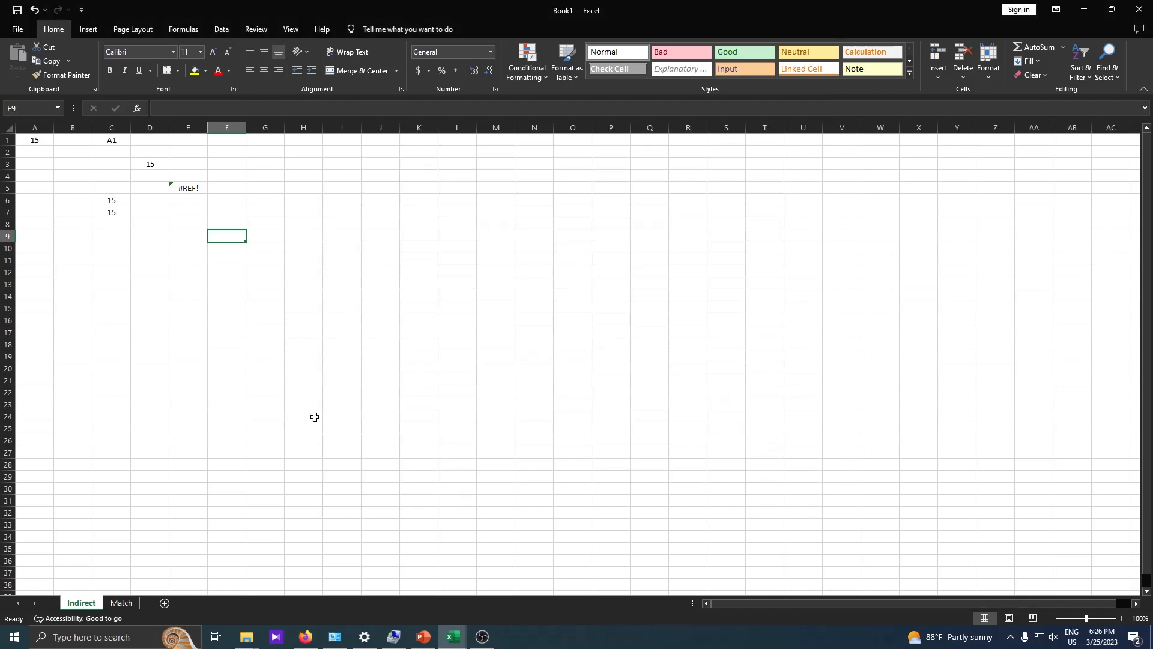
Review E5's =INDIRECT("A1",FALSE) among the example cells, then go to the How MATCH() works slide.
left_click(173, 188)
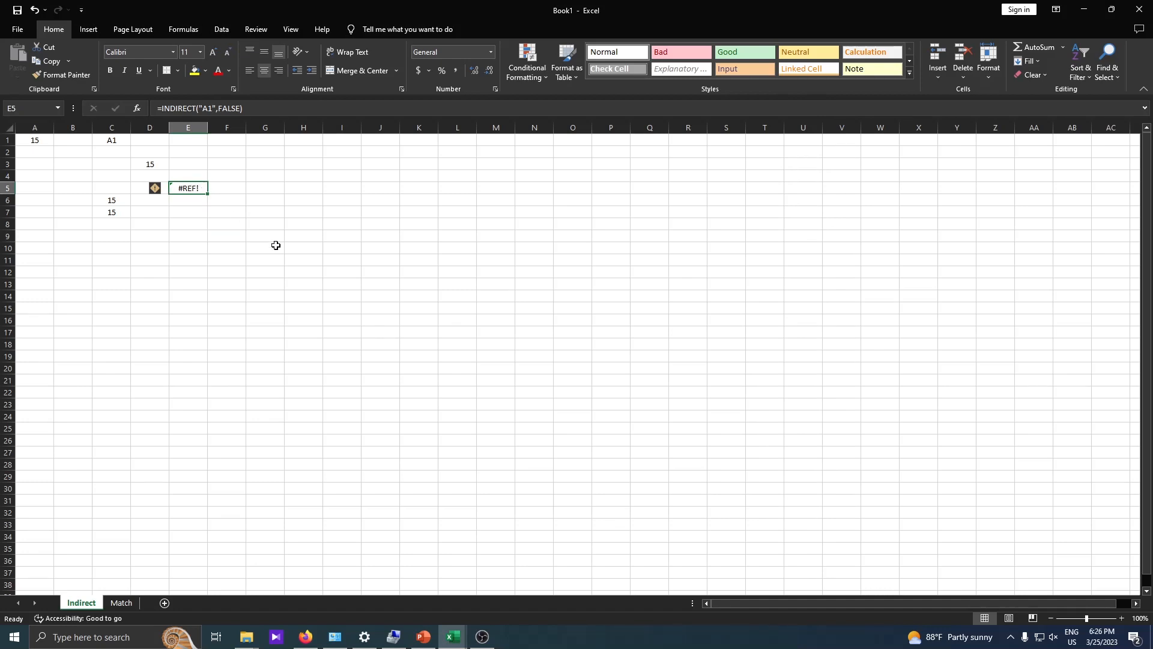
mouse_move(418, 642)
left_click_drag(102, 140, 208, 238)
left_click(194, 187)
left_click_drag(111, 138, 200, 231)
left_click(181, 191)
left_click(1085, 10)
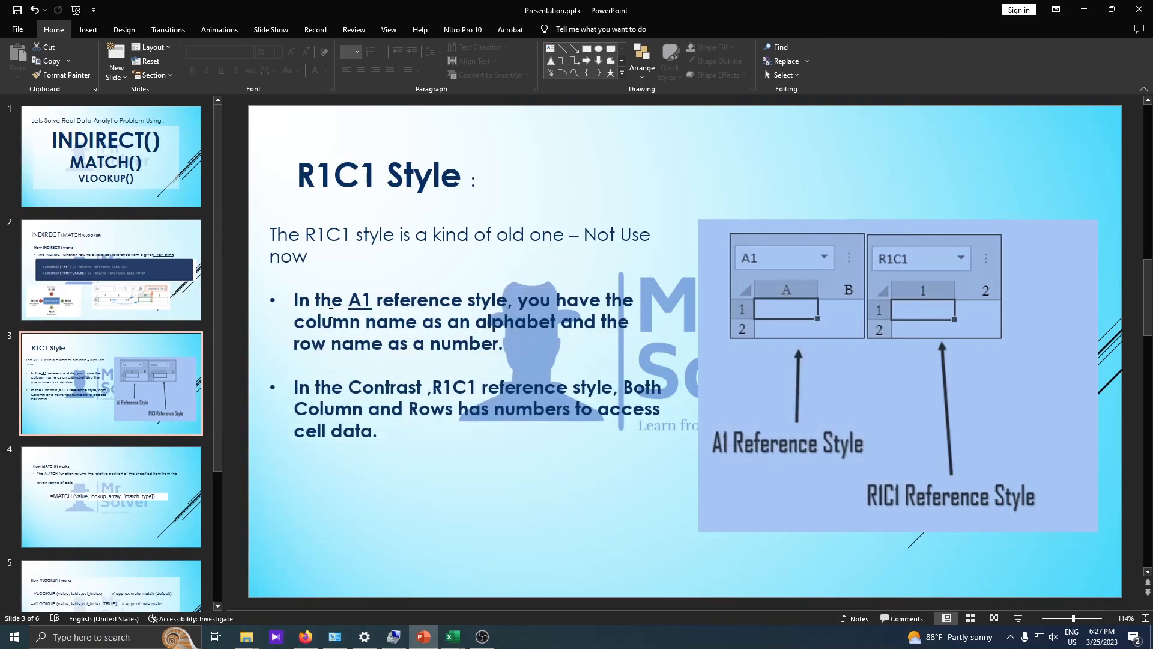
left_click(121, 480)
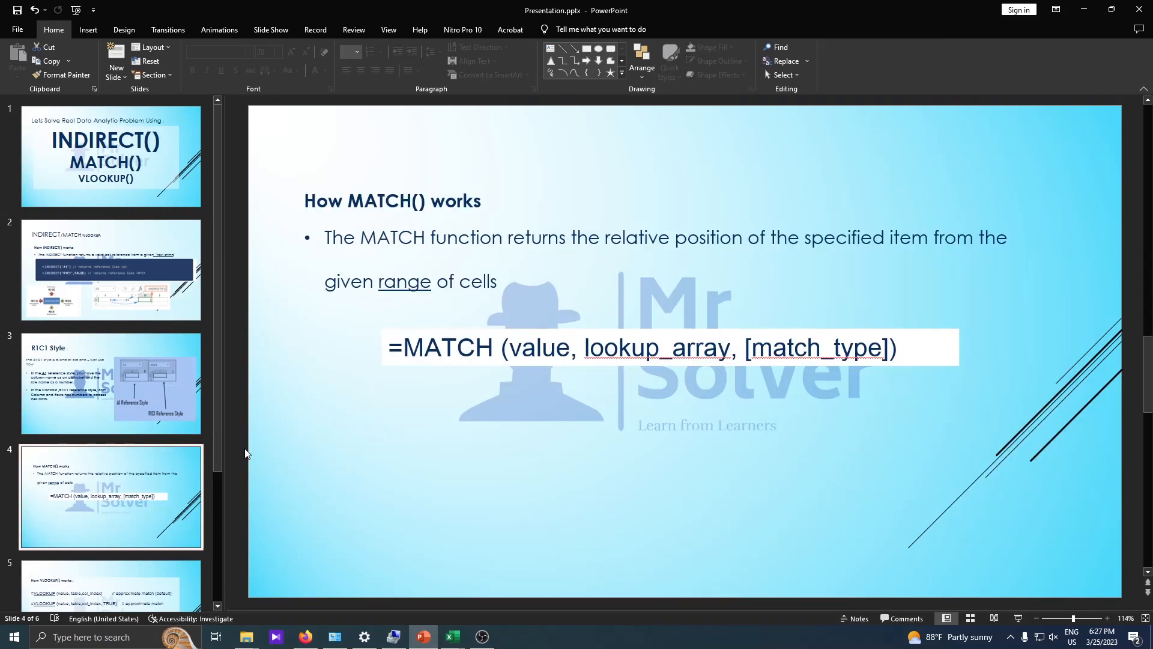
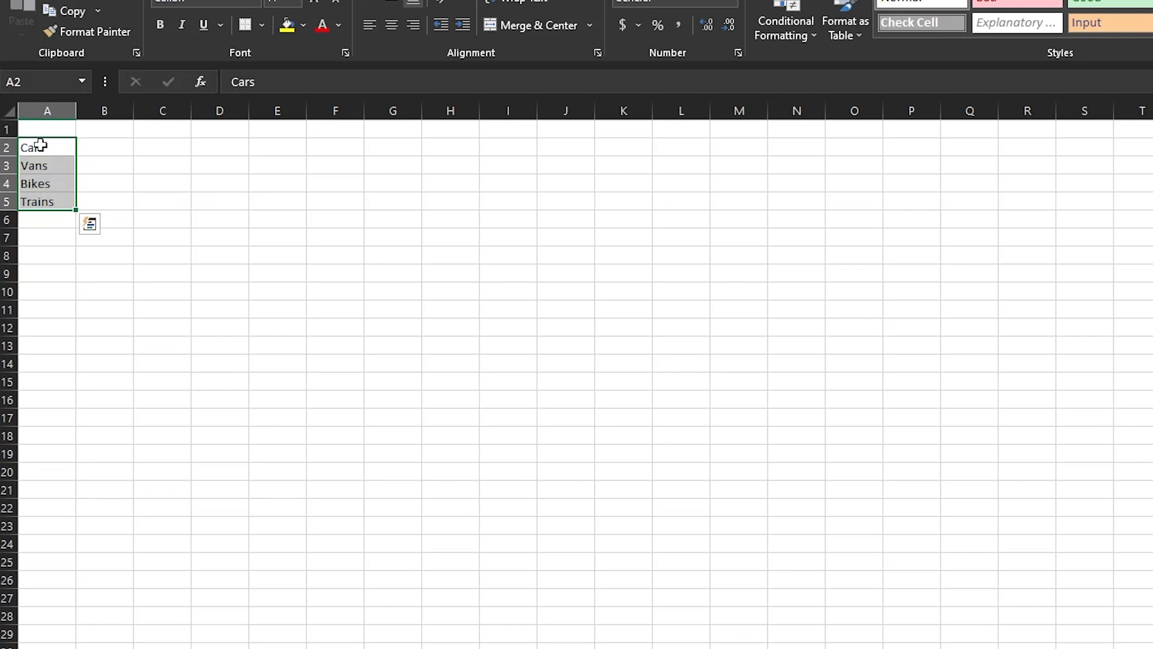
Select column A, cell A2, row 2 and B2 to point out the vehicle list.
left_click(39, 113)
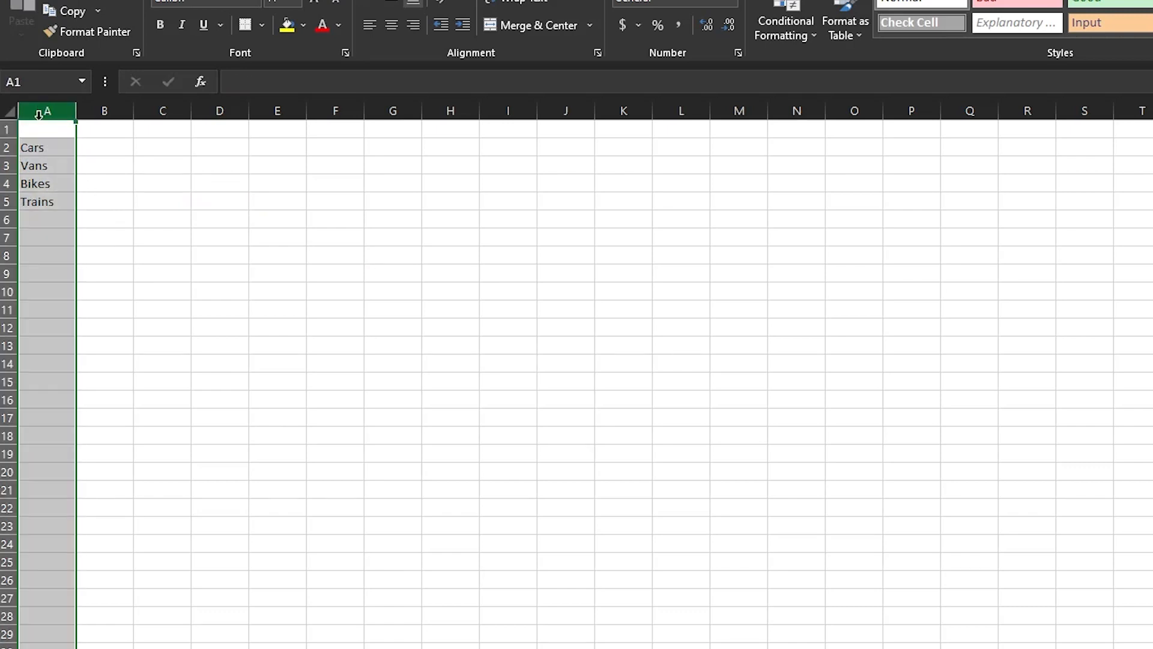
left_click(7, 147)
left_click(33, 149)
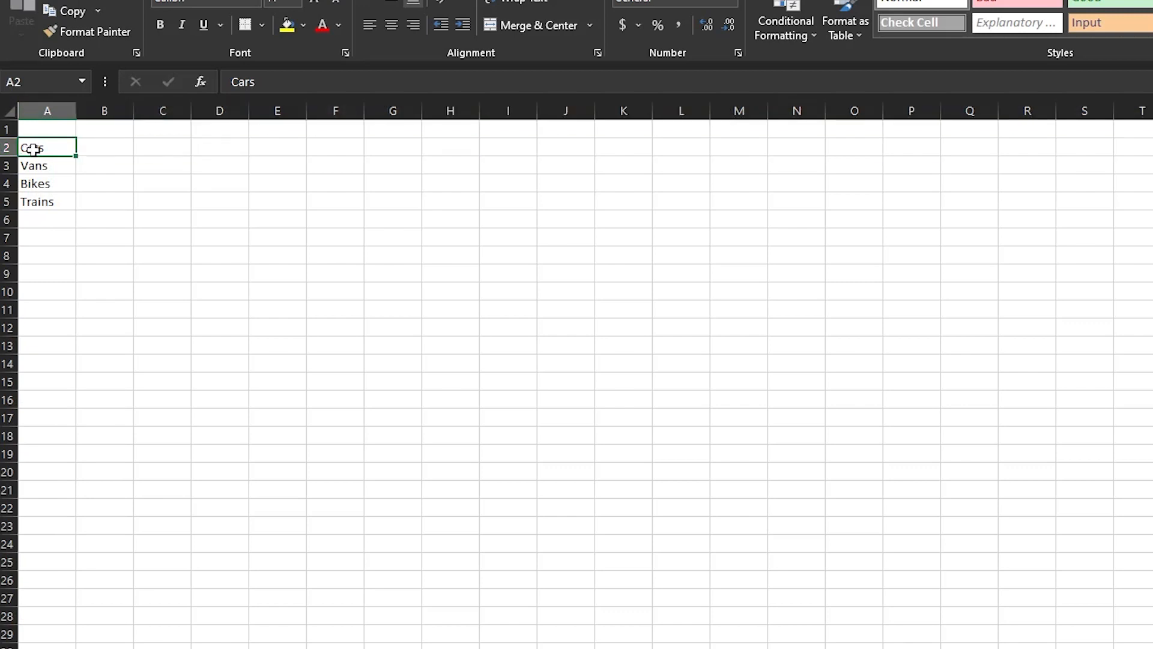
left_click(49, 111)
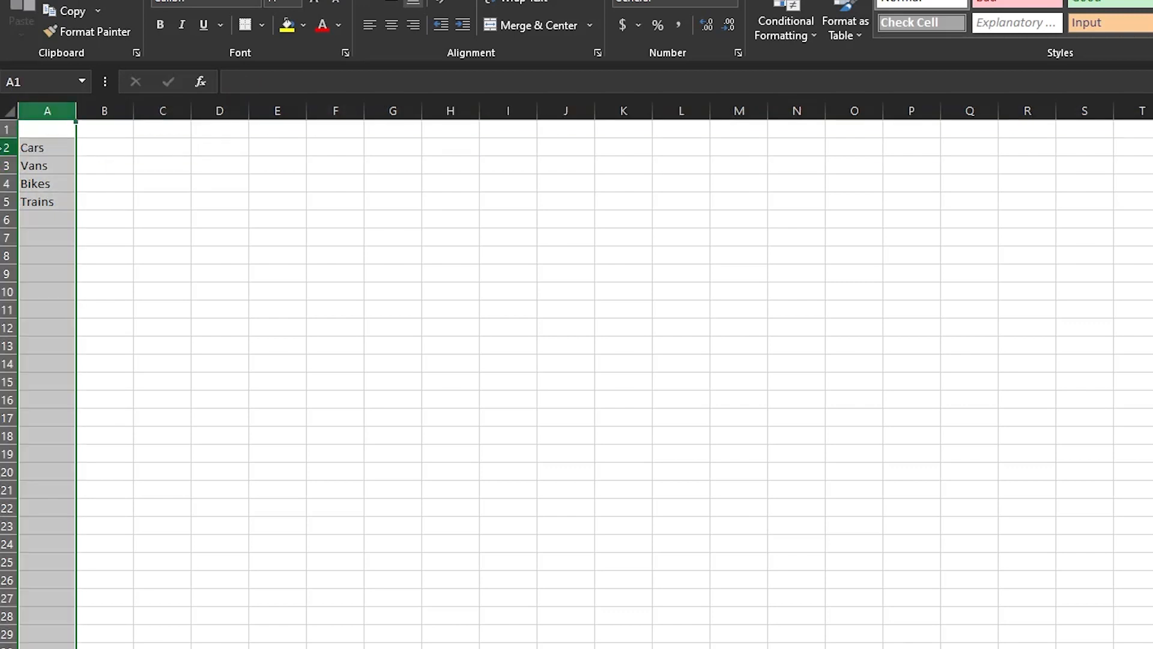
left_click(7, 148)
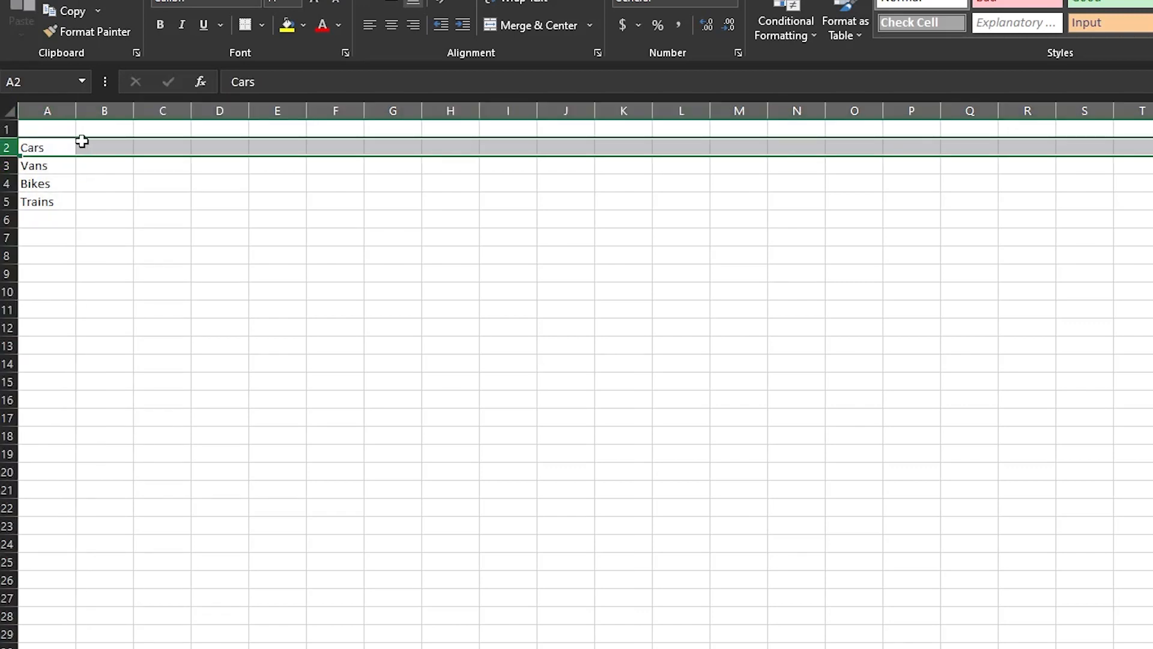
left_click(110, 150)
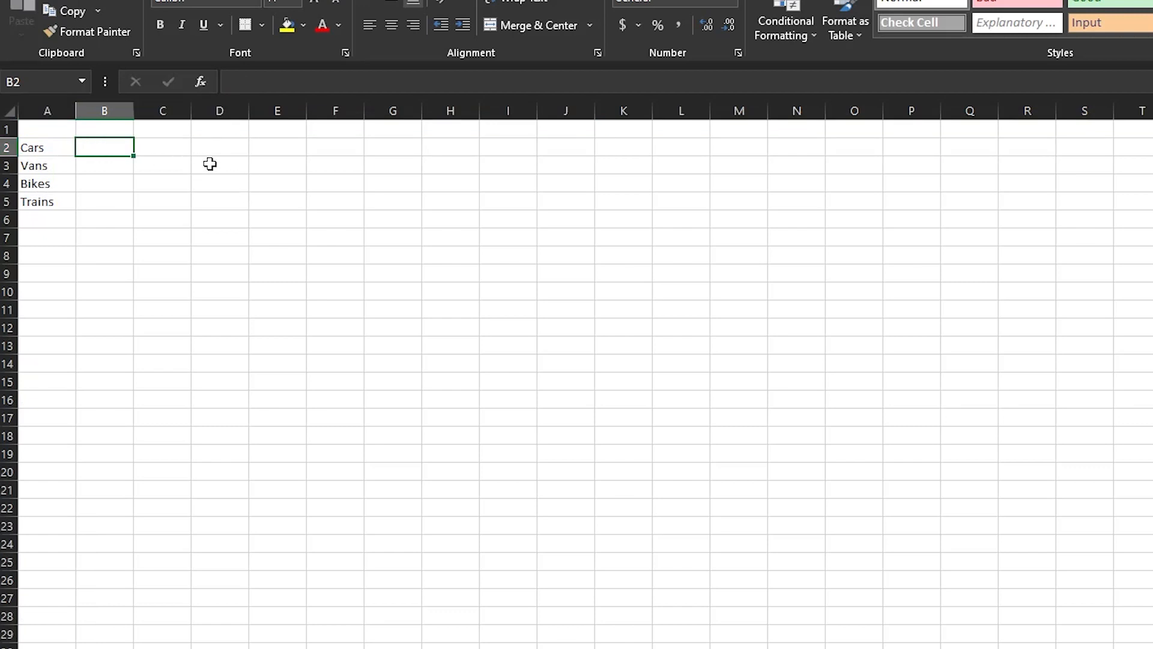
Enter =MATCH("Bikes",A2:A5,0) in E3, returning 3.
left_click(262, 166)
type("=")
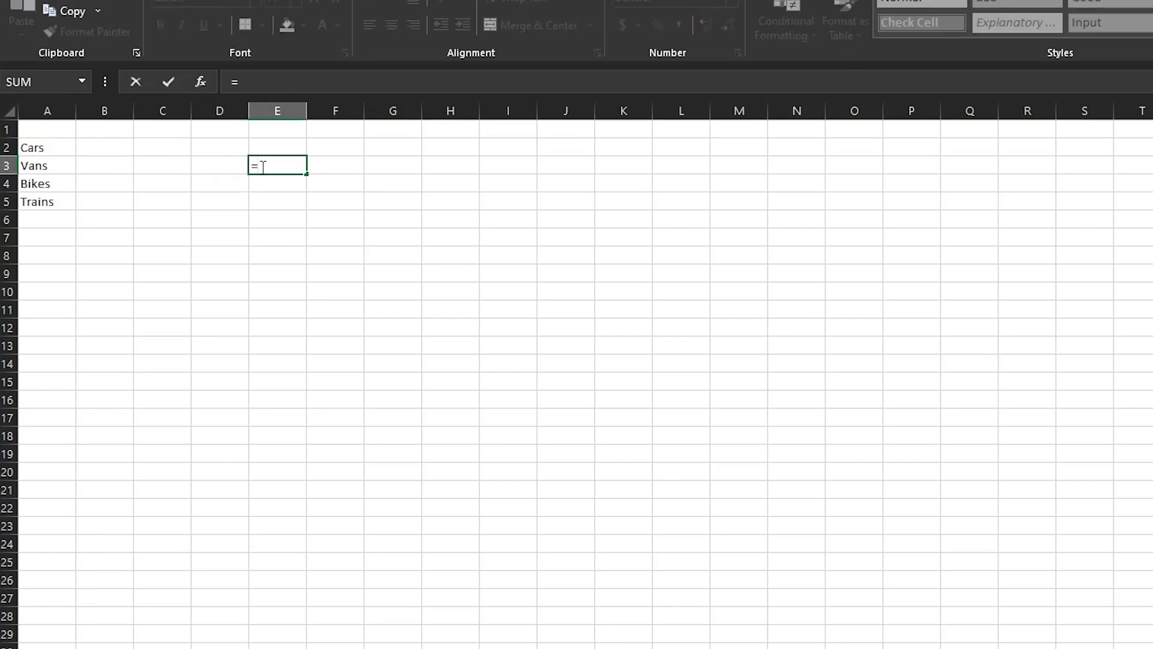
type("MATC")
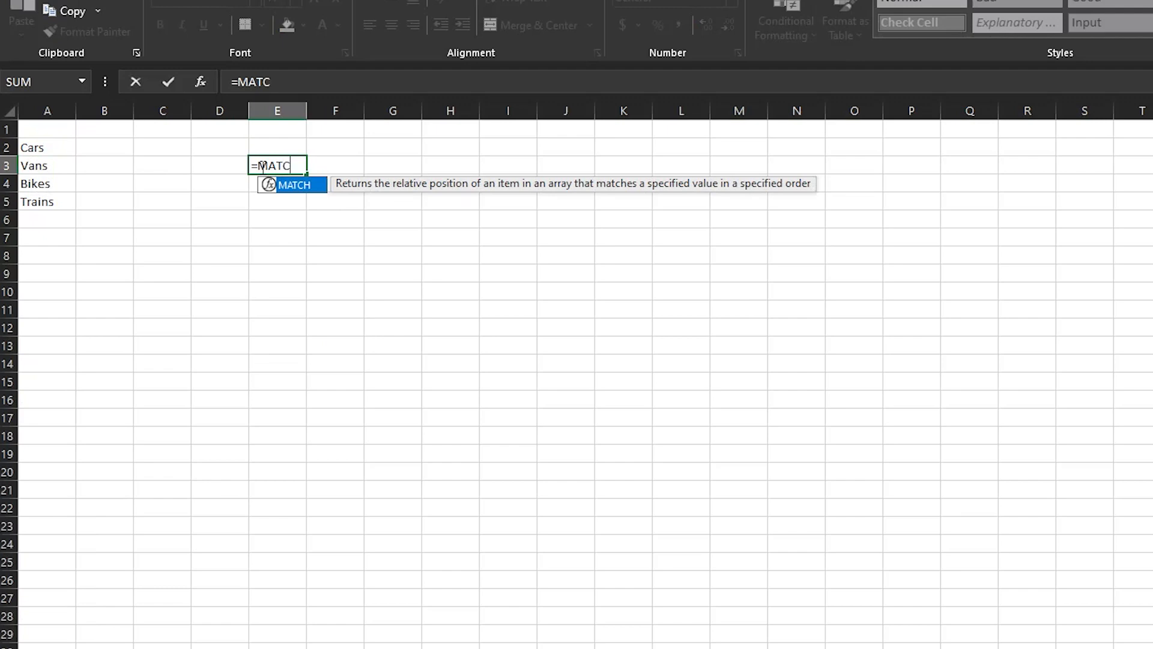
type("H(\"")
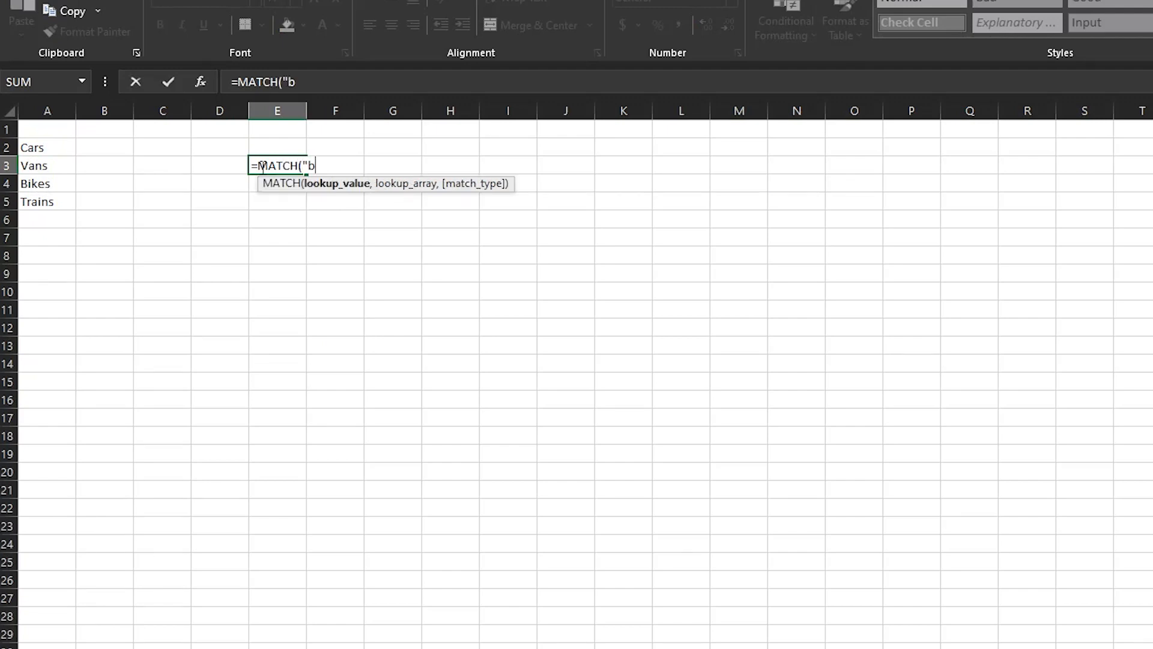
type("biKES")
key("BackSpace")
key("BackSpace")
key("BackSpace")
key("BackSpace")
key("BackSpace")
type("Bikes\",")
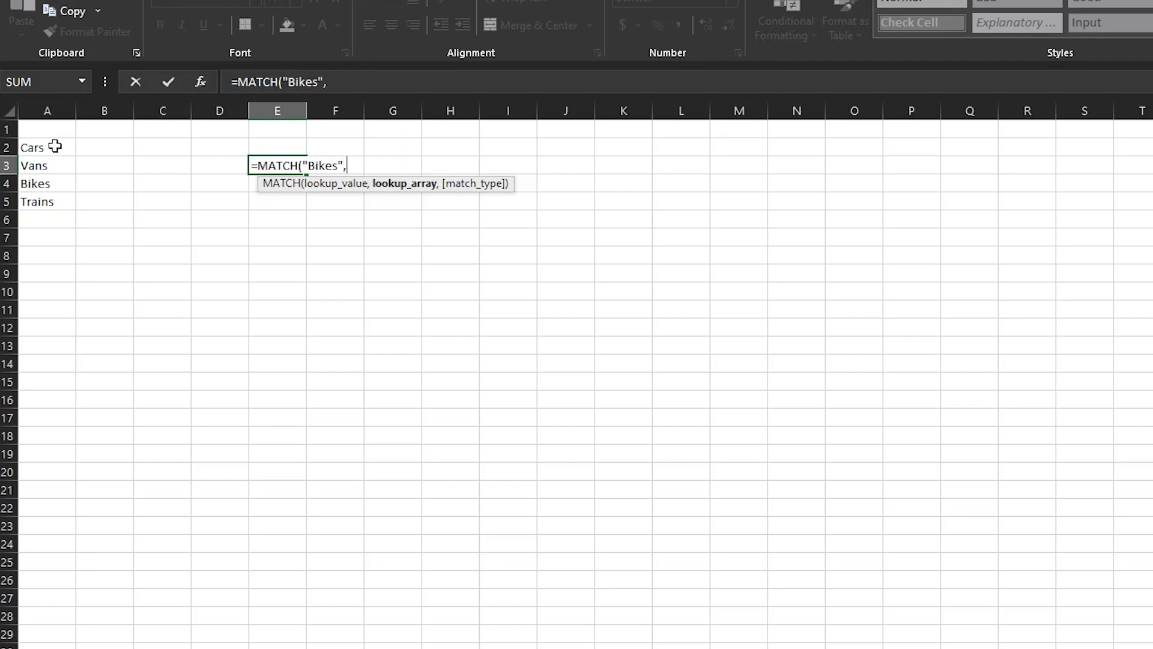
left_click_drag(51, 146, 69, 203)
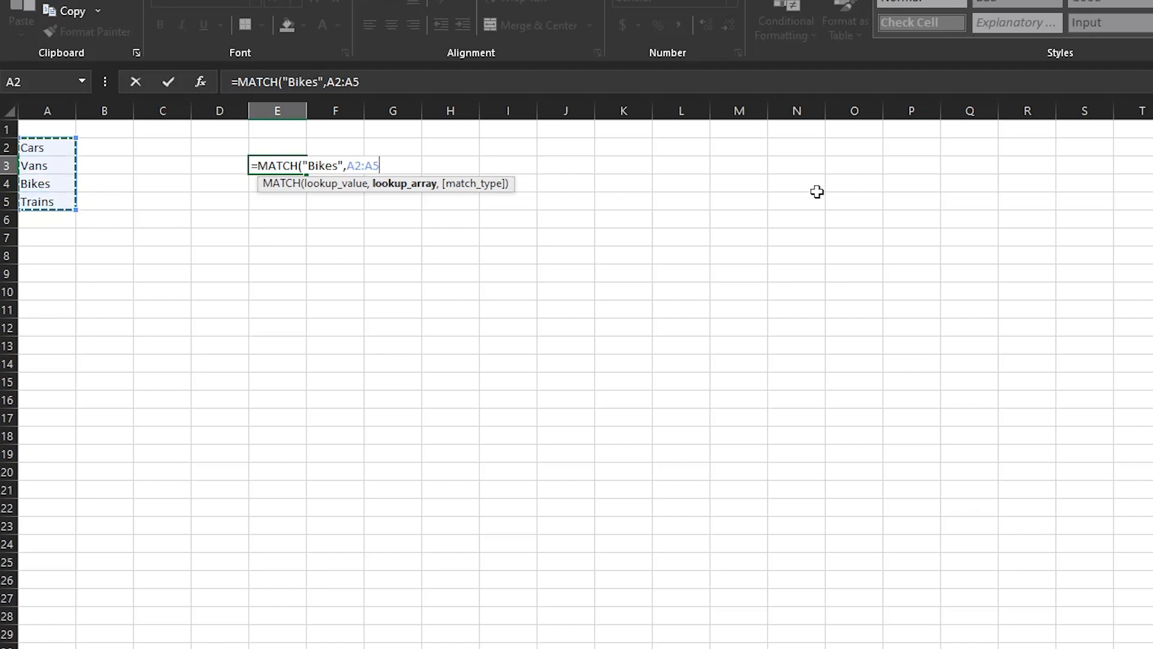
type(",")
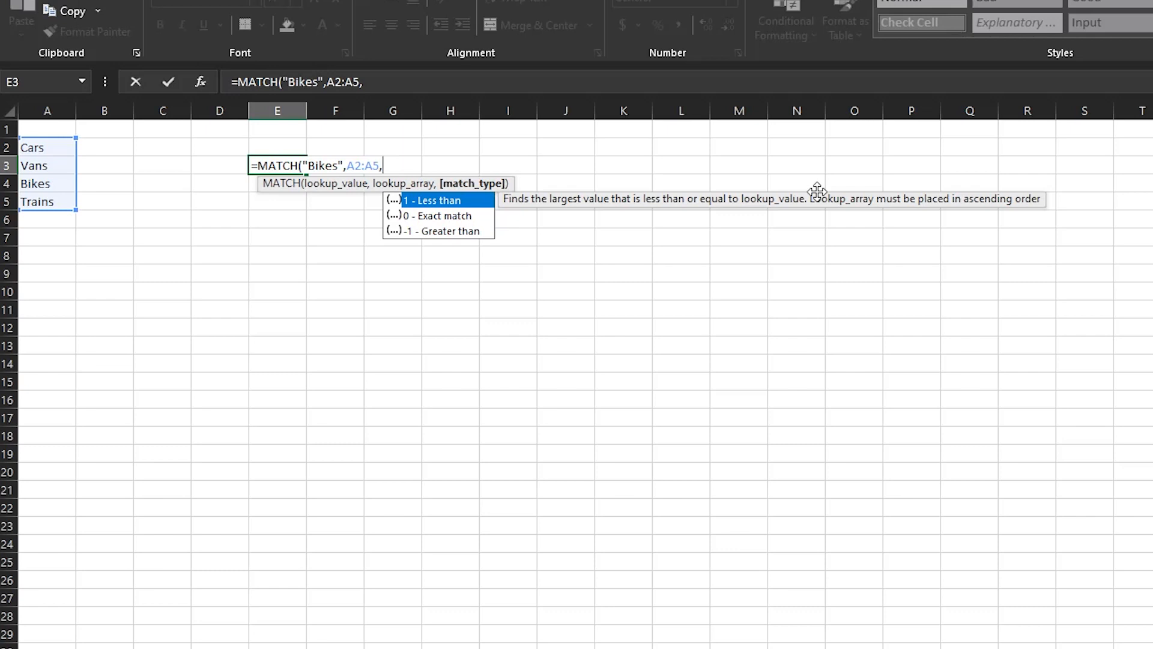
type("0)")
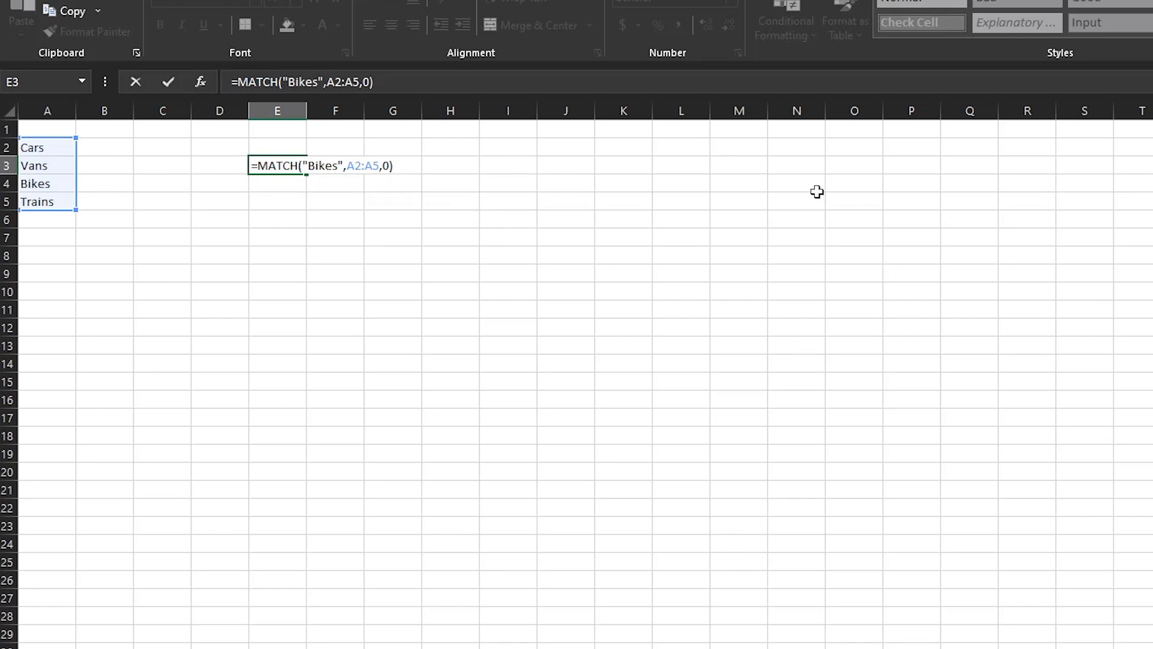
key("Return")
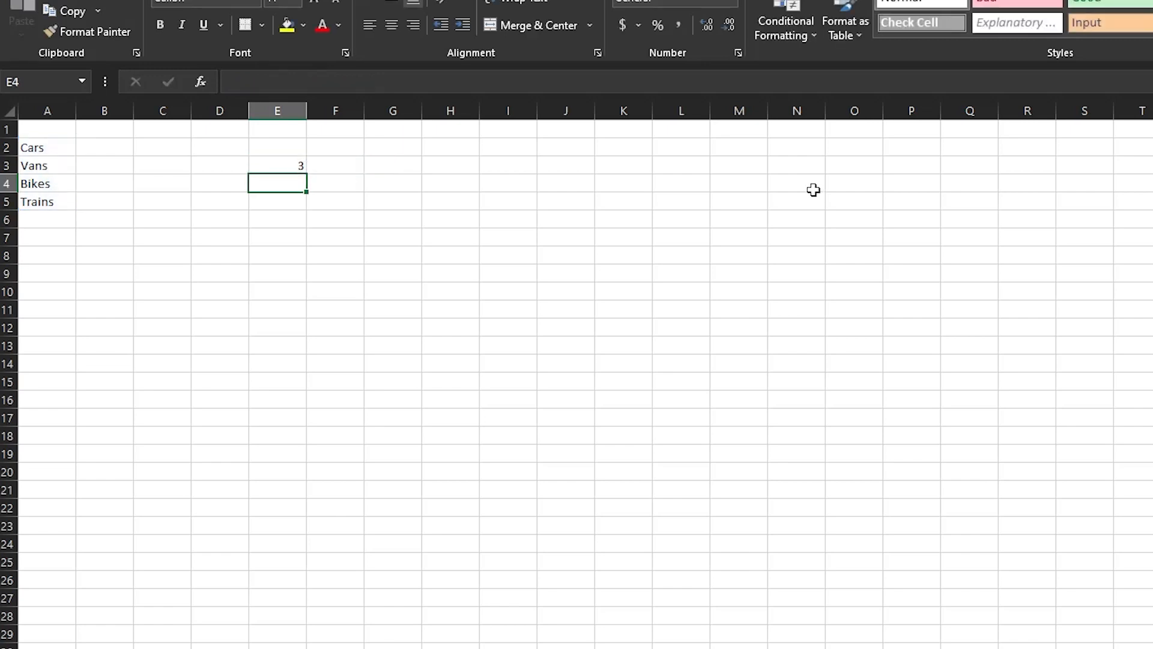
Centre E3's result 3 and review the formula's arguments without changing them.
left_click(253, 163)
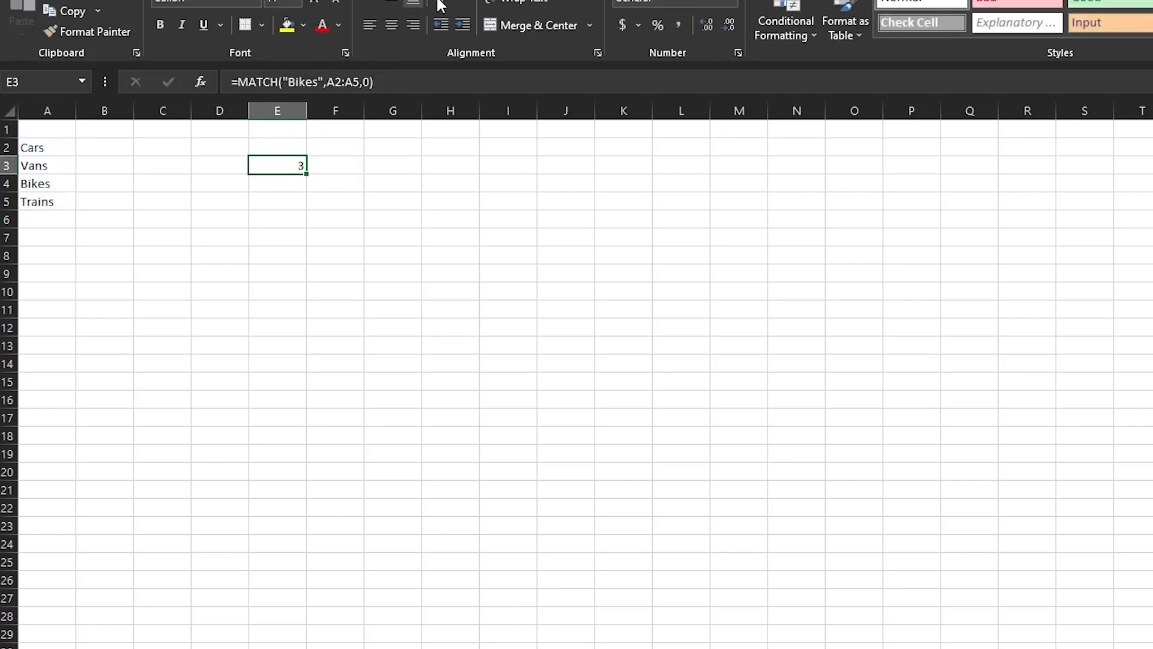
left_click(397, 24)
double_click(289, 162)
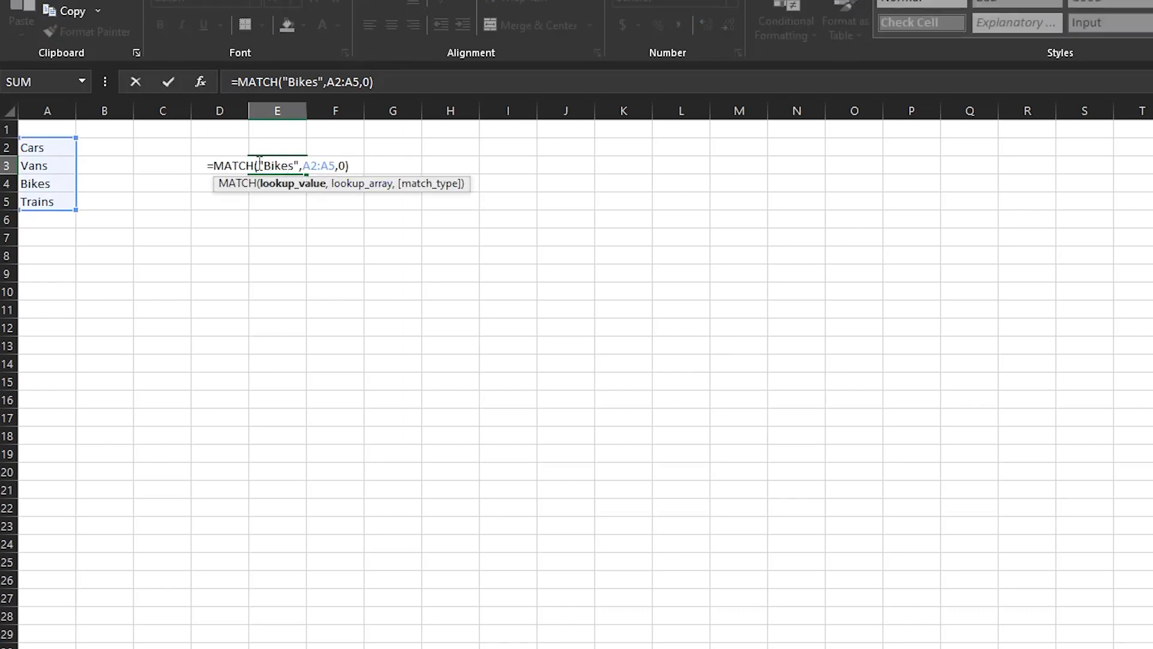
left_click_drag(214, 164, 332, 163)
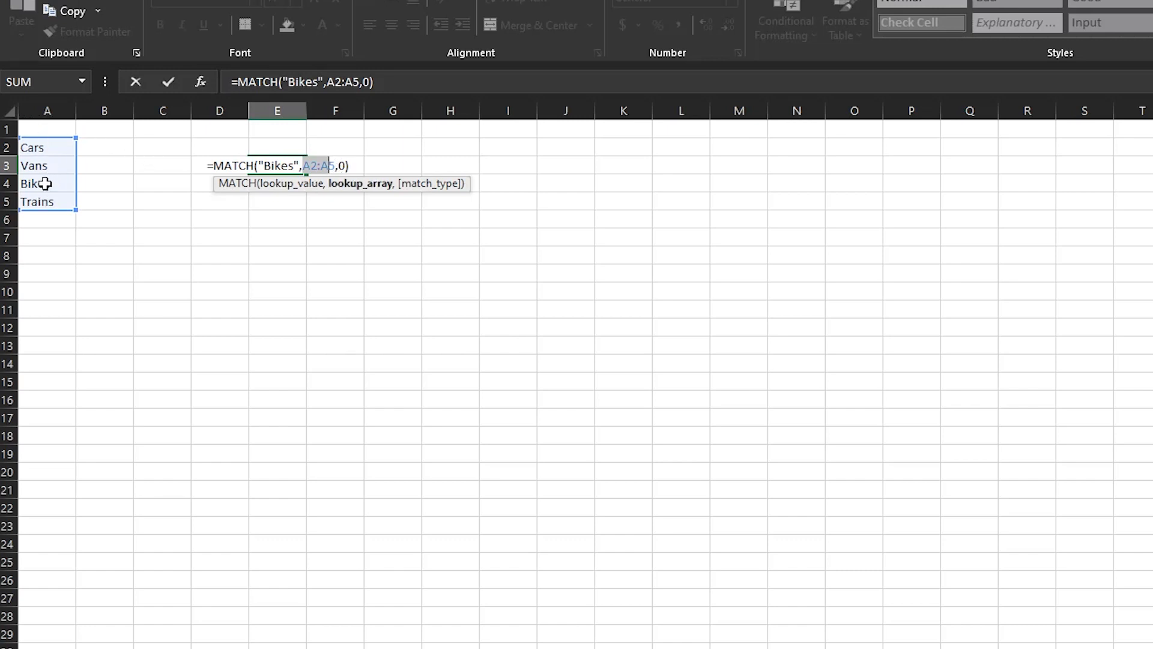
left_click(343, 166)
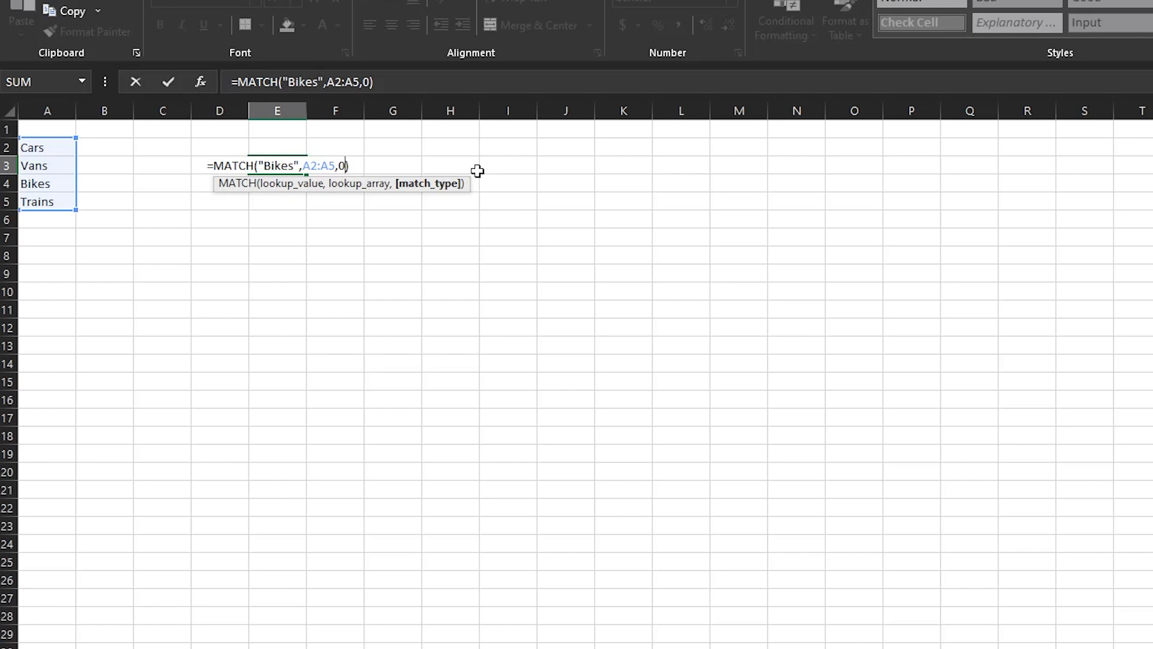
key("Return")
Highlight A2 through A4 to show Bikes is third, then reopen E3's formula.
left_click(281, 171)
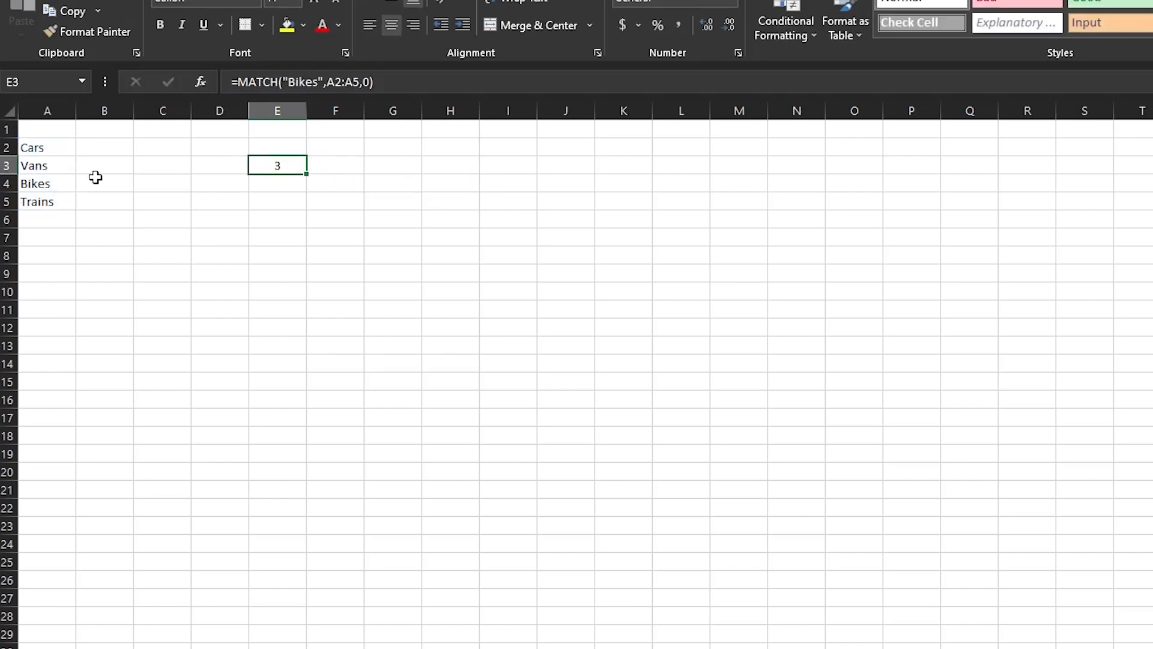
left_click(57, 146)
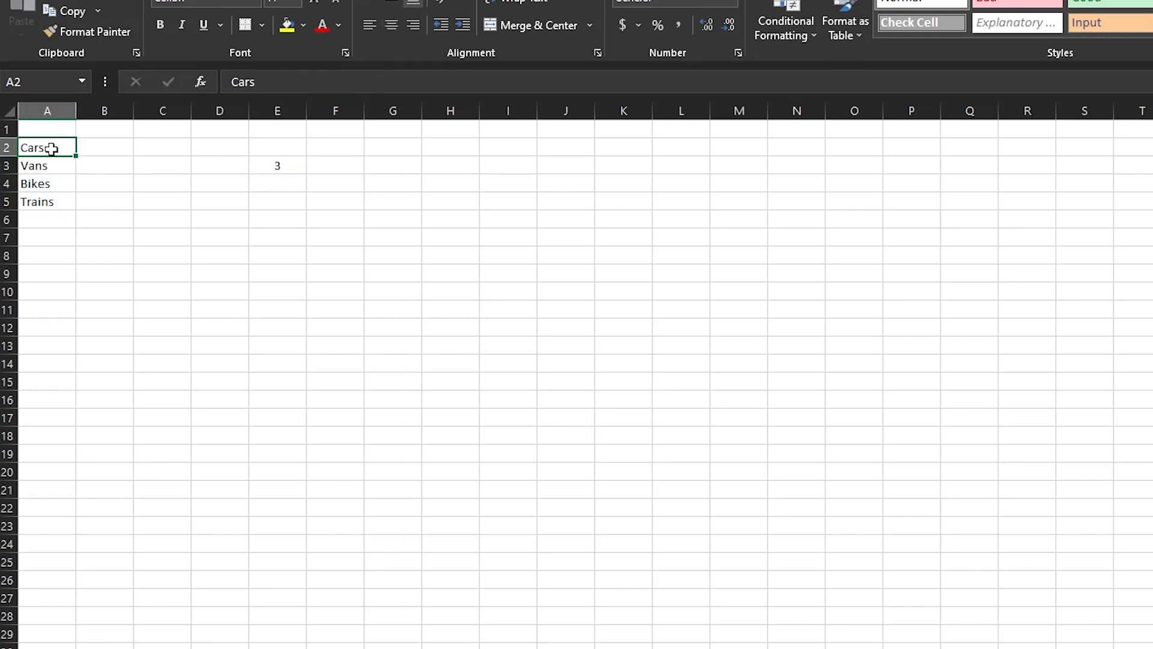
left_click_drag(57, 147, 52, 182)
left_click(69, 182)
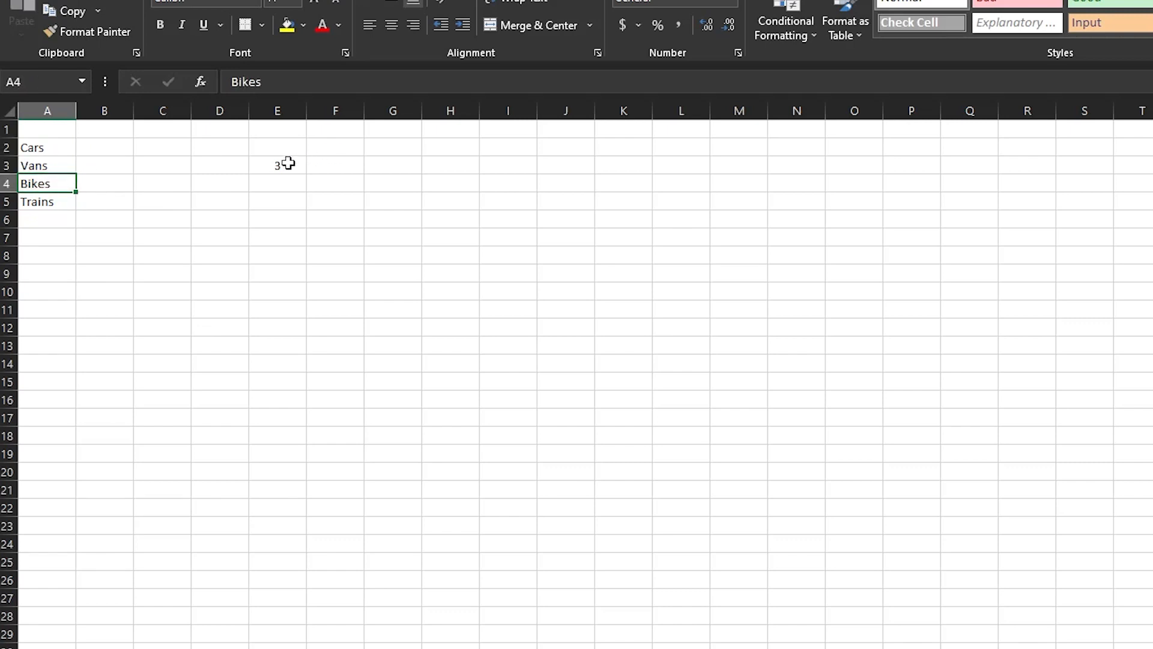
left_click(286, 164)
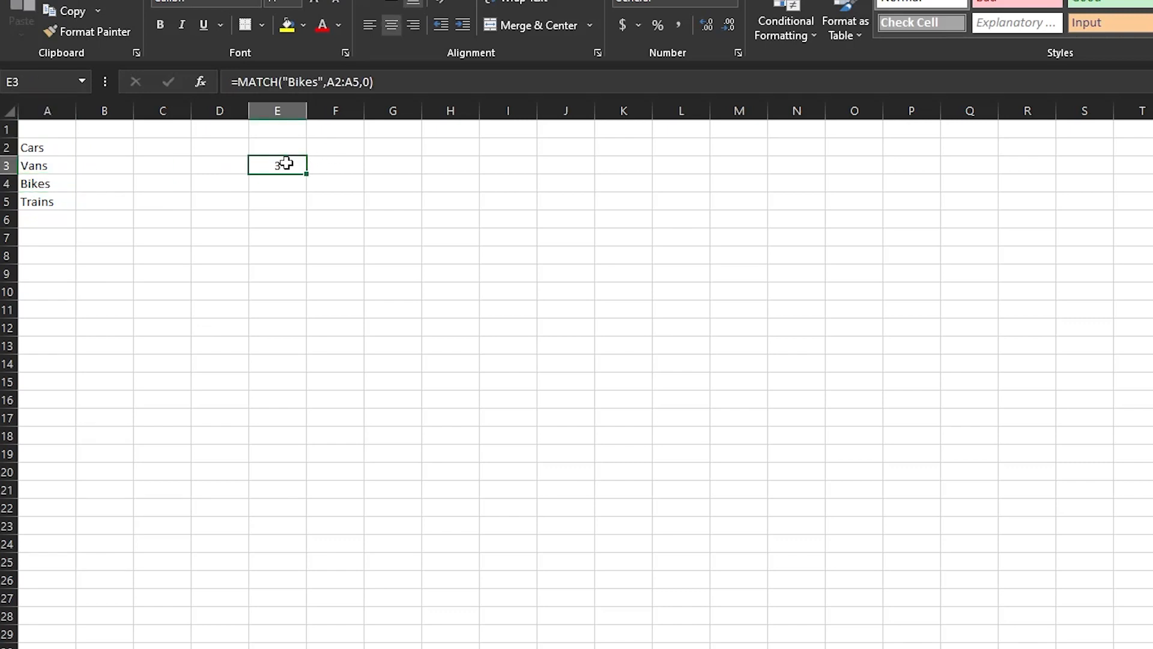
double_click(286, 163)
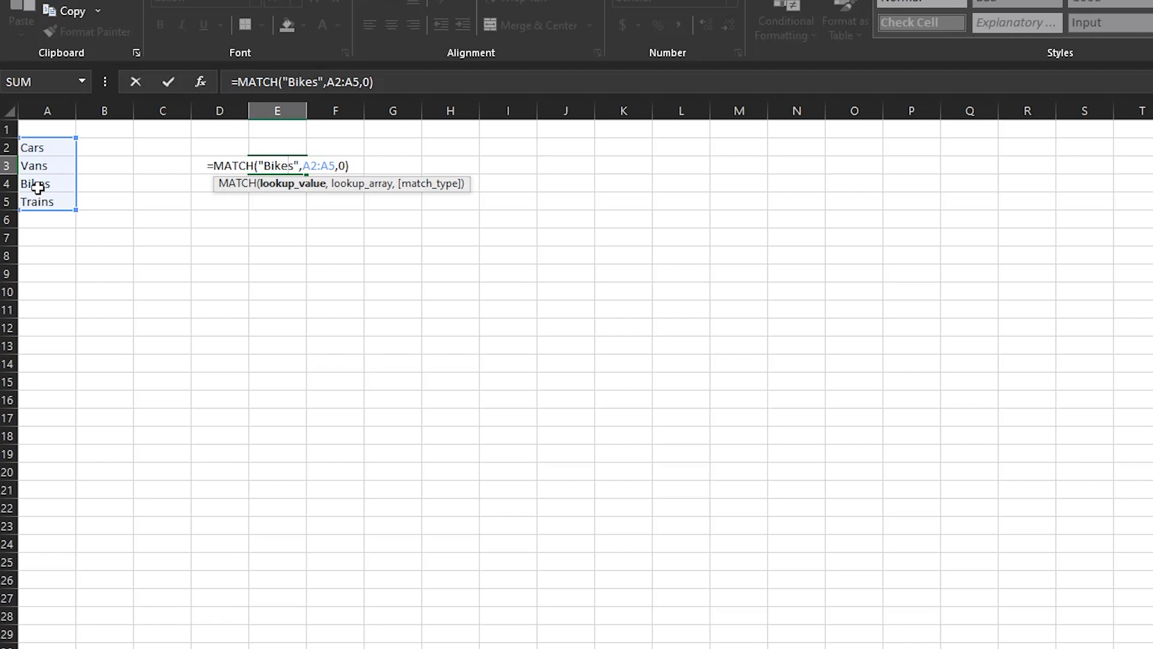
Change E3's lookup value from Bikes to Trains, returning 4.
key("Return")
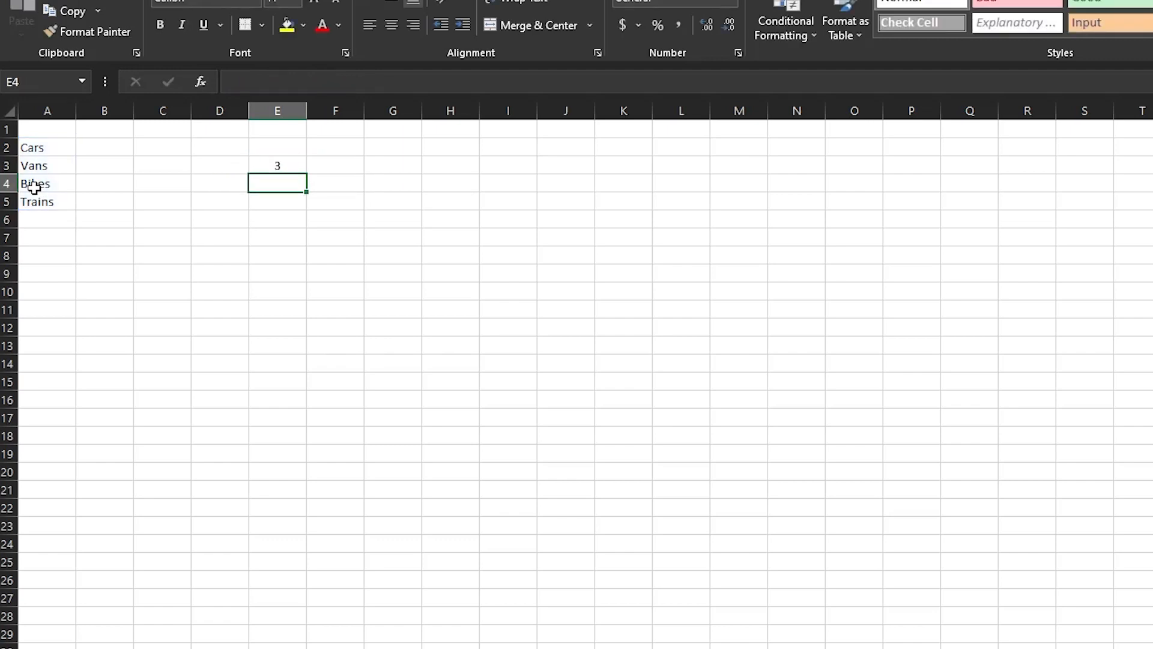
double_click(291, 163)
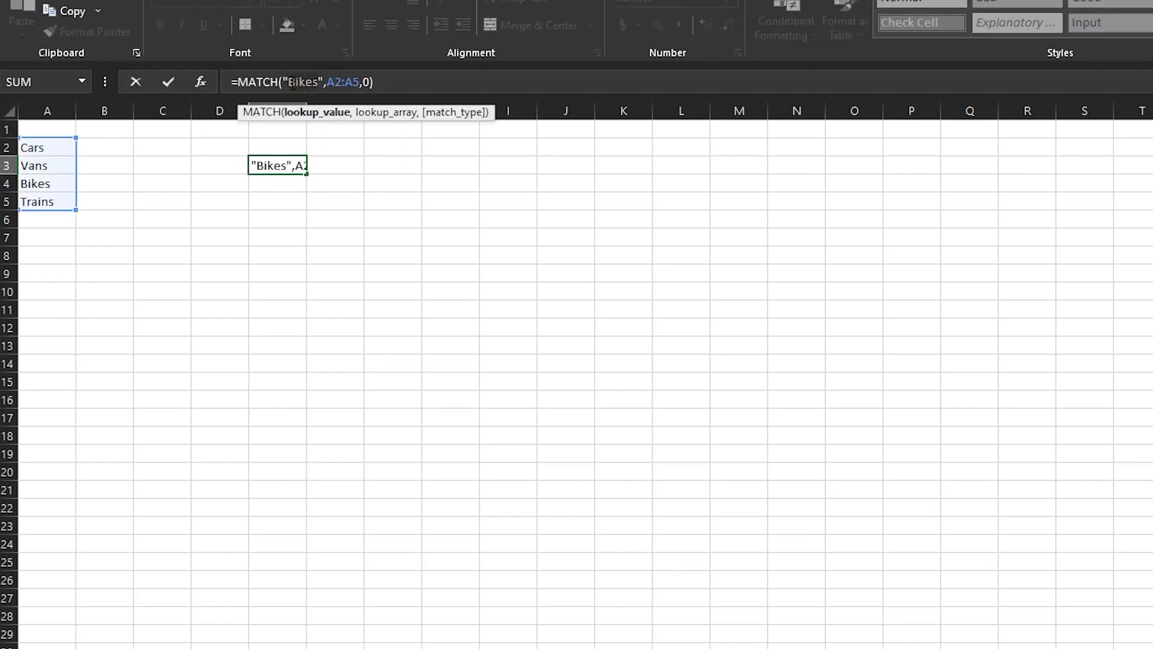
double_click(295, 82)
type("Trains")
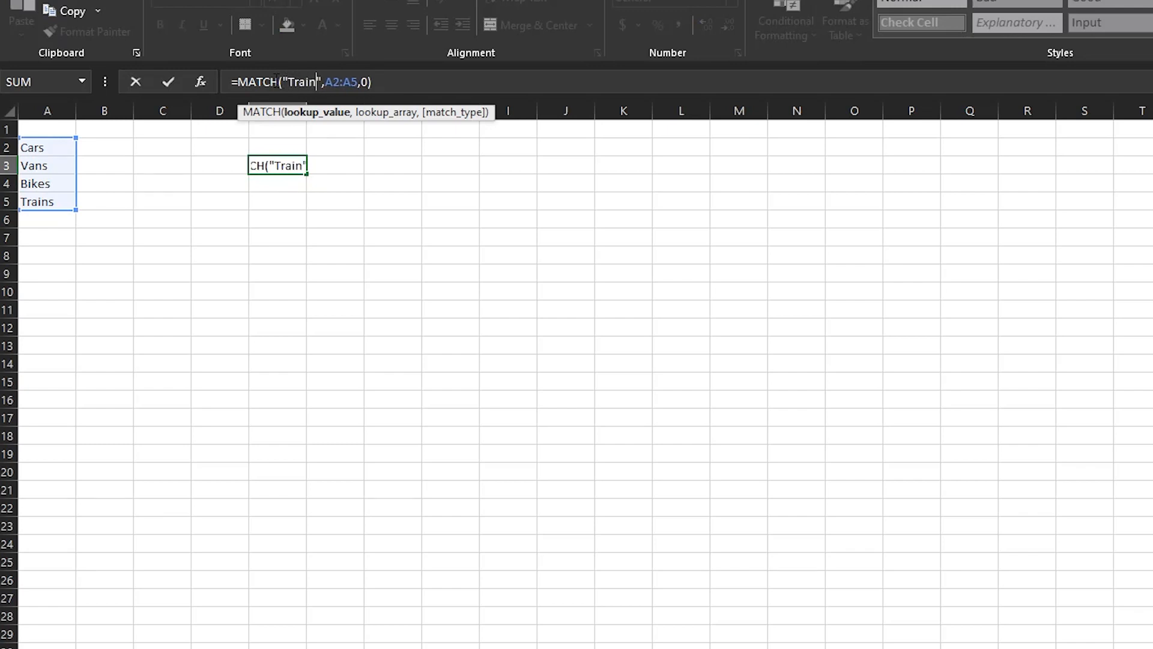
key("ctrl+Return")
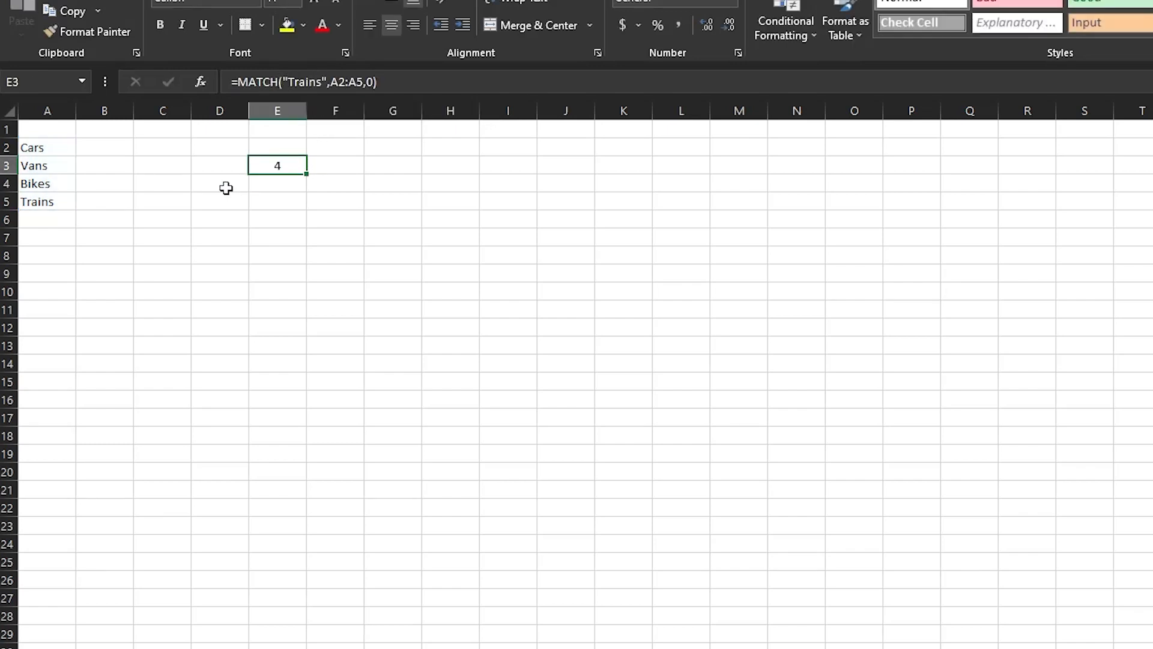
Select A2:A5 to confirm Trains is fourth, then reselect E3.
left_click_drag(78, 146, 57, 202)
left_click(46, 161)
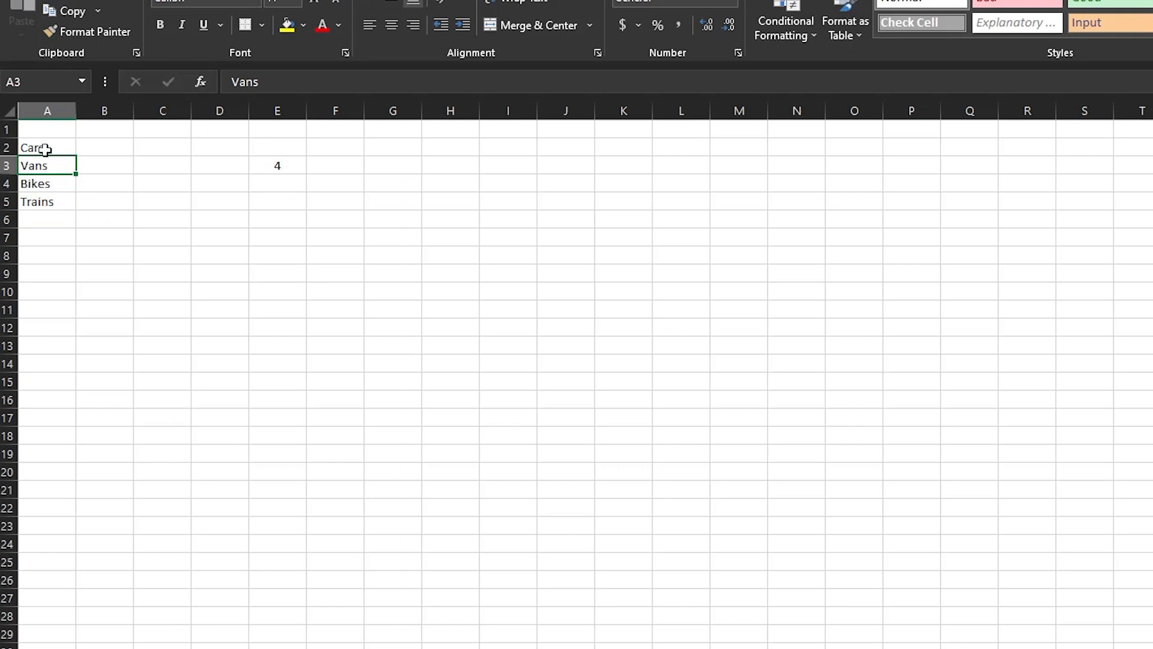
left_click(46, 153)
left_click_drag(46, 155, 48, 205)
left_click(276, 169)
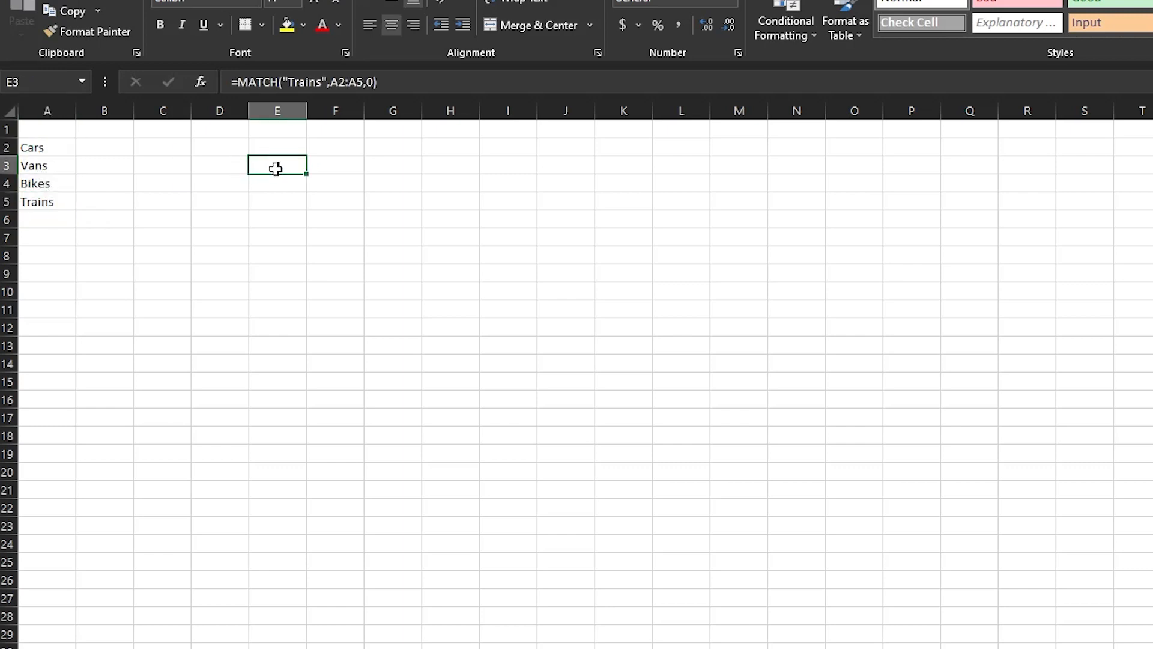
Widen E3's lookup range from A2:A5 to A1:A5.
left_click(319, 80)
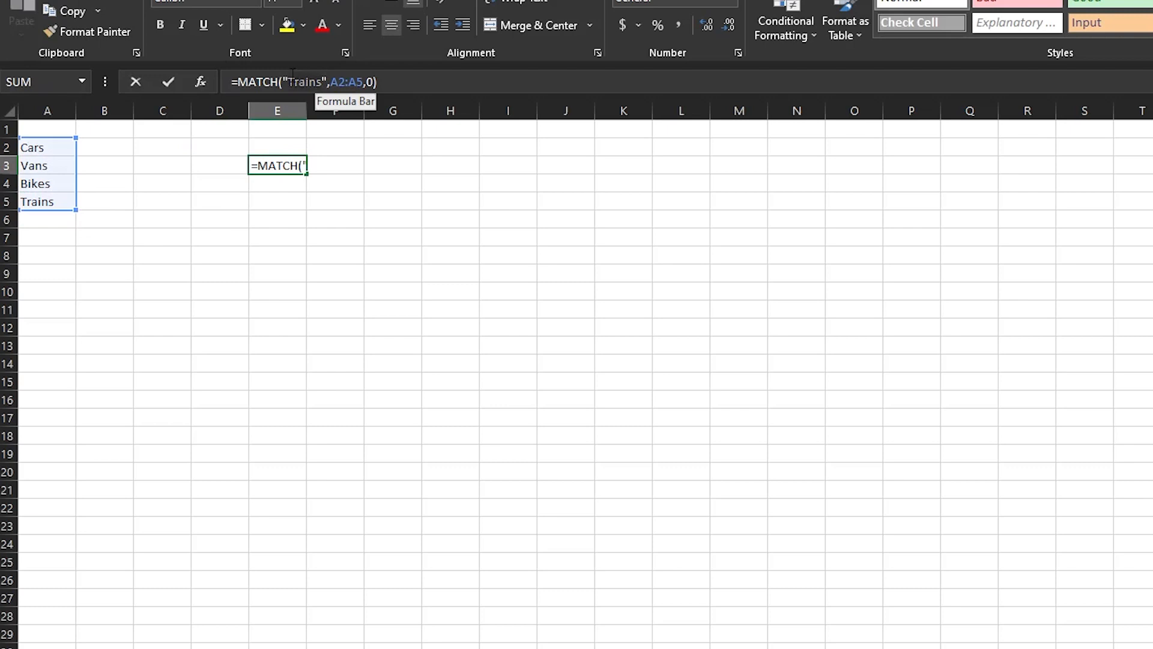
left_click_drag(292, 76, 290, 76)
left_click_drag(365, 78, 331, 82)
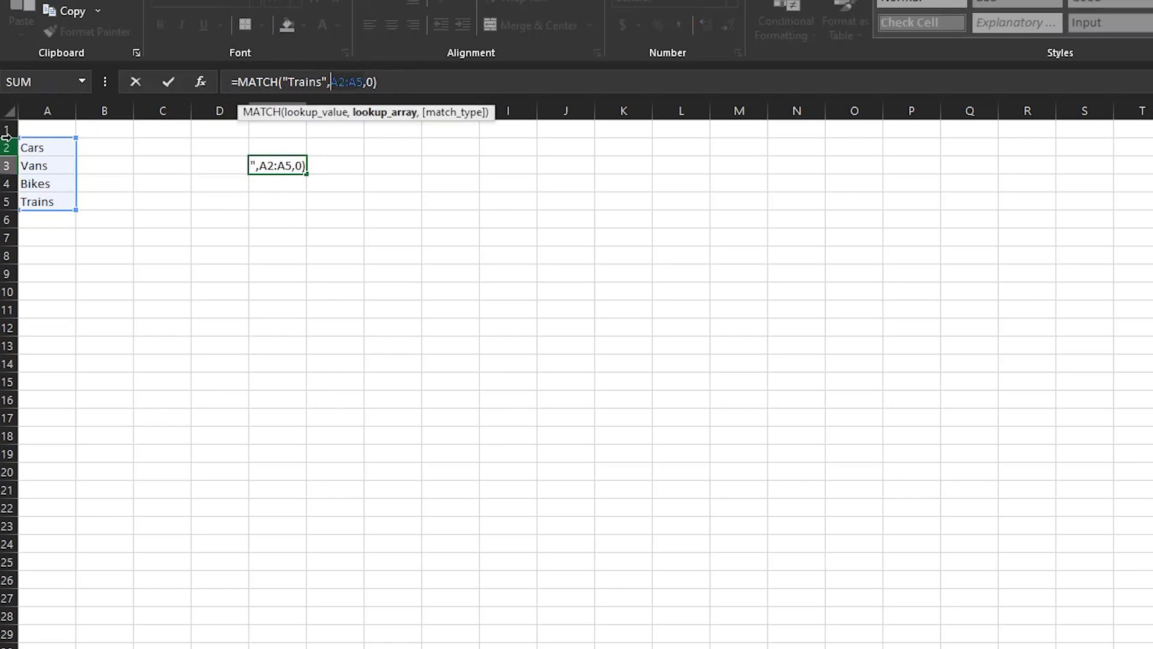
left_click_drag(36, 128, 63, 203)
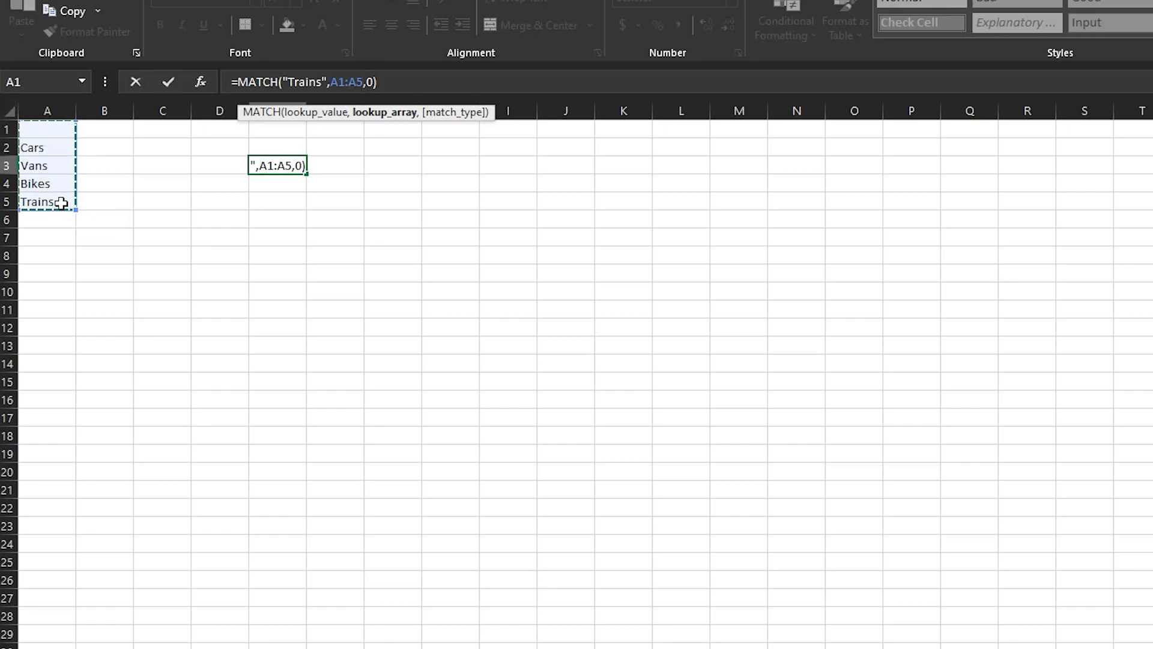
key("Return")
key("Up")
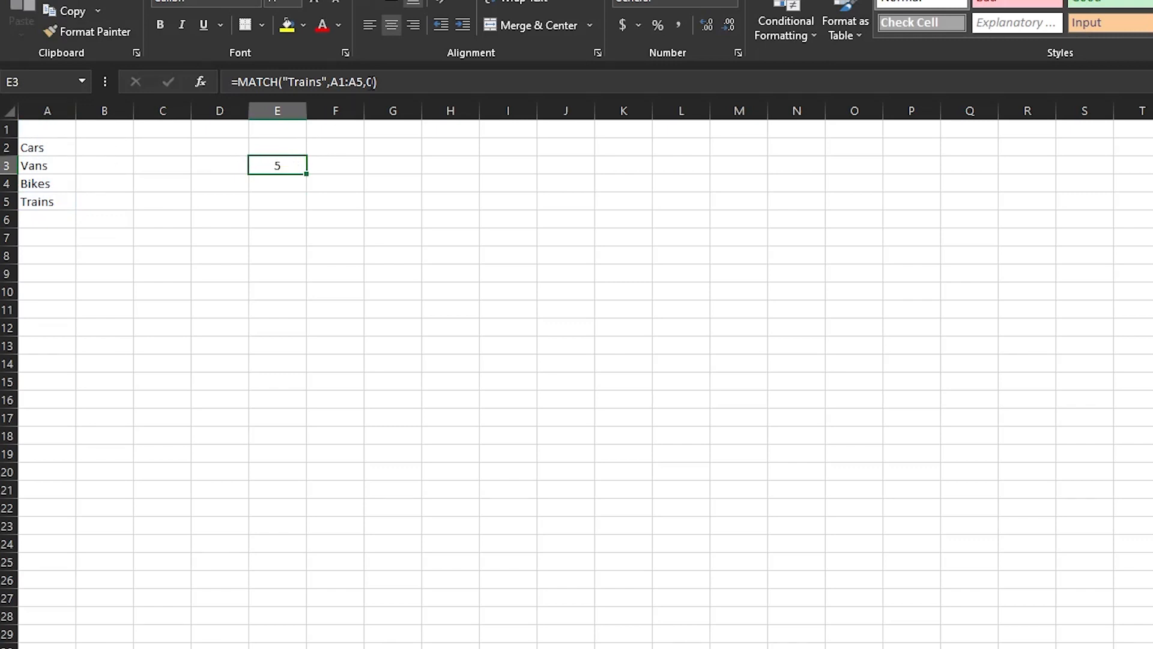
Try another A1:A5 reference, cancel it, then set the range back to A2:A5.
left_click(366, 82)
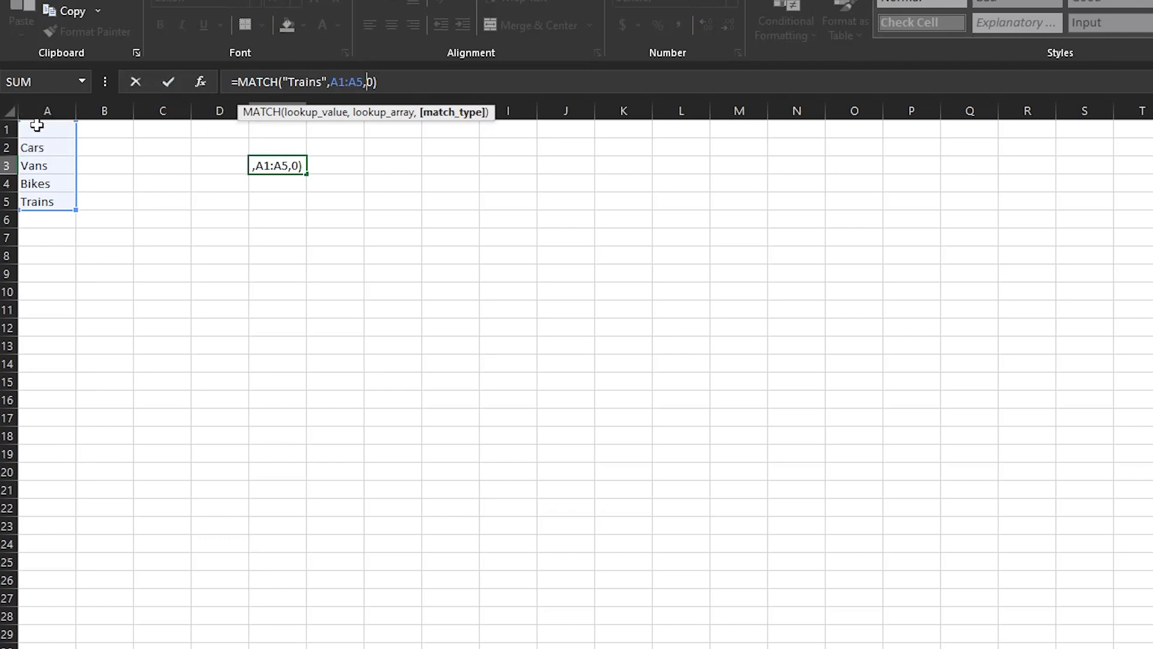
left_click_drag(49, 126, 56, 208)
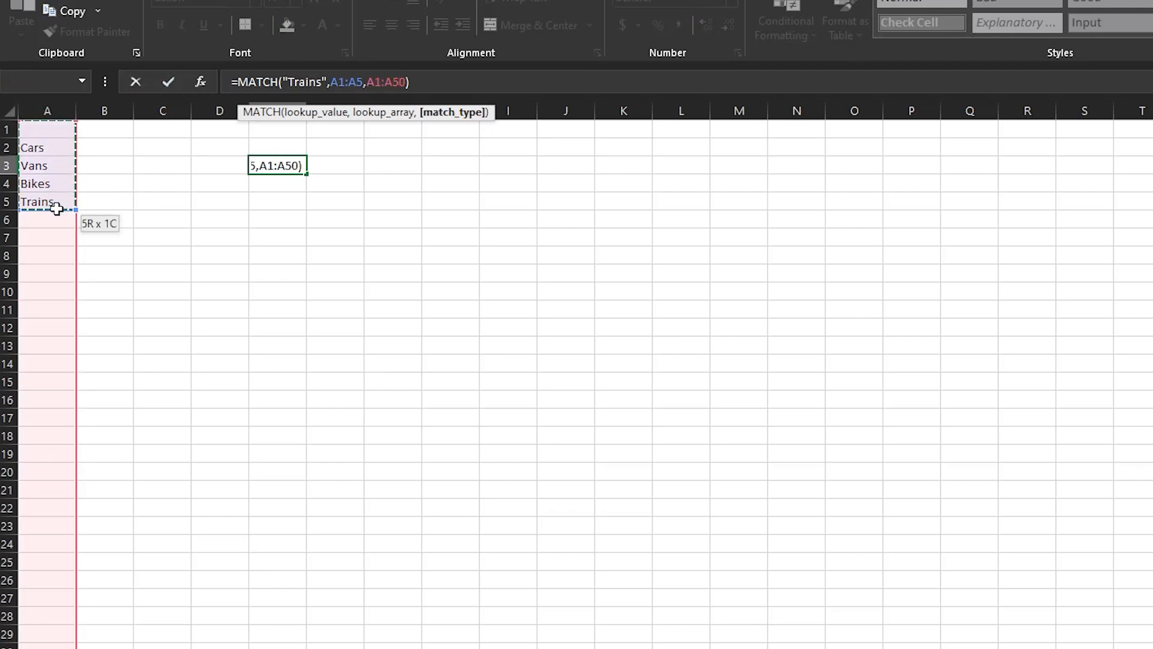
key("Escape")
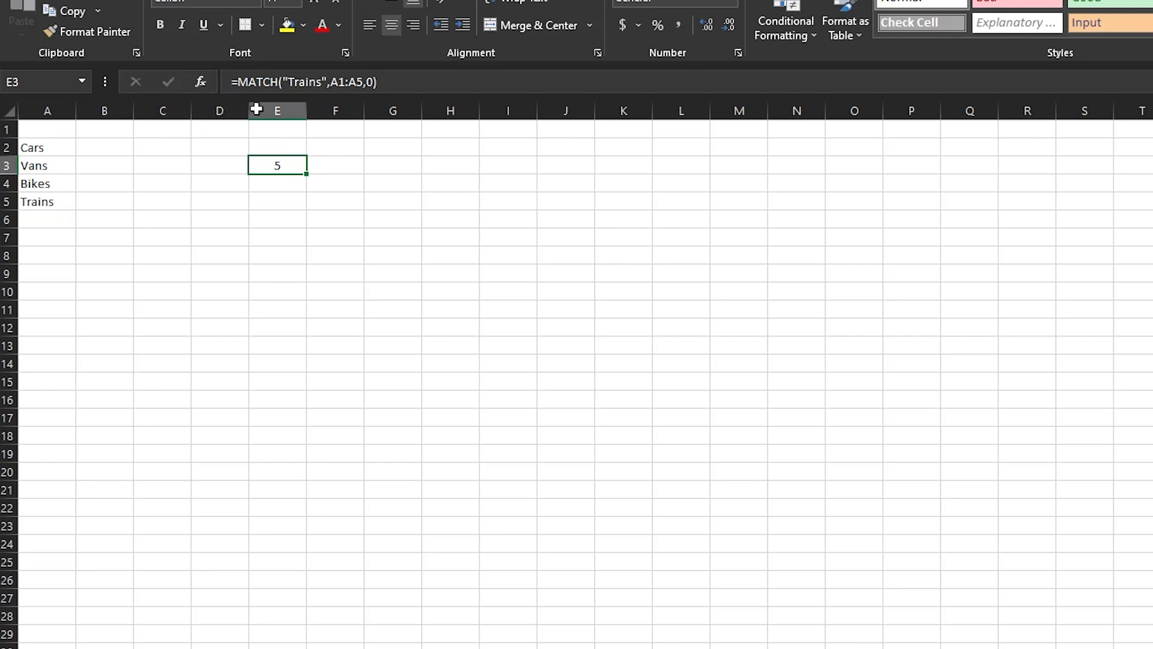
left_click(339, 82)
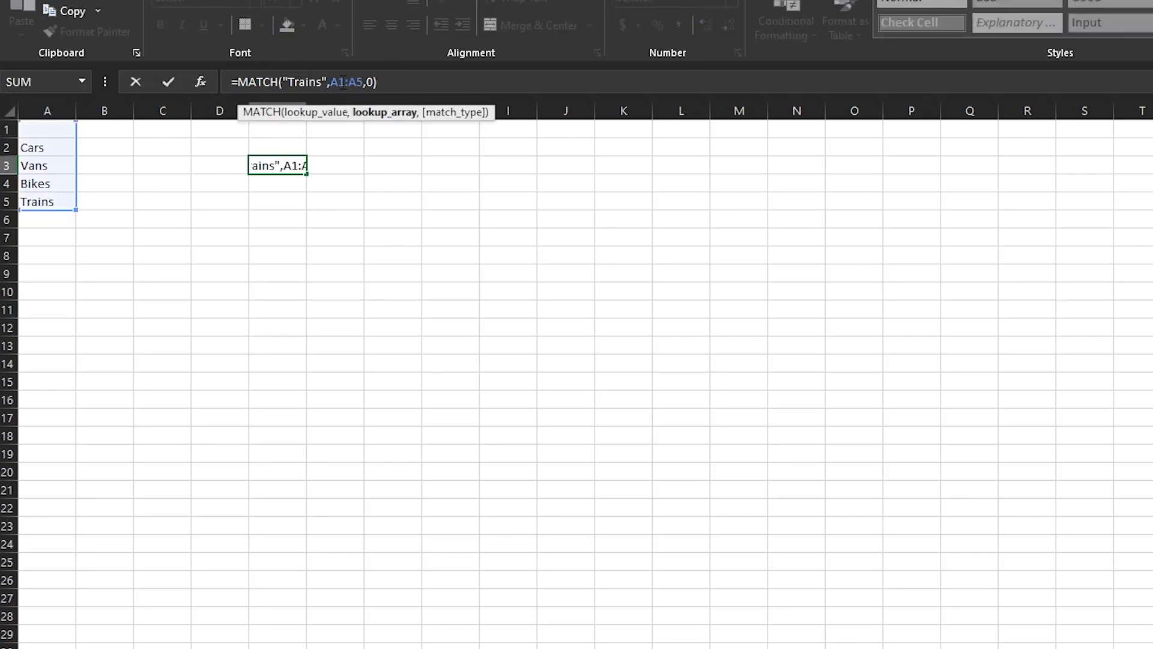
key("Delete")
type("2")
key("Return")
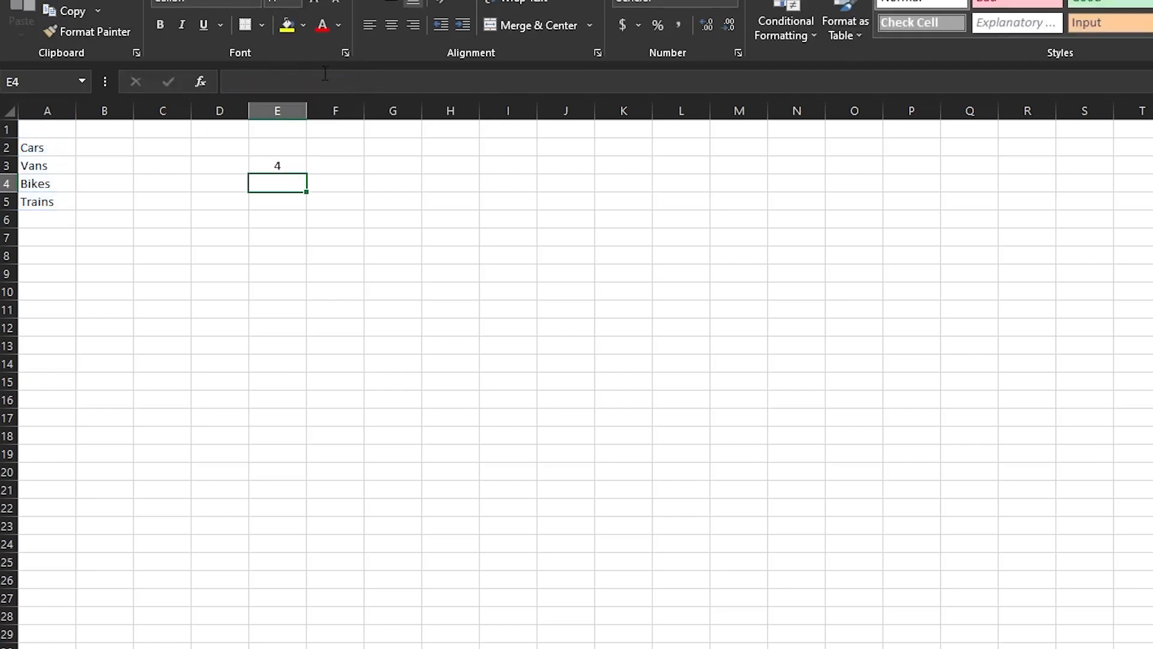
Change the range to A1:A5 again so E3 returns 5 for Trains.
left_click(282, 167)
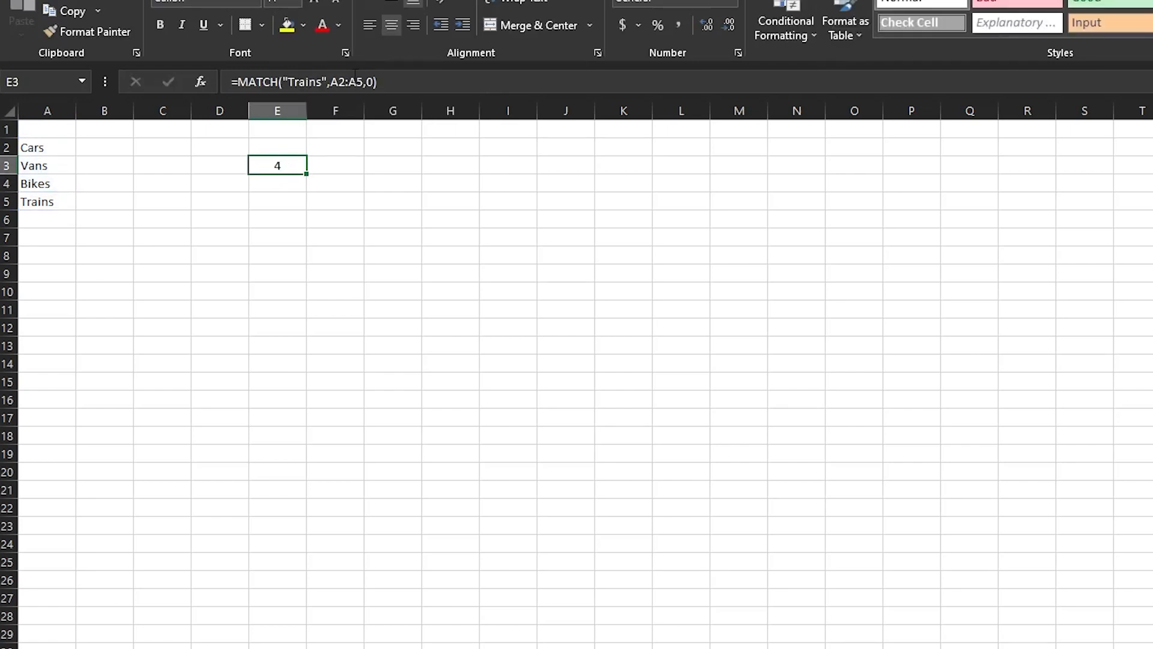
left_click(347, 82)
key("BackSpace")
type("1")
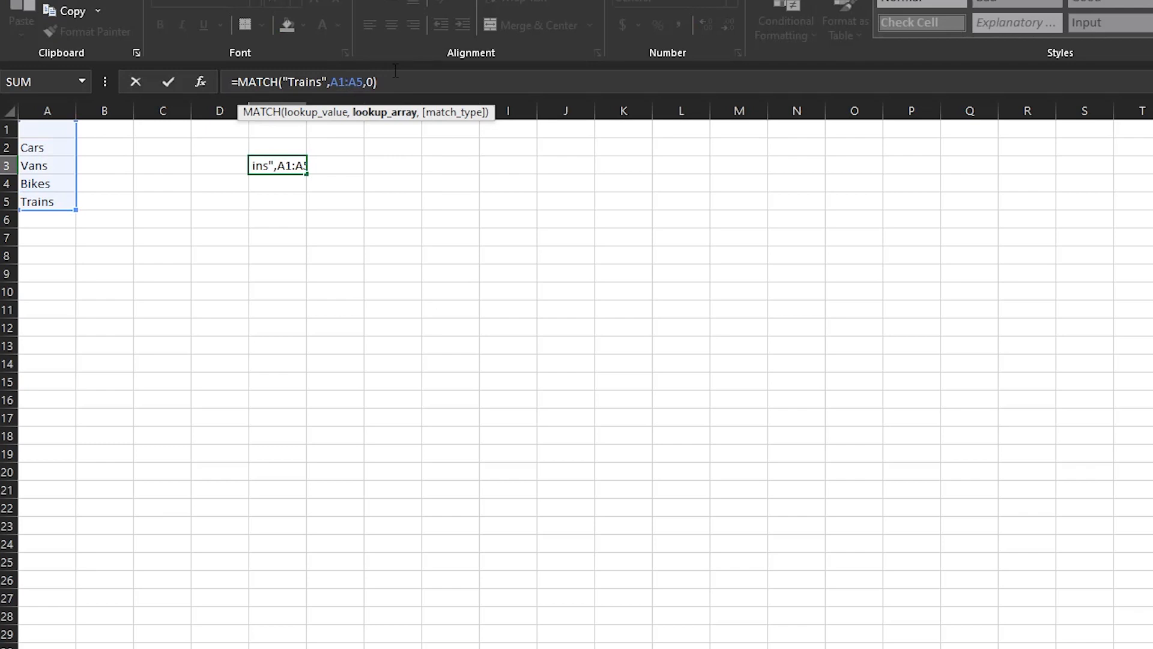
key("Return")
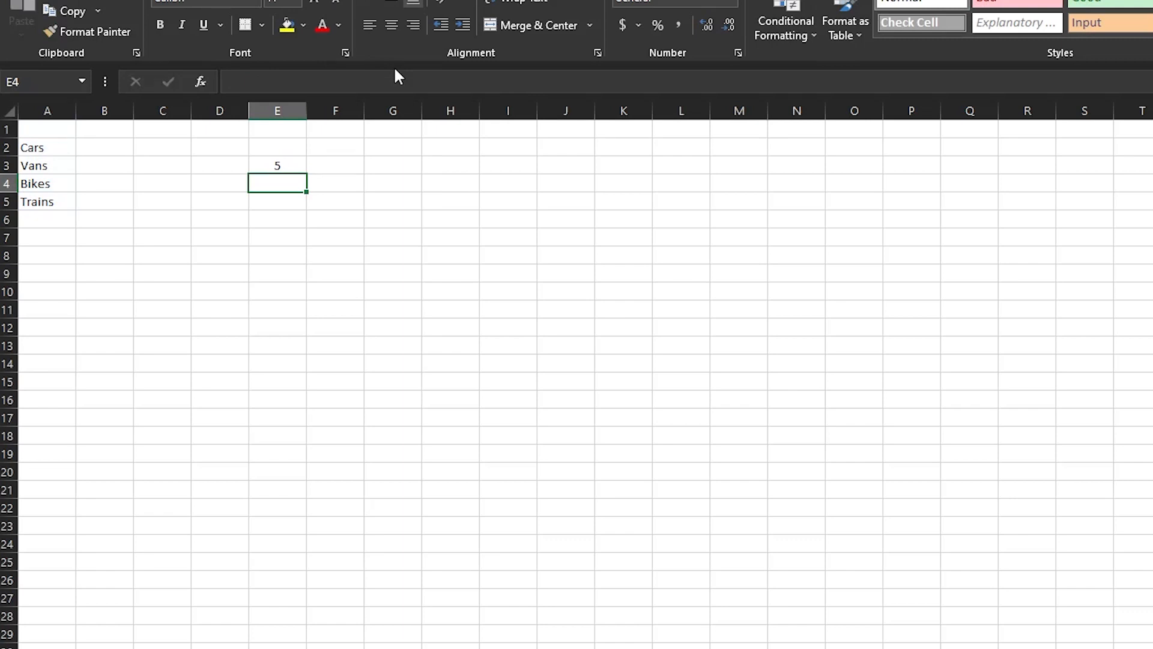
key("Up")
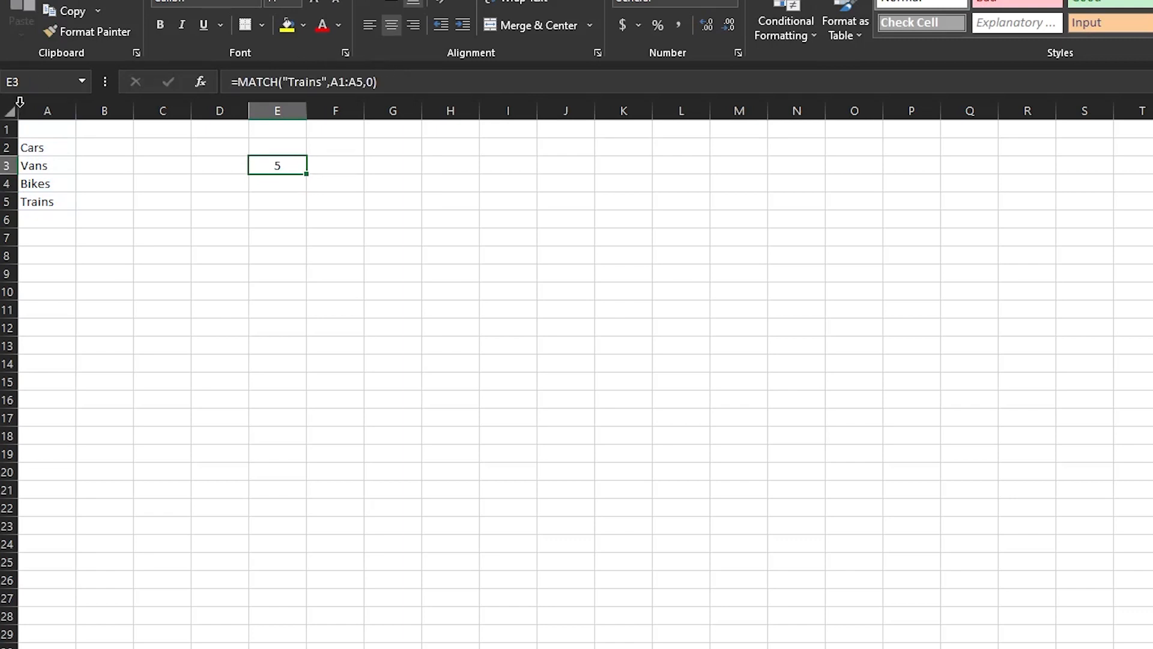
Select A1:A5 and A5 to confirm Trains is fifth, then reselect E3.
left_click_drag(42, 128, 55, 201)
left_click_drag(49, 131, 58, 198)
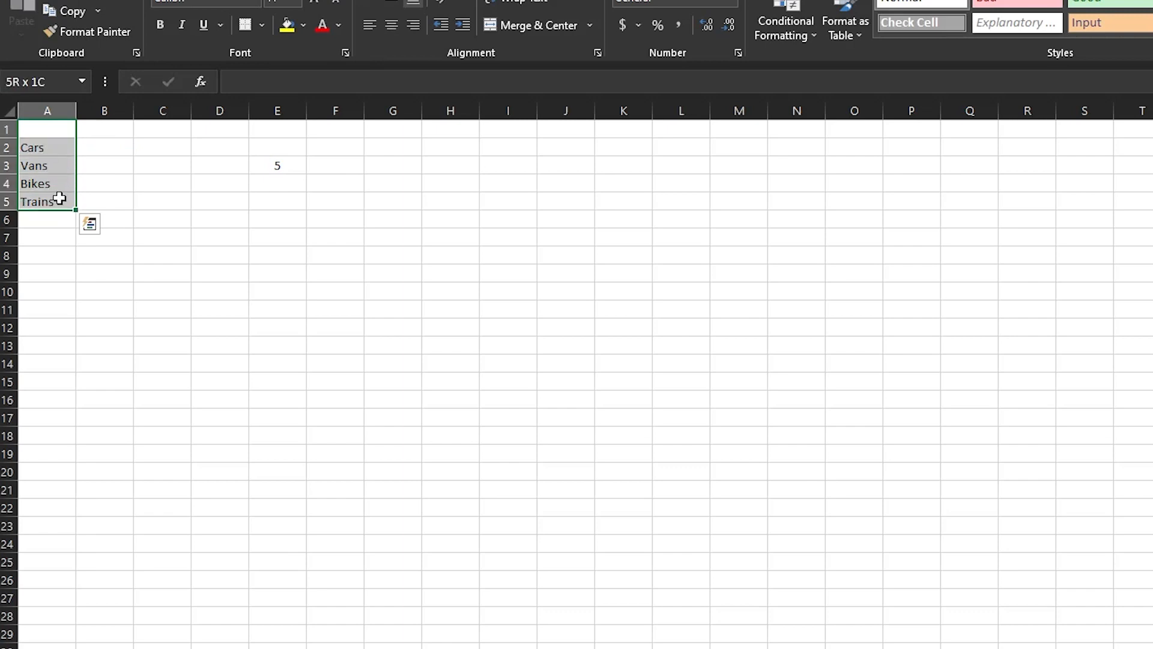
left_click(53, 199)
left_click(294, 164)
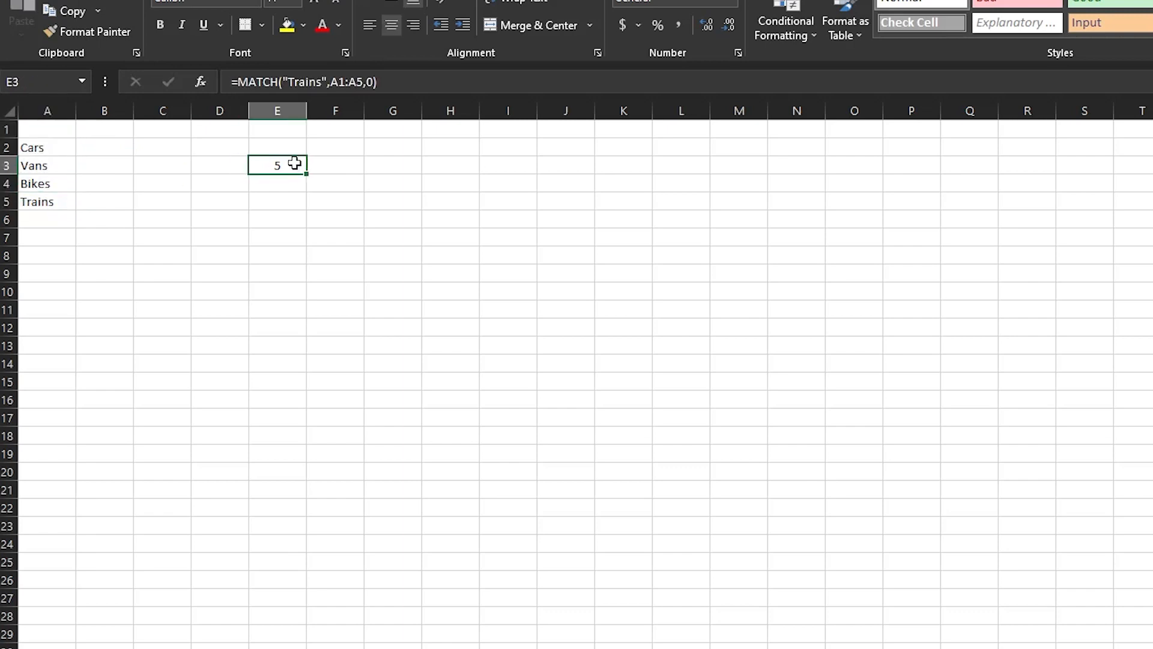
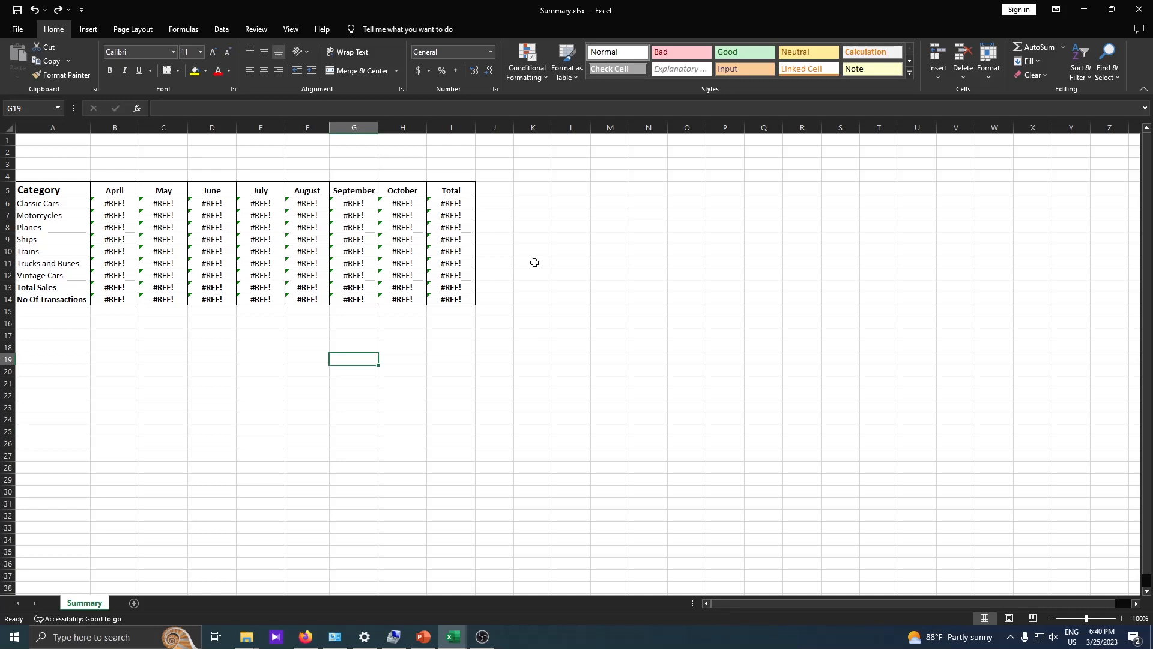
Highlight the whole Summary table area, which still shows #REF! errors, then clear the selection.
scroll(440, 227, "down", 2)
scroll(440, 226, "up", 2)
left_click_drag(56, 150, 498, 340)
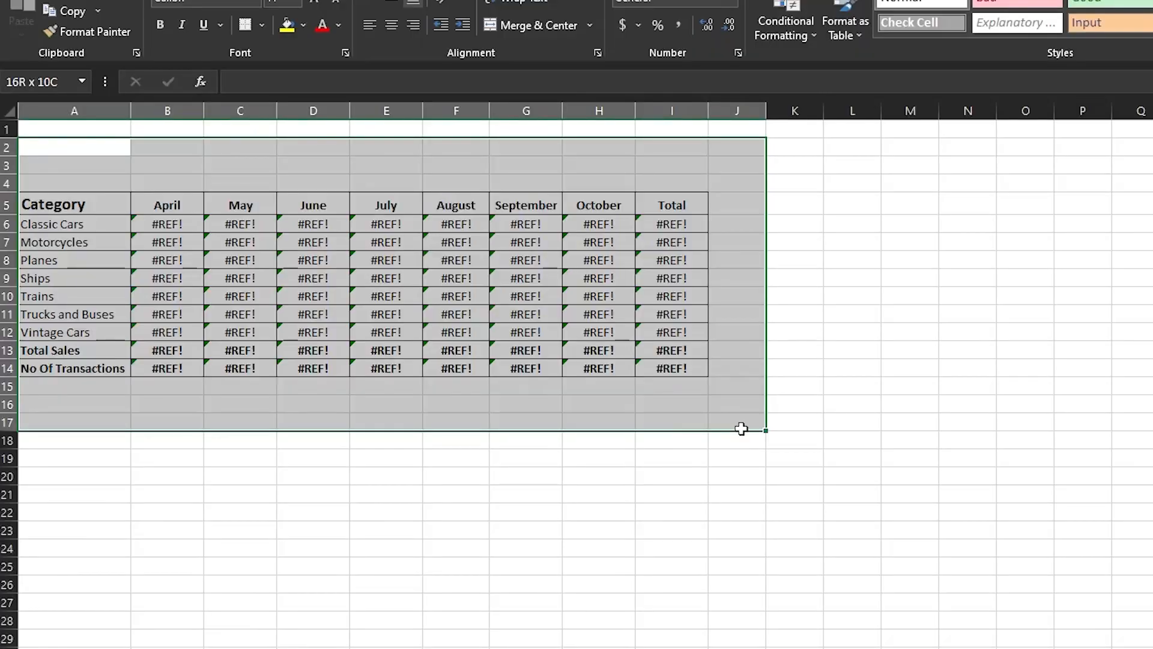
left_click_drag(741, 428, 741, 428)
left_click(601, 475)
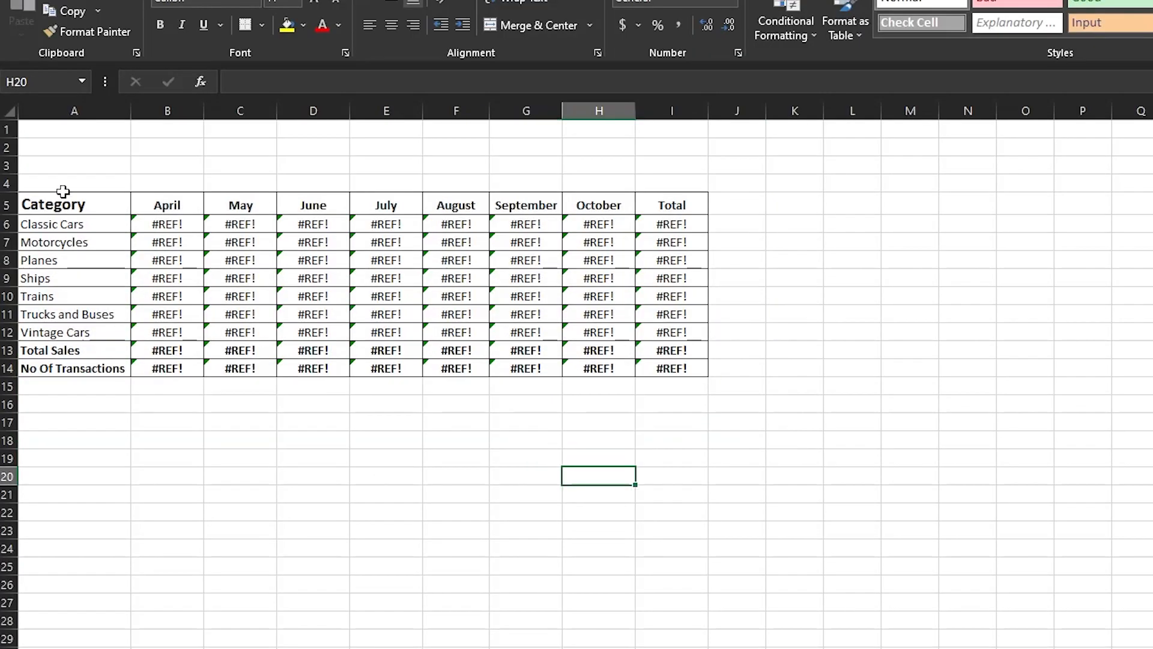
left_click(65, 146)
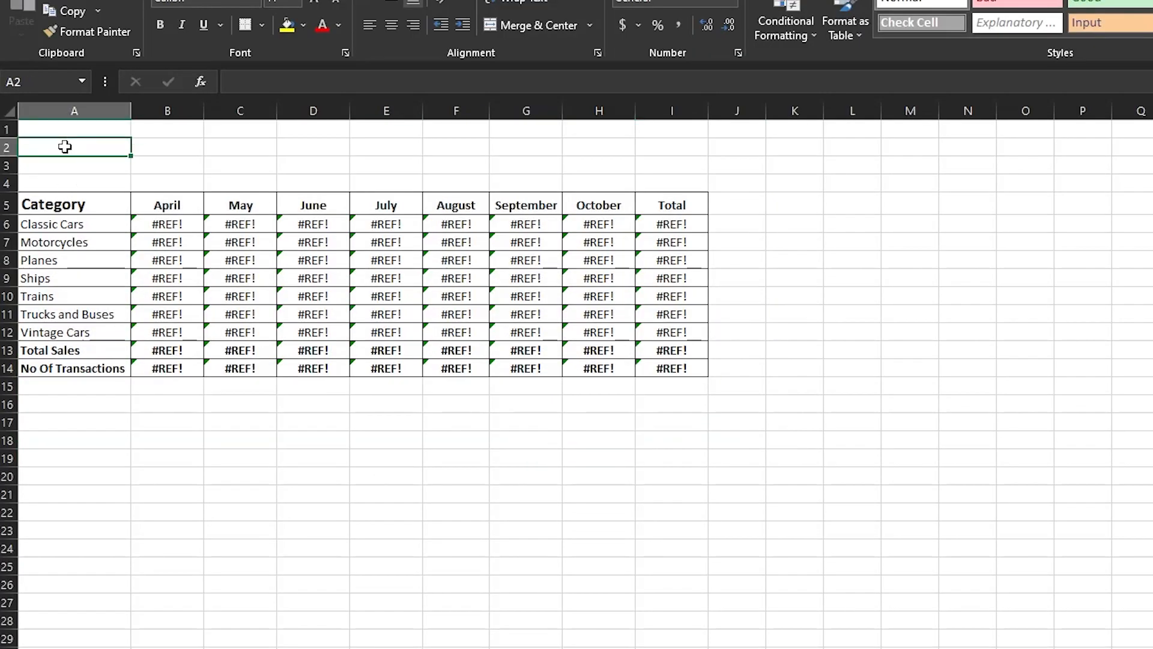
Highlight the category names from Classic Cars through Vintage Cars down to Total Sales.
left_click(104, 204)
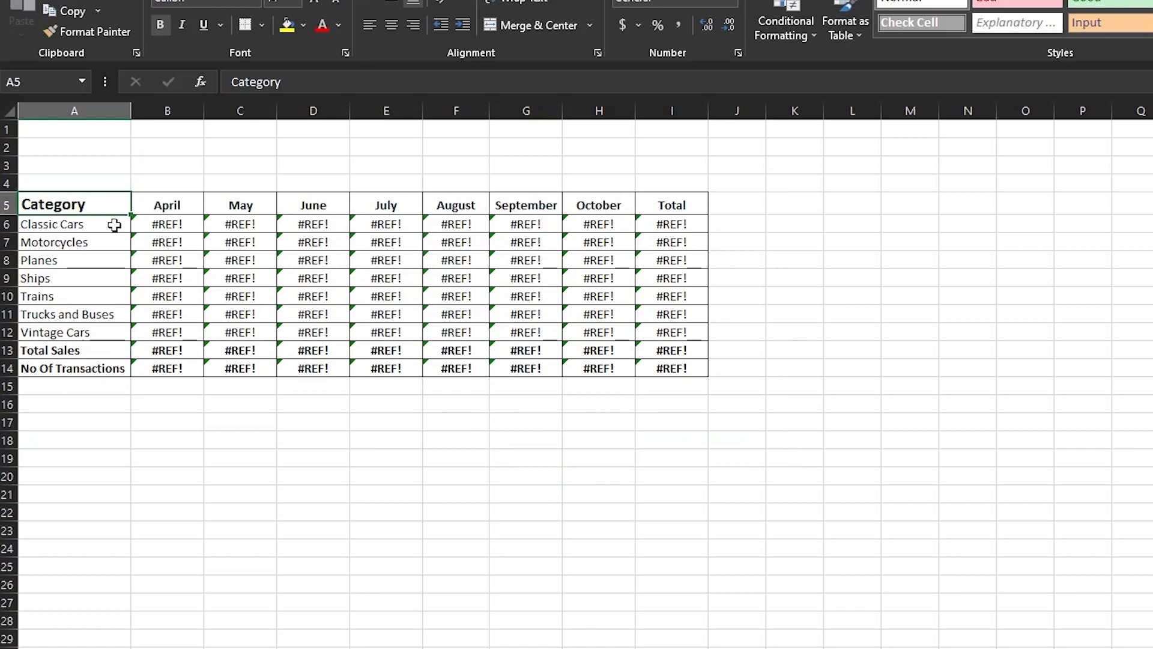
left_click_drag(89, 204, 98, 326)
left_click_drag(90, 224, 96, 332)
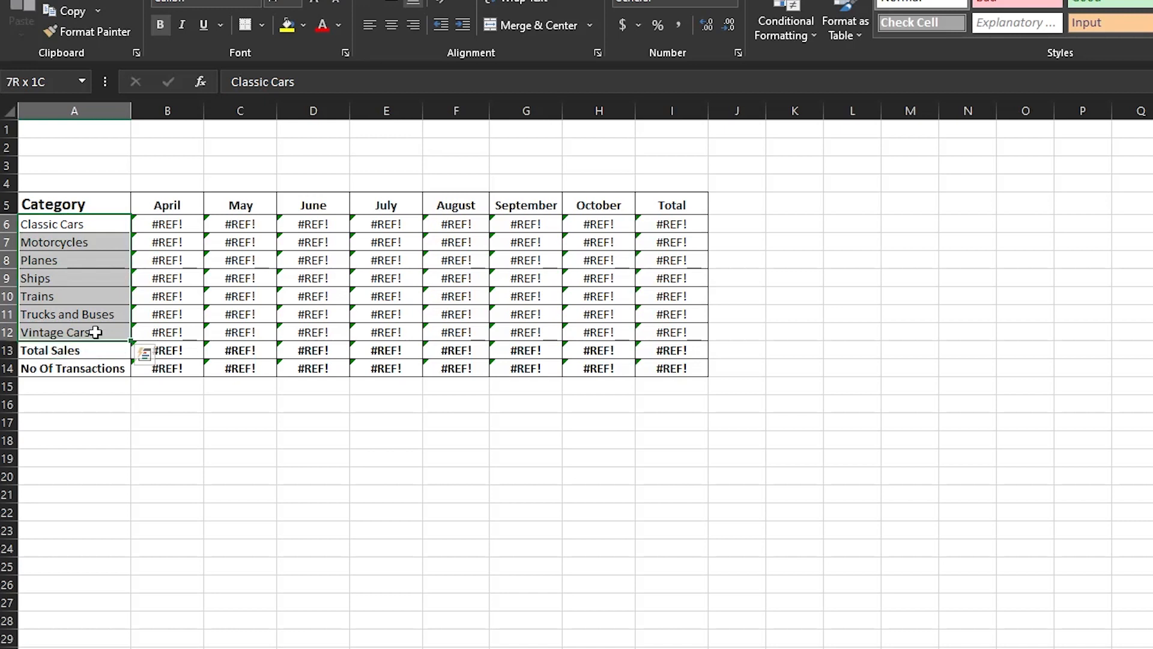
left_click_drag(96, 332, 96, 332)
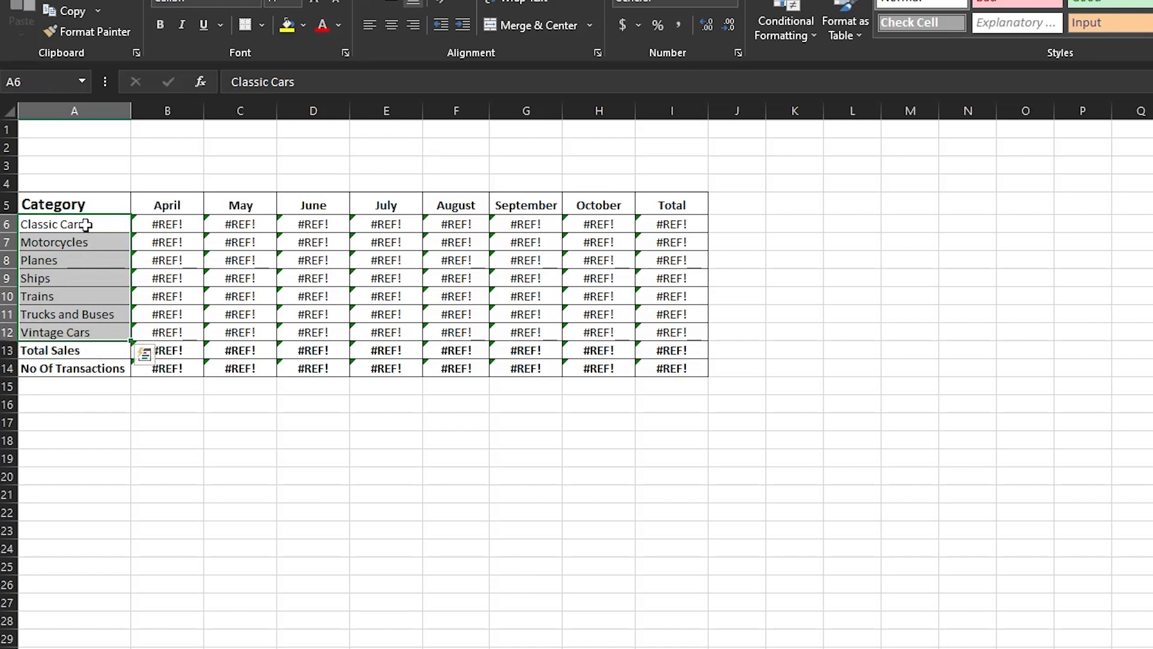
left_click_drag(86, 223, 90, 351)
Highlight the April–October month headers and their figures, then minimize the Summary workbook.
left_click_drag(149, 195, 606, 193)
left_click_drag(161, 225, 622, 368)
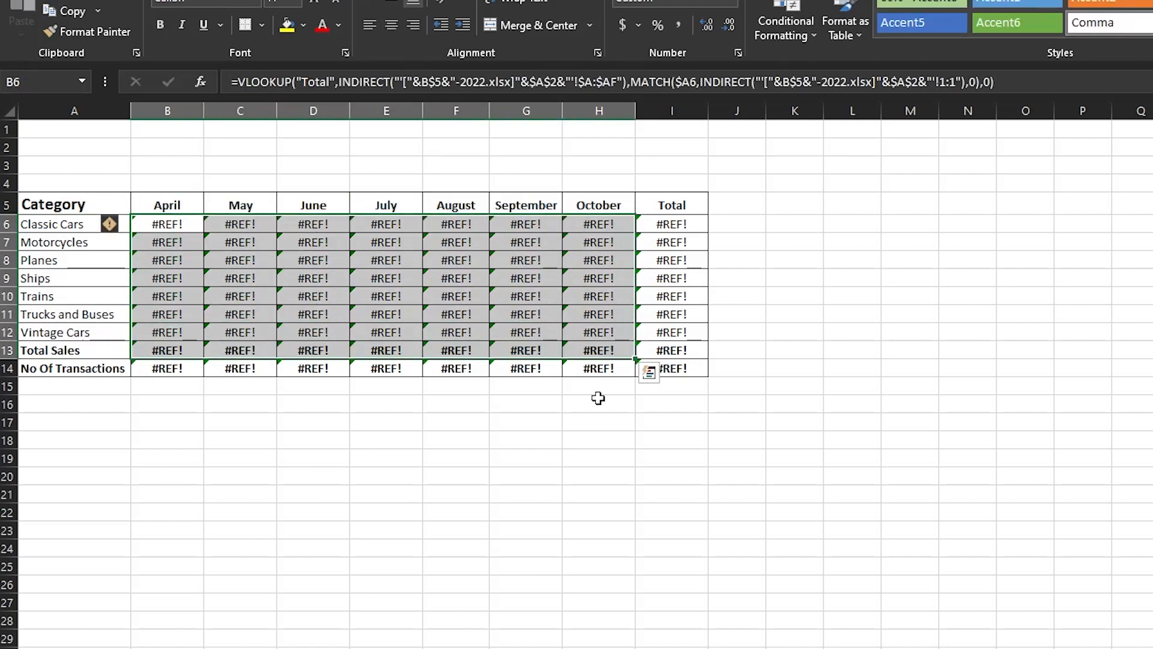
left_click(603, 411)
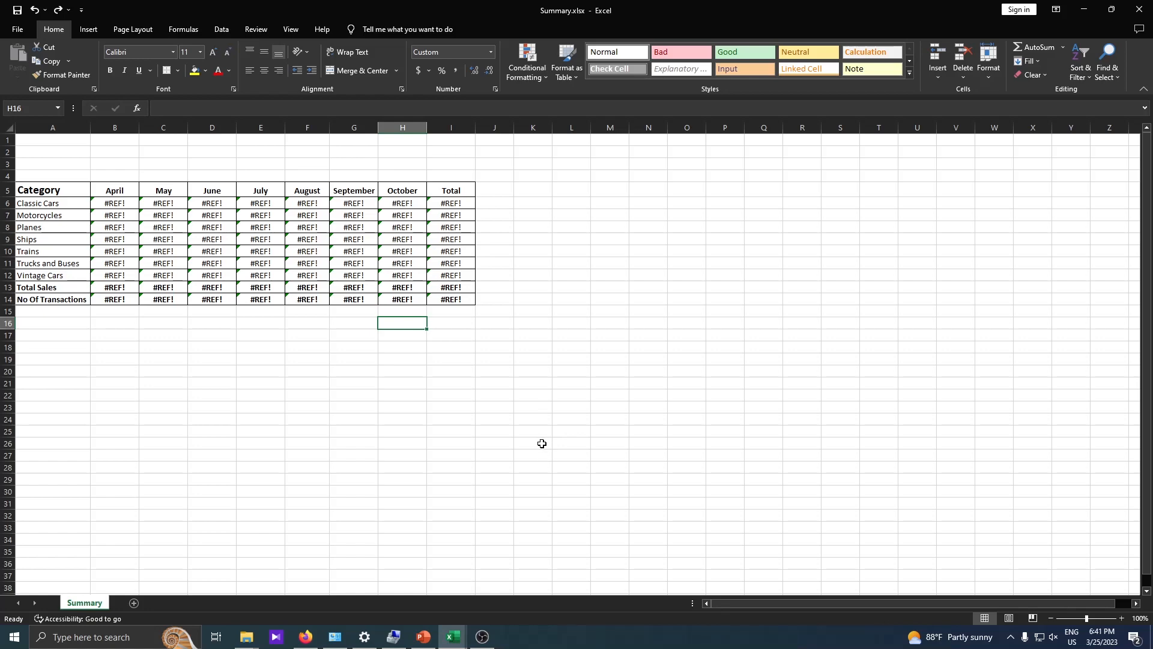
left_click(1085, 9)
Show the Problem Statement slide, then switch to the April-2022 Excel workbook.
left_click(423, 637)
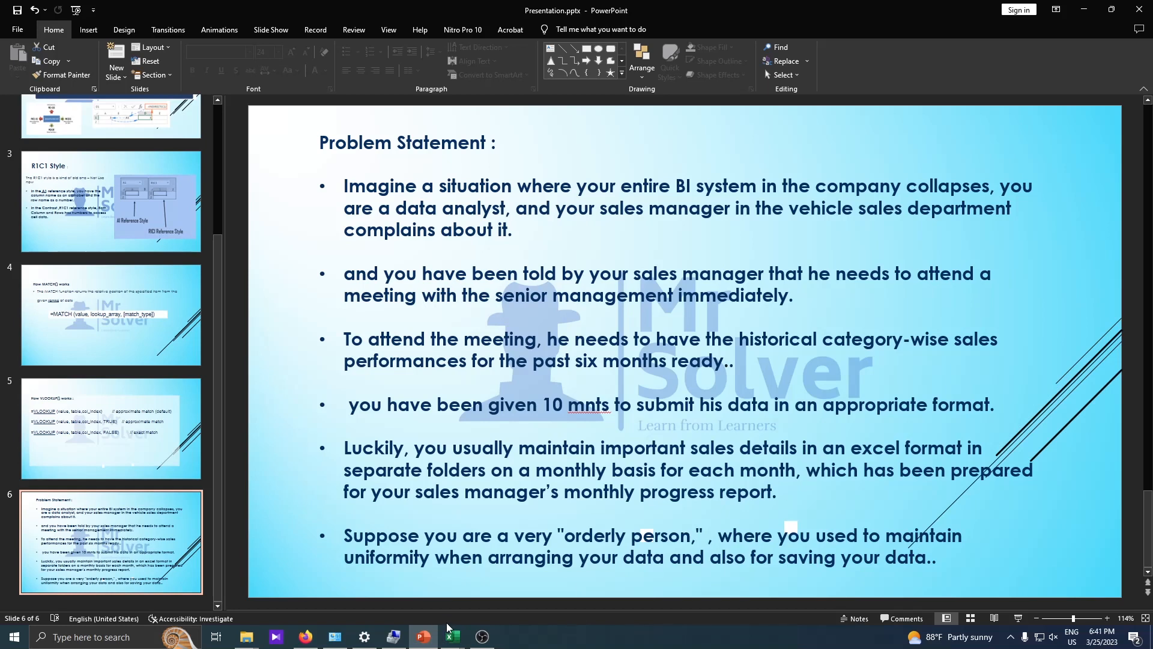
mouse_move(454, 635)
left_click(453, 636)
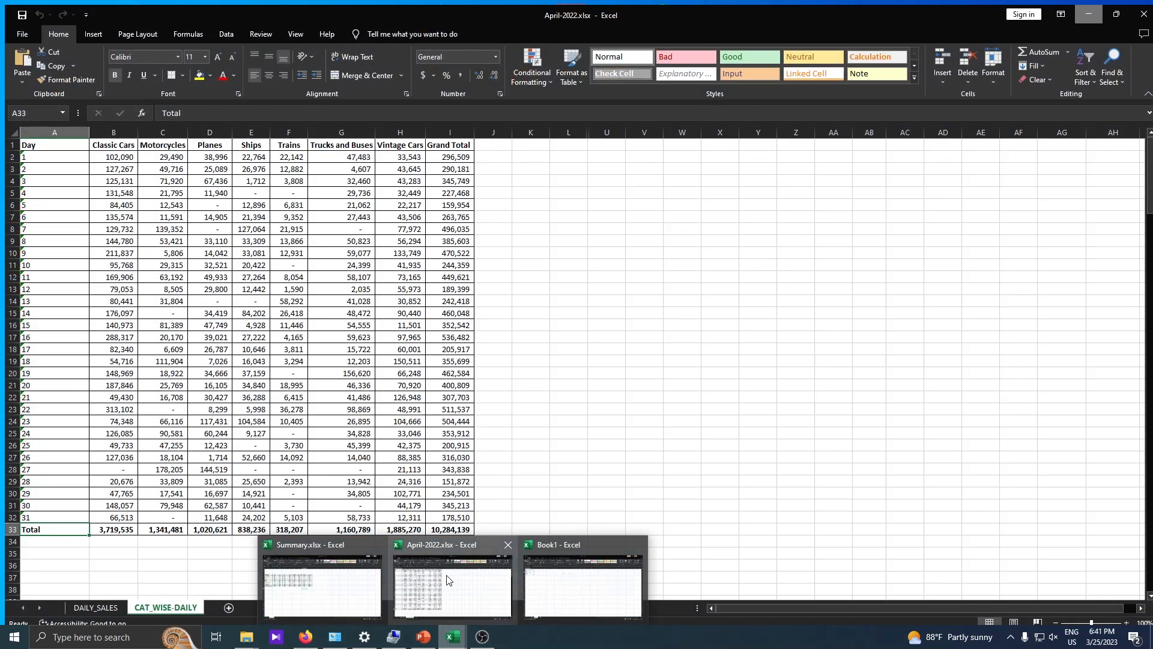
left_click(432, 581)
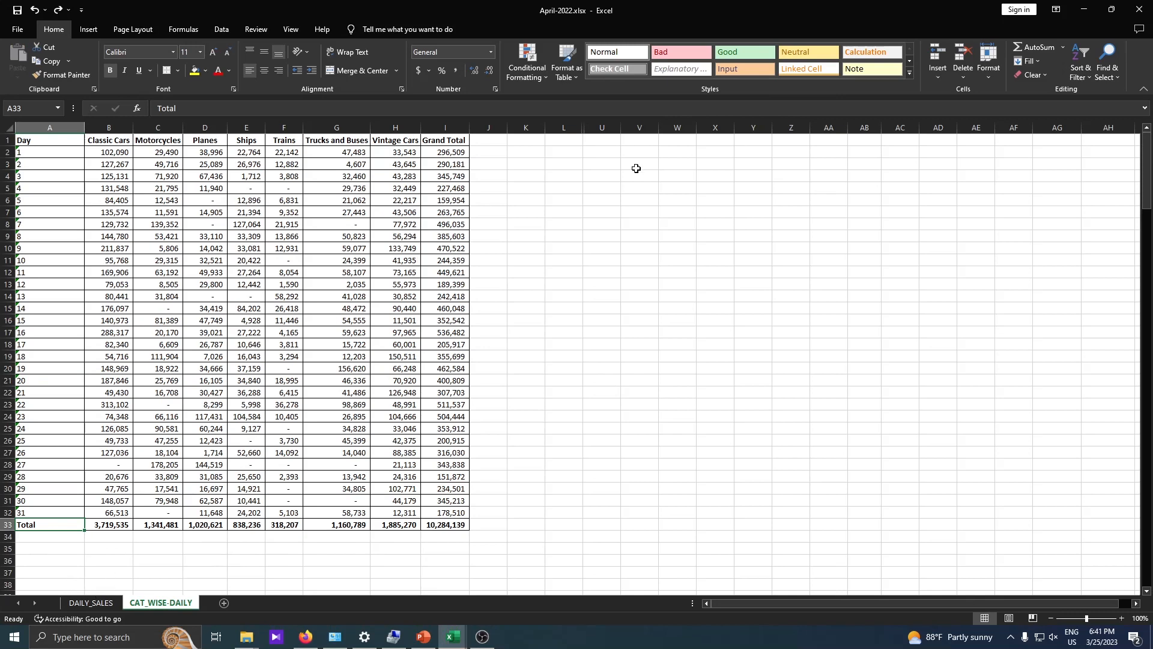
On the DAILY_SALES sheet, highlight the header row and all 31 day numbers.
key("ctrl+Page_Up")
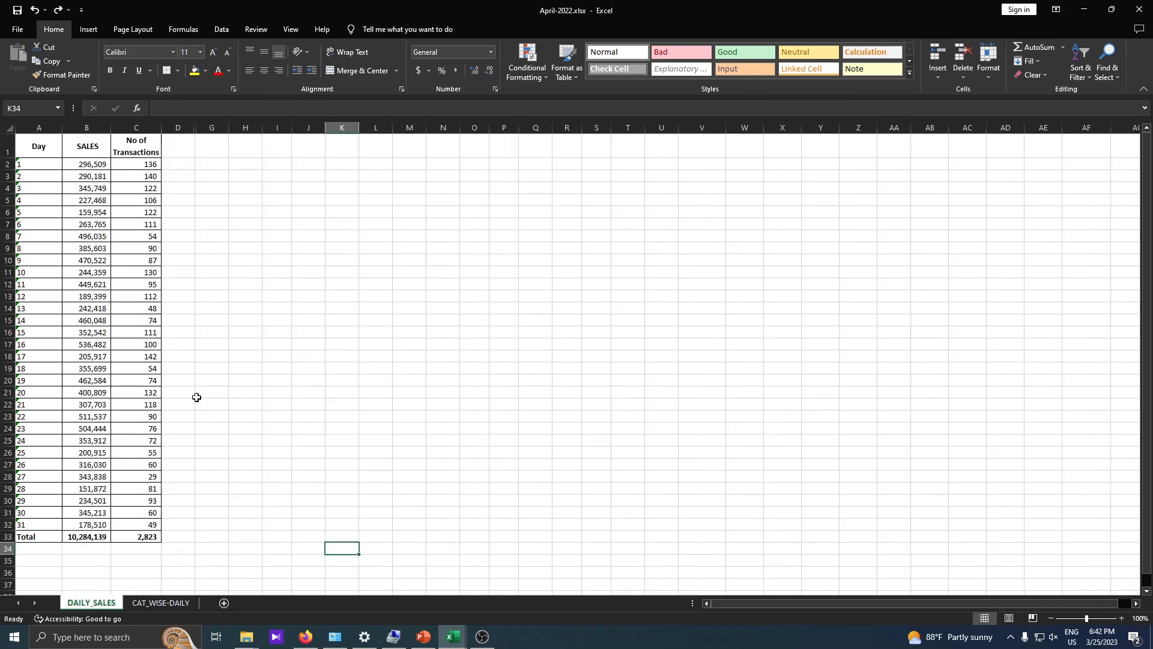
left_click(168, 601)
left_click(103, 606)
left_click_drag(36, 146, 192, 142)
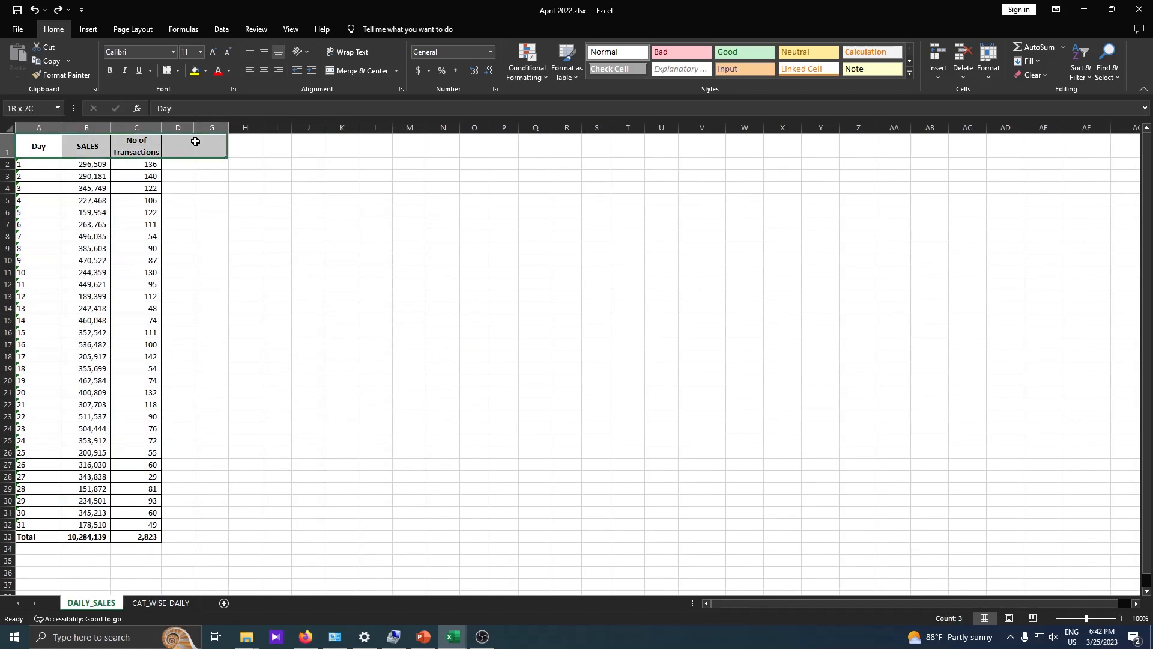
left_click(81, 143)
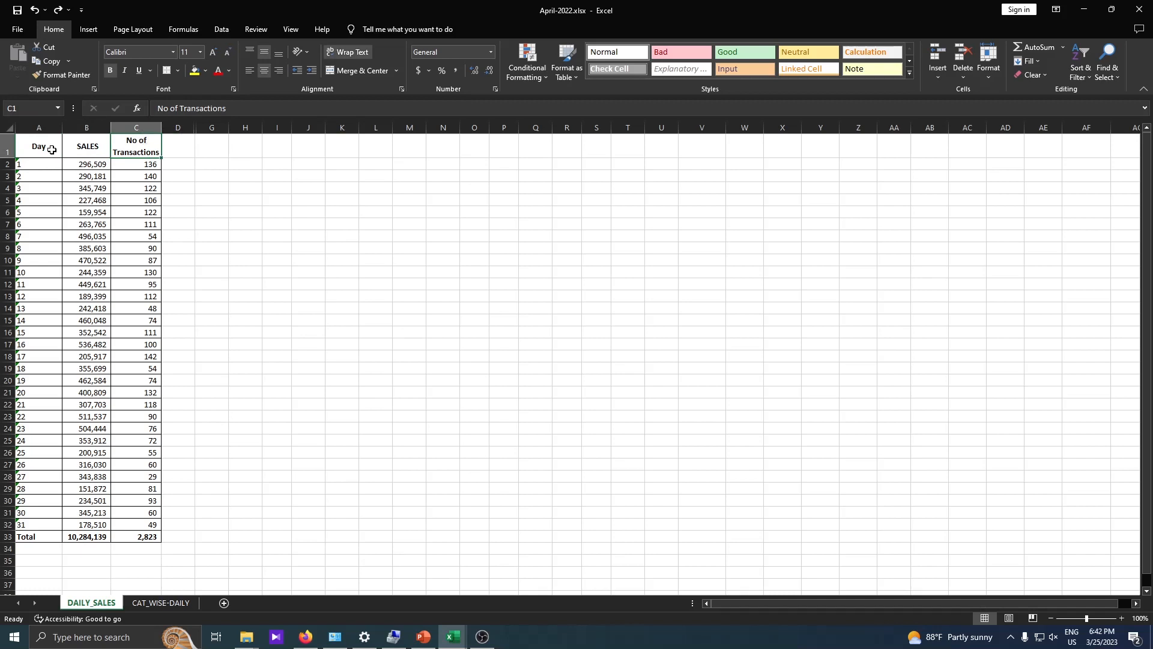
left_click_drag(44, 148, 57, 320)
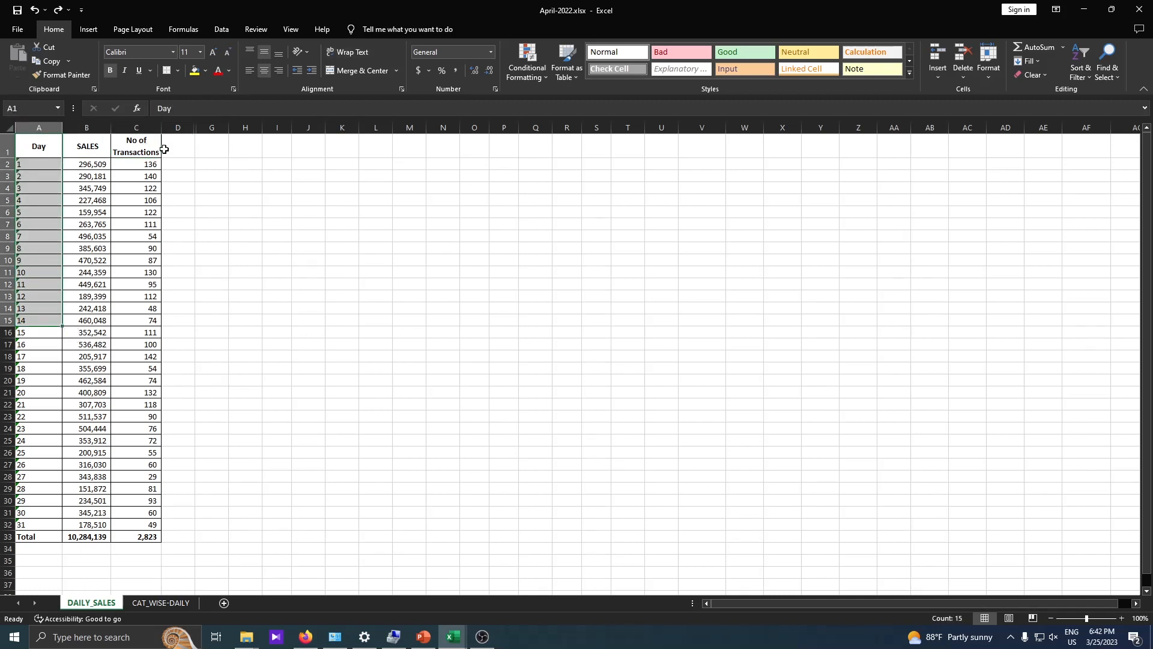
left_click_drag(46, 163, 49, 519)
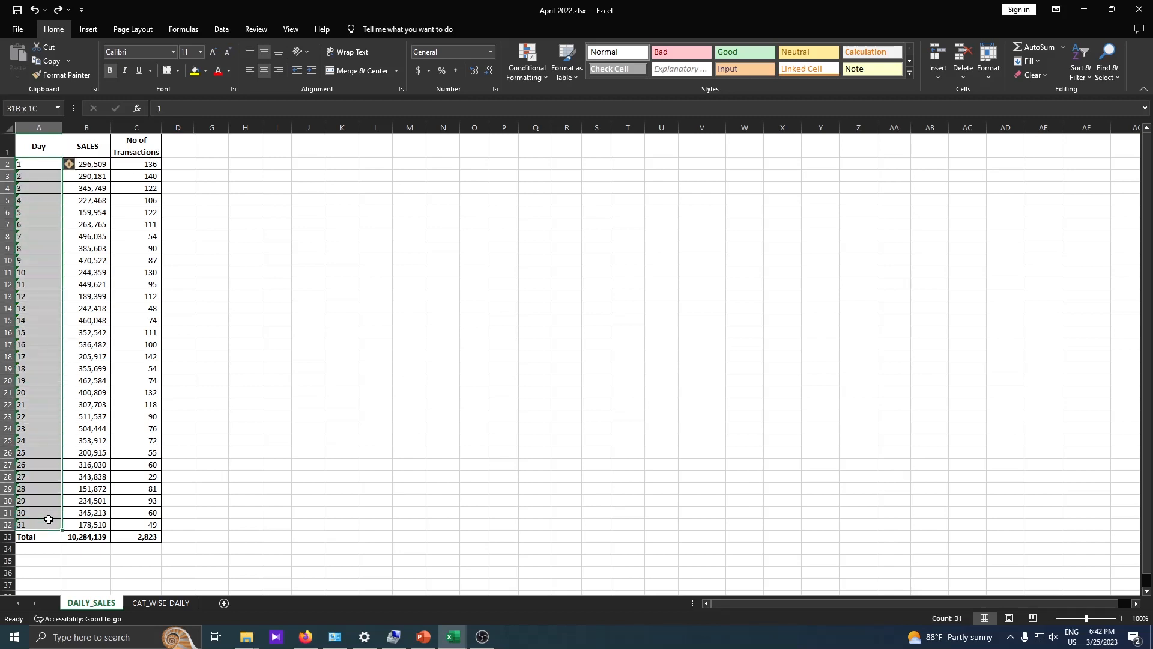
On CAT_WISE-DAILY, highlight the Classic Cars to Vintage Cars headers and Classic Cars daily figures.
key("ctrl+Page_Down")
left_click(106, 140)
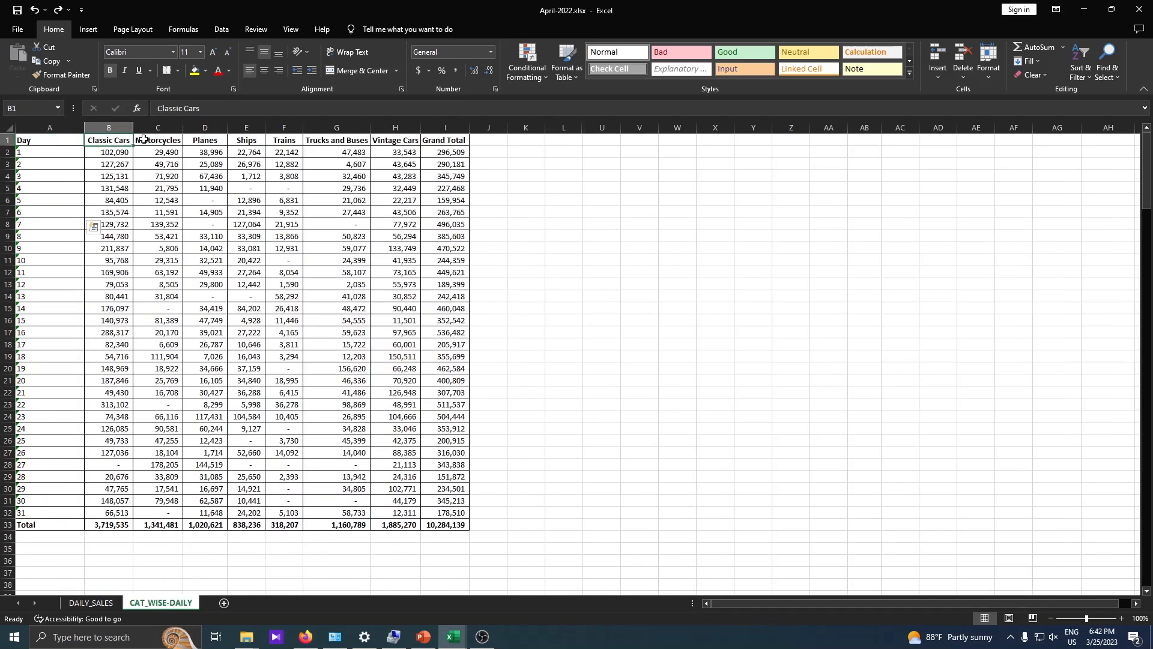
left_click_drag(143, 139, 395, 140)
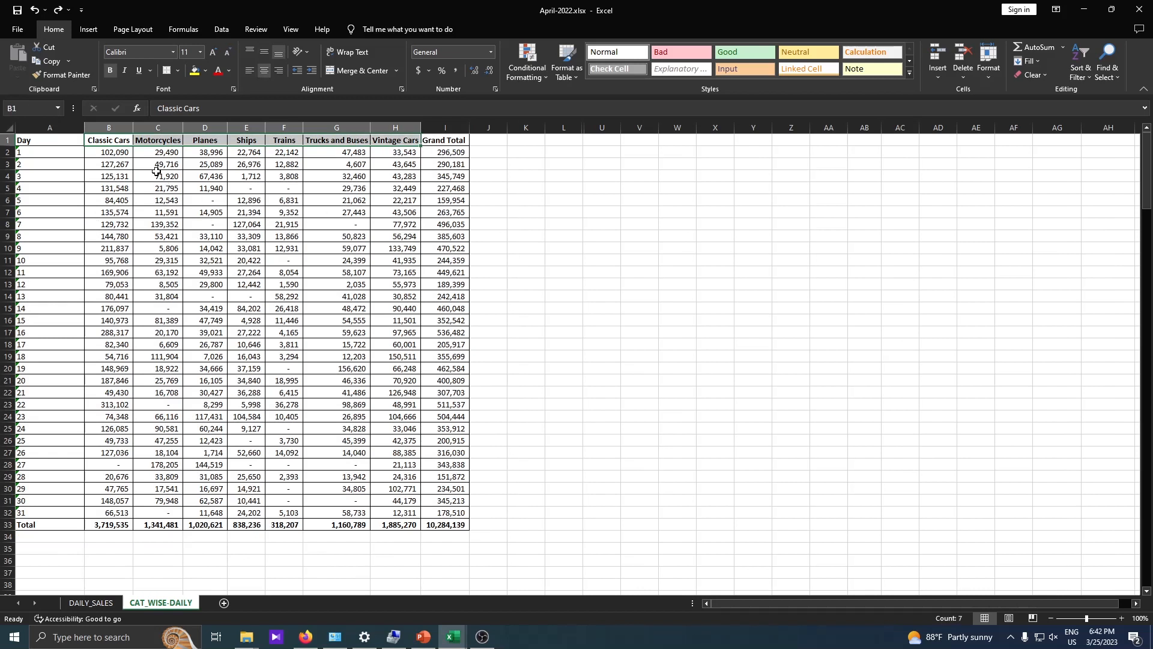
left_click(120, 150)
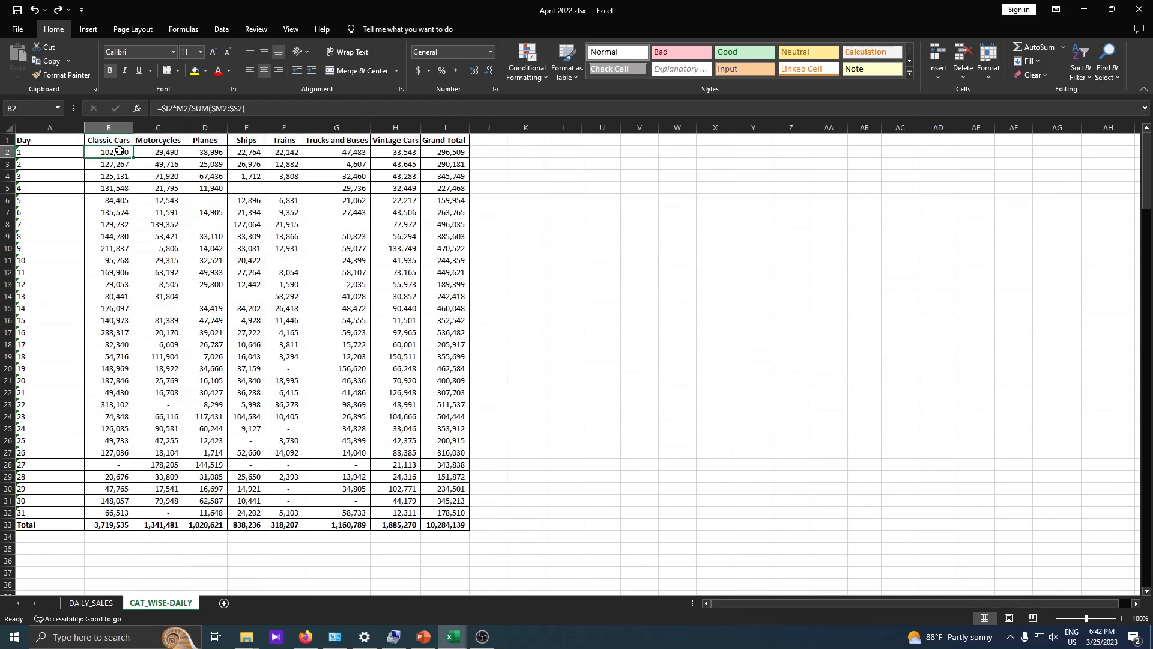
left_click_drag(120, 151, 119, 260)
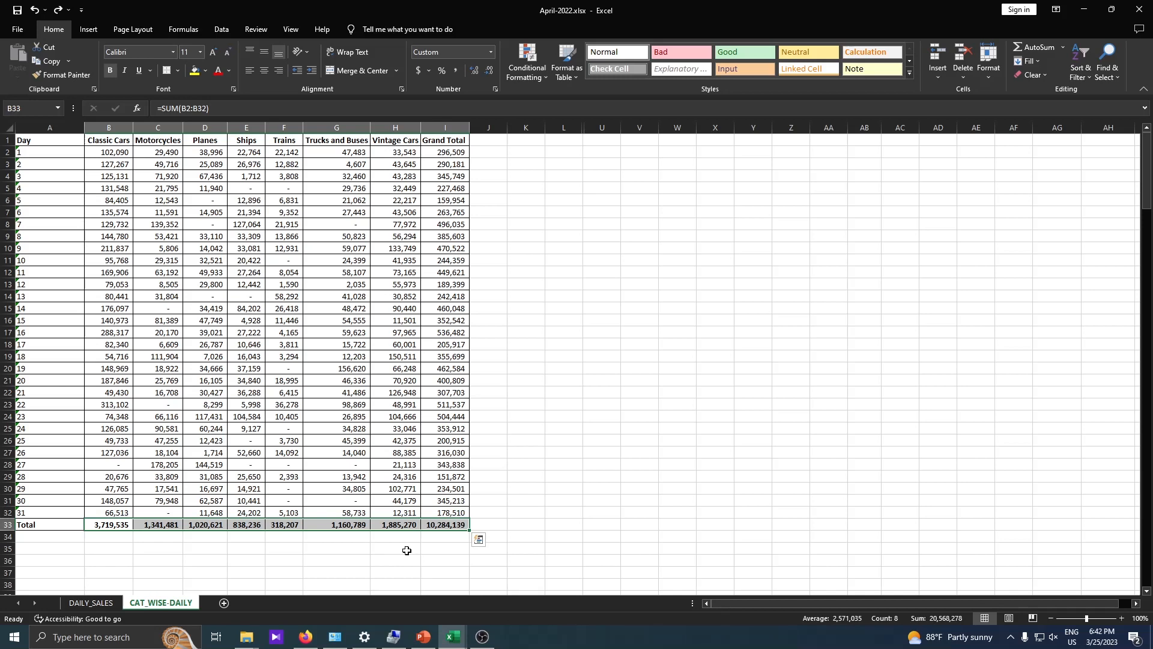
Bring the Indirect-match-volokup folder window to the front.
left_click(246, 637)
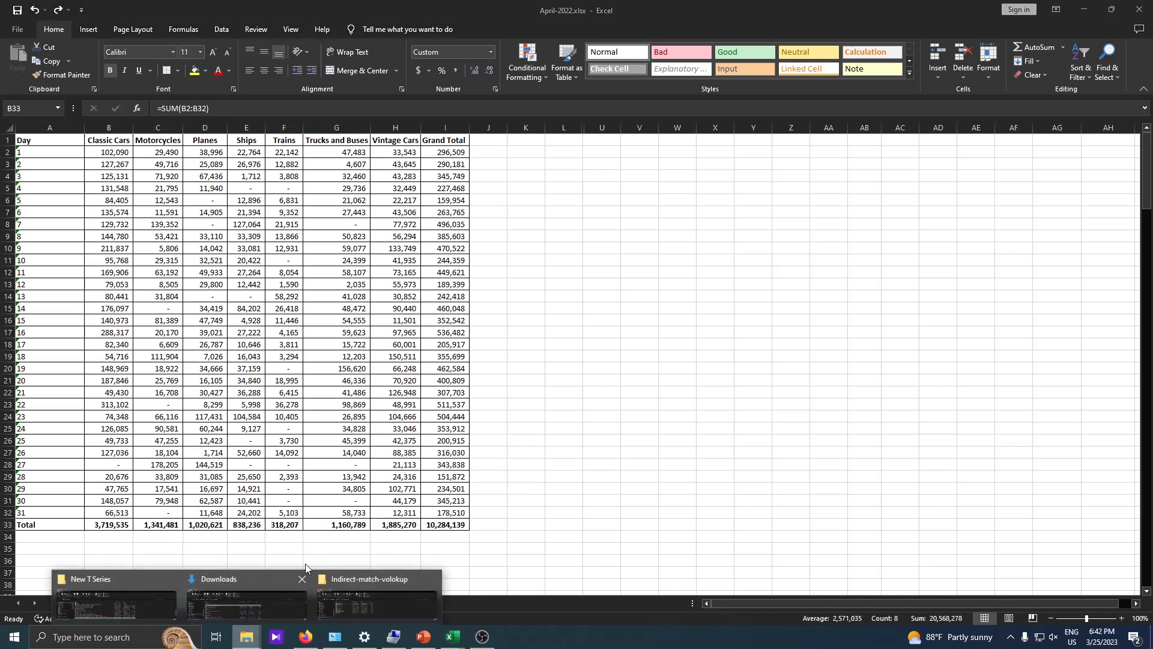
mouse_move(369, 593)
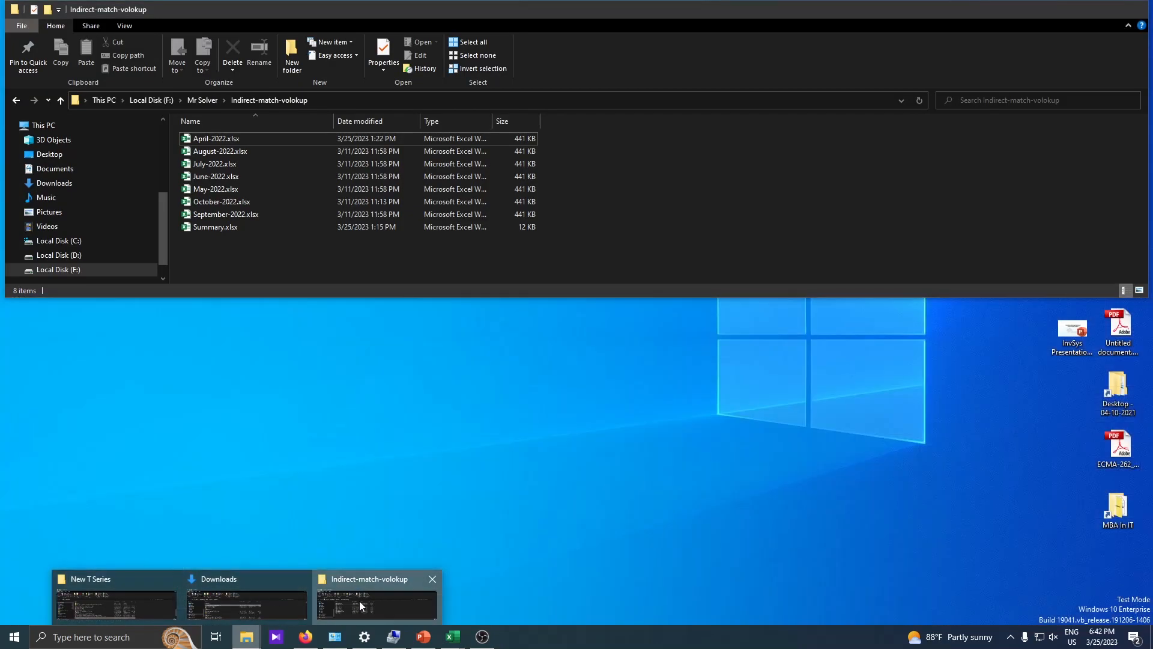
left_click(361, 604)
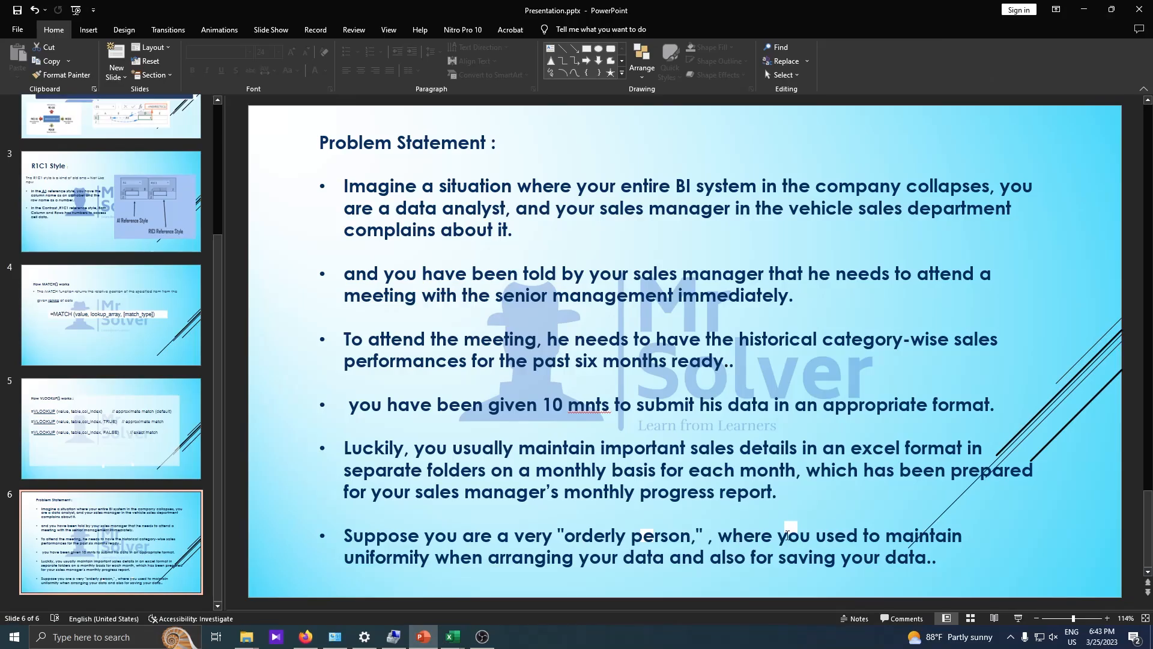
Minimize PowerPoint and inspect the April-2022.xlsx file name without renaming it.
left_click(1083, 12)
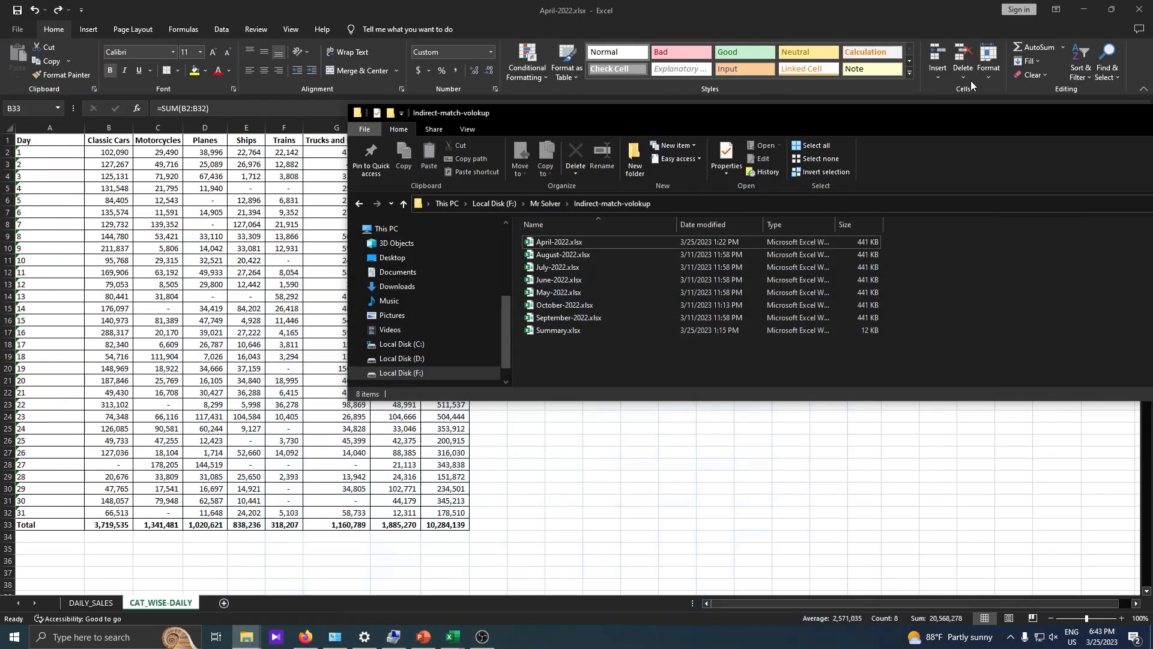
left_click(557, 255)
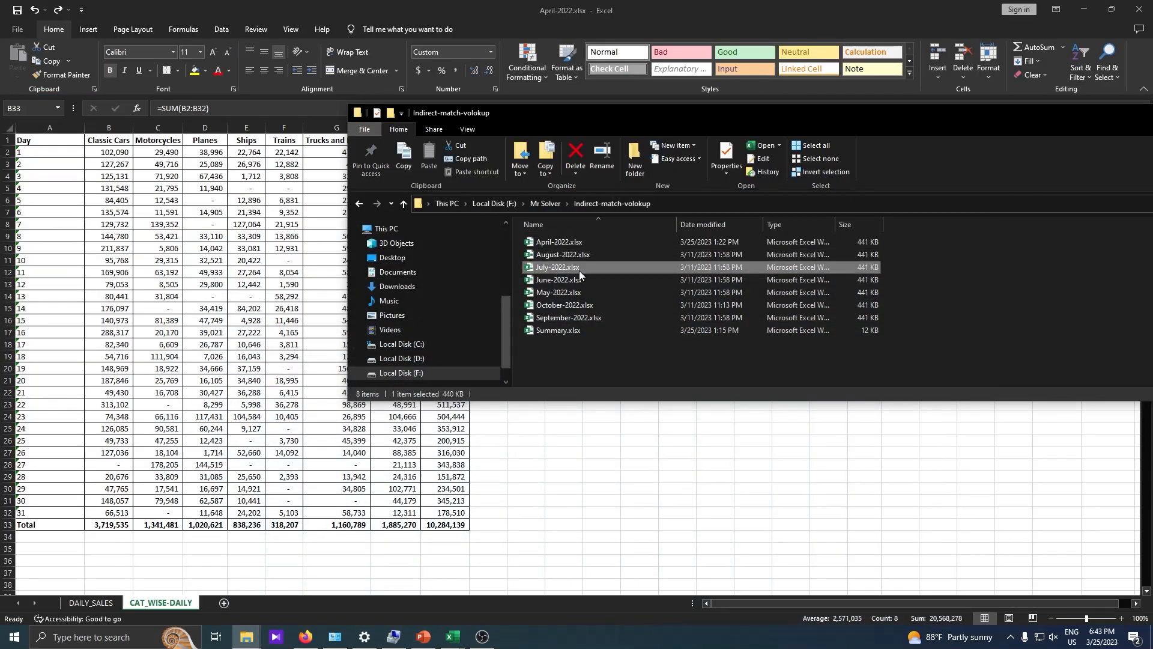
left_click(557, 244)
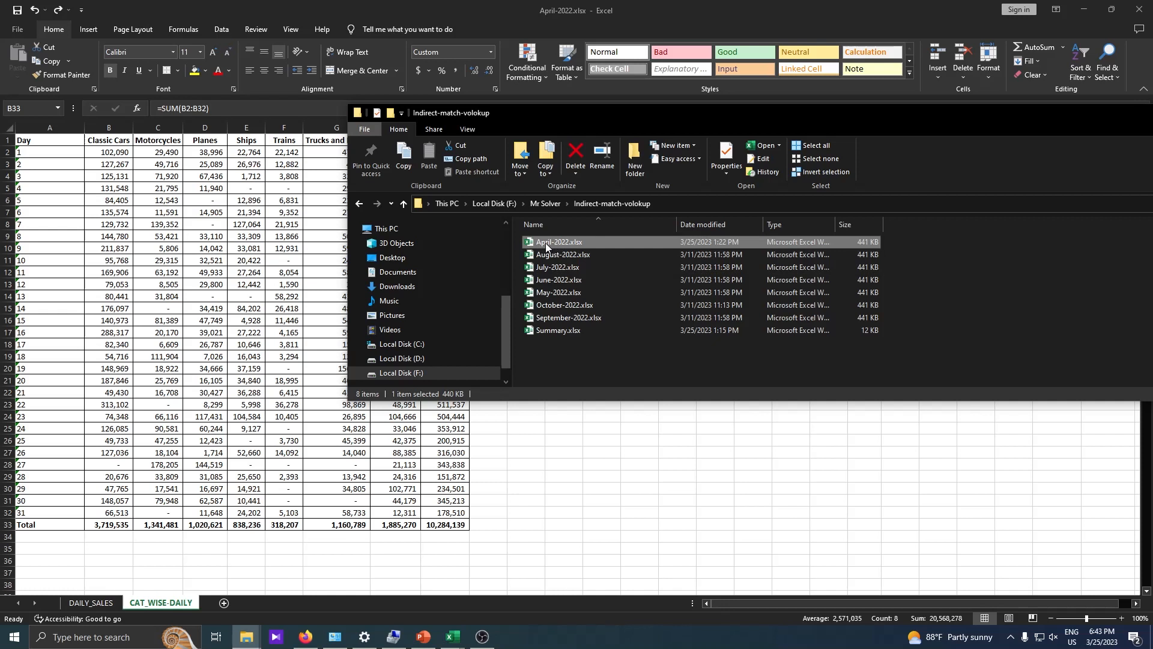
key("F2")
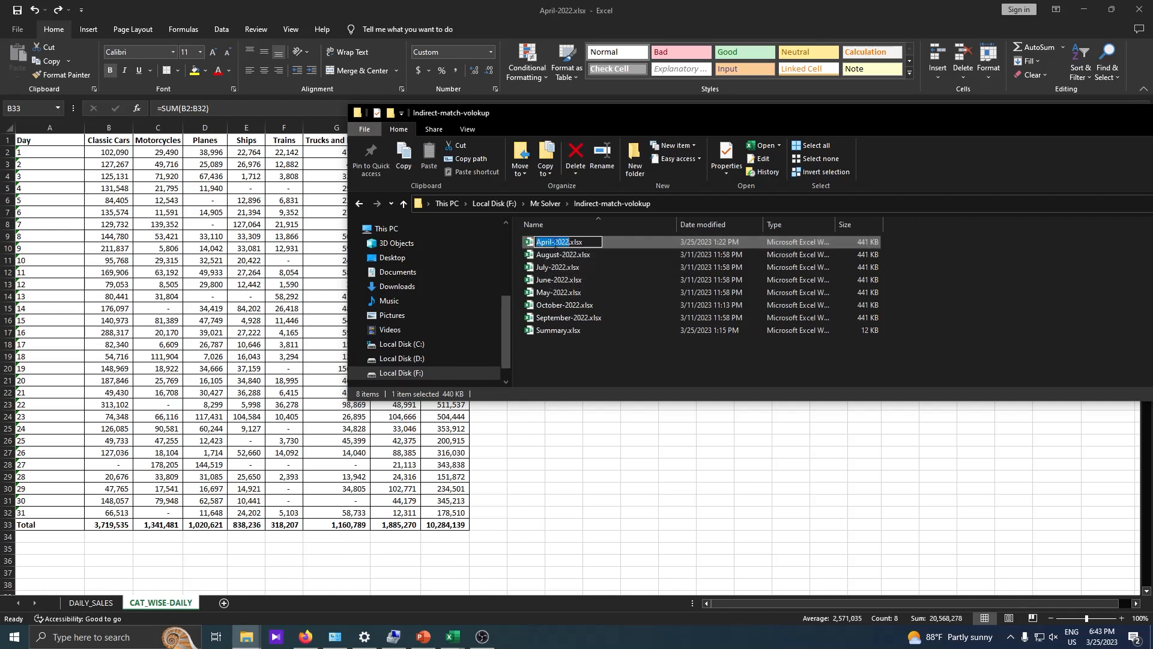
key("Escape")
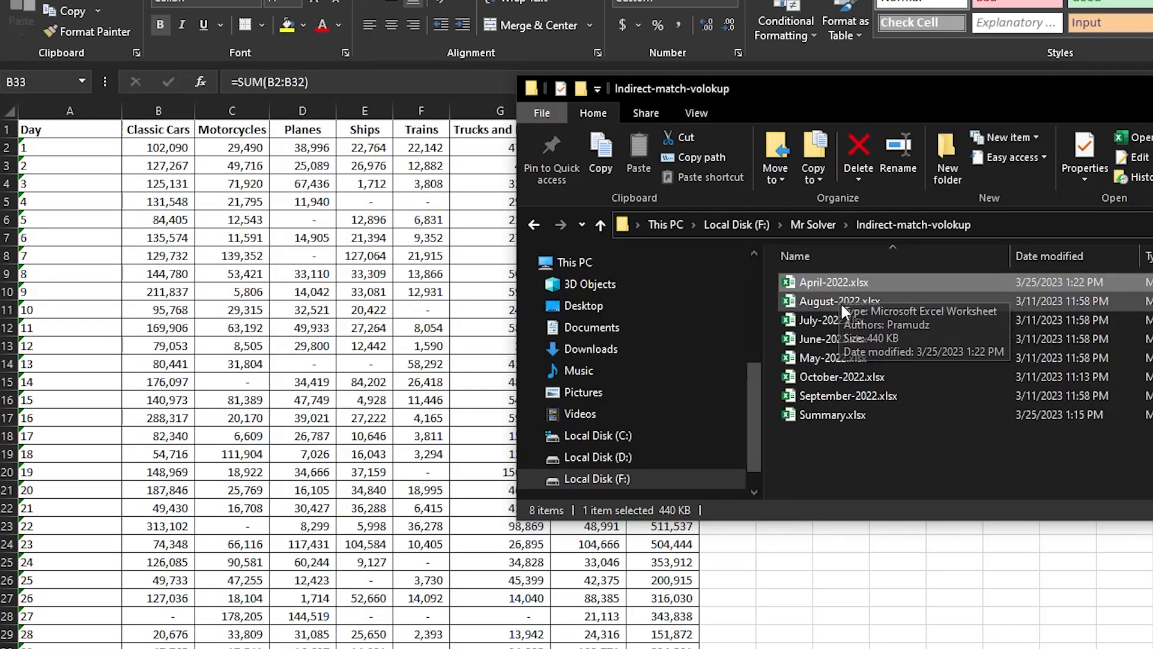
Compare the August-2022.xlsx and May-2022.xlsx workbook files.
left_click(837, 303)
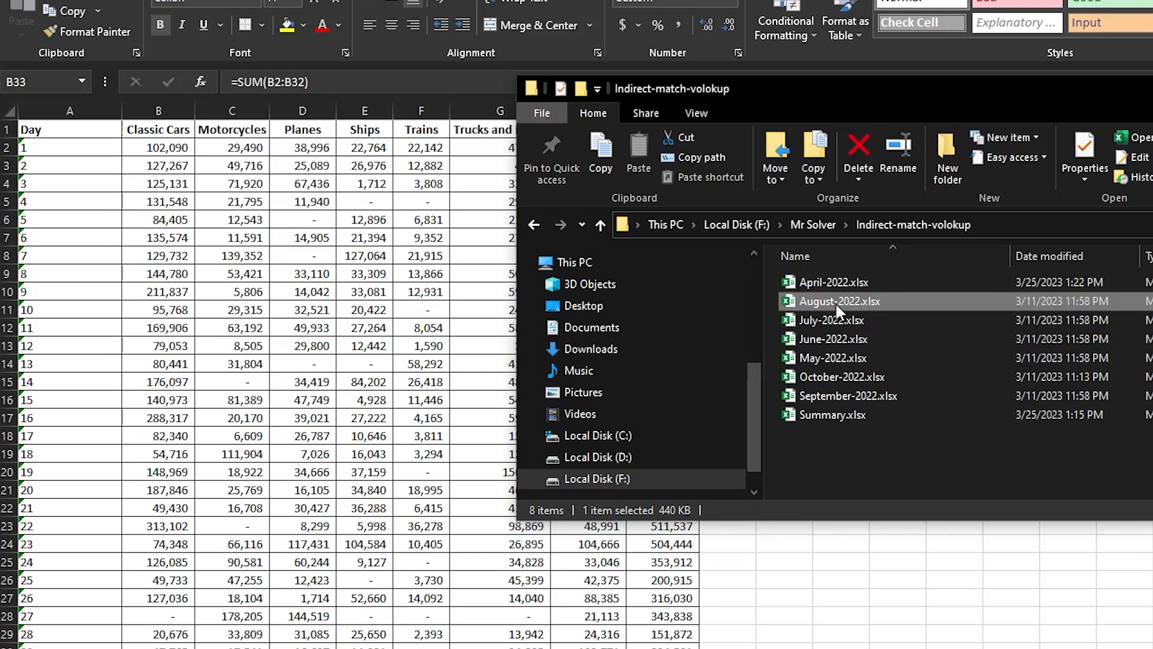
left_click(832, 358)
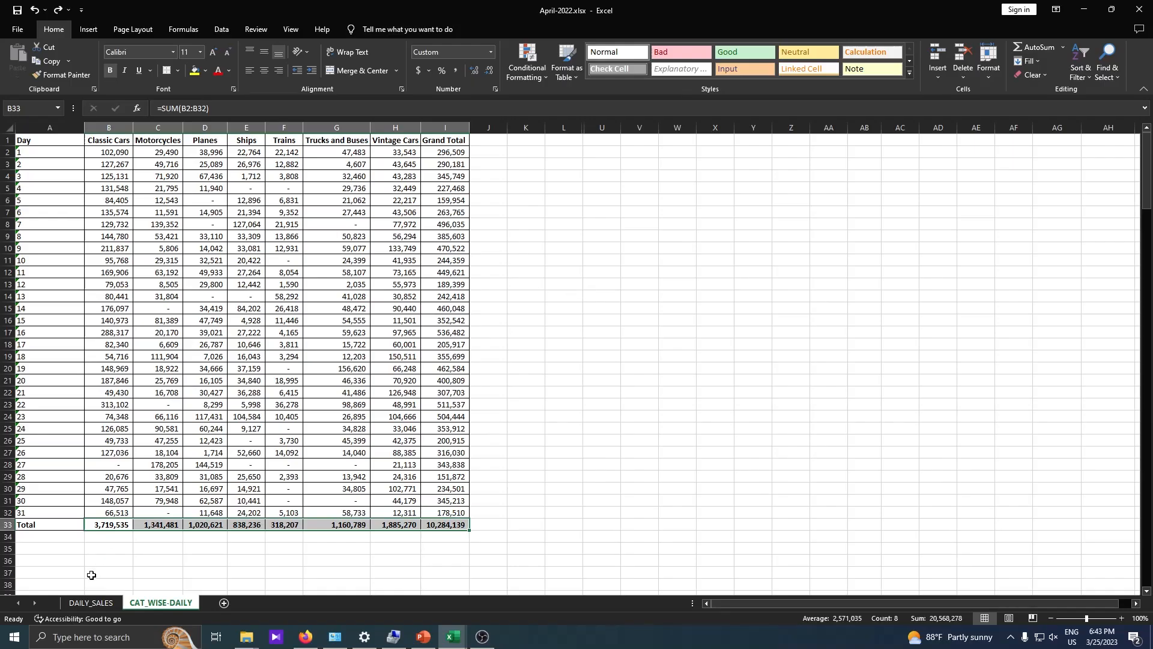
scroll(92, 575, "down", 3)
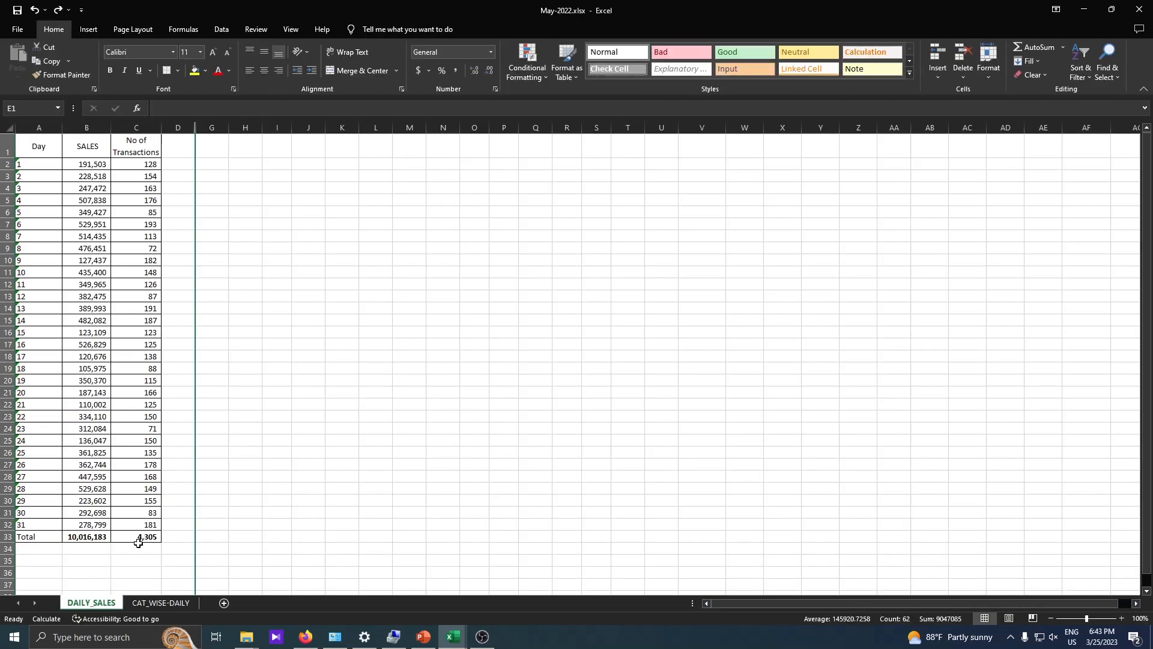
Glance at May-2022's sheets, then minimize the May-2022 and April-2022 windows.
left_click(164, 602)
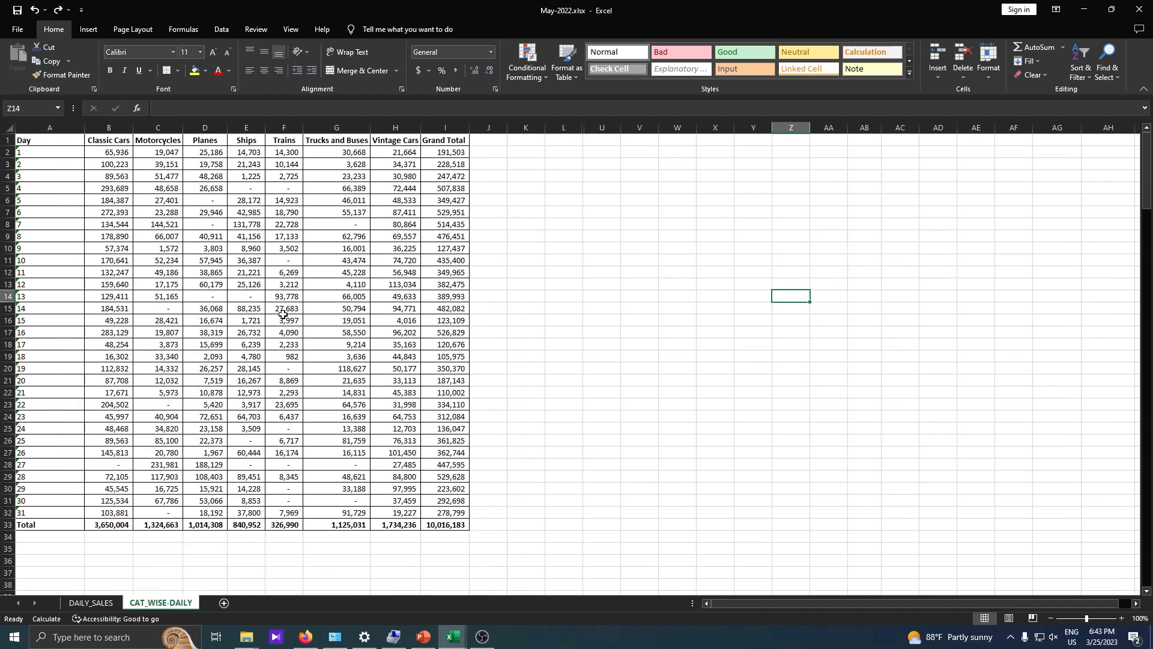
left_click(91, 603)
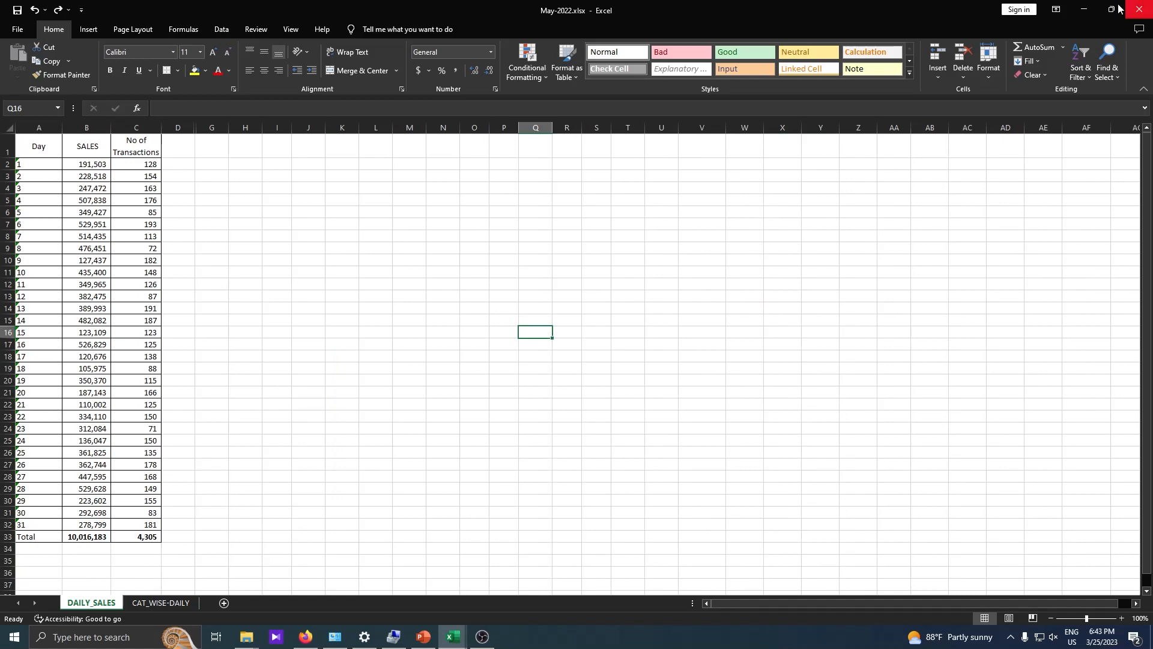
left_click(1084, 9)
scroll(829, 314, "up", 3)
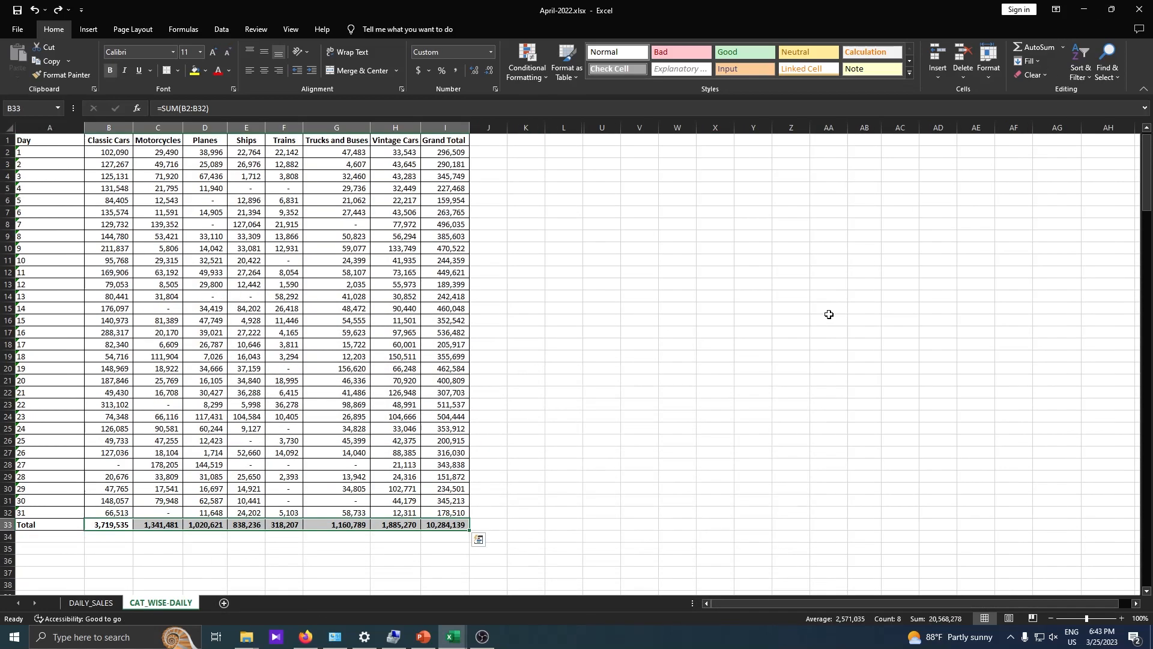
left_click(1084, 9)
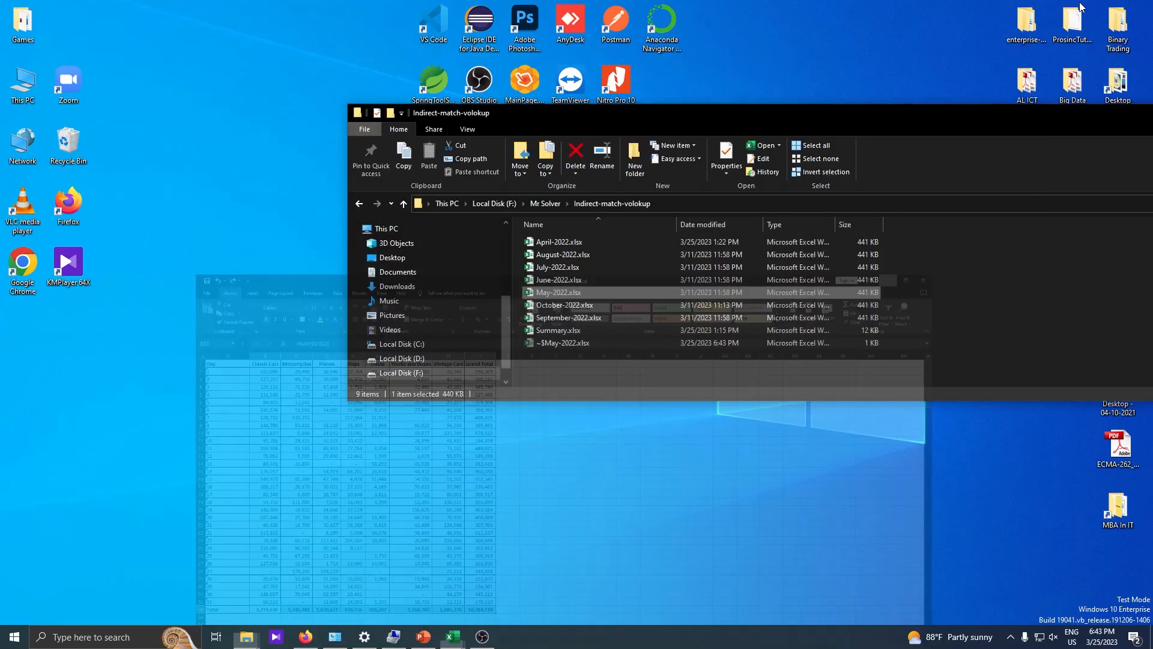
Bring Summary.xlsx to the front from the Excel thumbnails.
mouse_move(453, 636)
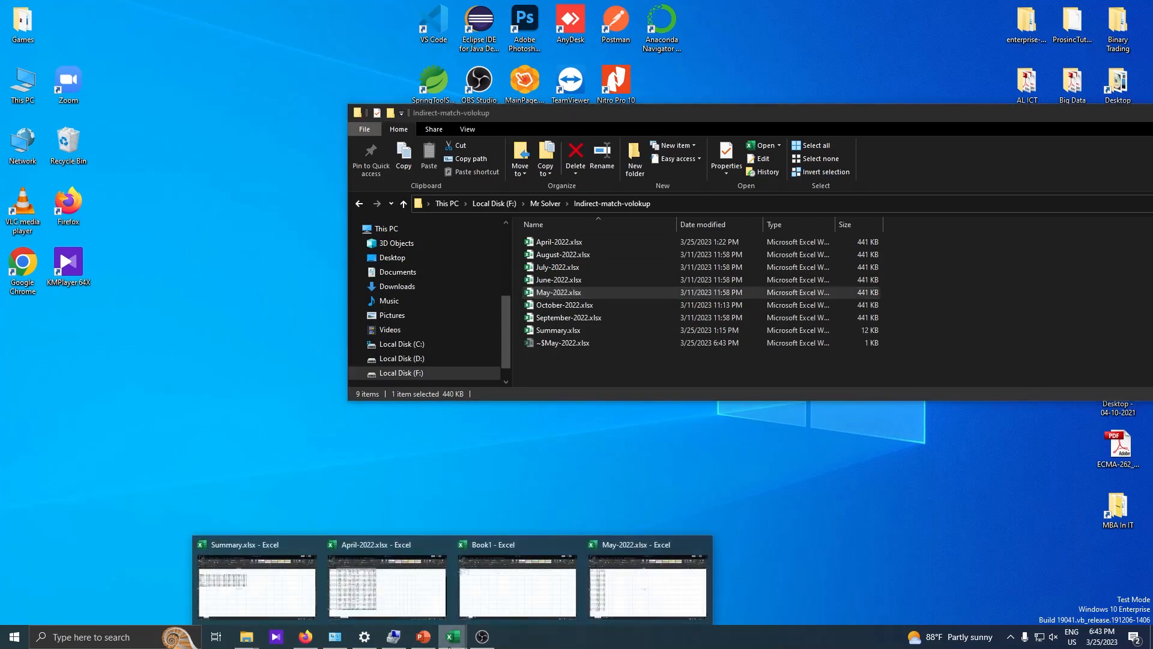
mouse_move(513, 607)
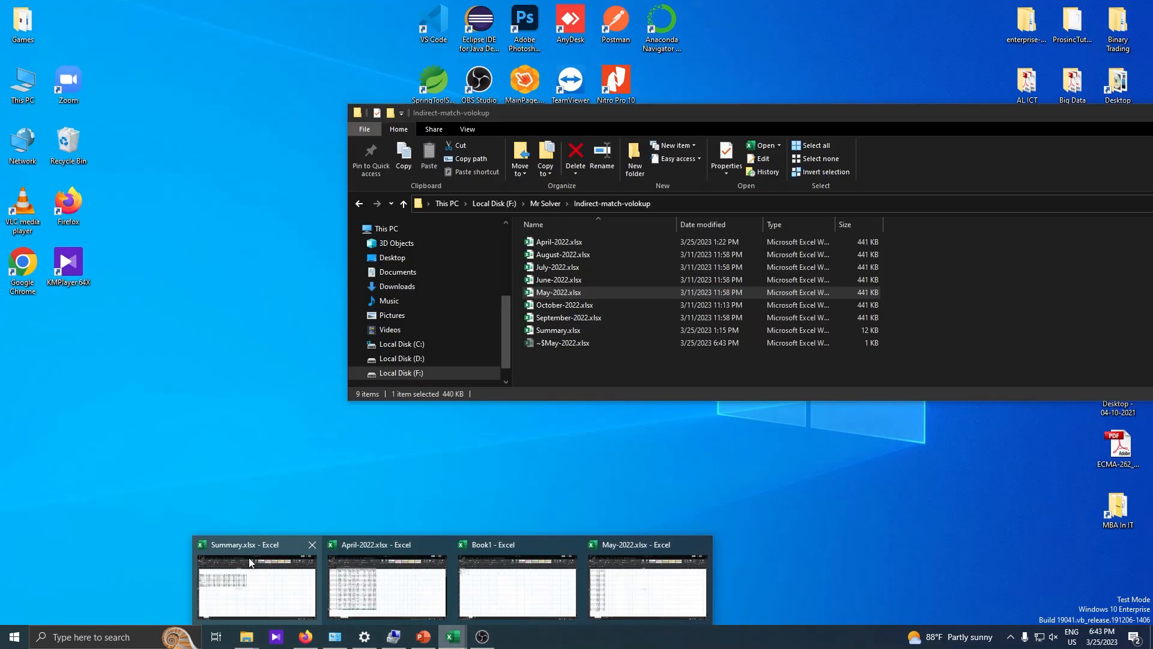
left_click(251, 562)
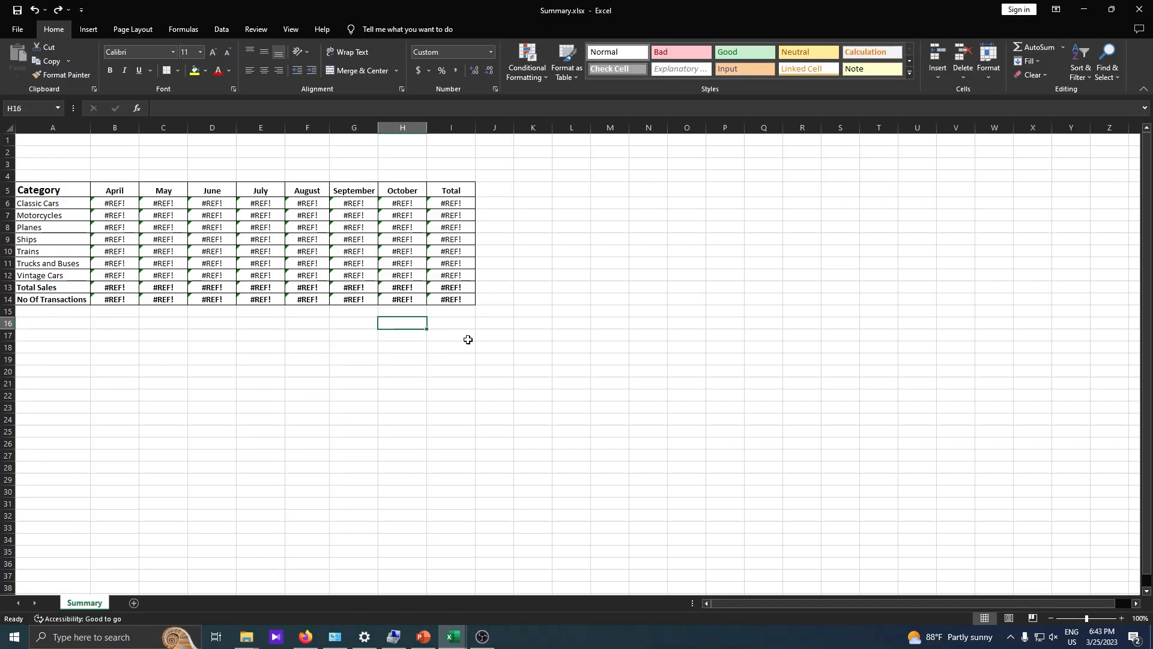
left_click(112, 191)
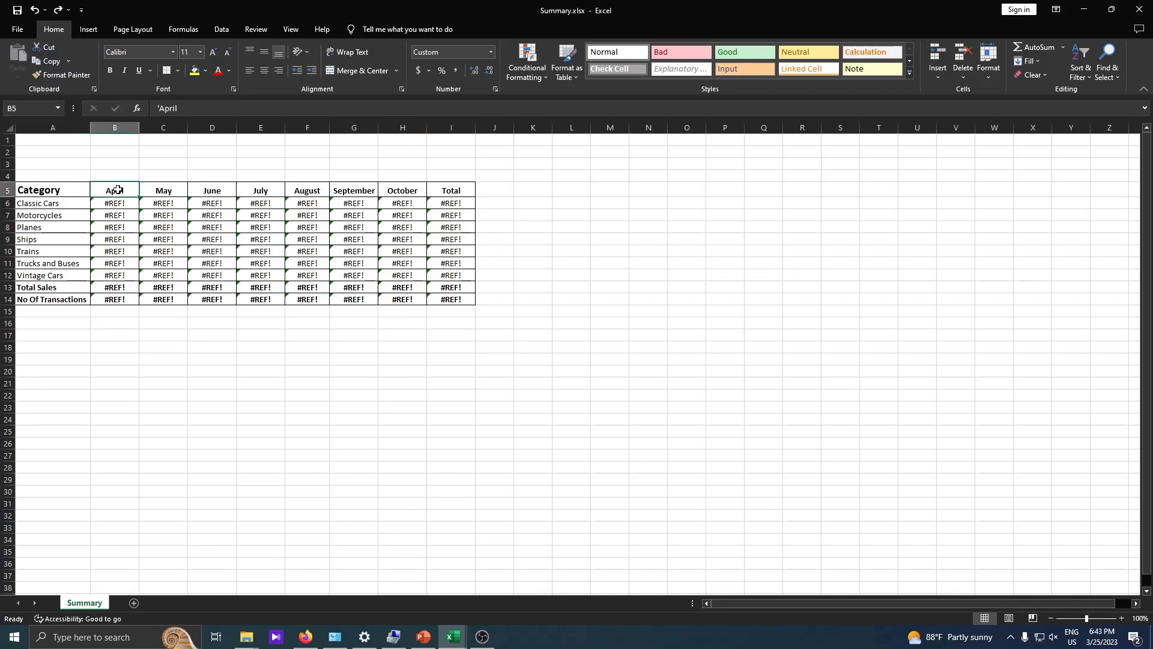
left_click_drag(113, 189, 403, 188)
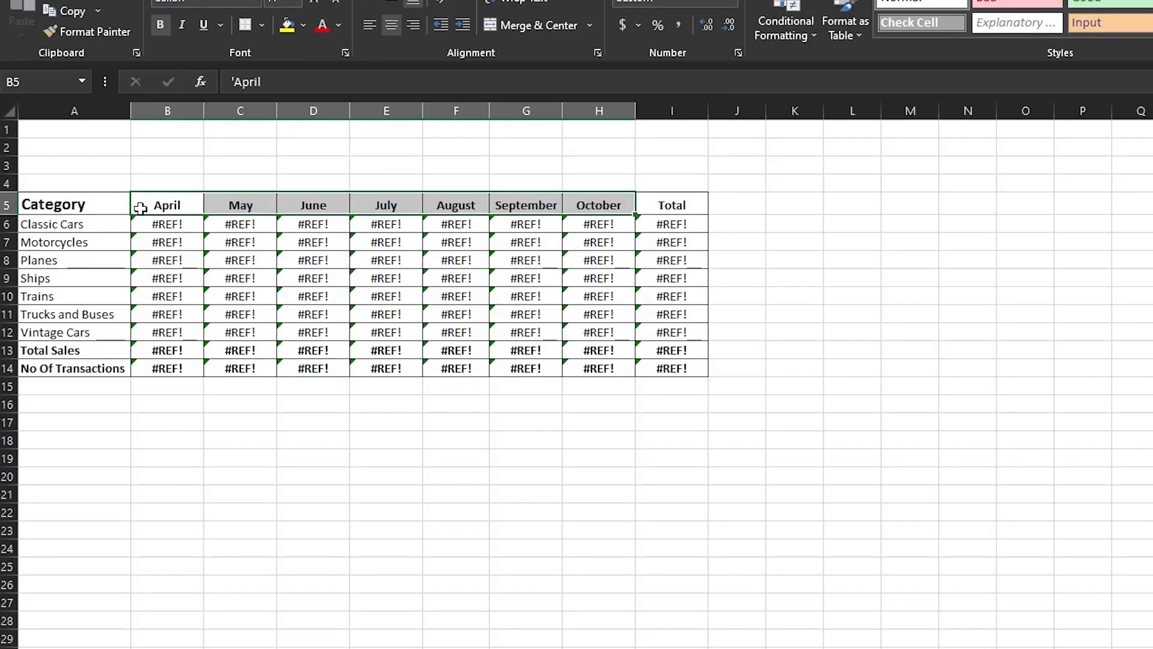
left_click(160, 206)
left_click_drag(159, 206, 324, 202)
mouse_move(607, 200)
left_mouse_down()
mouse_move(178, 196)
mouse_move(522, 193)
mouse_move(595, 204)
left_mouse_up()
left_click(151, 205)
key("alt+Tab")
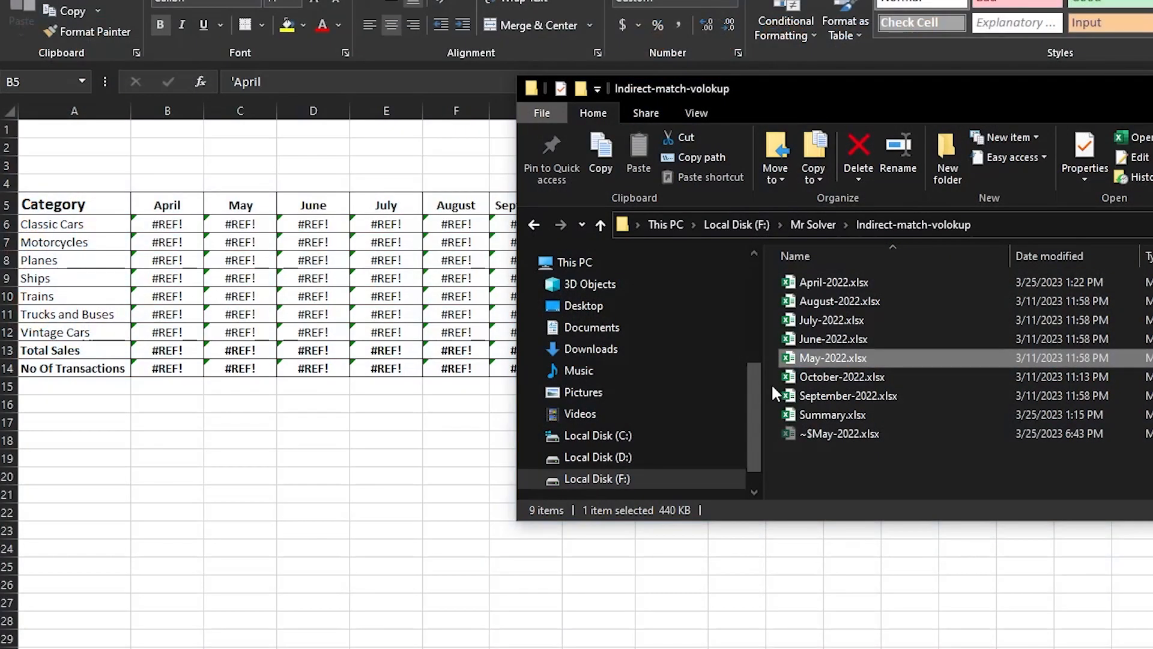
left_click(817, 278)
left_click(817, 281)
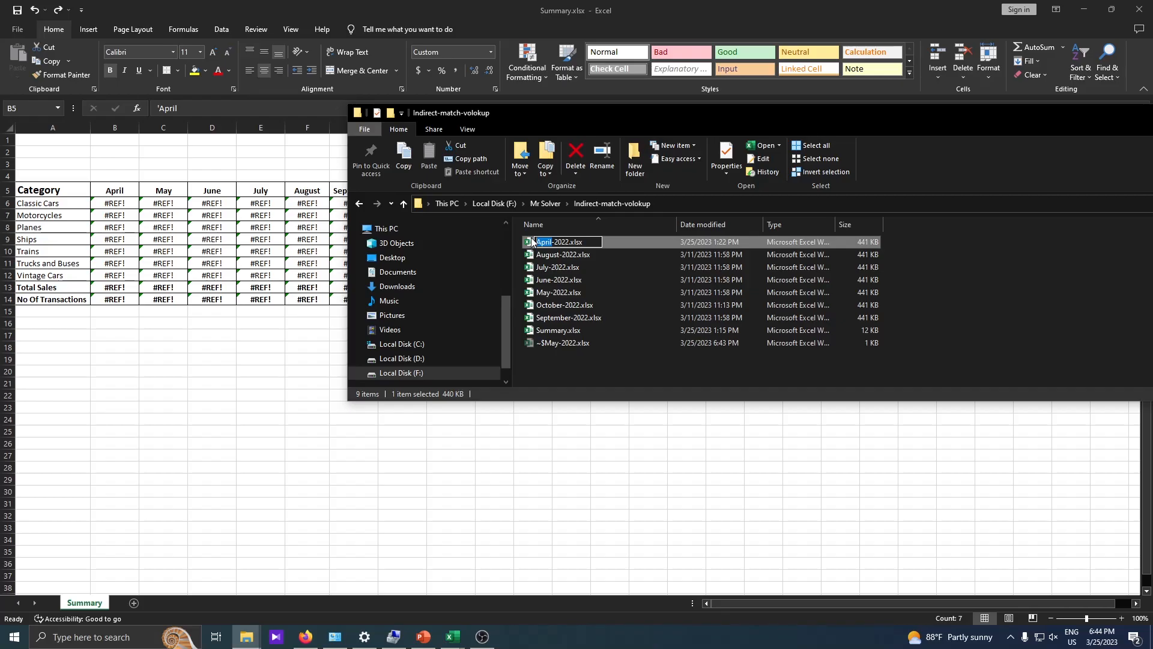
key("alt+Tab")
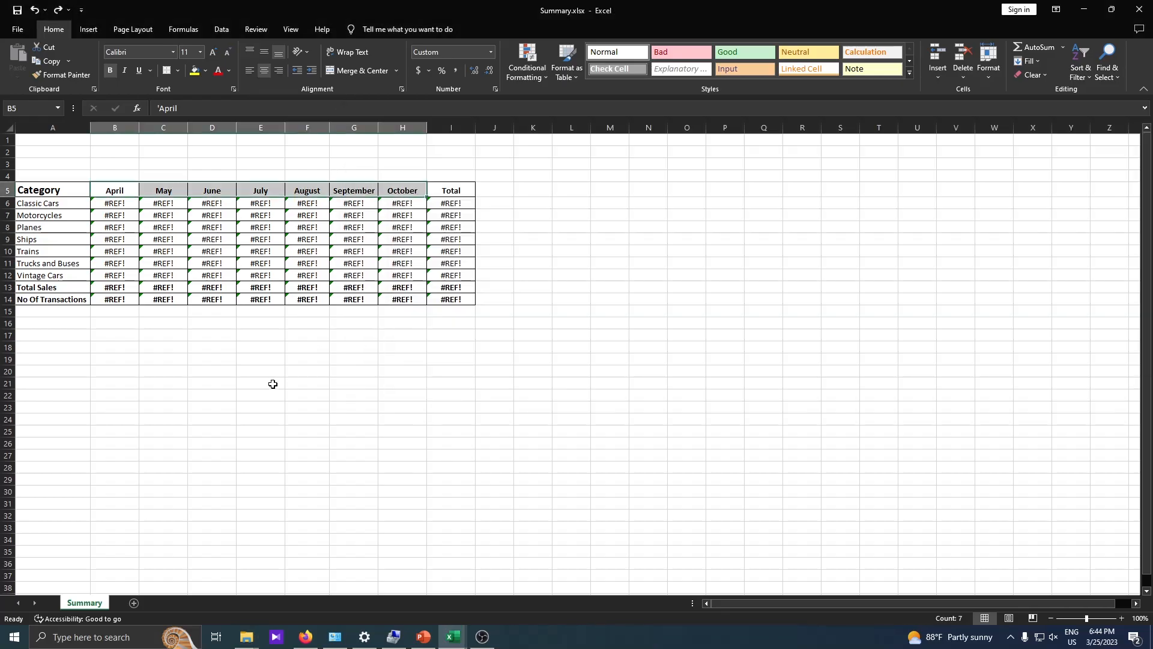
Select B6:H12, then open all seven month workbooks from the Indirect-match-volokup folder.
left_click(119, 202)
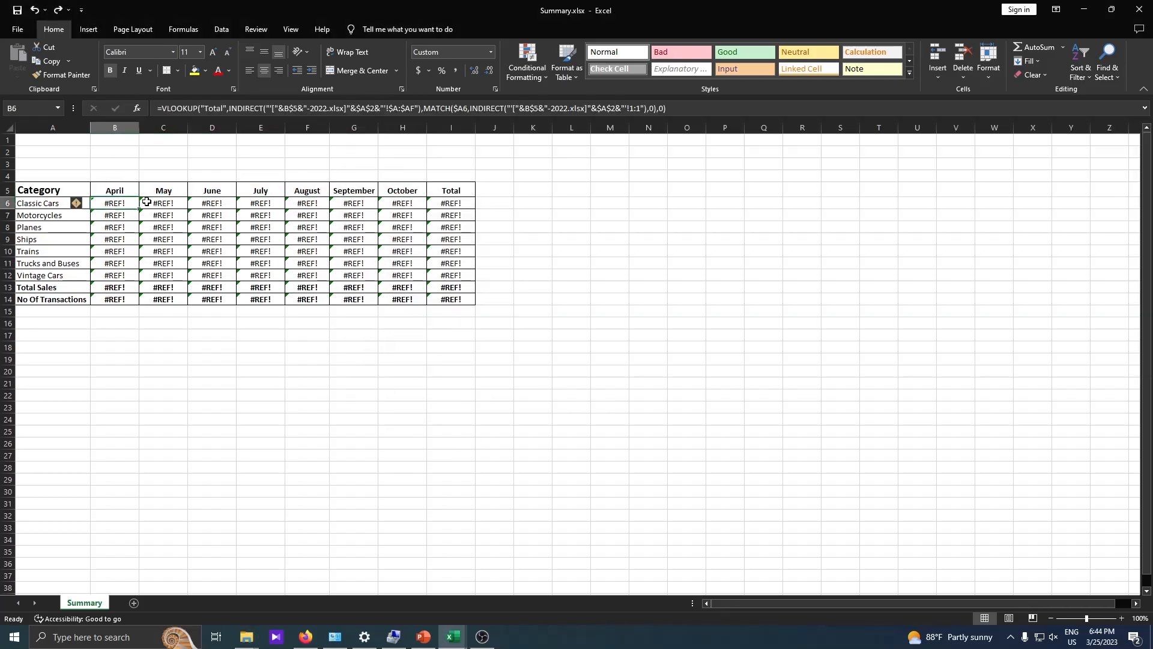
left_click_drag(147, 202, 414, 275)
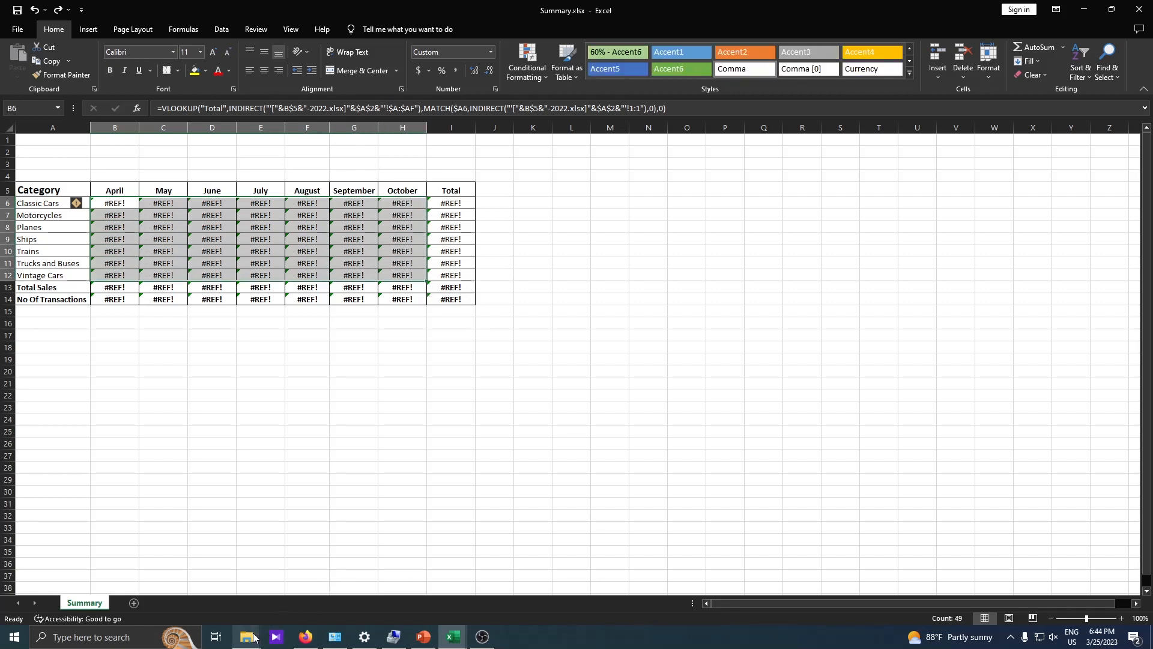
mouse_move(252, 636)
left_click(397, 590)
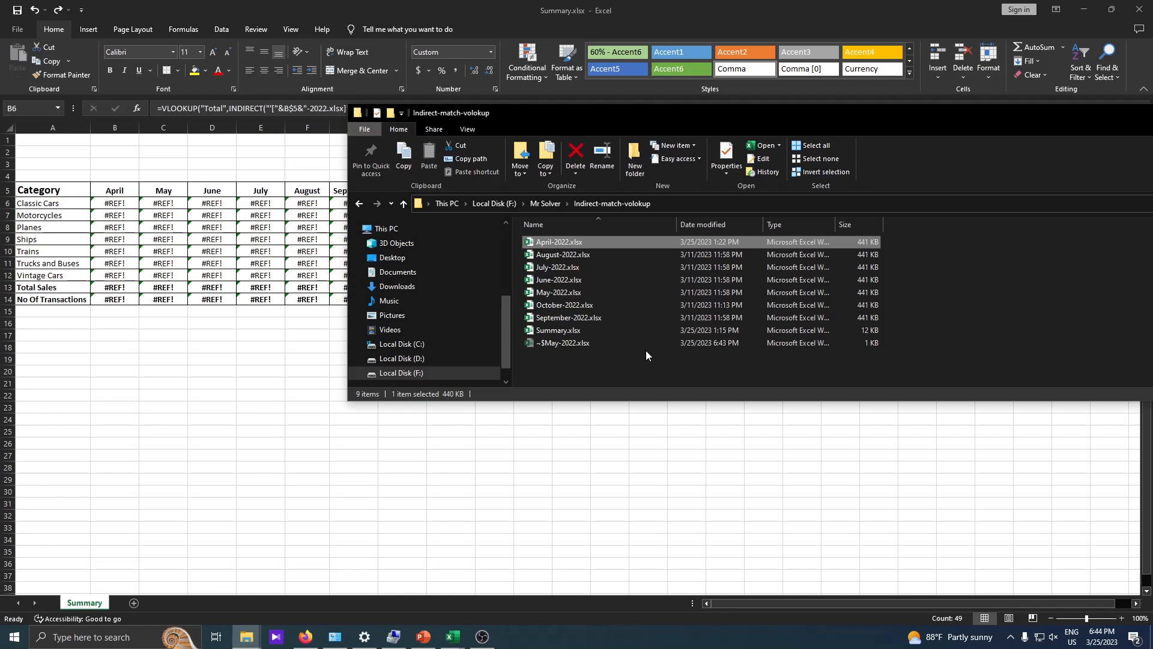
left_click(588, 319, "shift")
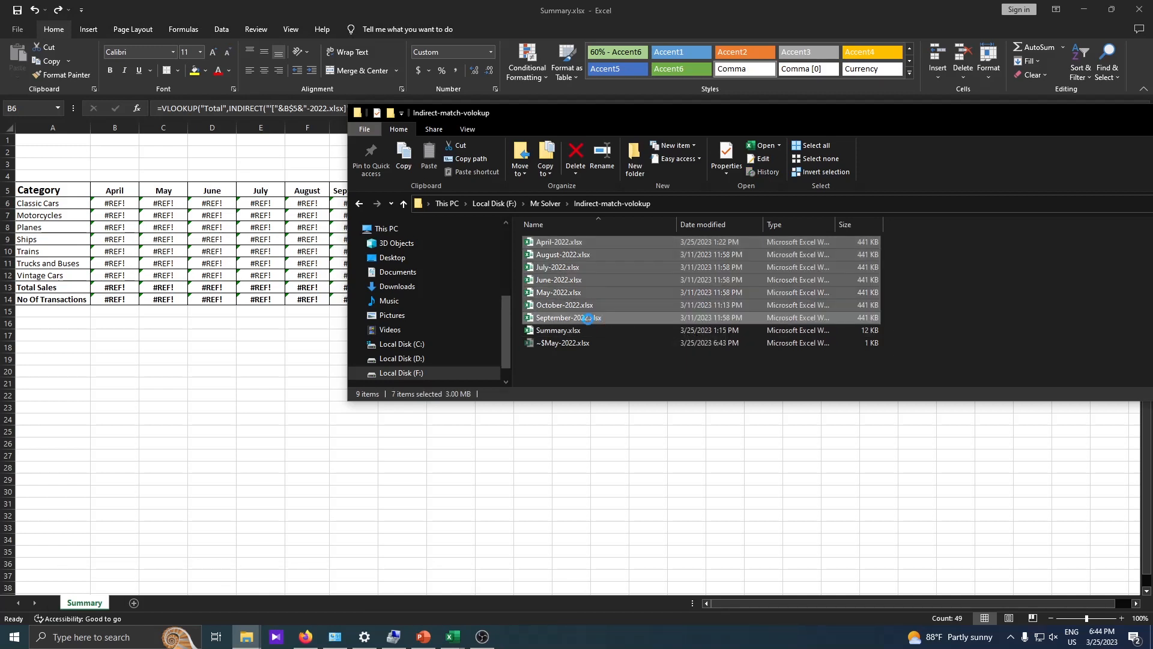
key("Return")
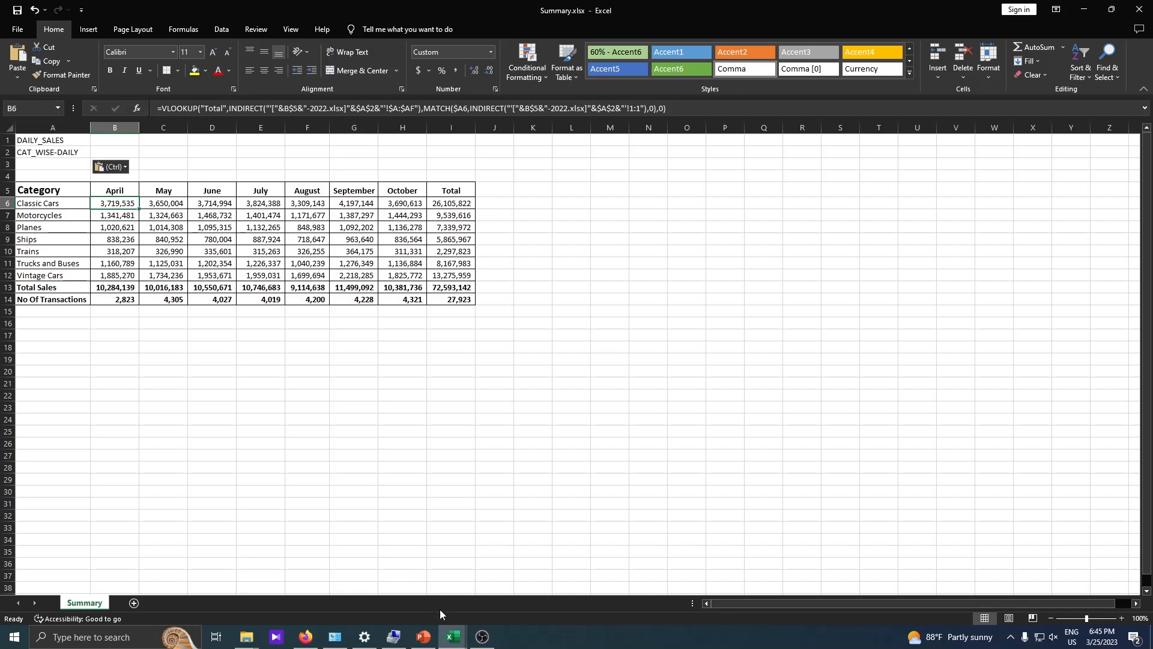
In Summary, clear the May–October values and select the April formulas B6:B12 to fill right.
left_click(453, 637)
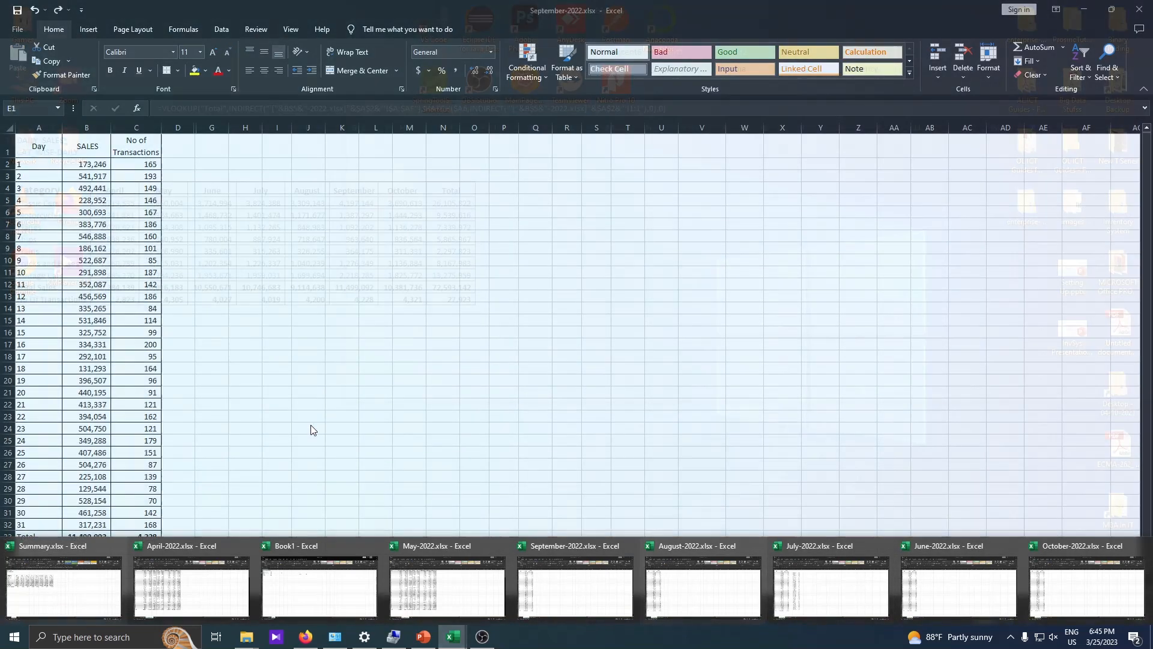
left_click(360, 368)
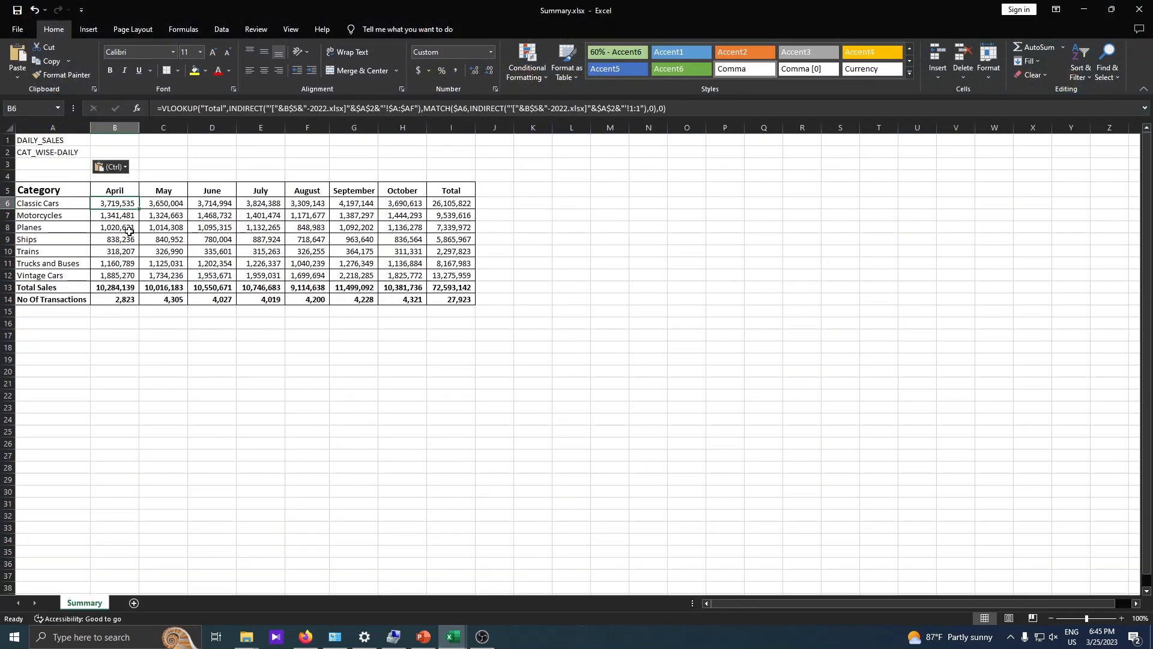
left_click_drag(171, 198, 404, 281)
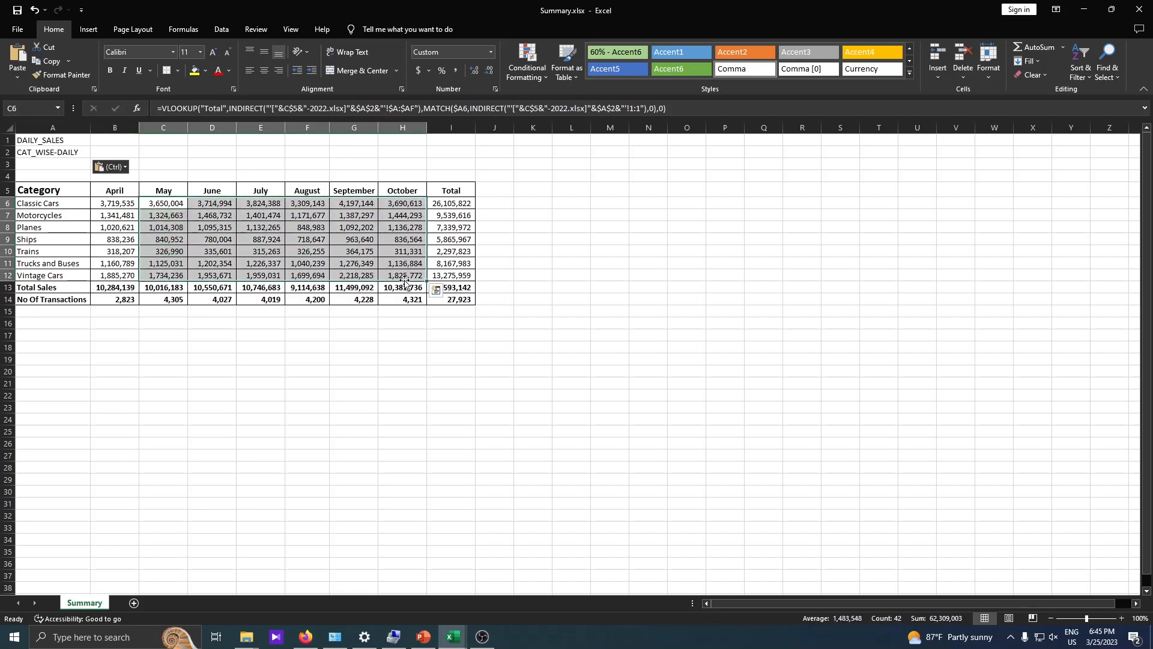
left_click(127, 203)
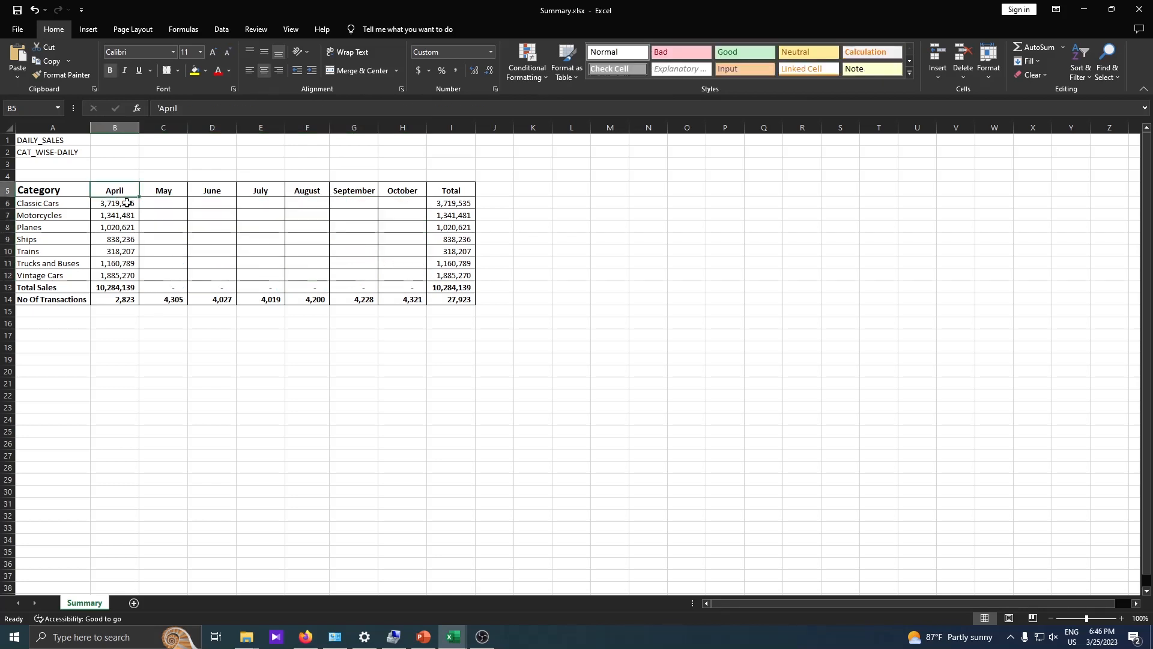
left_click_drag(127, 203, 433, 259)
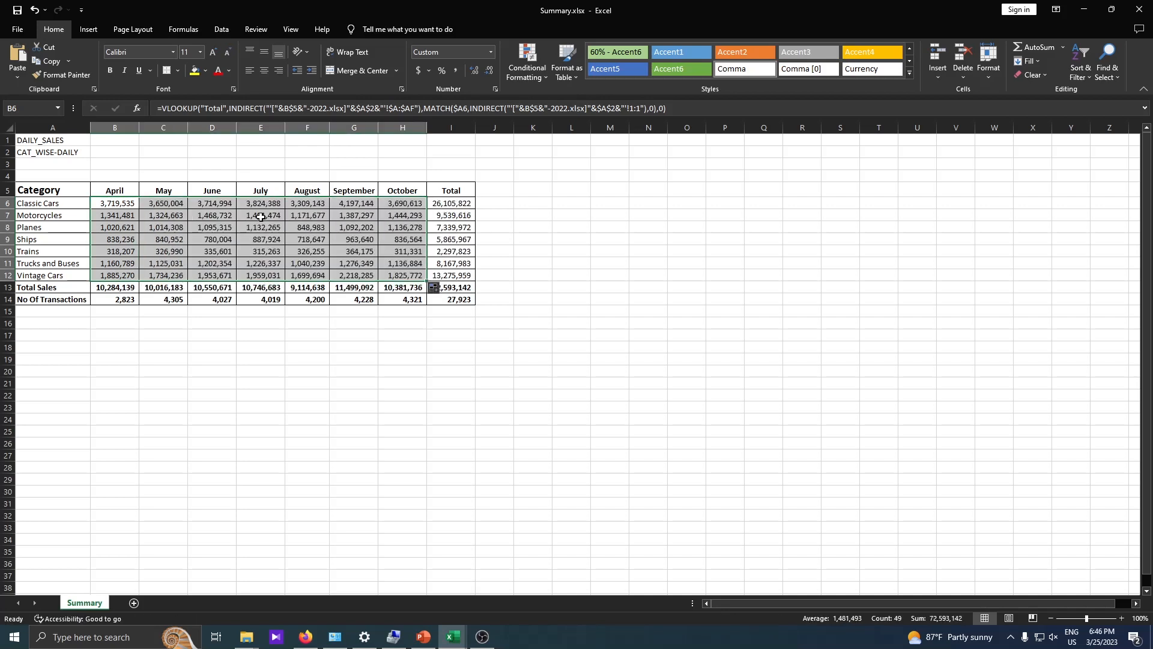
Close September-2022 without saving, then select the transactions grand total in I14.
left_click(453, 637)
left_click(559, 589)
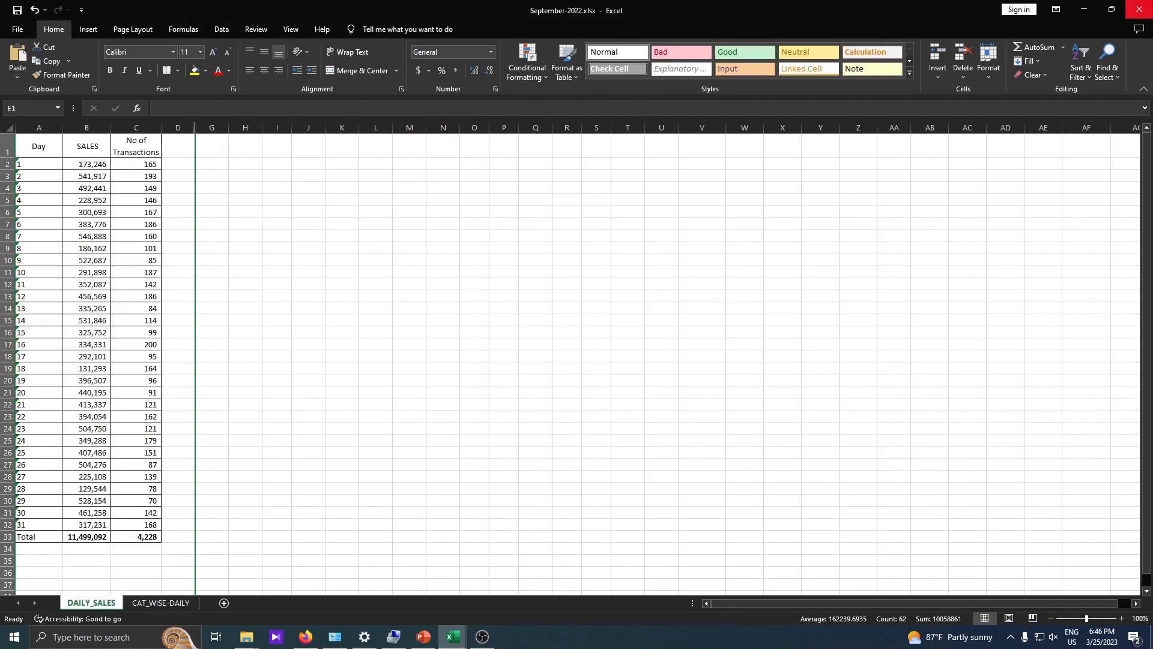
key("ctrl+w")
left_click(557, 335)
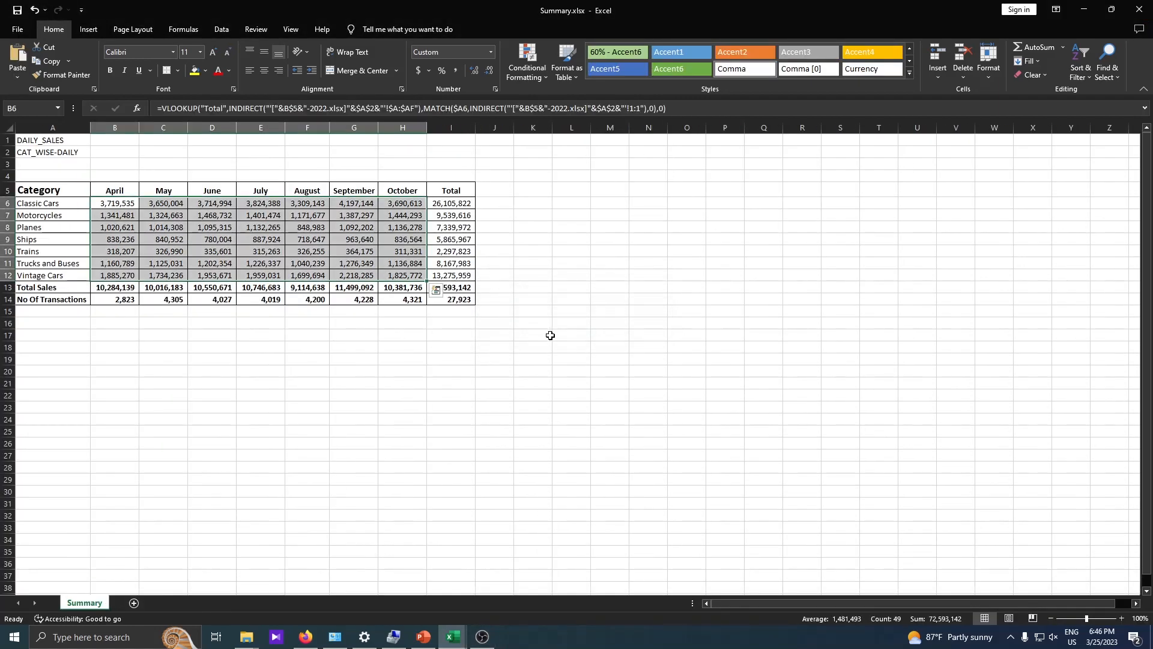
left_click(462, 297)
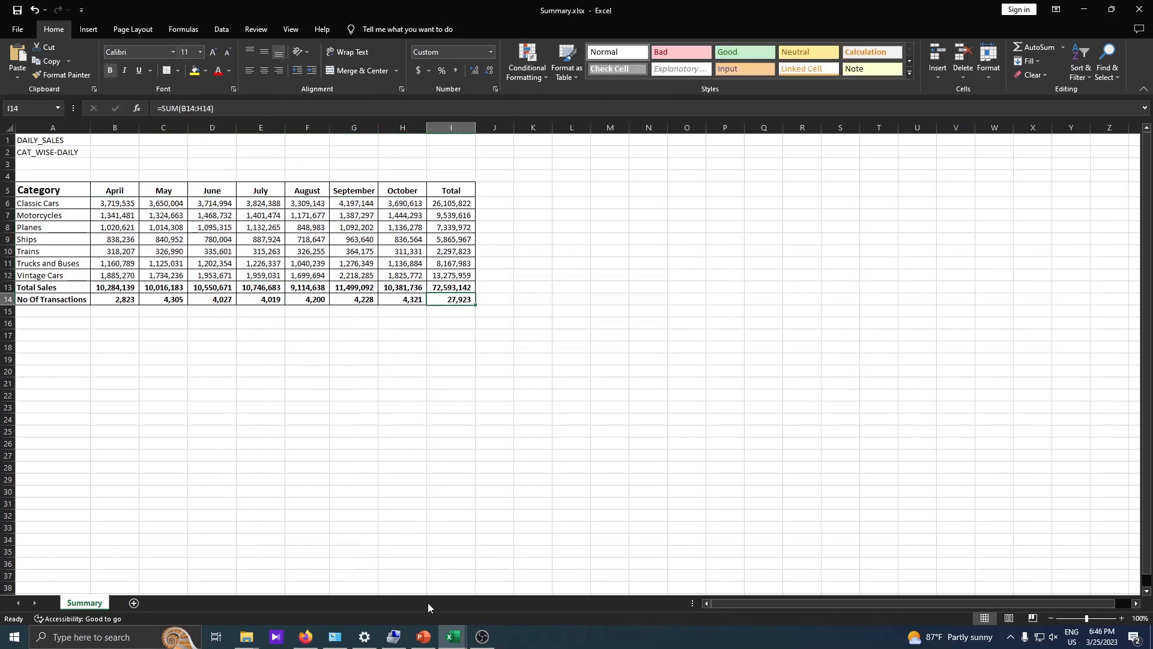
Close the May-2022 workbook without saving.
left_click(453, 637)
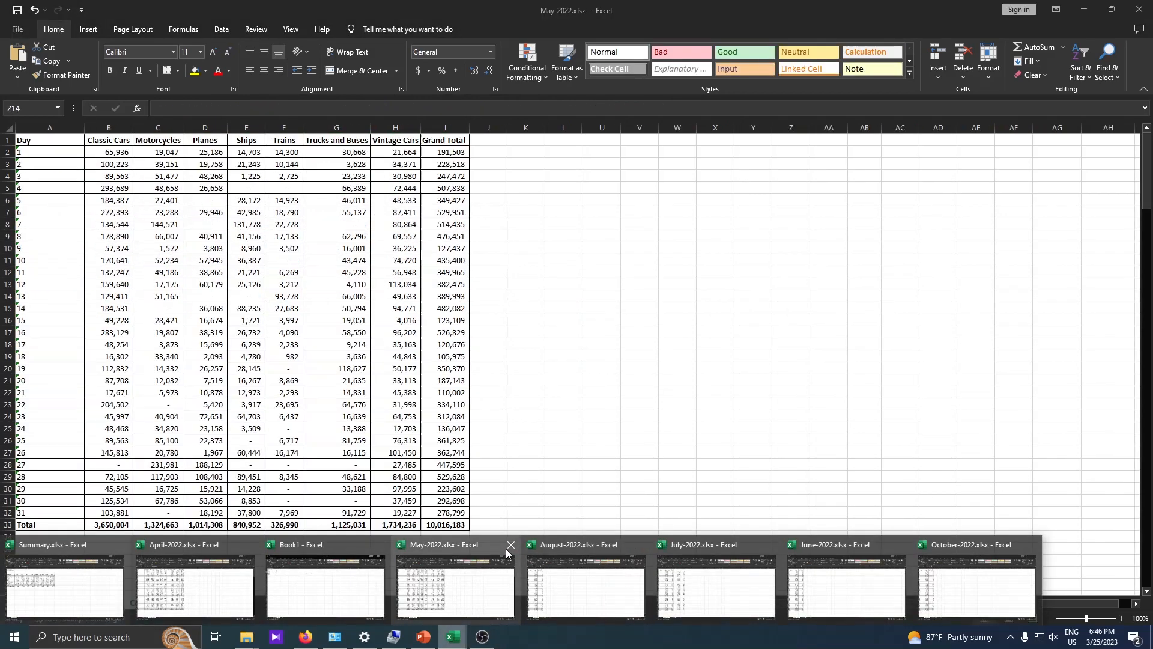
left_click(506, 552)
key("ctrl+w")
left_click(576, 332)
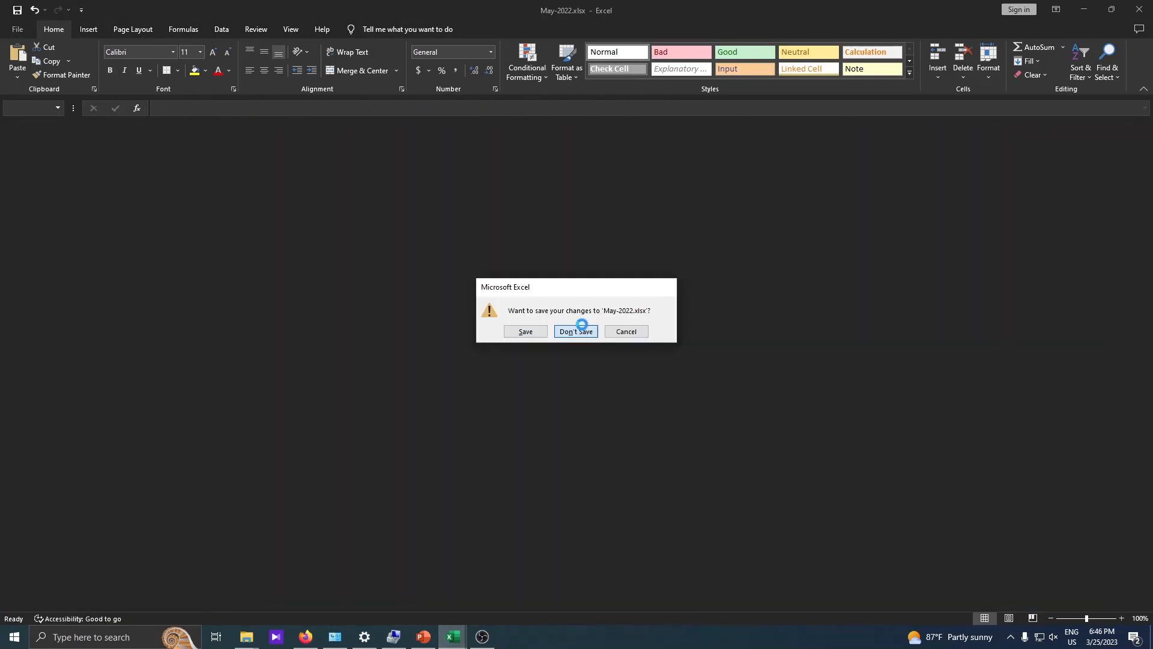
left_click(560, 357)
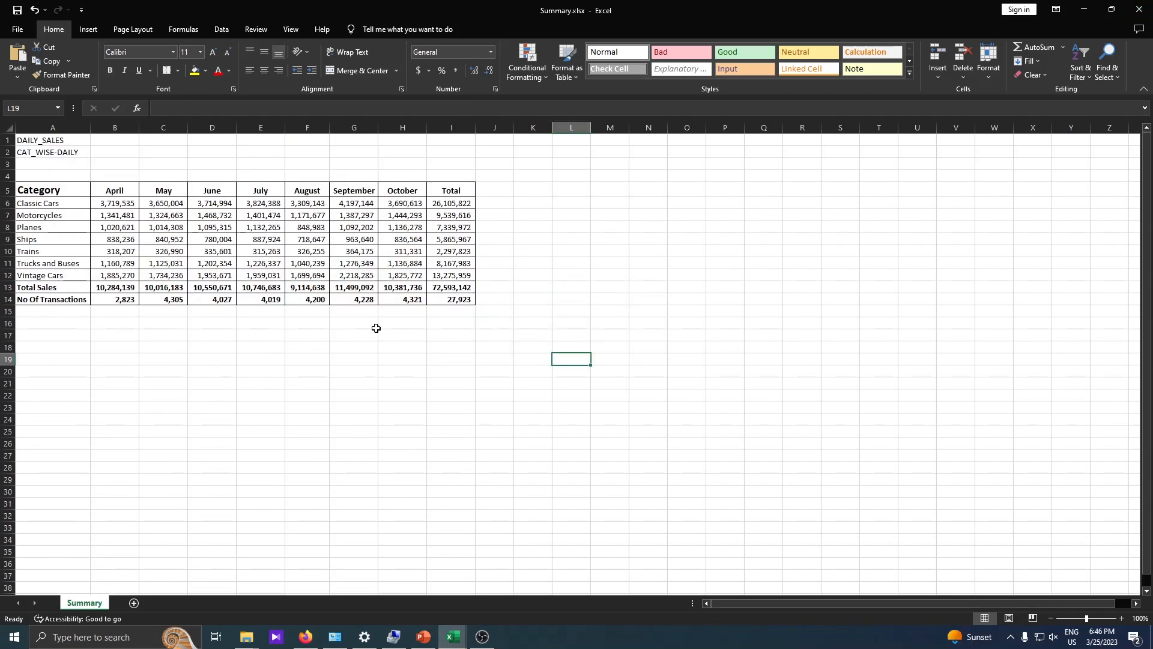
Review B6:H12, then close Summary without saving its changes.
left_click_drag(144, 208, 402, 275)
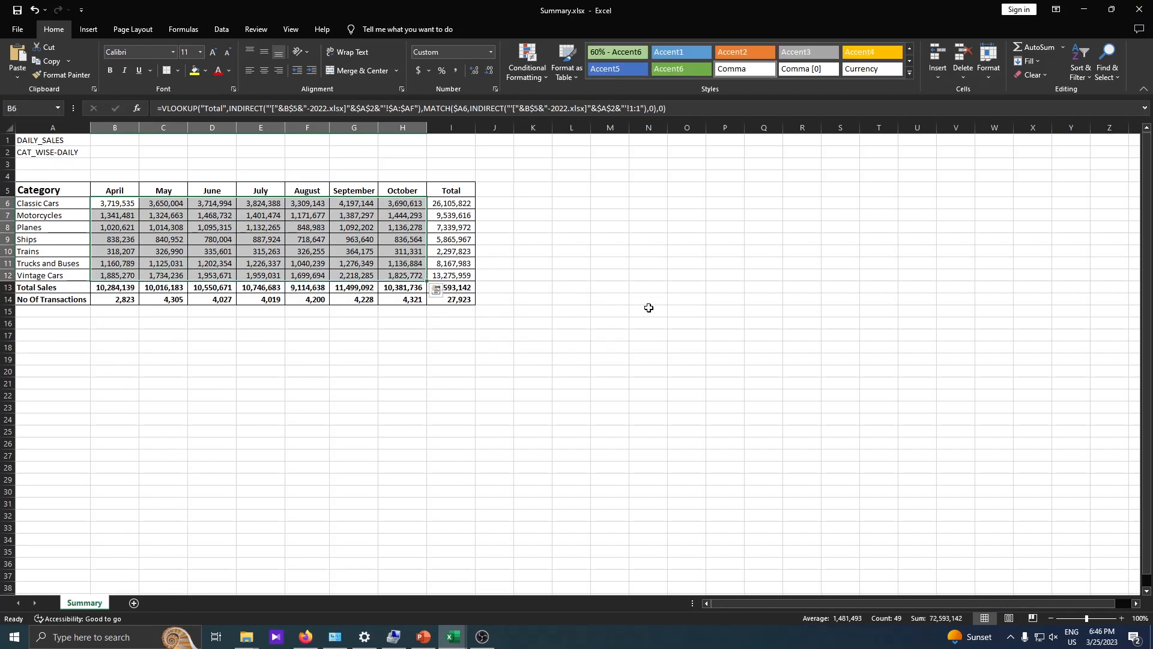
left_click(725, 323)
left_click(1139, 9)
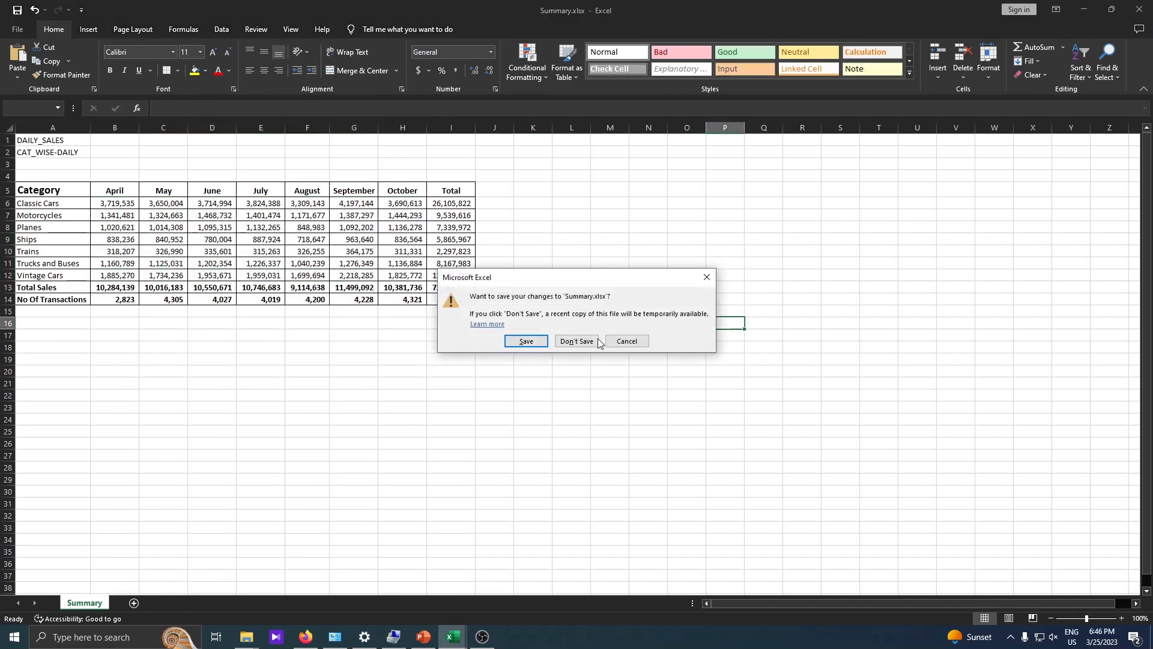
left_click(586, 341)
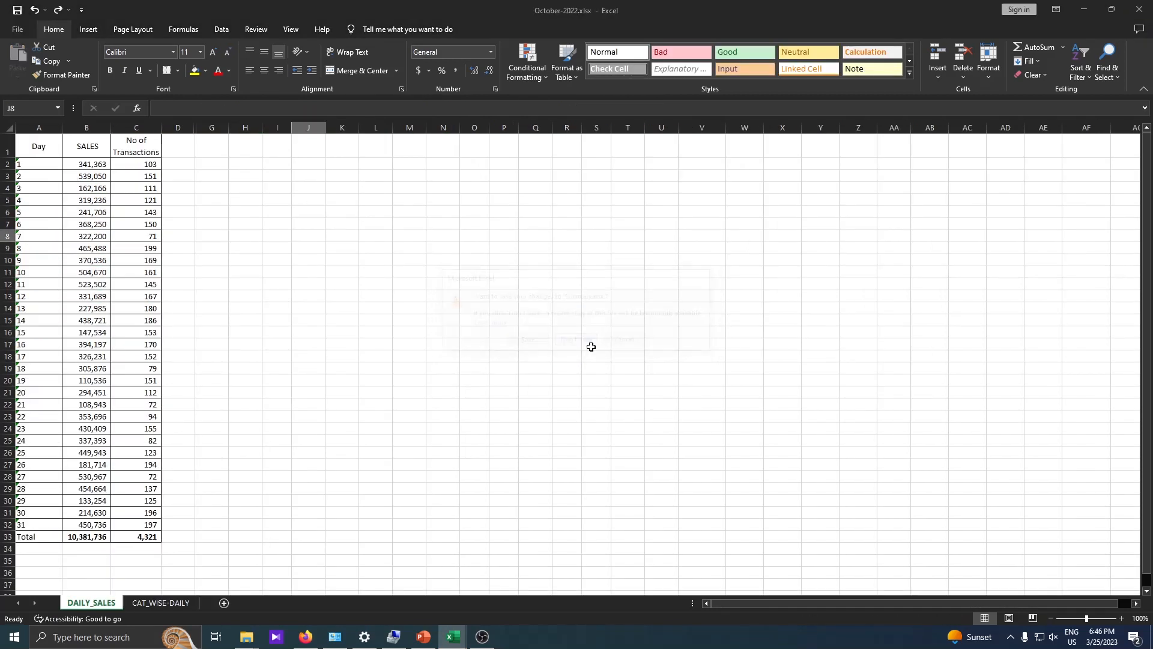
Reopen Summary.xlsx from the month files folder and select the April column.
left_click(246, 636)
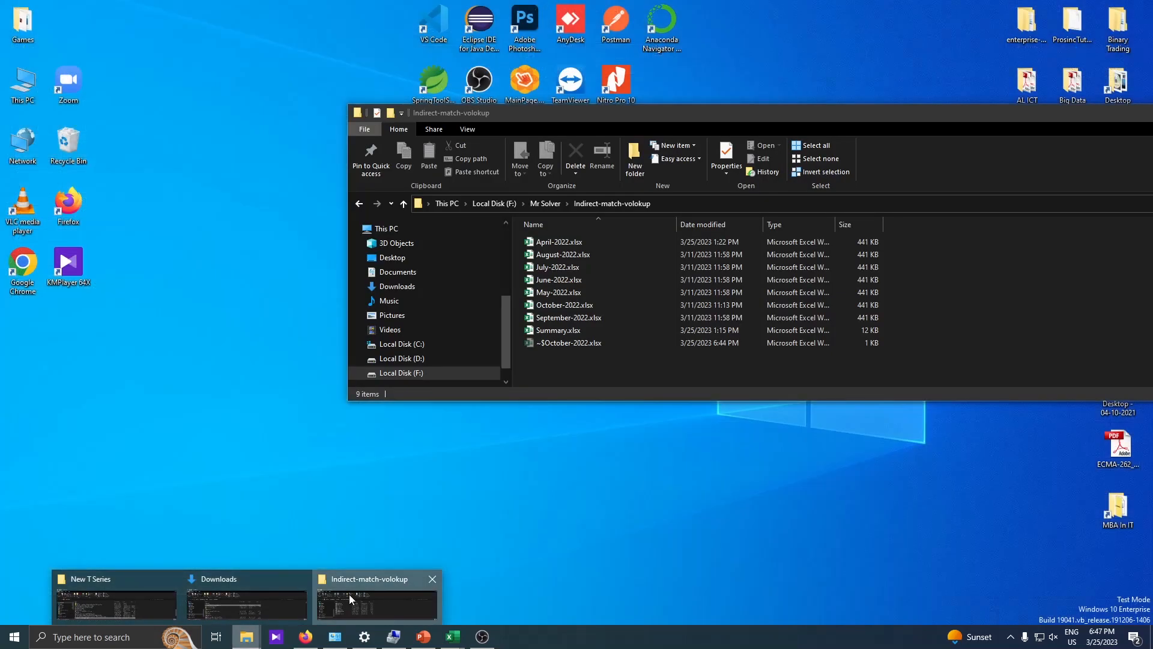
left_click(348, 594)
double_click(565, 330)
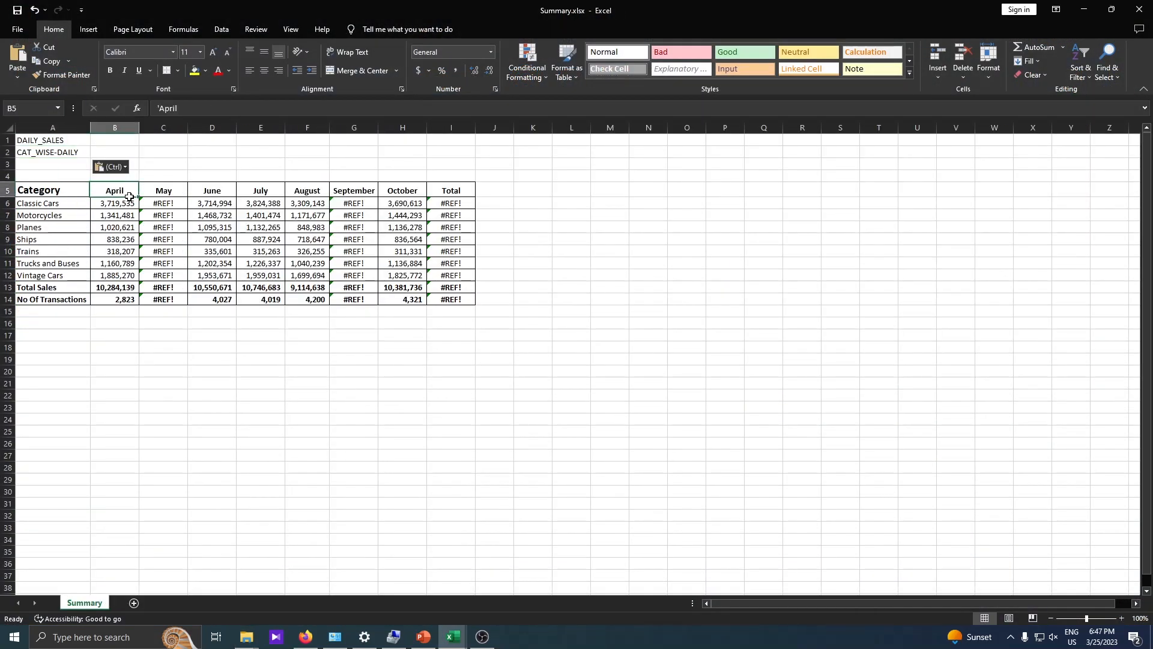
left_click_drag(129, 196, 129, 300)
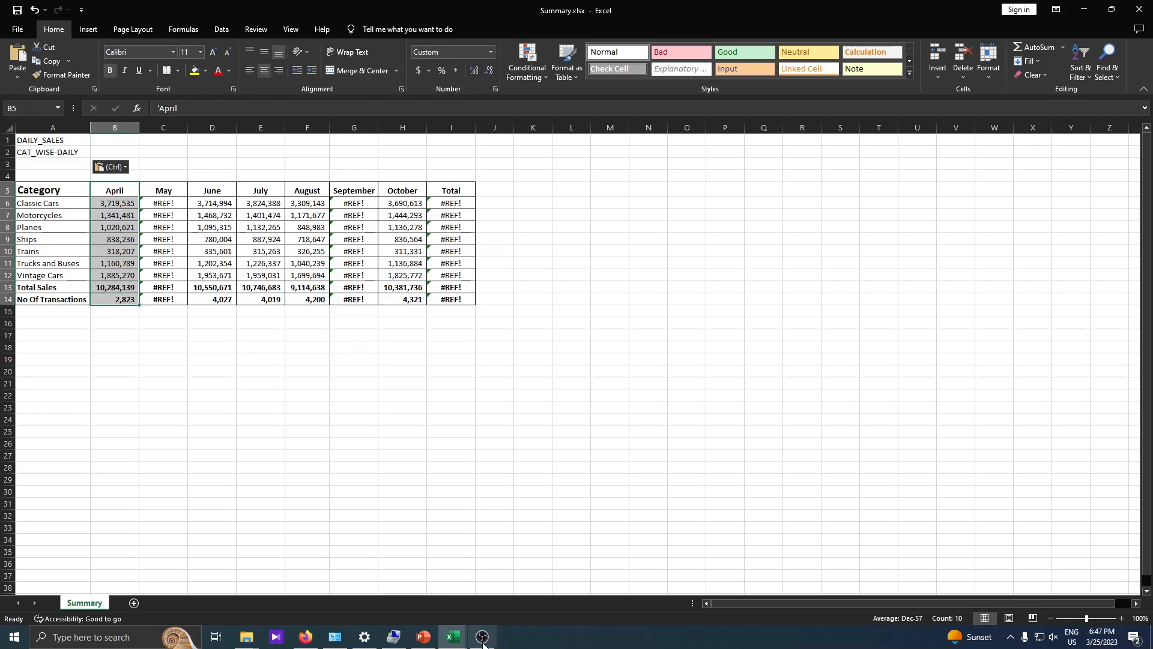
left_click(454, 637)
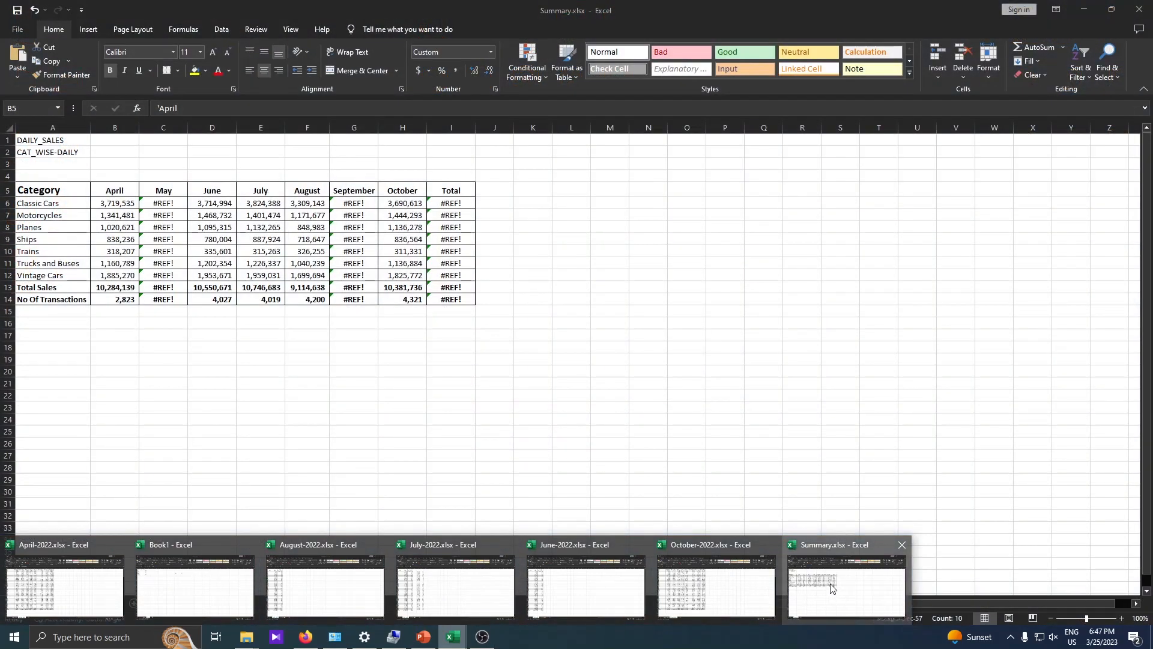
left_click(847, 585)
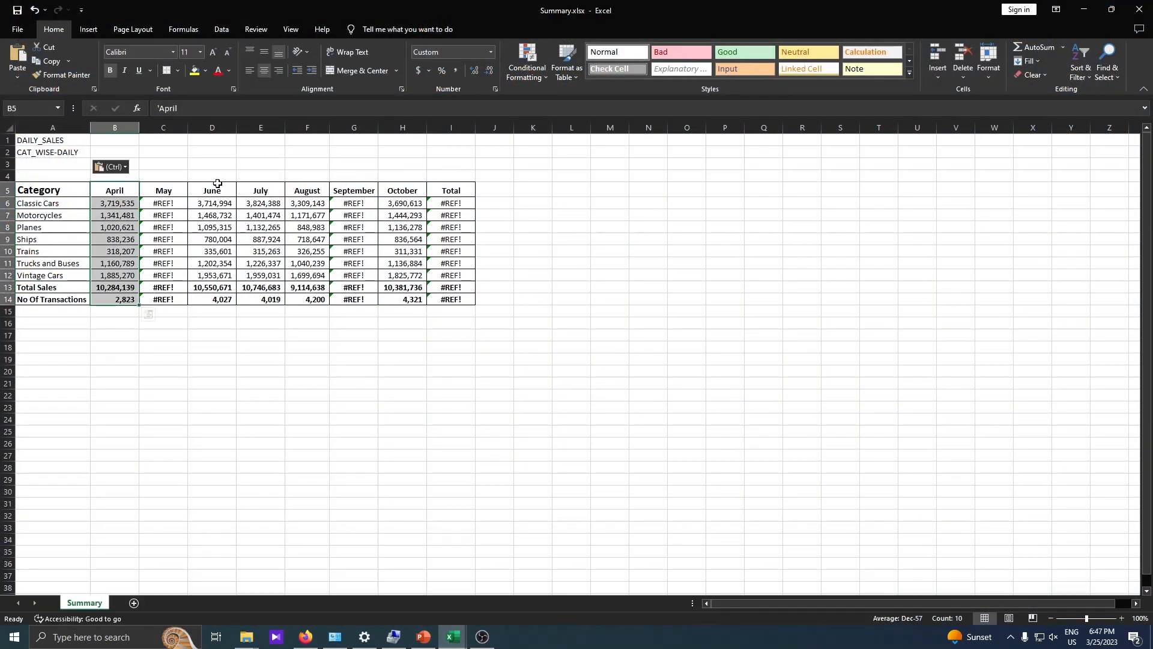
left_click_drag(215, 187, 320, 294)
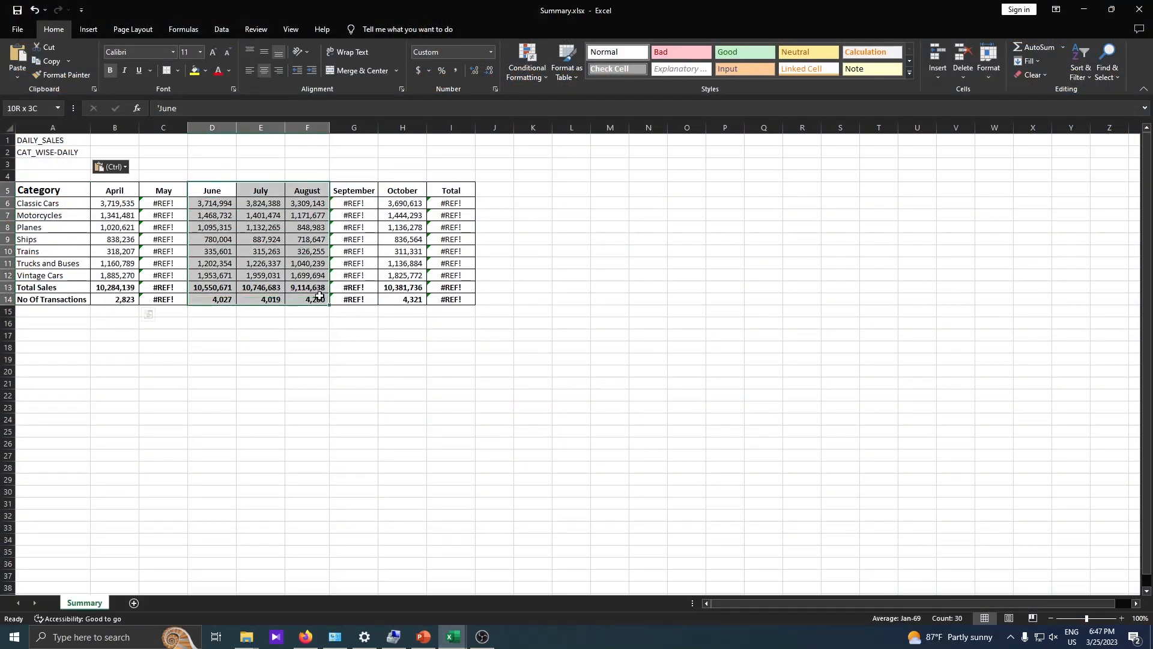
left_click_drag(163, 191, 171, 276)
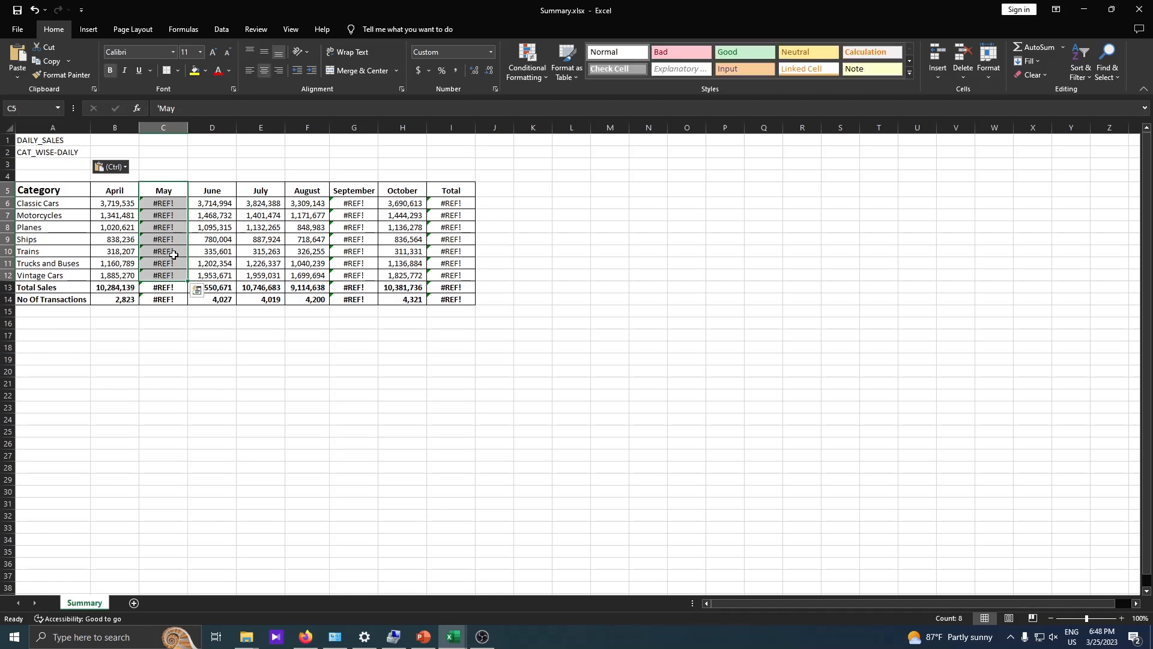
left_click(247, 637)
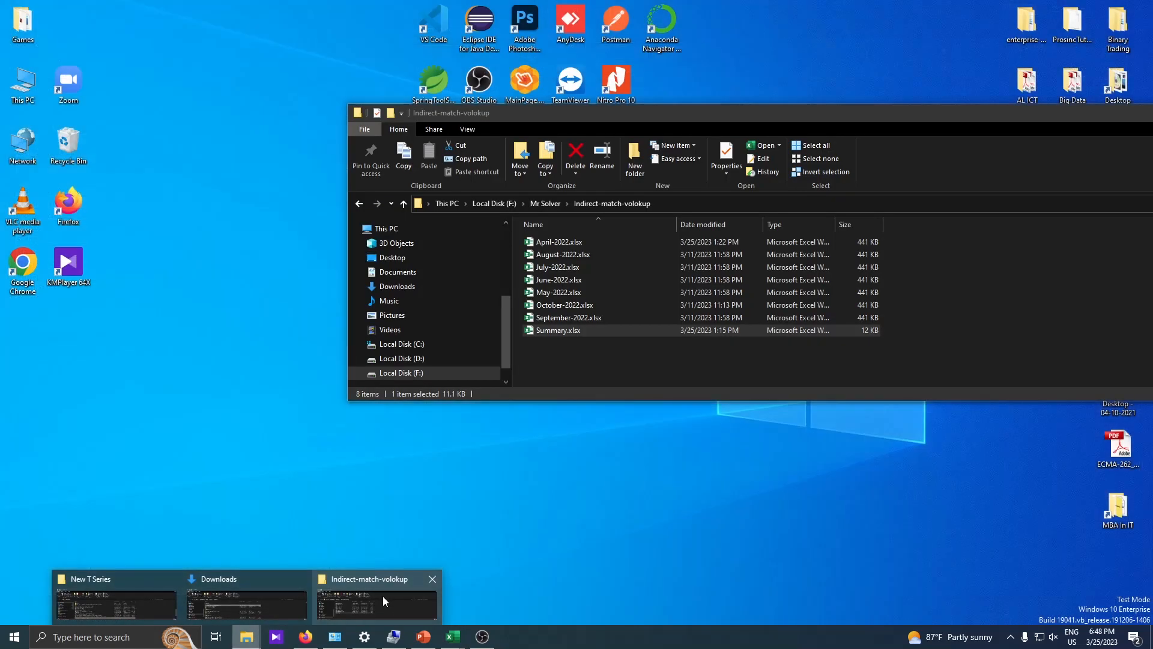
left_click(385, 599)
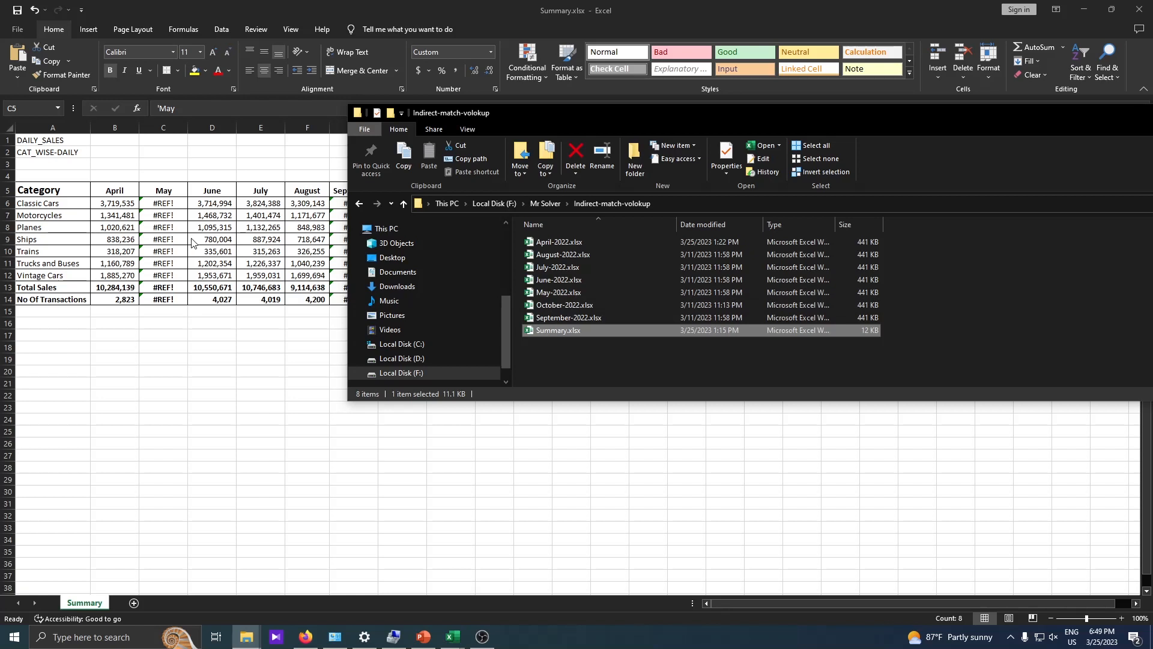
left_click(192, 377)
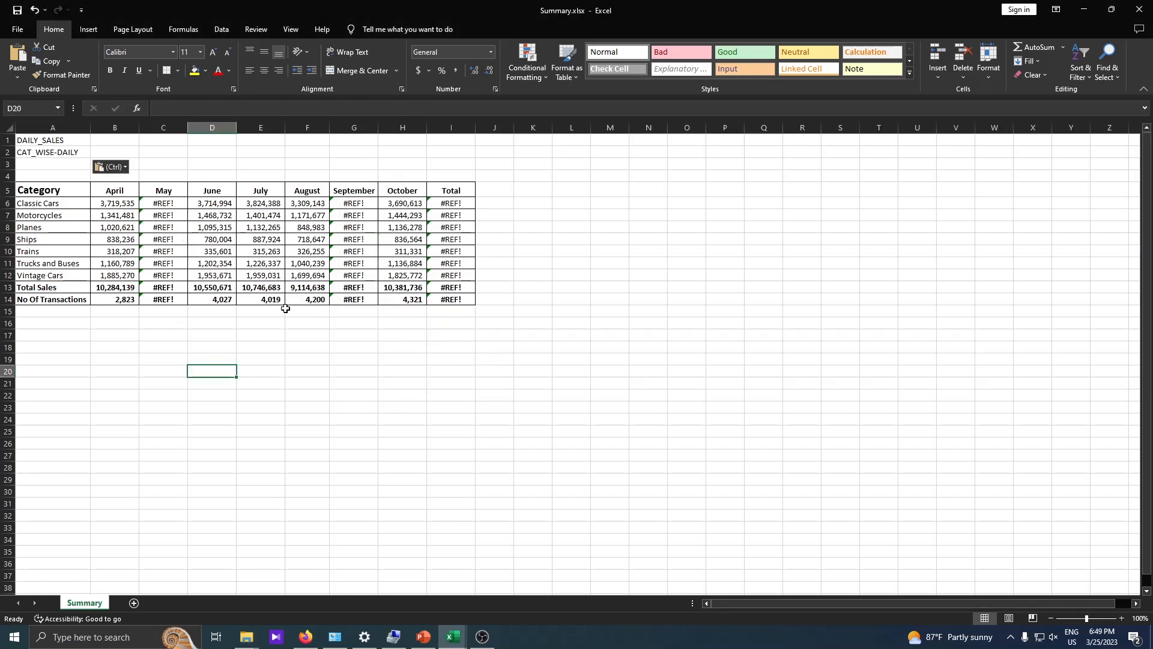
Delete the category figures B6:H12 and the row 14 transaction counts, then select B6.
left_click_drag(160, 192, 165, 275)
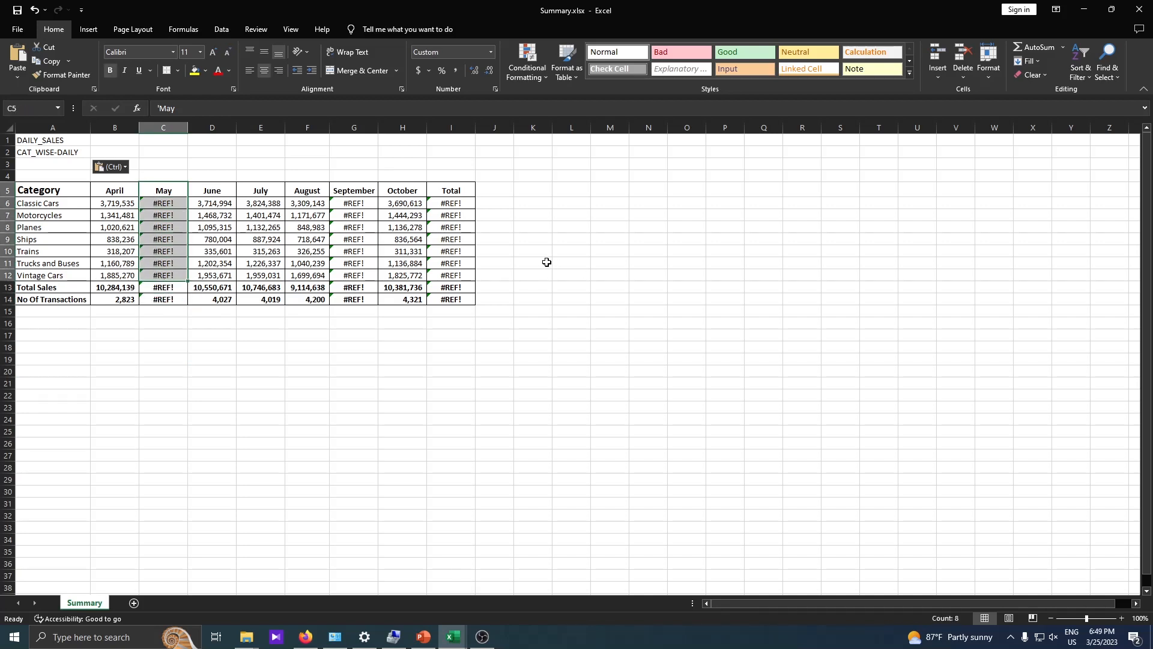
left_click(161, 204)
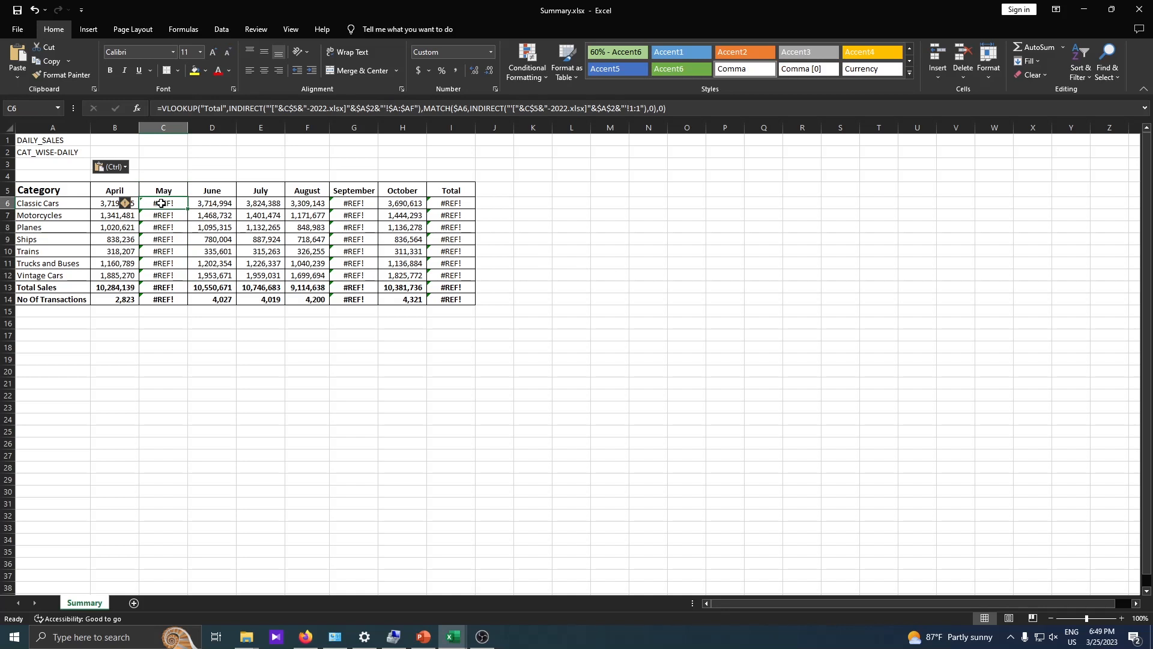
left_click_drag(98, 205, 403, 275)
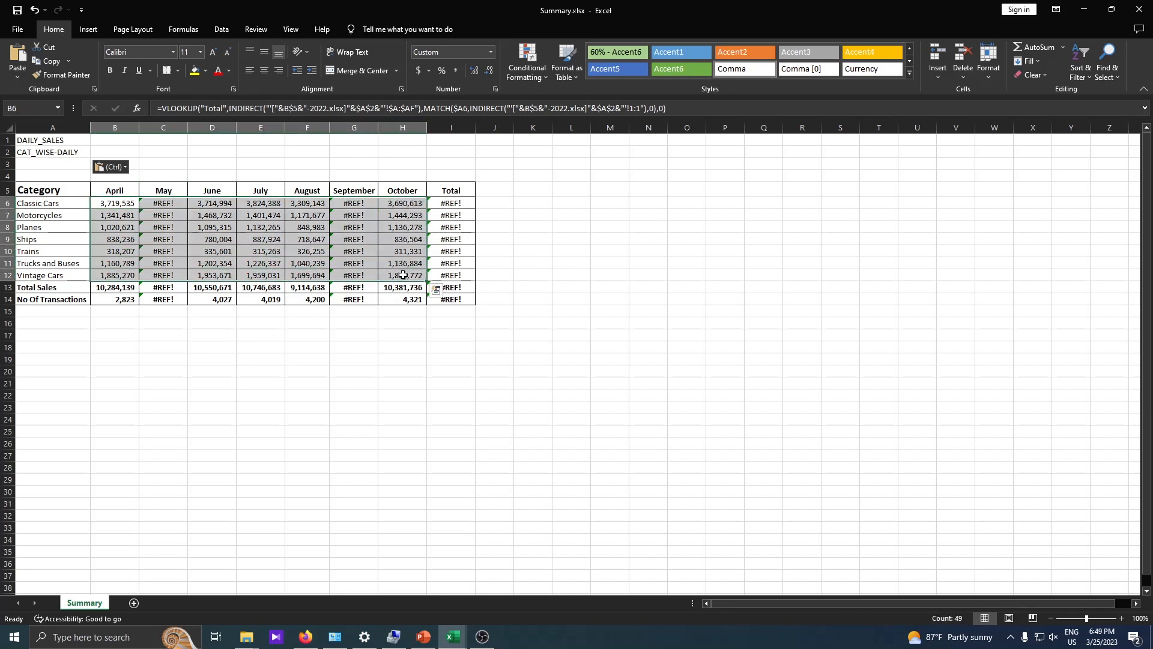
key("Delete")
left_click_drag(115, 300, 425, 298)
key("Delete")
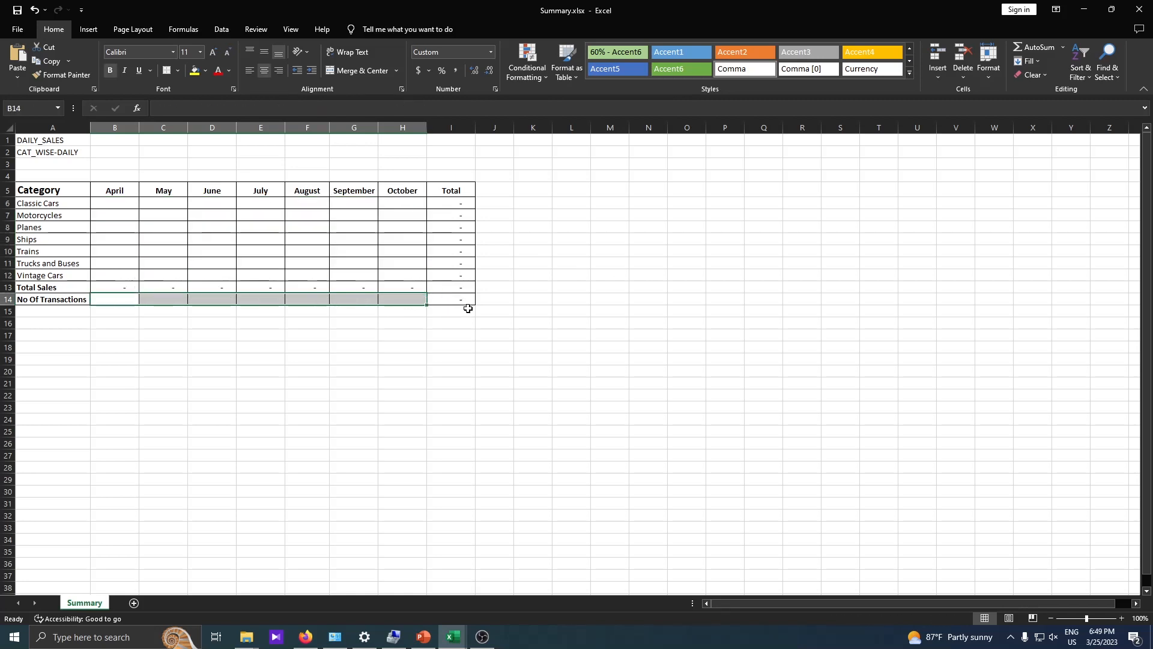
left_click(546, 322)
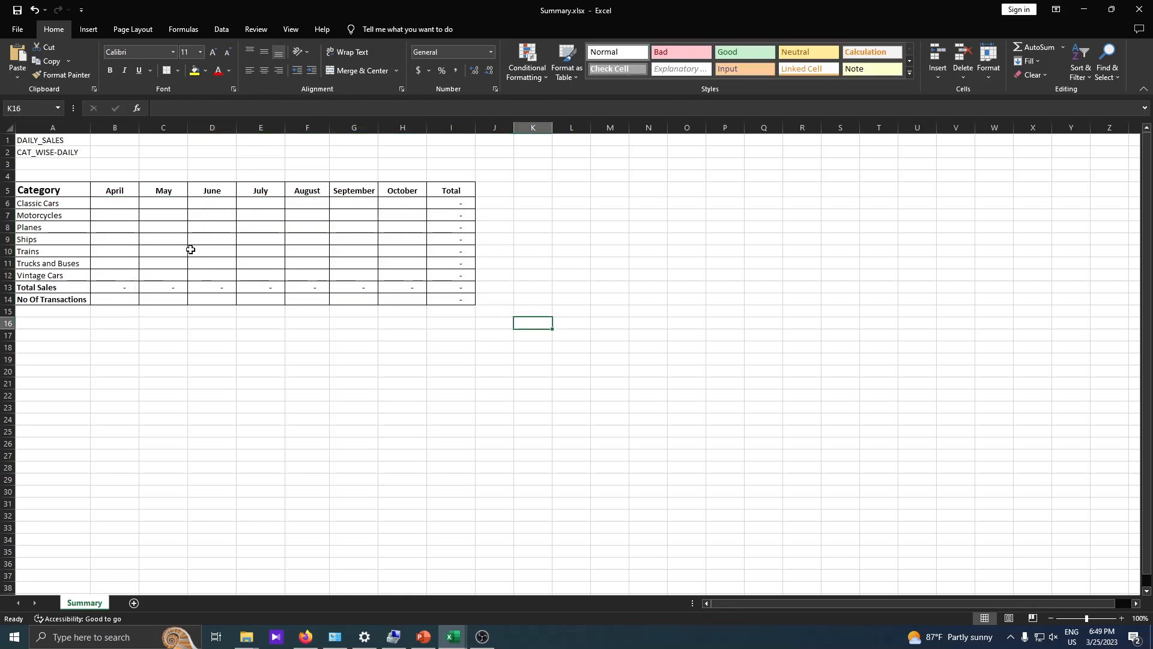
left_click(120, 207)
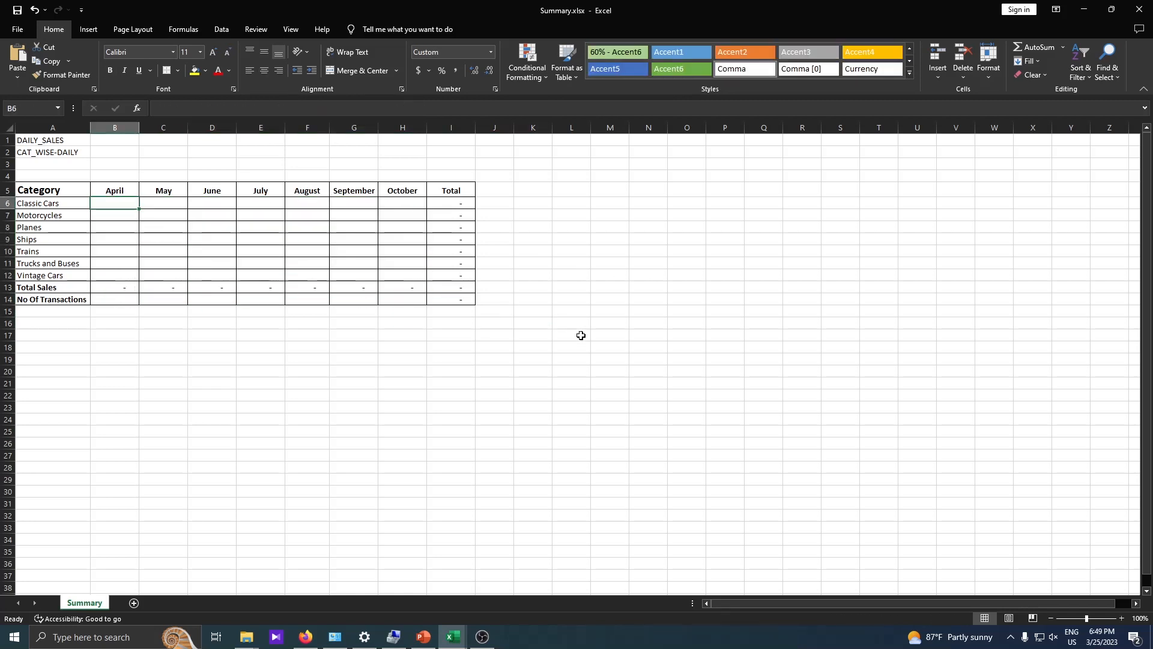
Close the July-2022 and Book1 workbooks, discarding their changes.
mouse_move(452, 637)
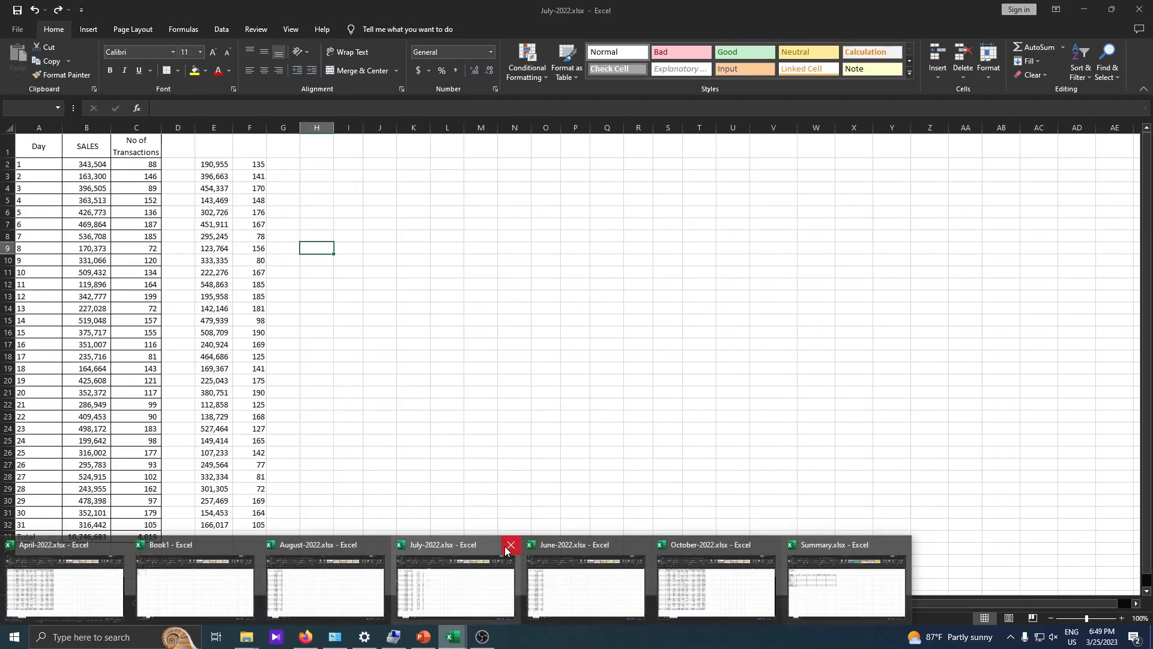
left_click(510, 544)
left_click(576, 341)
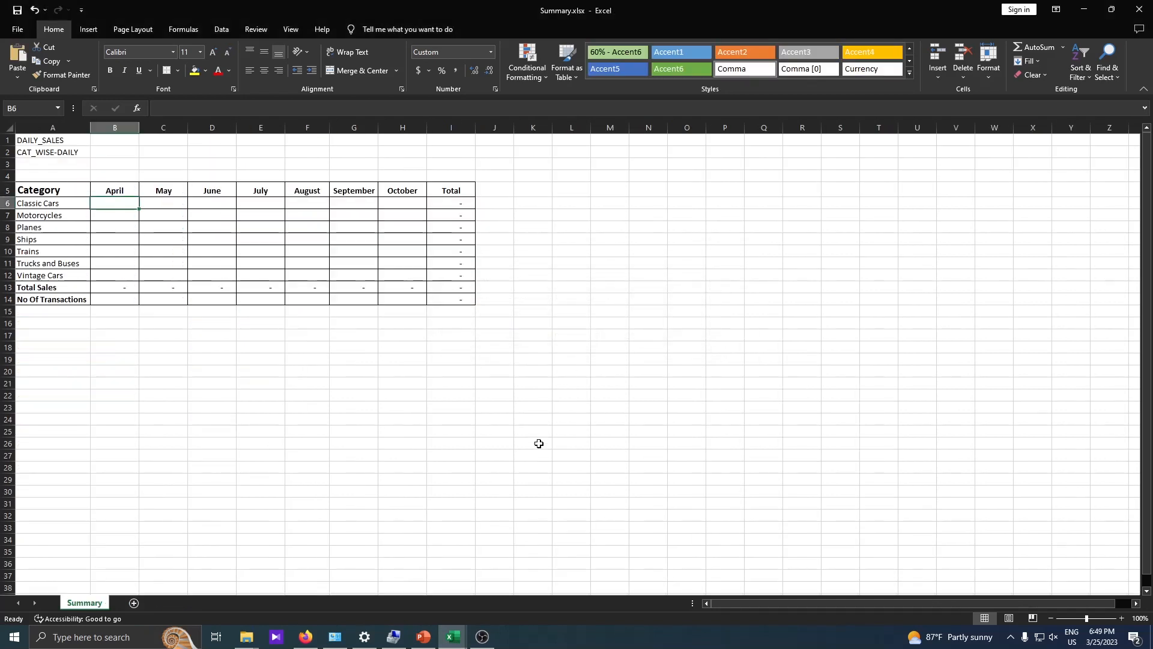
mouse_move(453, 636)
left_click(278, 569)
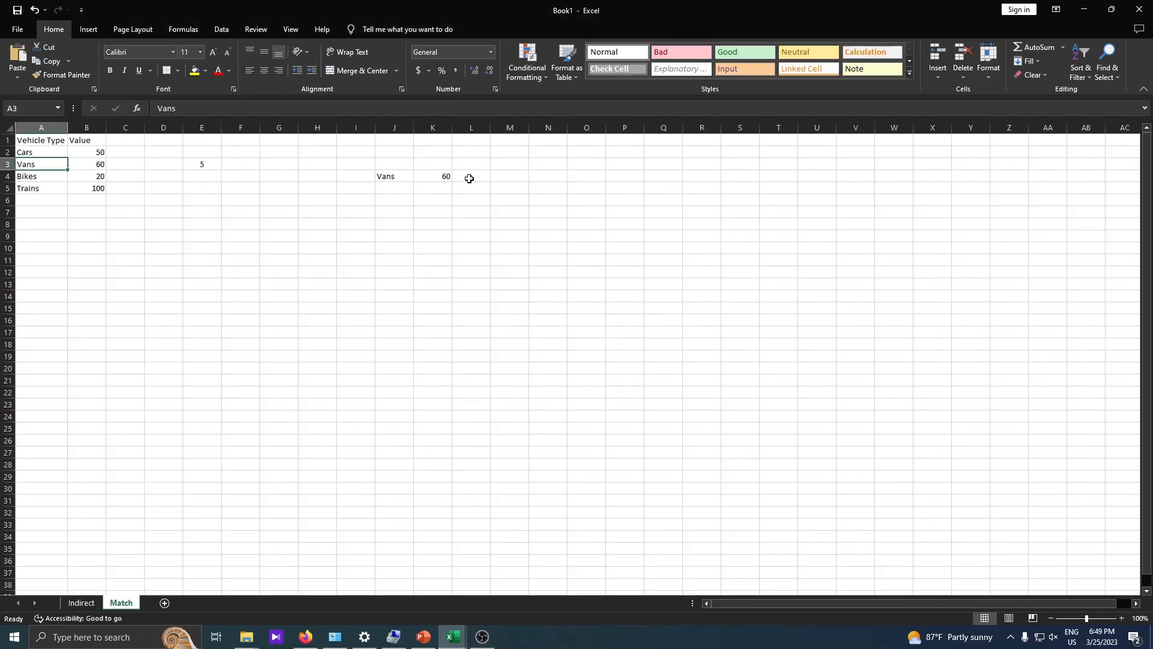
left_click(1139, 9)
left_click(563, 342)
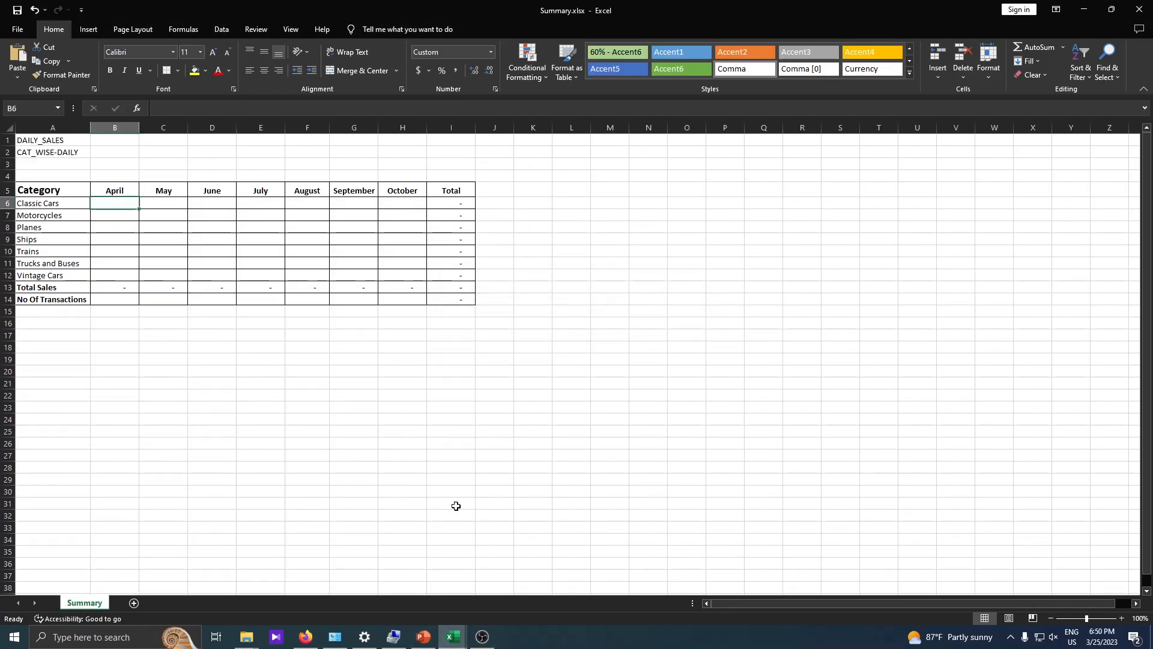
Bring up the April-2022 workbook and look through its DAILY_SALES and CAT_WISE-DAILY sheets.
mouse_move(452, 637)
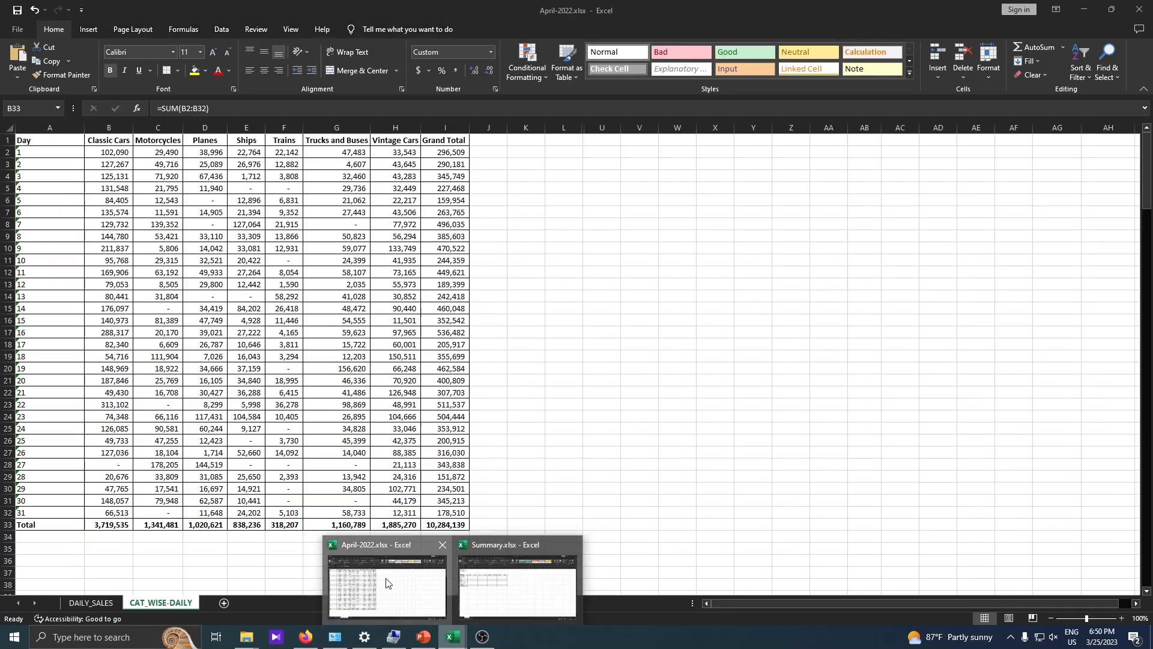
left_click(385, 576)
left_click(95, 602)
left_click(147, 602)
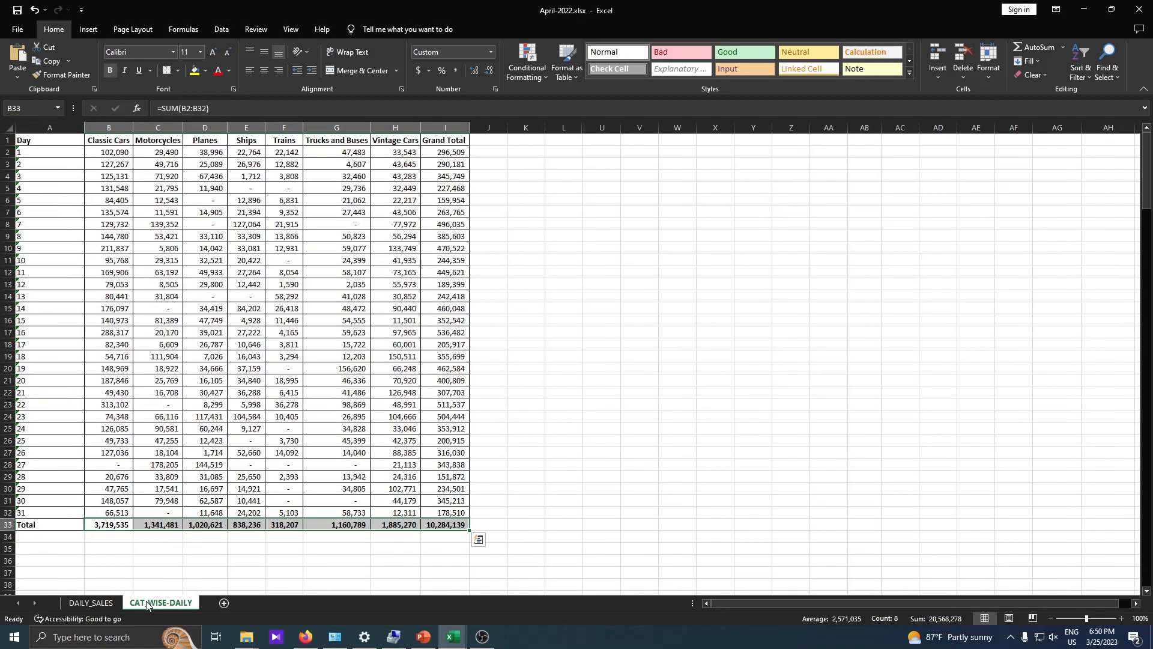
left_click(76, 605)
left_click(171, 604)
Select the CAT_WISE-DAILY category header row B1:H1.
left_click_drag(107, 140, 393, 132)
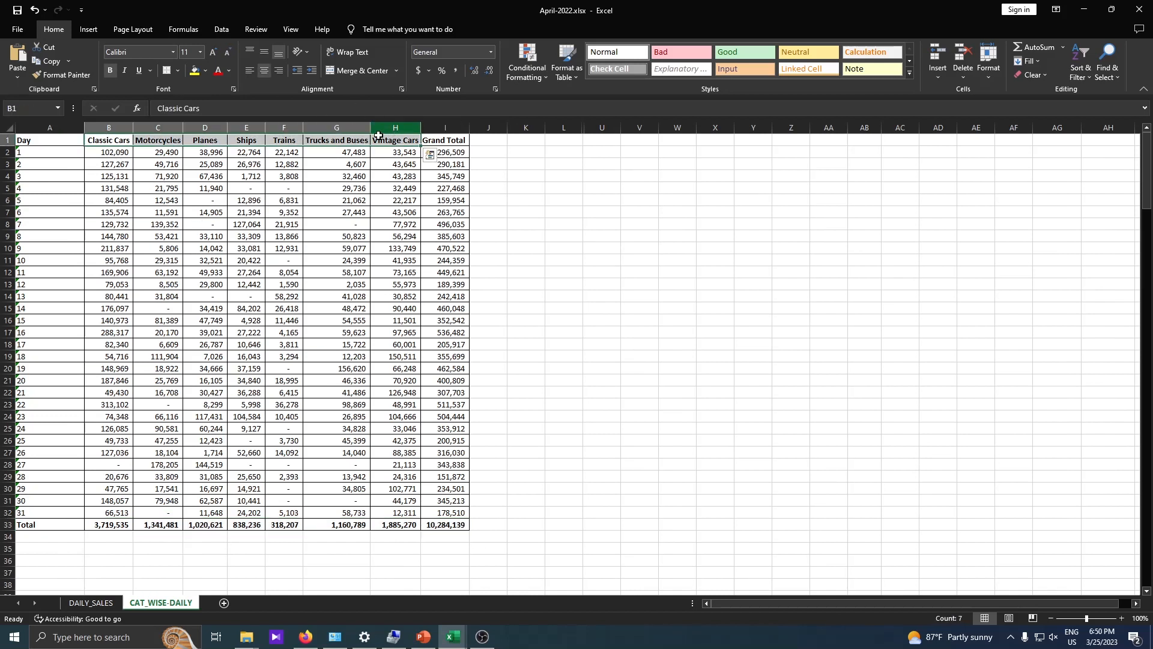
left_click(114, 139)
left_click_drag(114, 138, 414, 139)
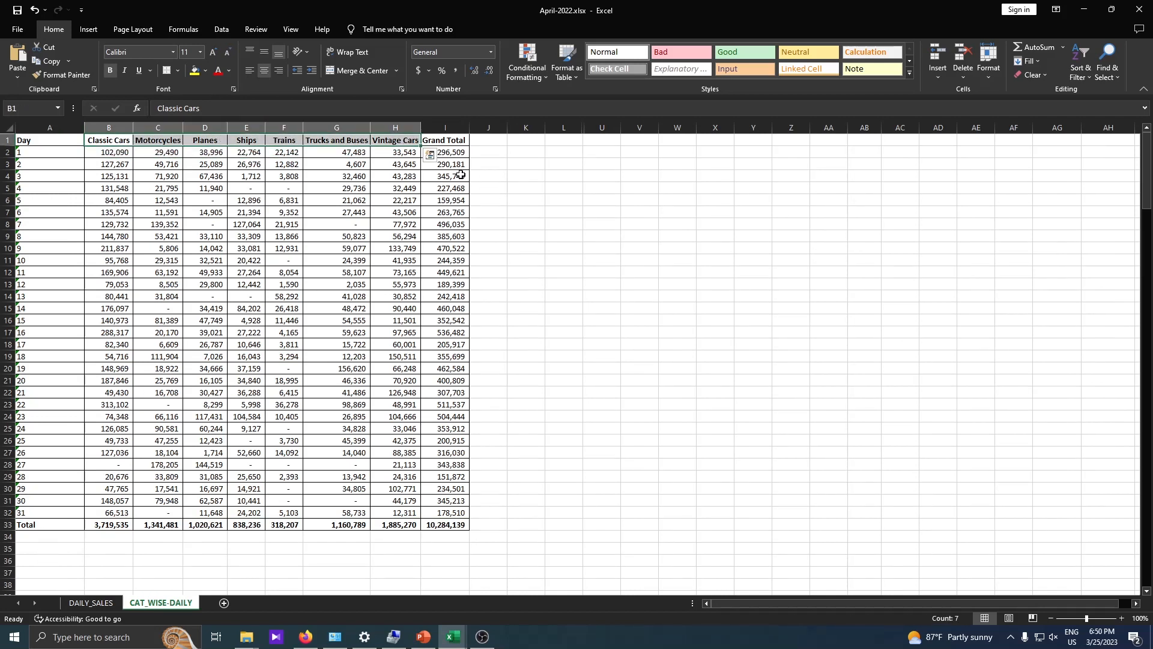
left_click_drag(114, 139, 414, 139)
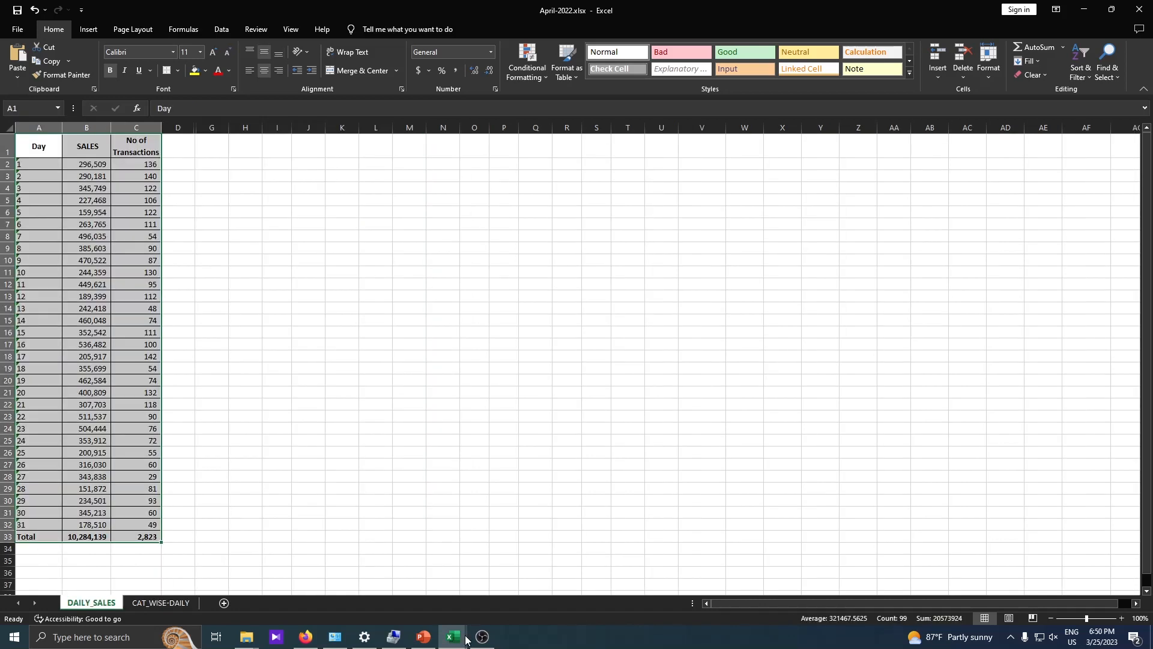
Switch back to the Summary.xlsx workbook window.
left_click(463, 639)
left_click(466, 641)
left_click(466, 641)
left_click(466, 640)
left_click(465, 640)
left_click(465, 640)
left_click(465, 639)
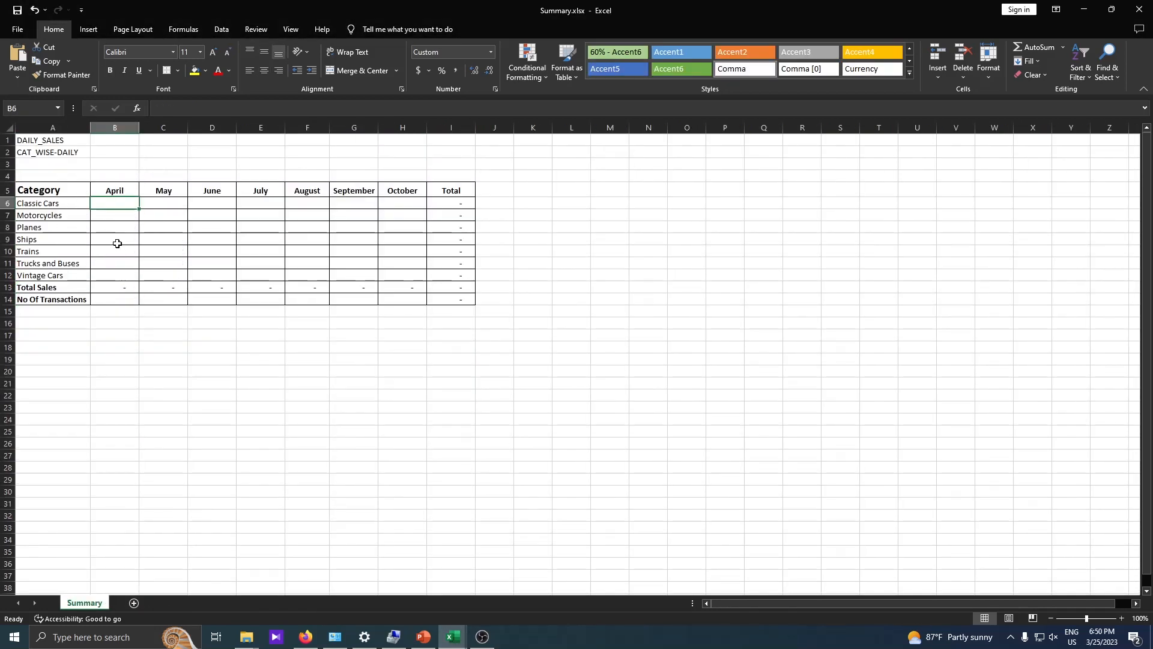
Copy the DAILY_SALES sheet name from April-2022 and paste it into Summary cell A1.
left_click(465, 640)
left_click(507, 554)
left_click(467, 635)
left_click(425, 607)
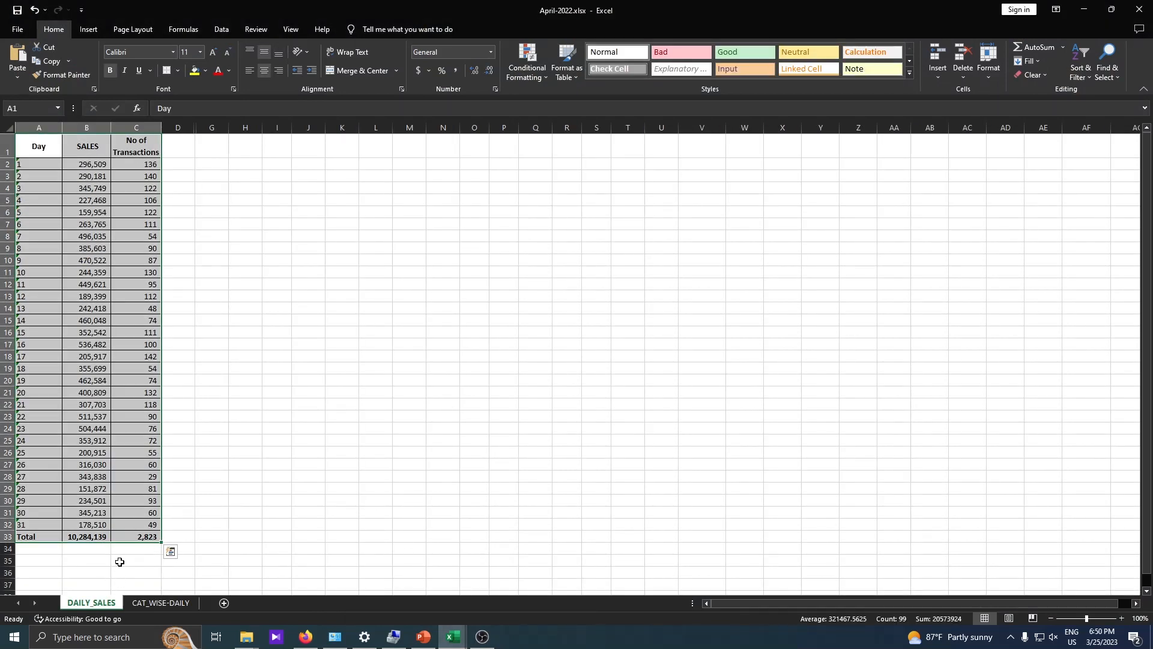
right_click(91, 603)
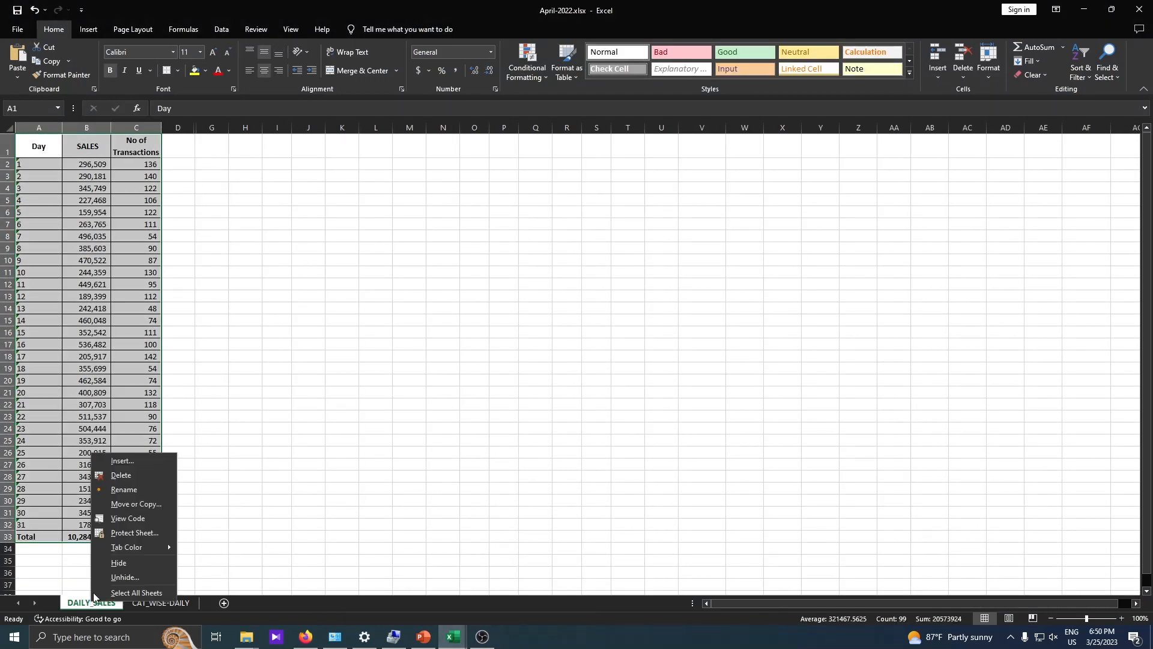
left_click(131, 487)
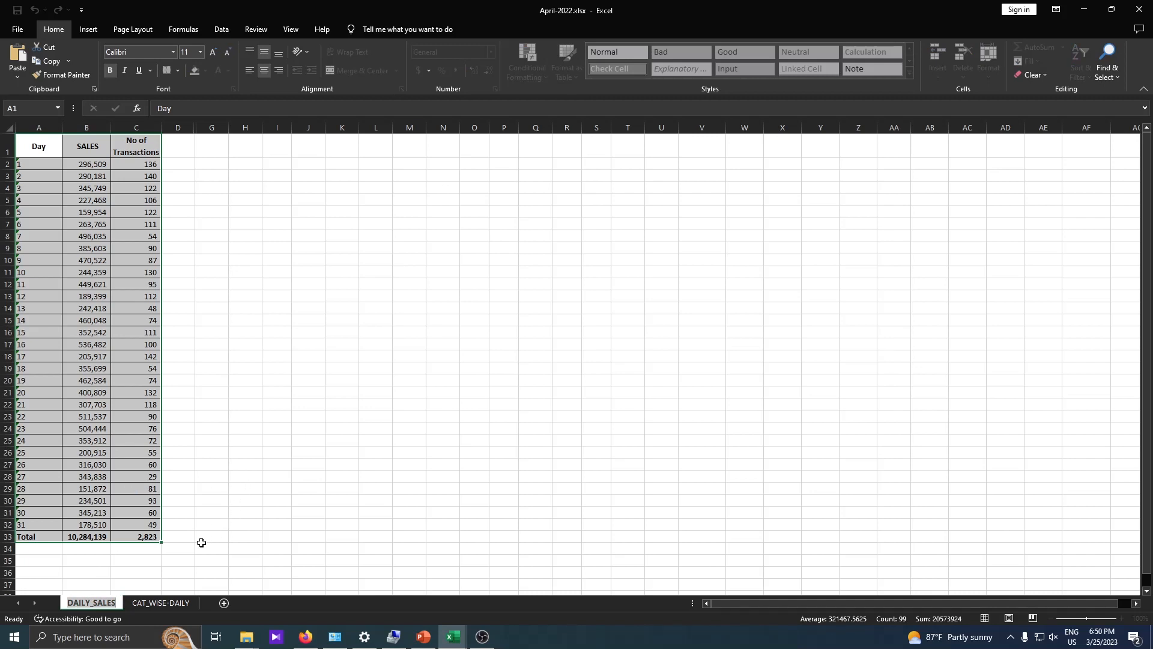
left_click(453, 636)
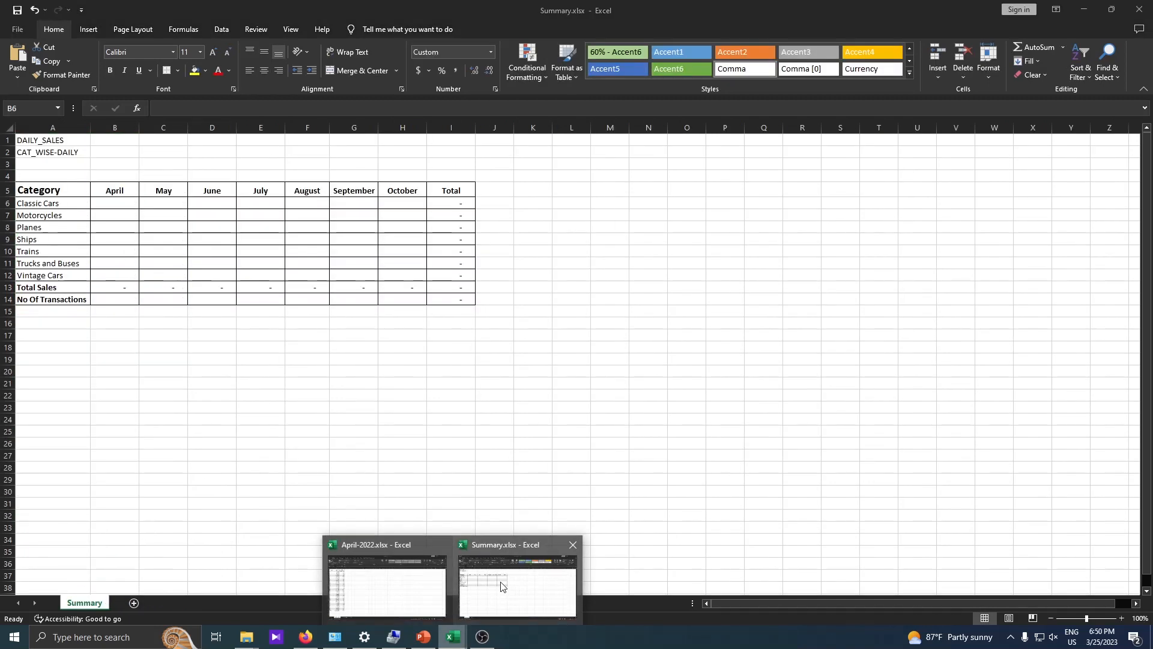
left_click(502, 585)
left_click(63, 142)
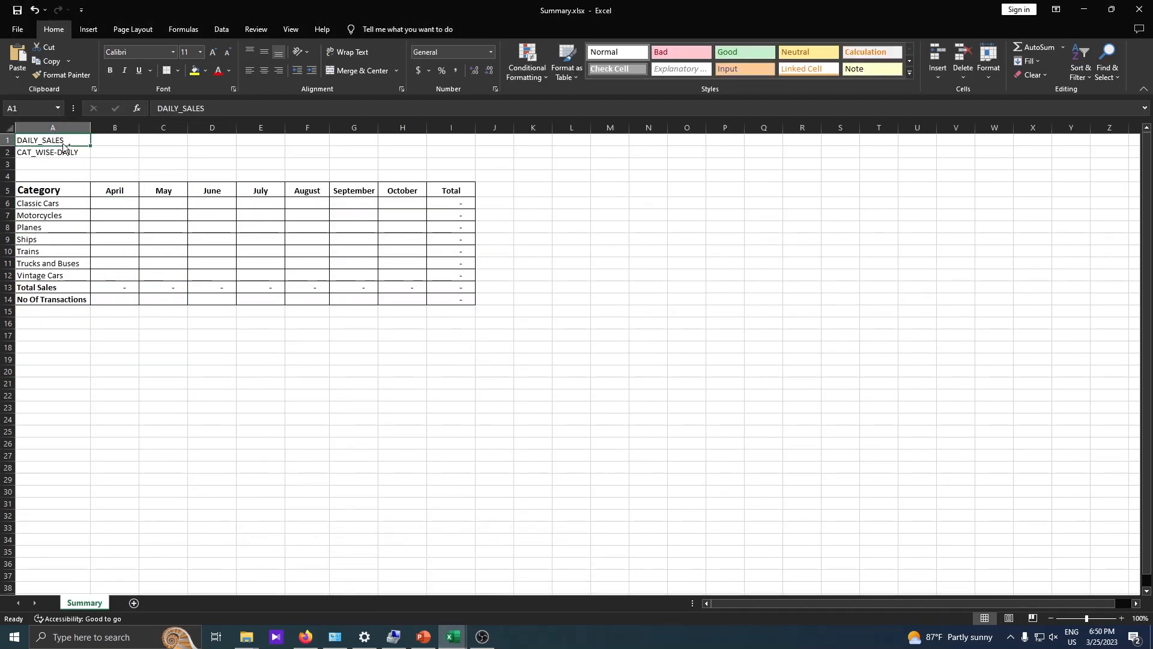
type("DAILY_SALES")
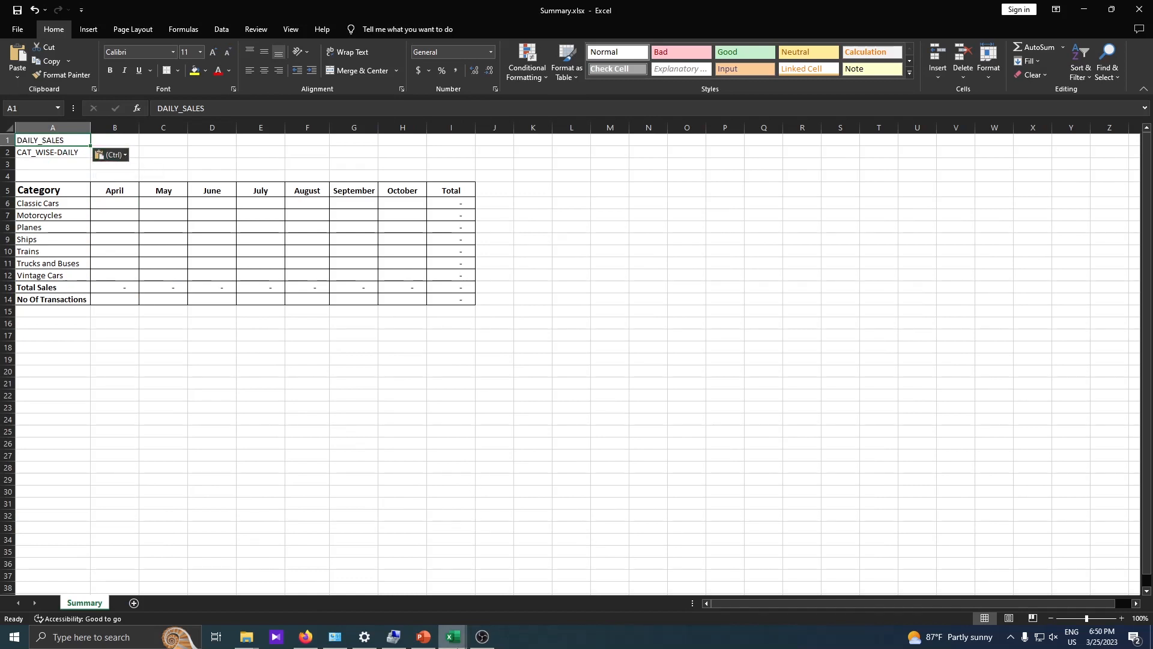
Paste the CAT_WISE-DAILY sheet name into A2, then select A1:A2 and cell B6.
left_click(453, 636)
left_click(360, 576)
right_click(165, 604)
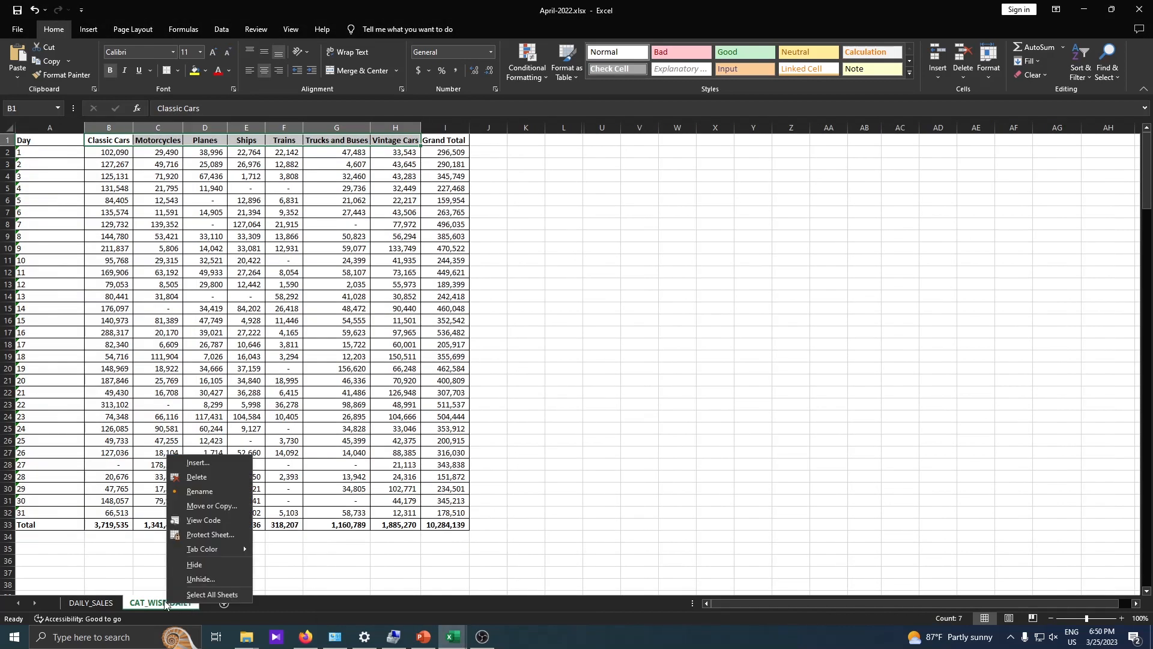
left_click(200, 492)
mouse_move(447, 641)
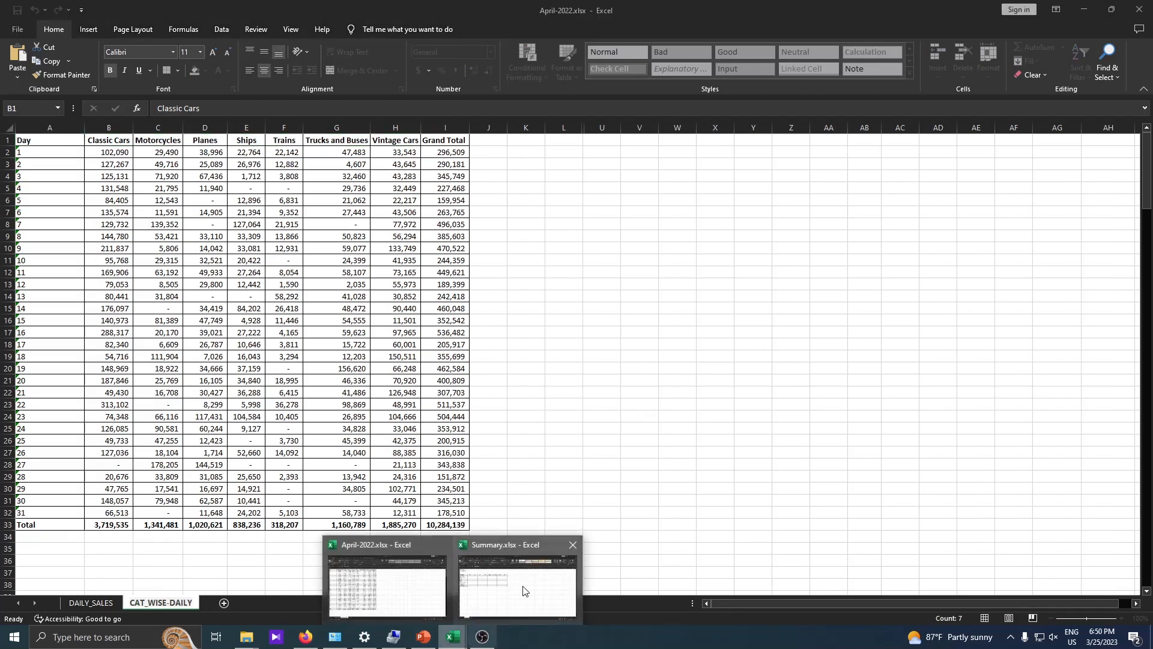
left_click(517, 586)
left_click(62, 154)
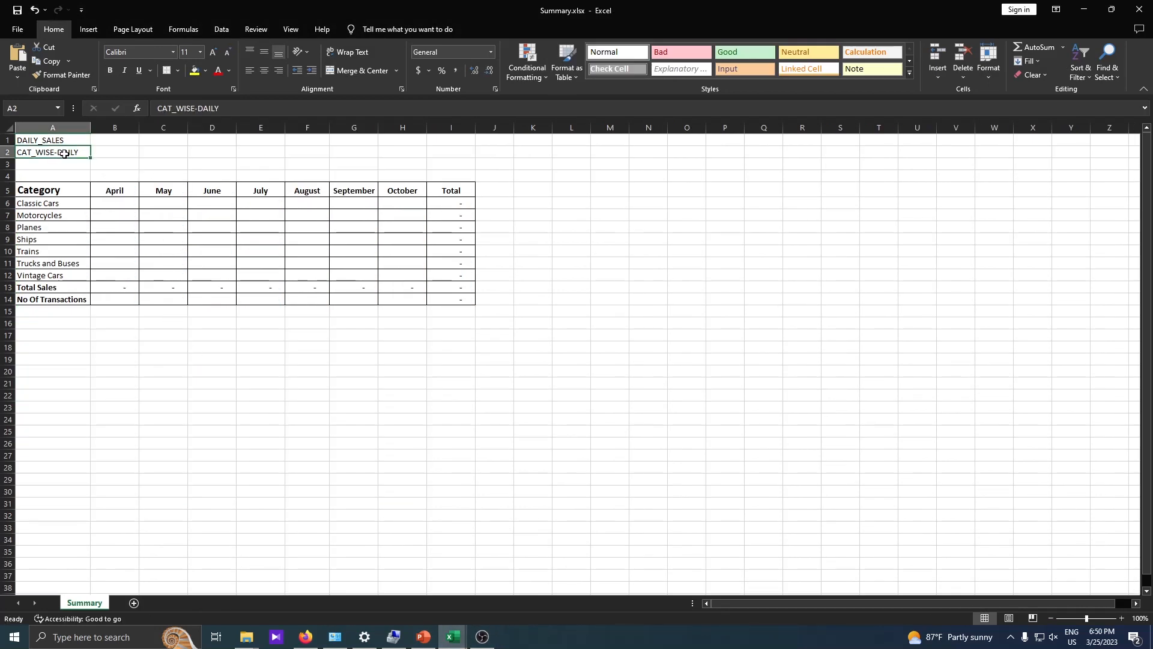
type("CAT_WISE-DAILY")
left_click_drag(56, 139, 58, 149)
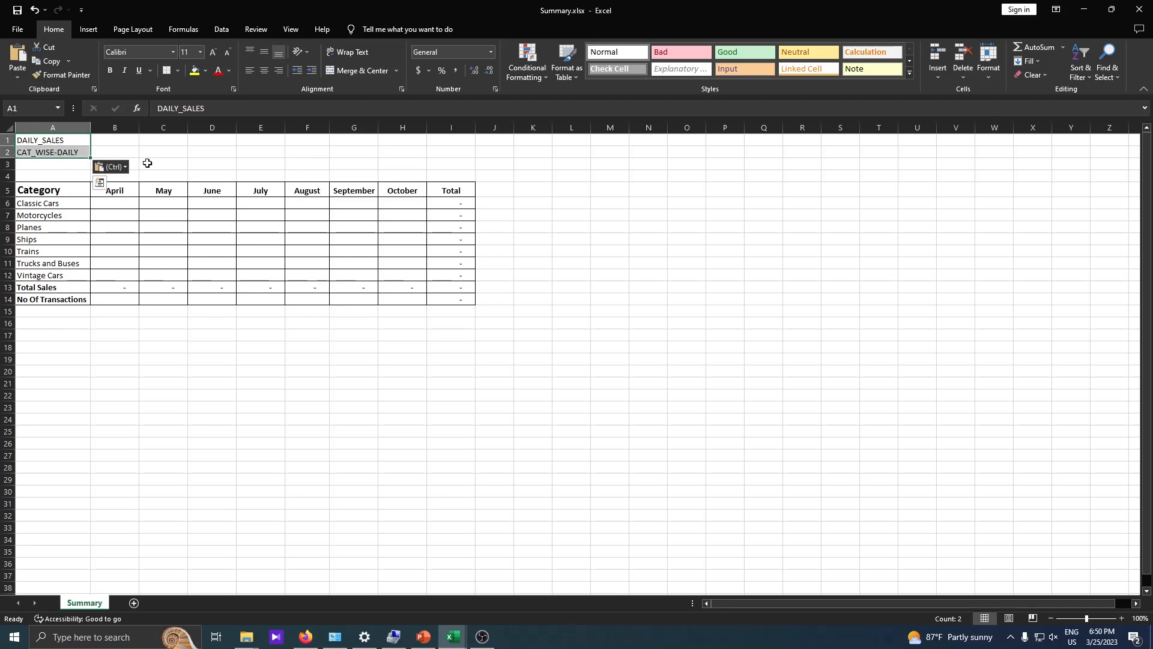
left_click(117, 202)
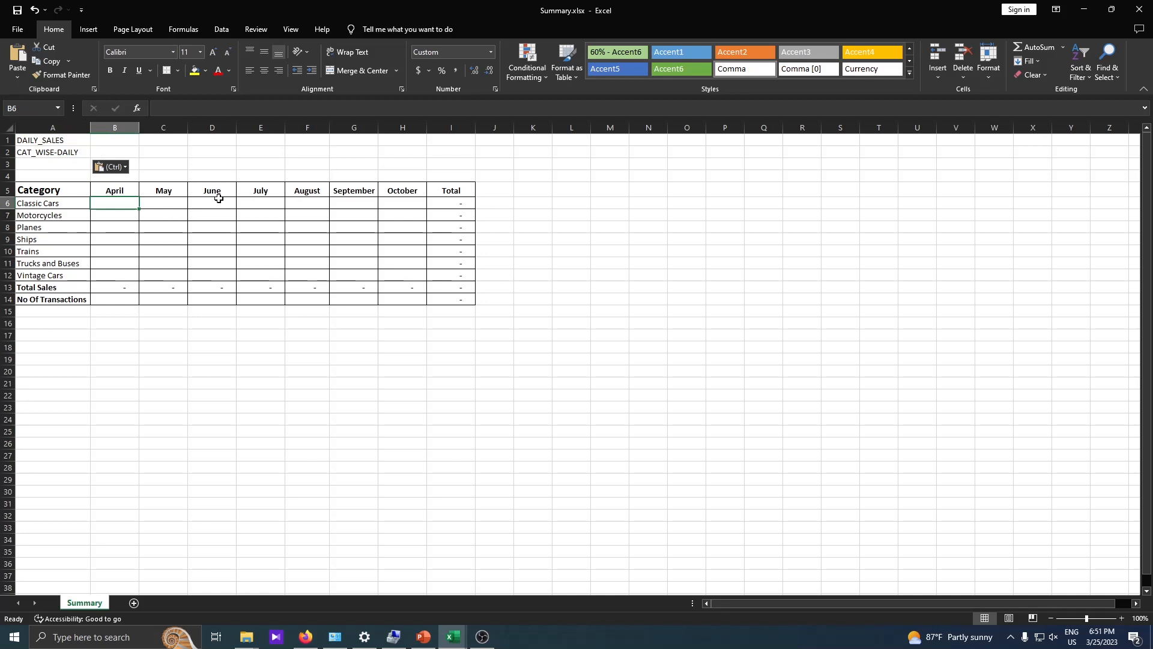
Start and abandon trial link formulas in B6 and B20.
type("=")
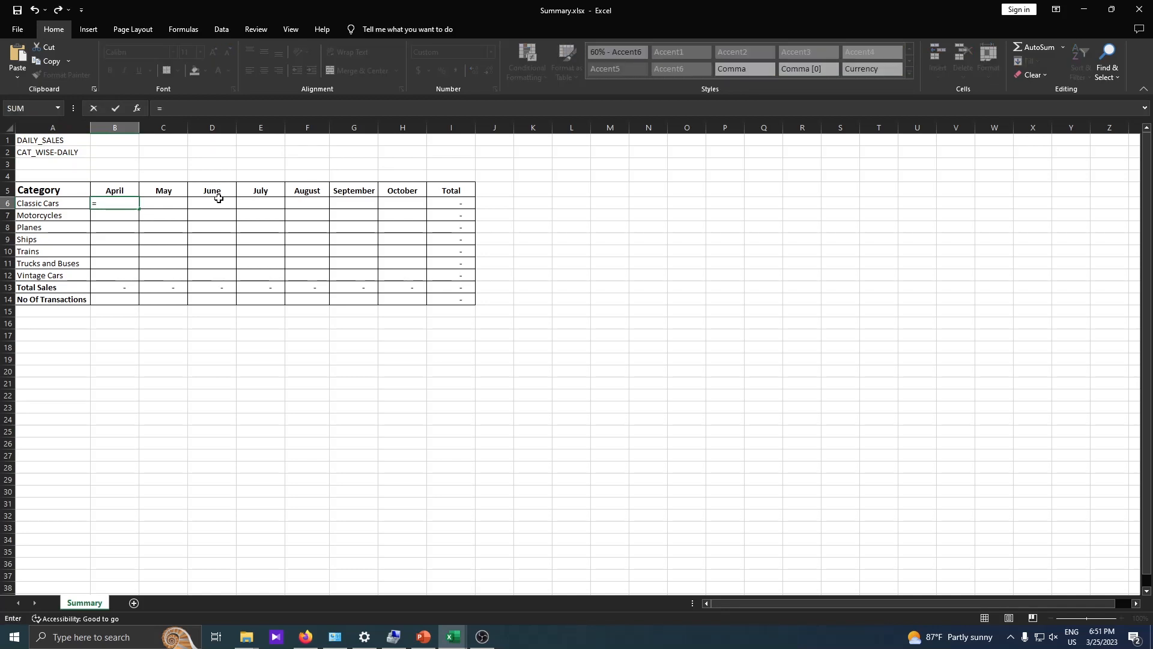
key("Escape")
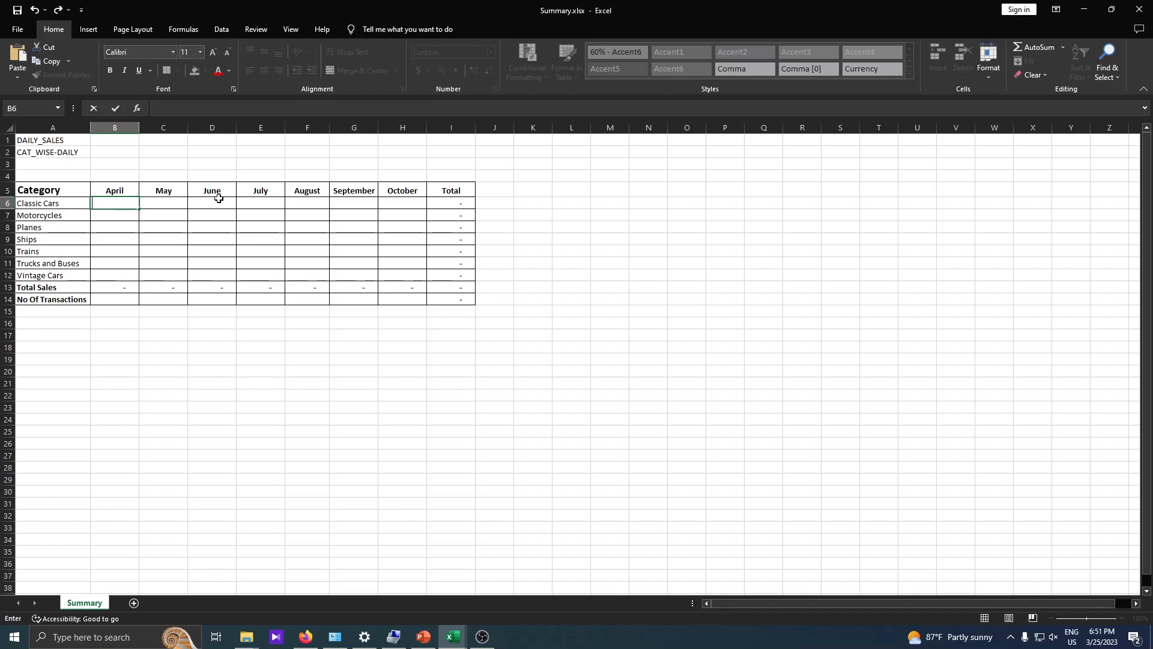
key("Down")
key("Down")
key("Down")
key("Down")
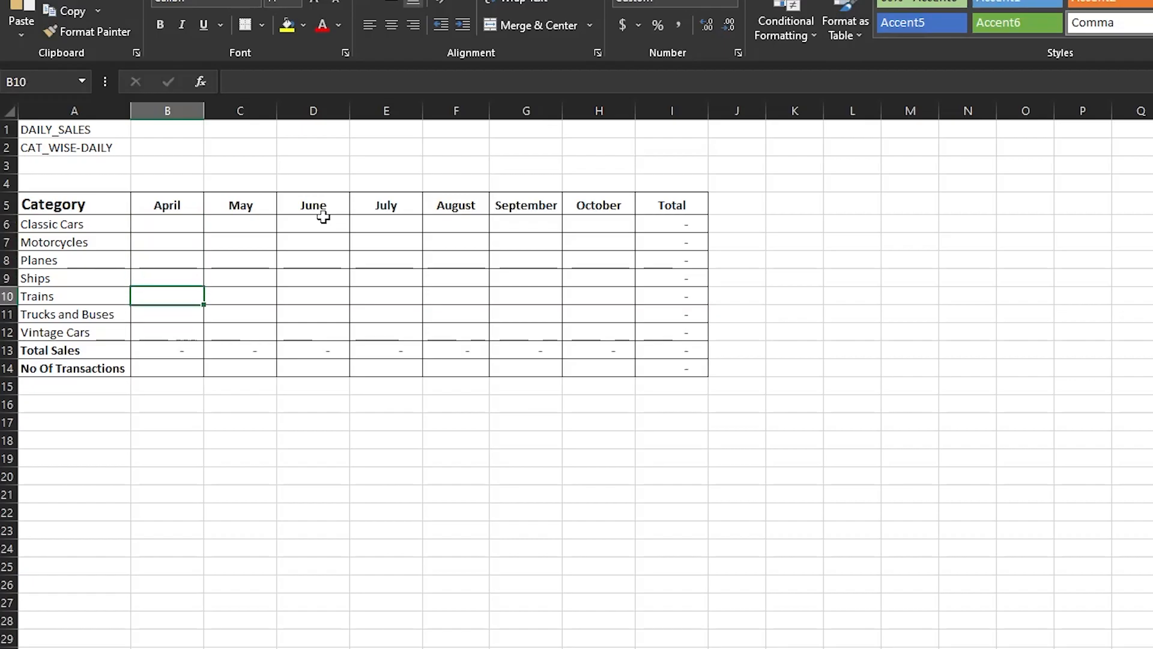
key("Up")
key("Up")
key("Up")
key("Up")
left_click(168, 476)
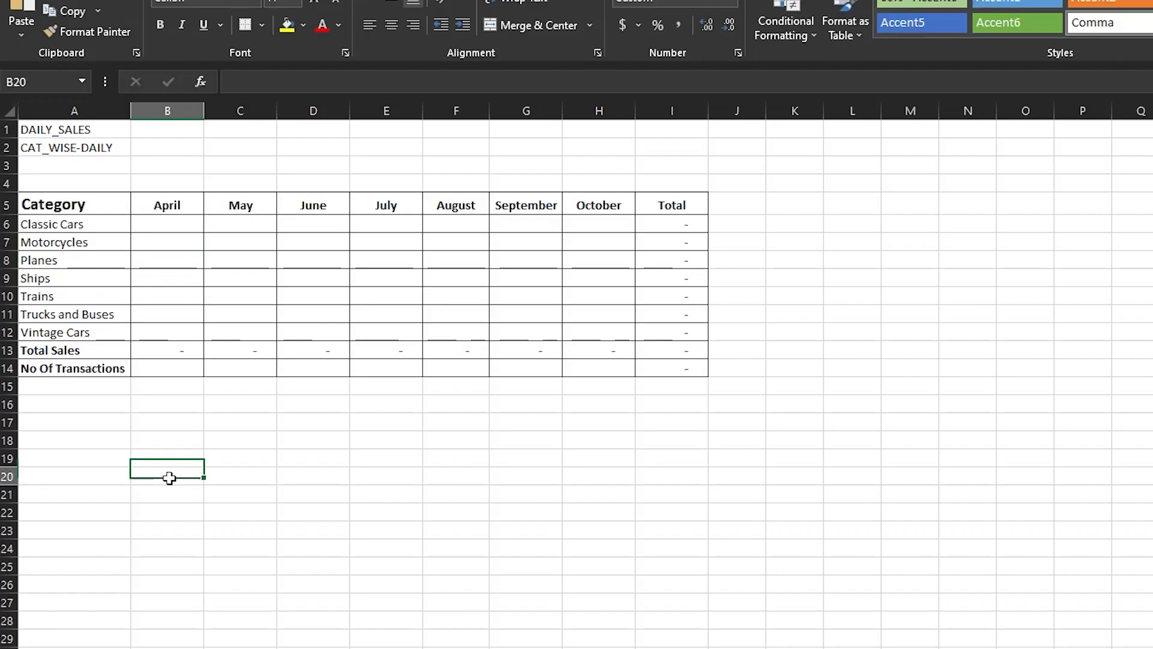
type("=")
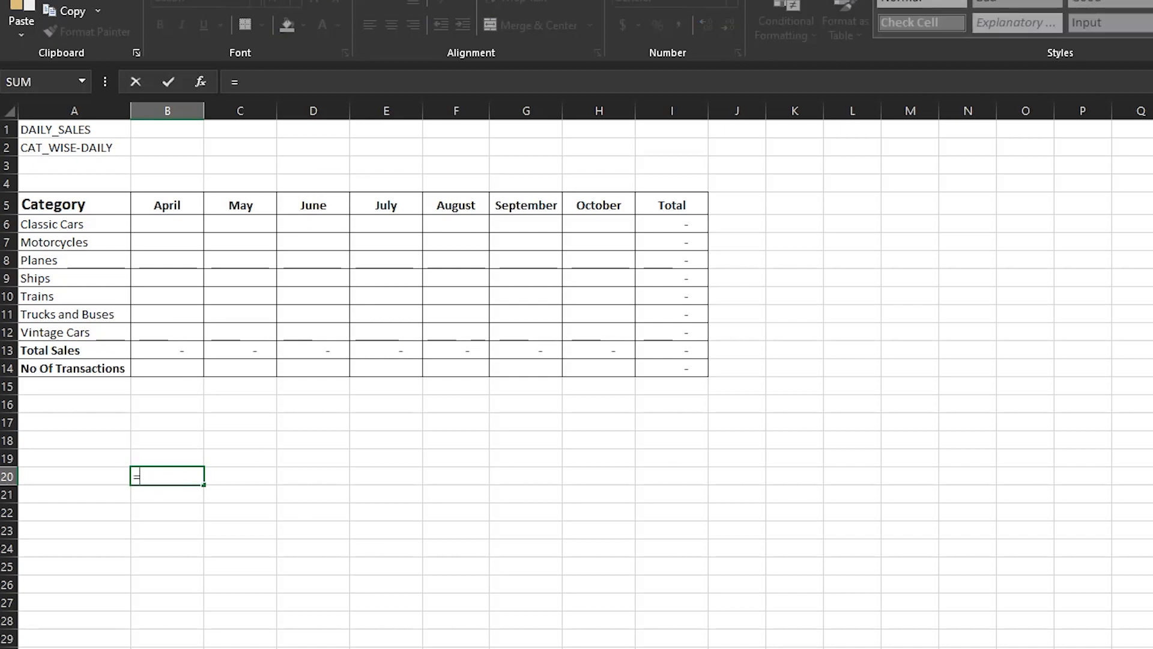
key("alt+Tab")
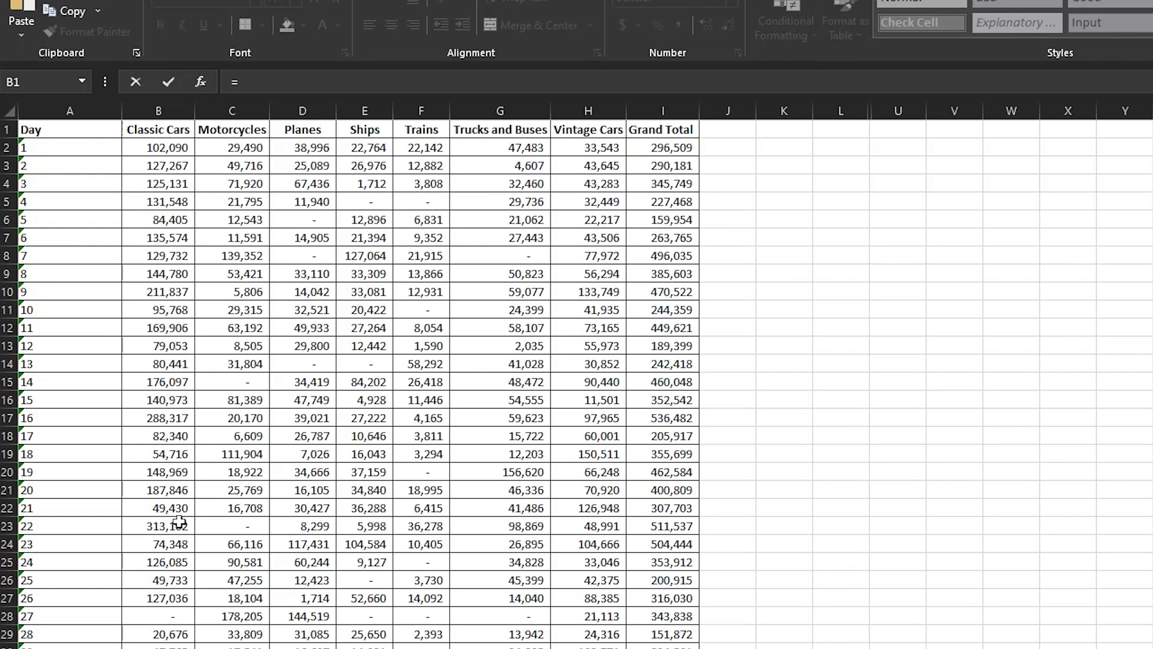
key("Escape")
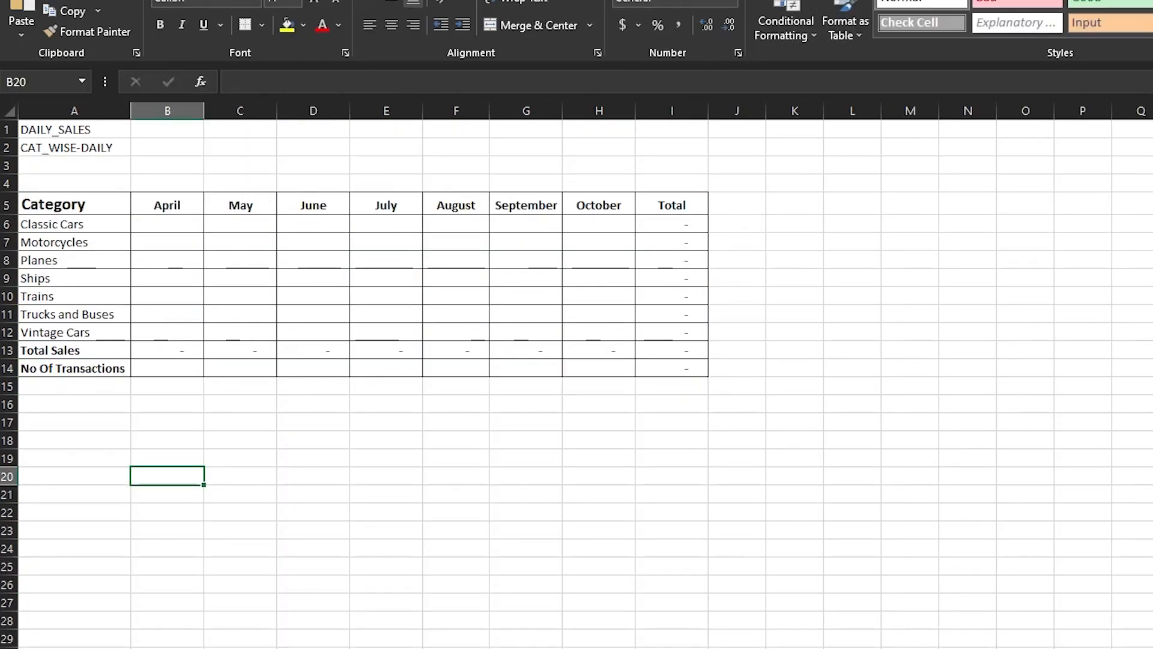
Link B16 to April-2022's CAT_WISE-DAILY cell B2 (102,090) and inspect its formula.
left_click(181, 412)
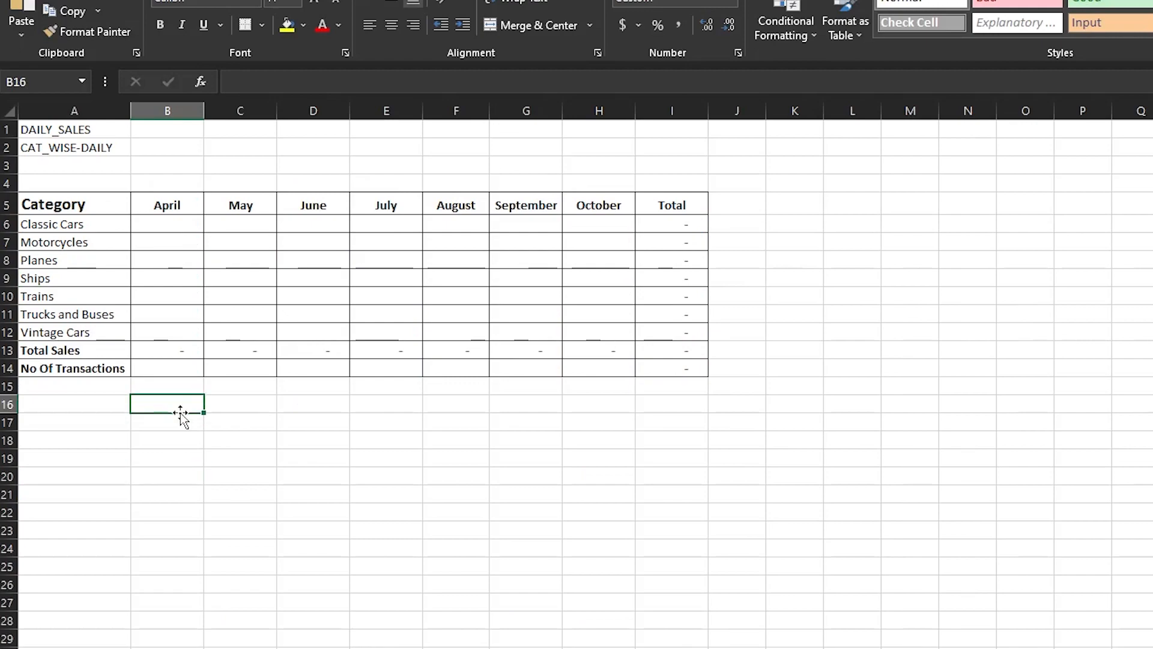
type("=")
mouse_move(453, 636)
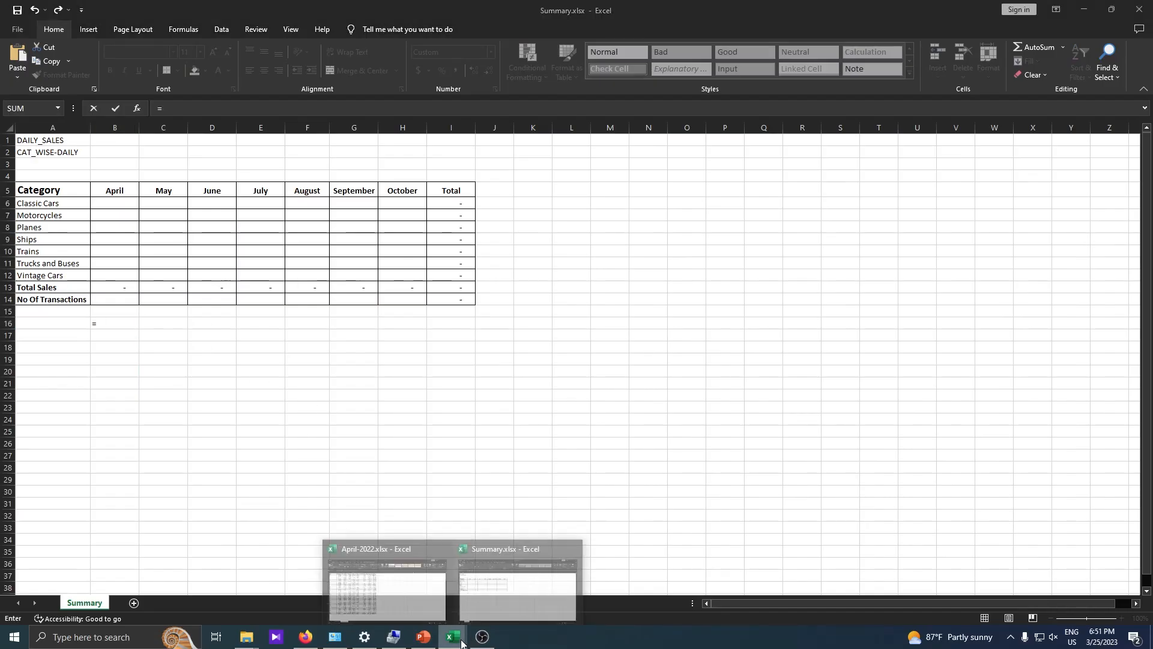
left_click(390, 588)
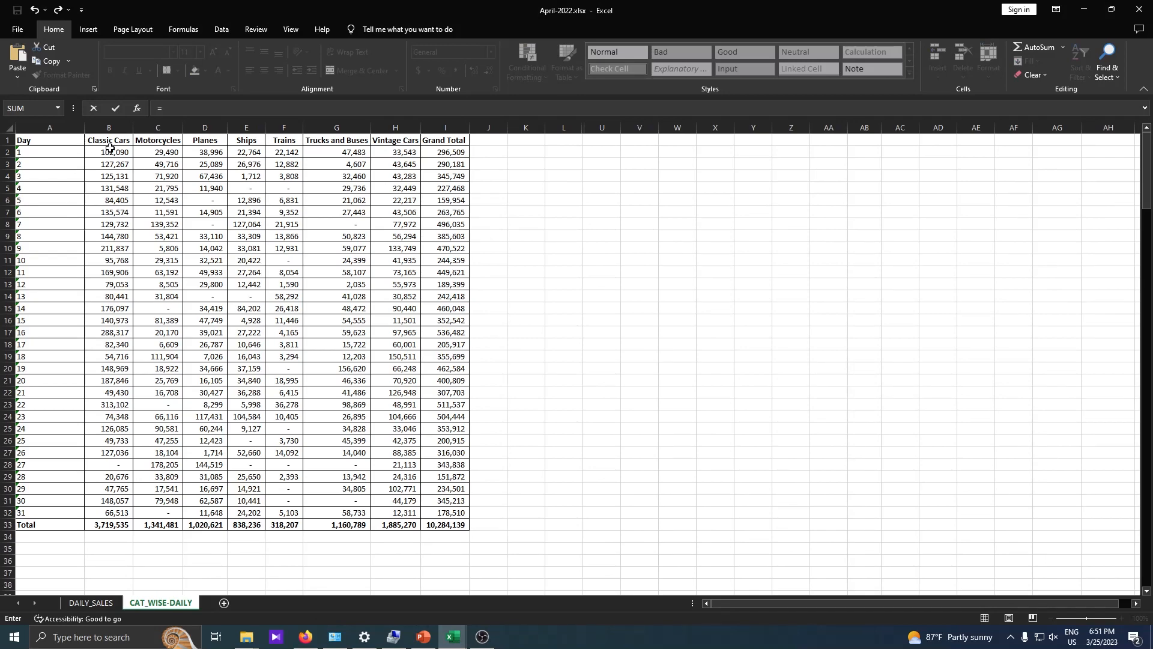
left_click(113, 152)
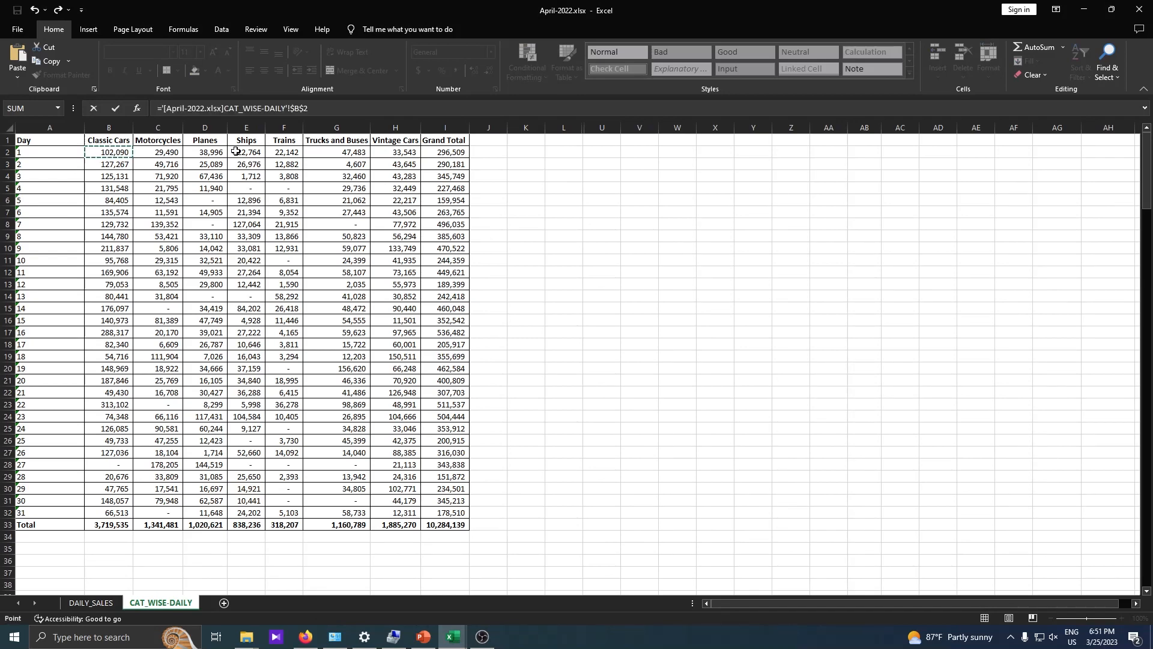
key("Return")
left_click(120, 324)
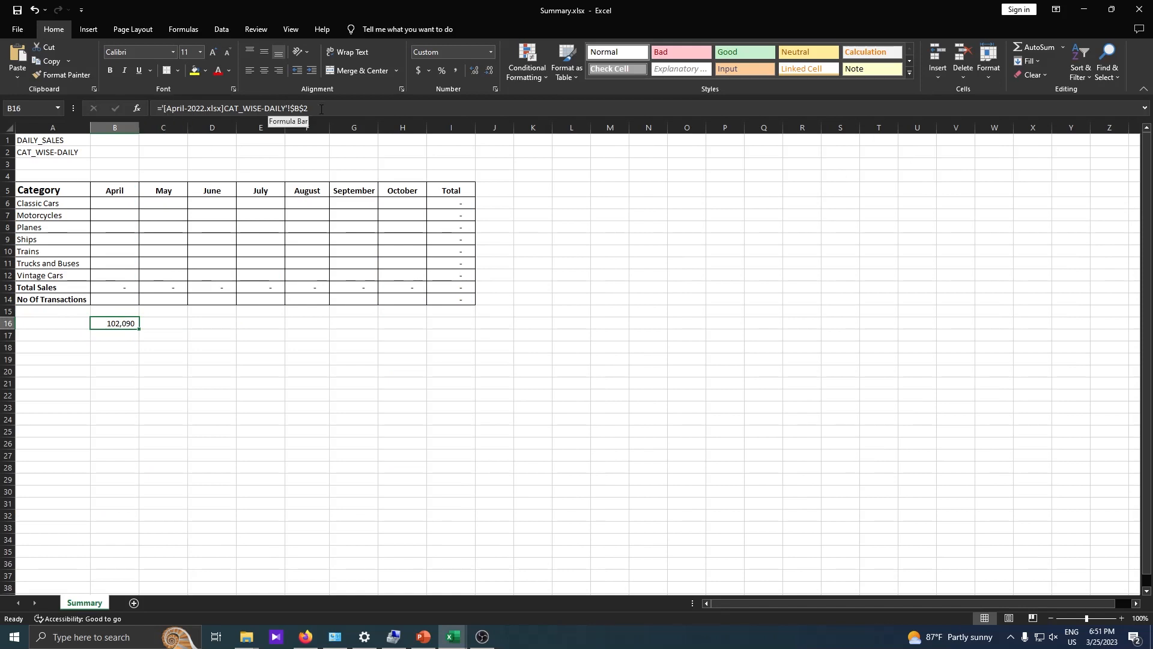
left_click(301, 108)
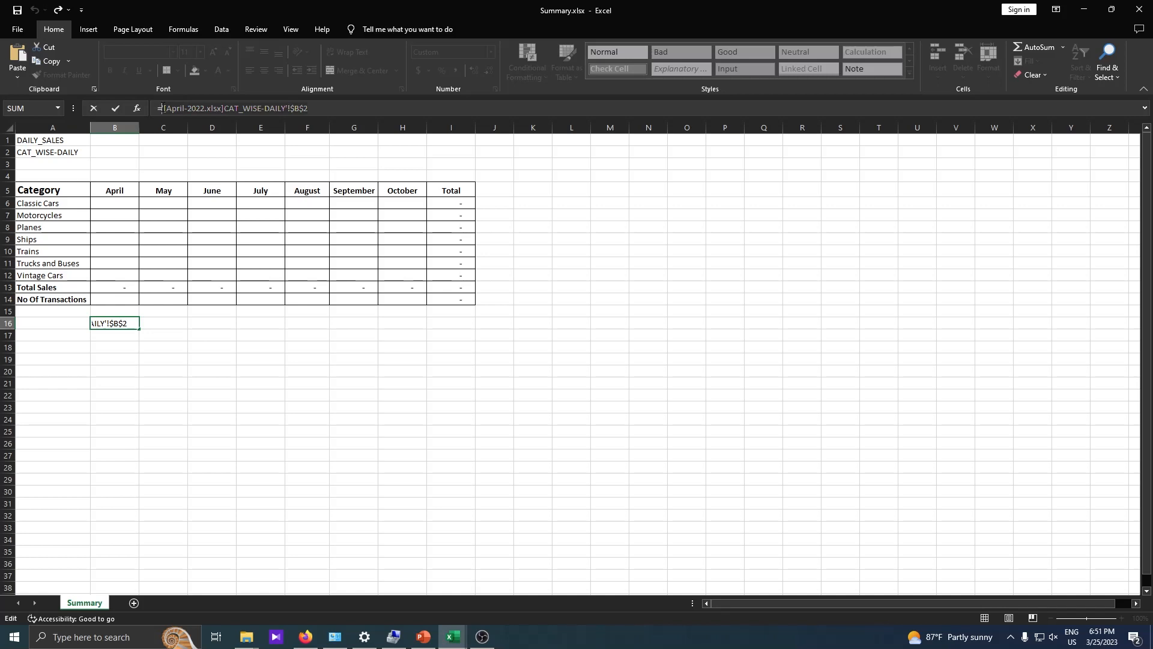
Turn B16's link into text by adding an apostrophe and deleting the leading equals sign.
type("'")
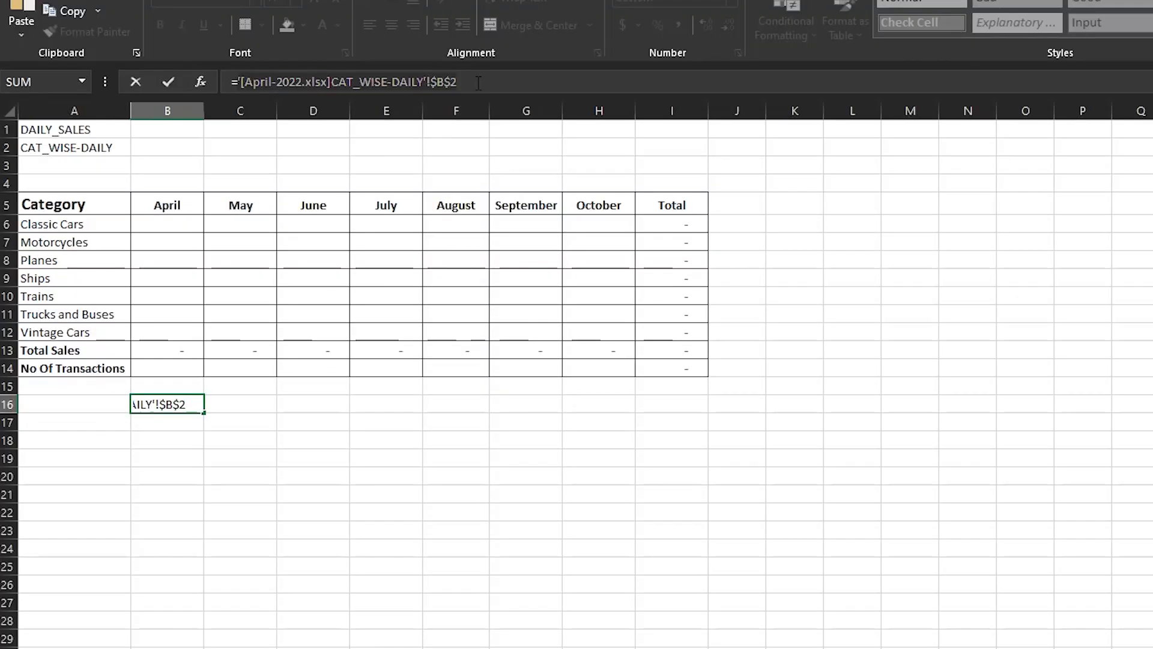
left_click(502, 83)
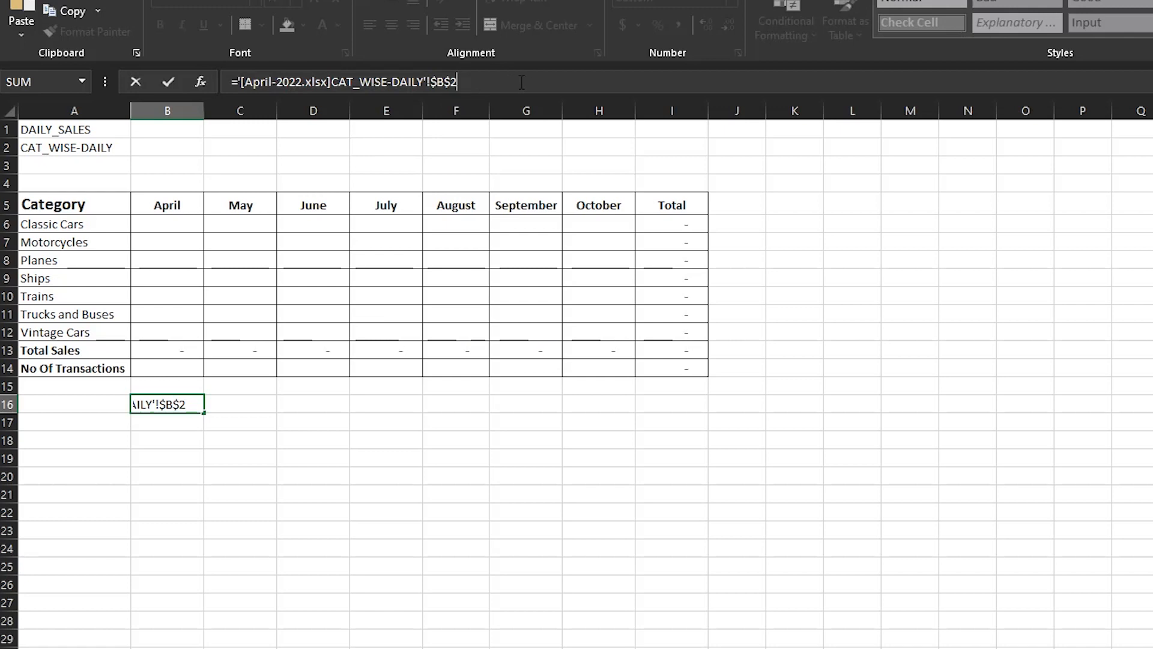
left_click(236, 81)
key("BackSpace")
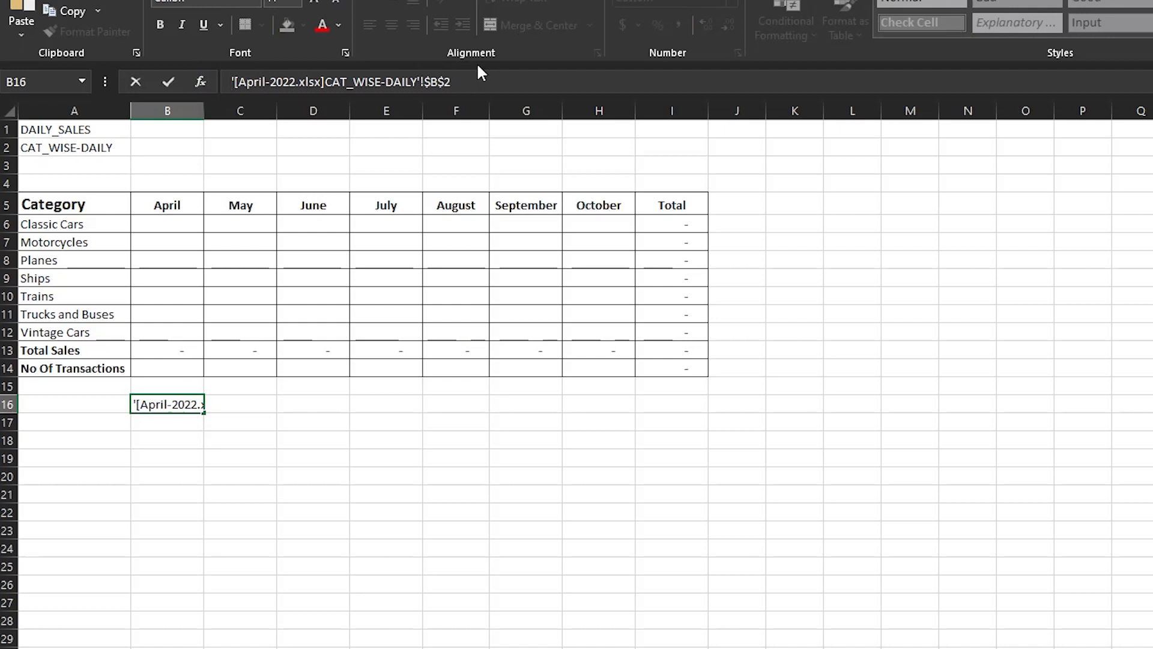
key("Return")
Re-edit B16 and keep it as the plain text '[April-2022.xlsx]CAT_WISE-DAILY'!$B$2.
left_click(153, 402)
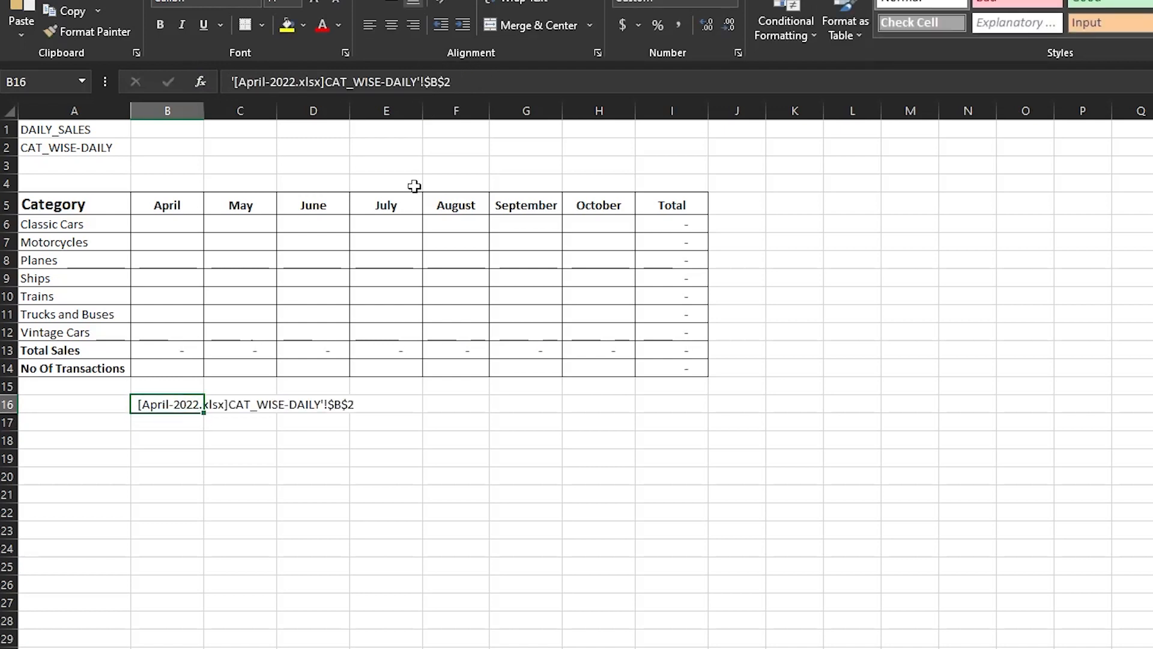
left_click(481, 73)
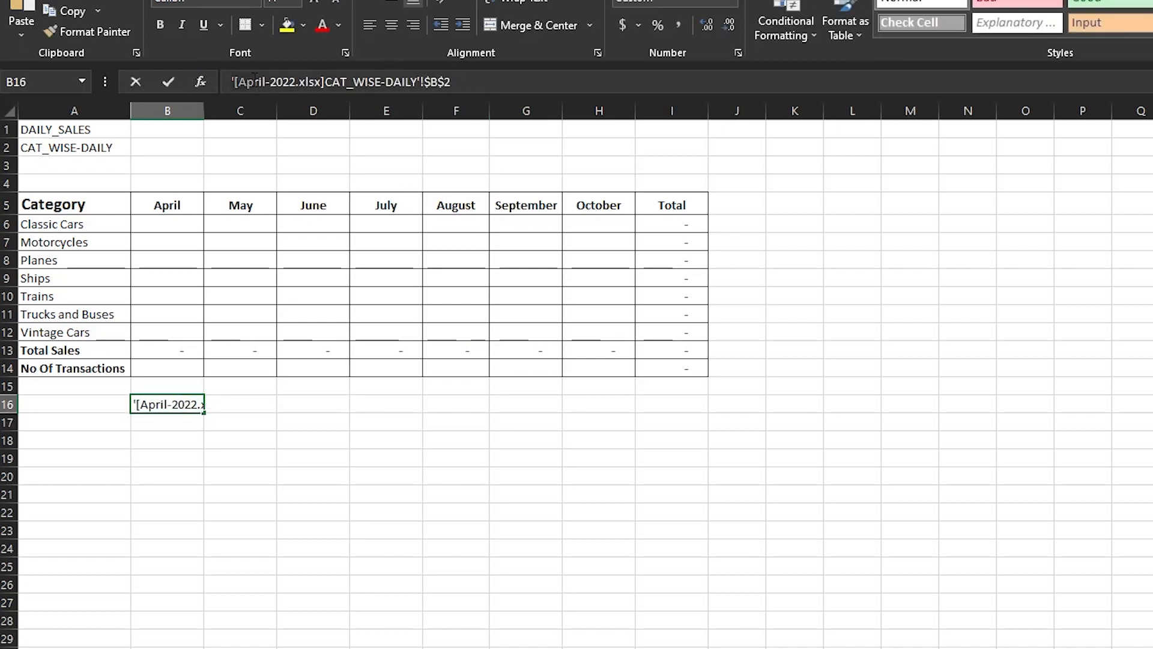
key("Return")
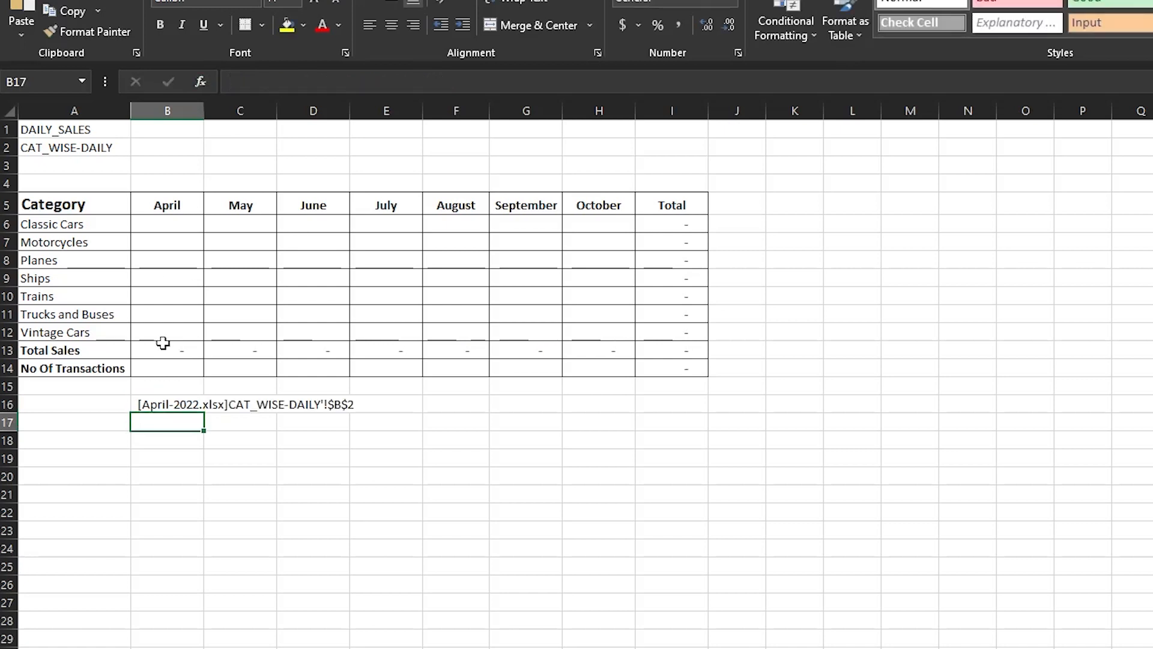
left_click(170, 402)
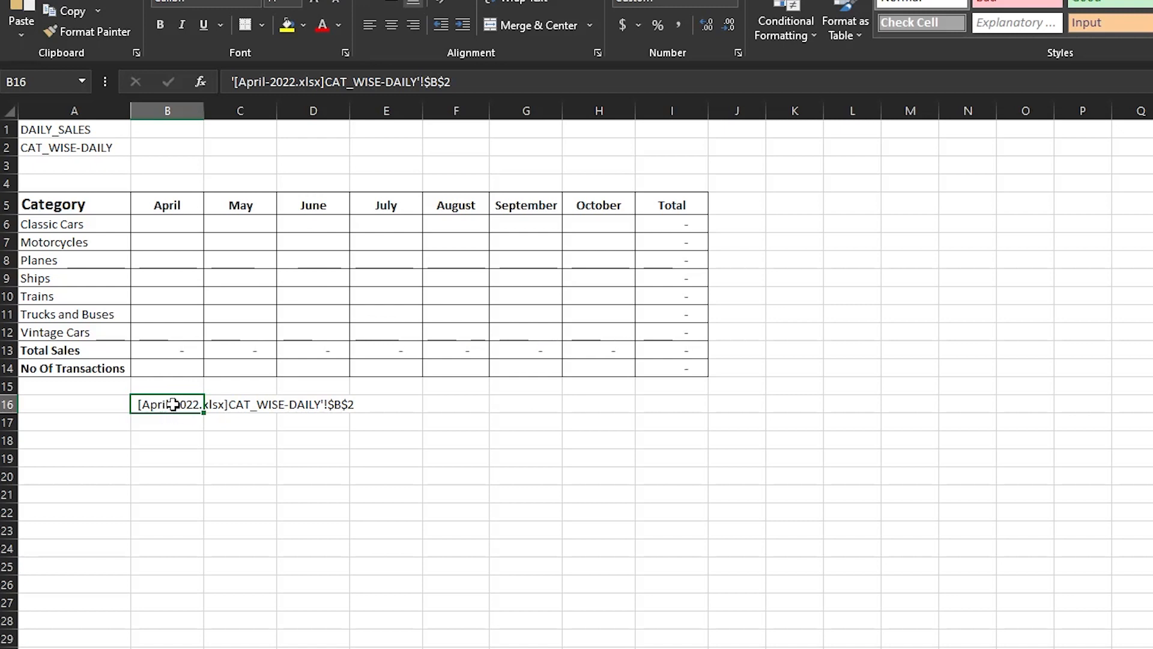
left_click(228, 80)
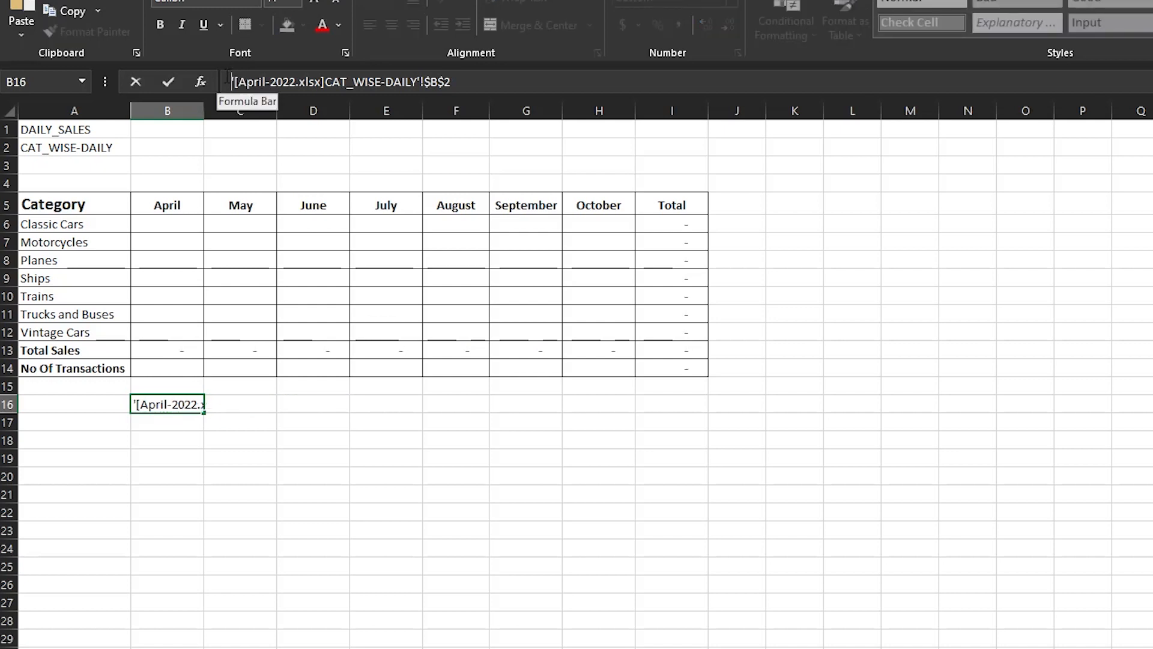
type("=")
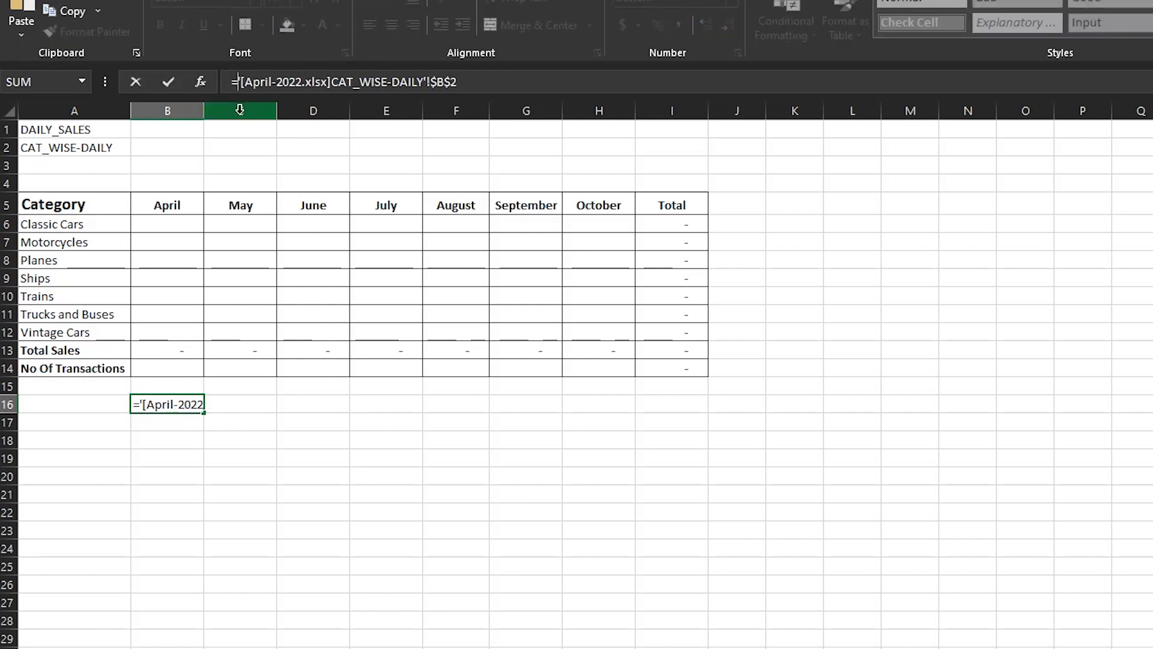
key("BackSpace")
key("Return")
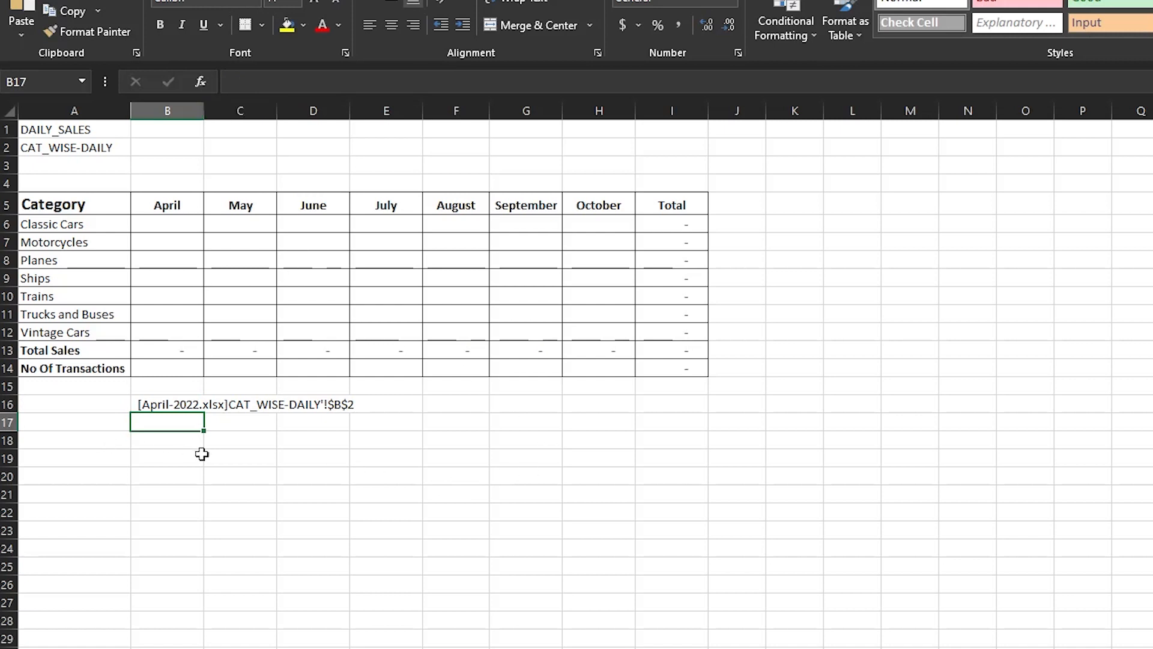
Start and cancel an INDIRECT formula in B19, then review B16's text reference.
left_click(202, 455)
type("=")
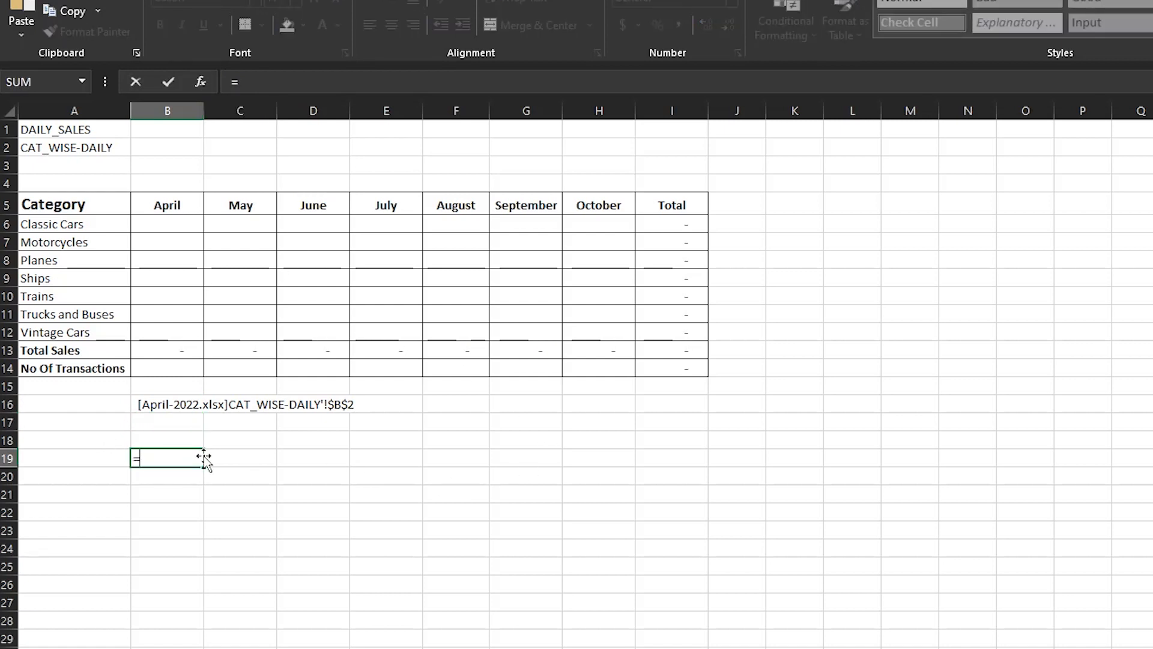
type("indire")
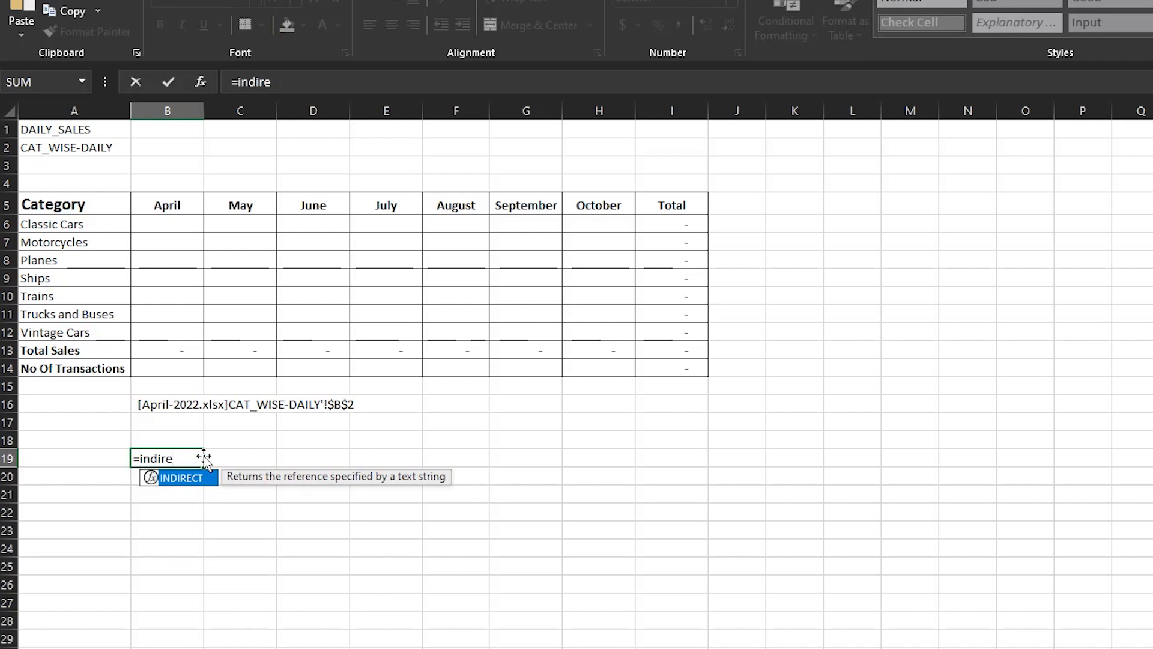
key("Escape")
key("Escape")
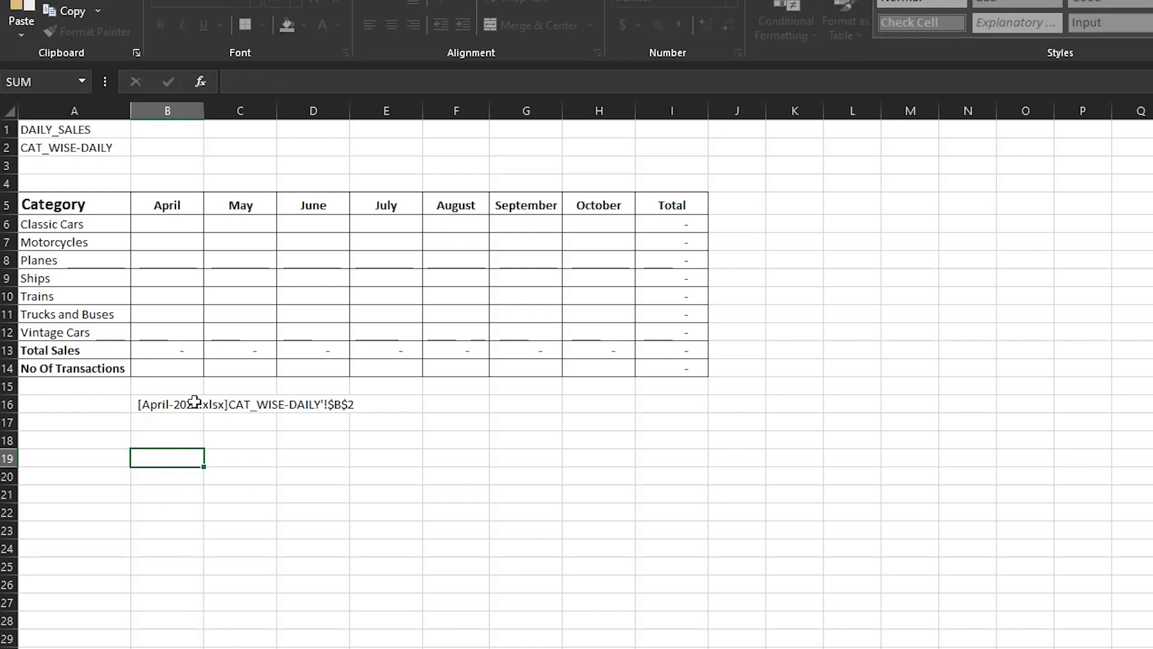
left_click(195, 401)
left_click(297, 78)
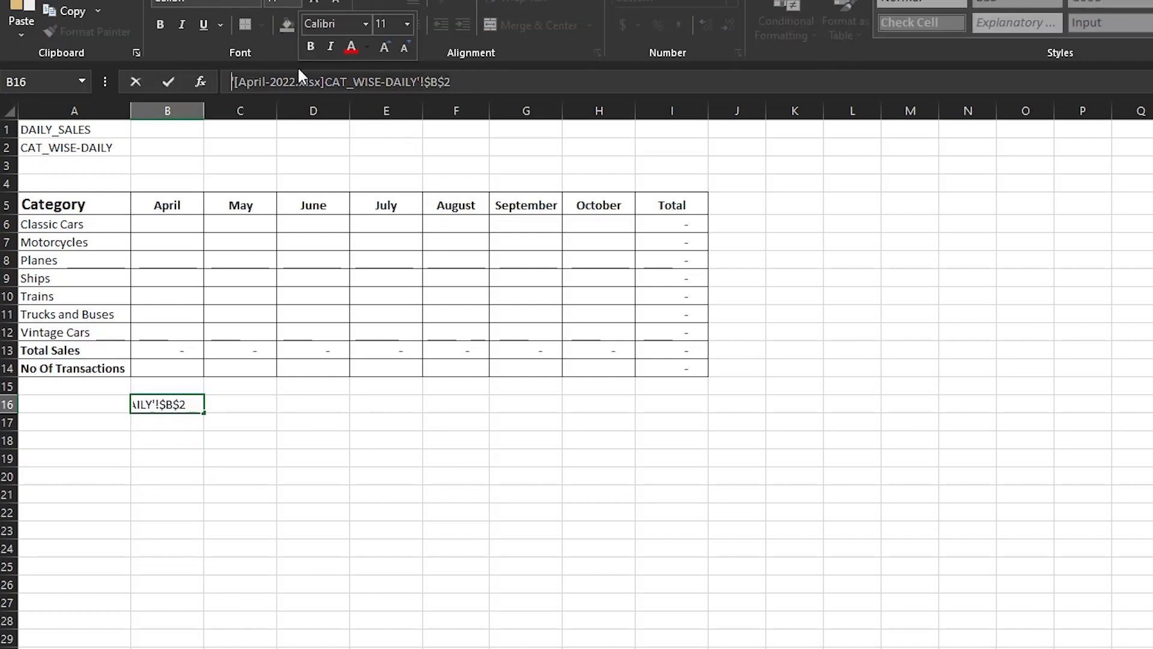
Enter =INDIRECT("'[April-2022.xlsx]CAT_WISE-DAILY'!$B$2") in B18, format with Comma Style, no decimals, and compare with B16.
left_click(178, 443)
type("=")
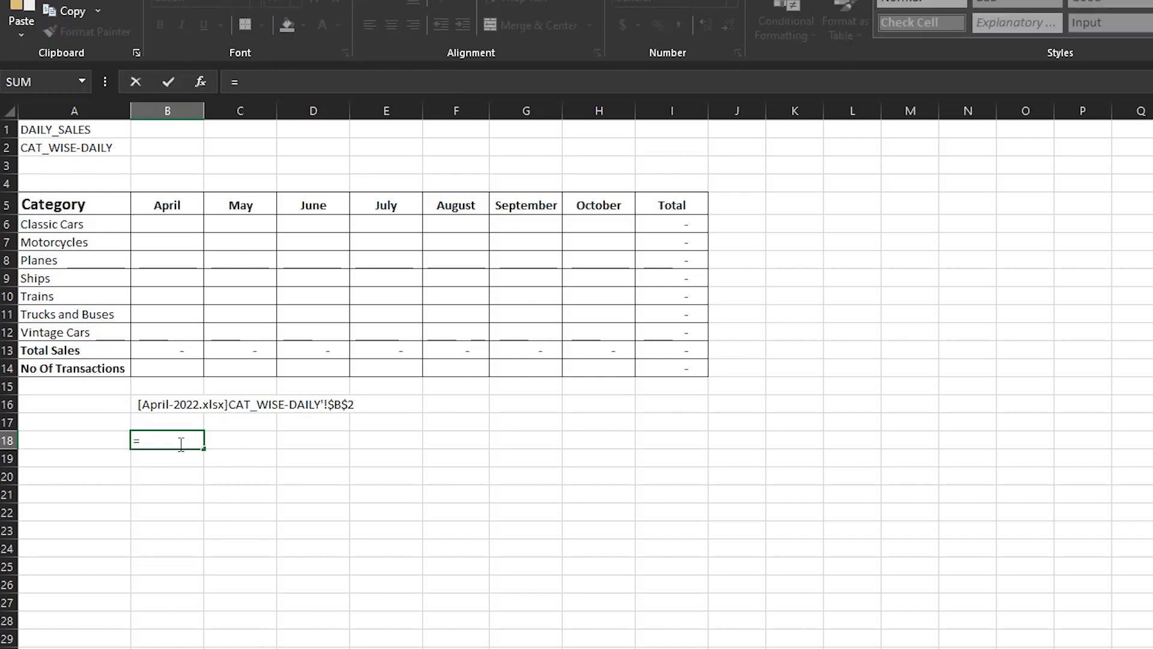
type("INDIRECT(\"'[April-2022.xlsx]CAT_WISE-DAILY'!$B$2\"")
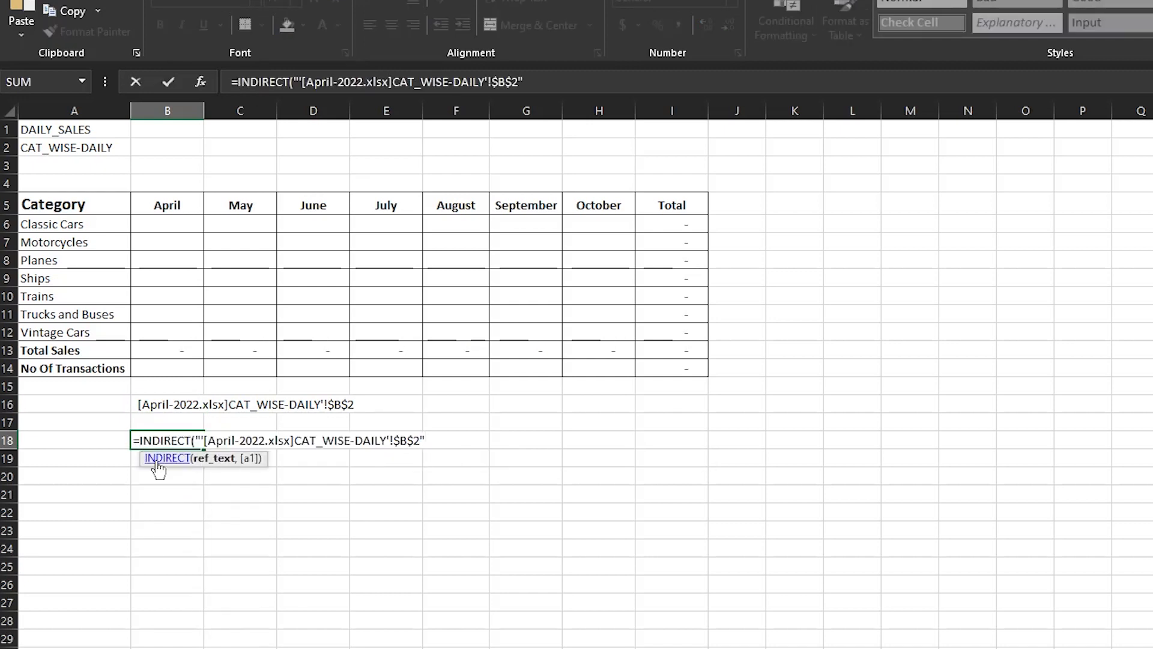
type(")")
key("Return")
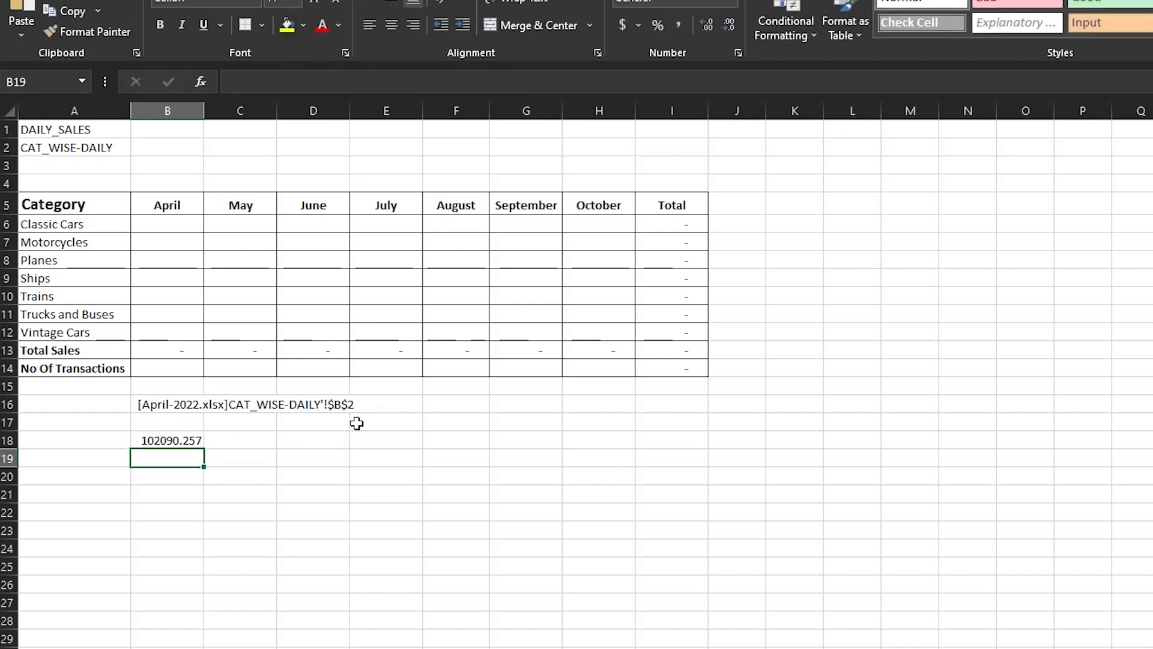
key("Up")
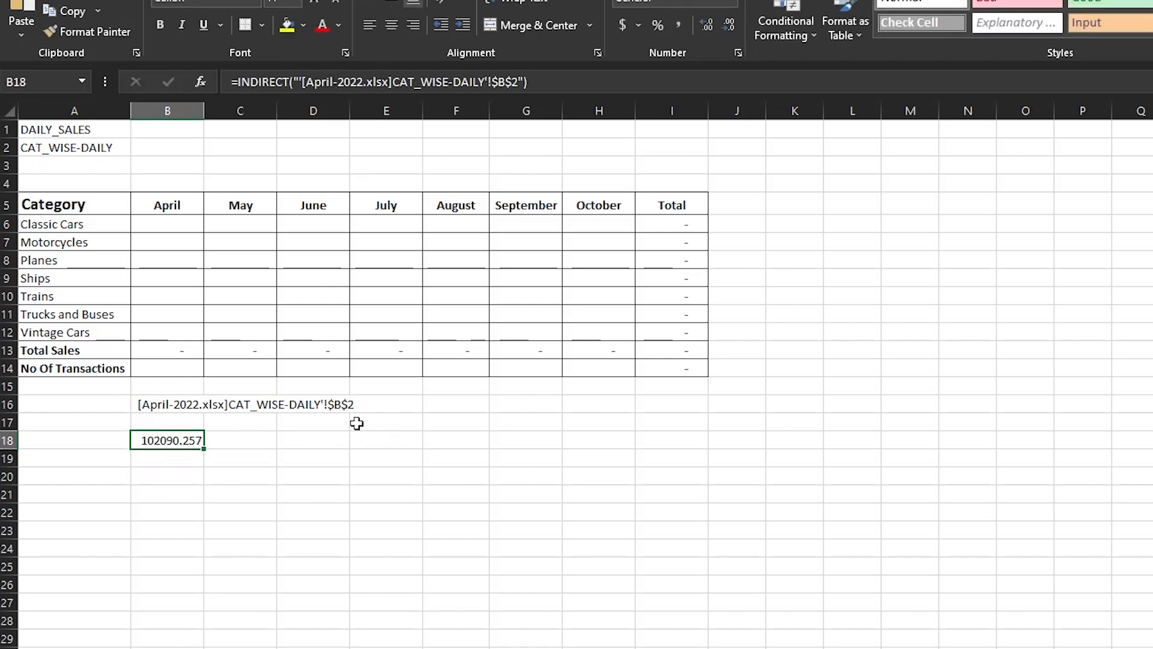
left_click(681, 24)
left_click(727, 25)
left_click(727, 25)
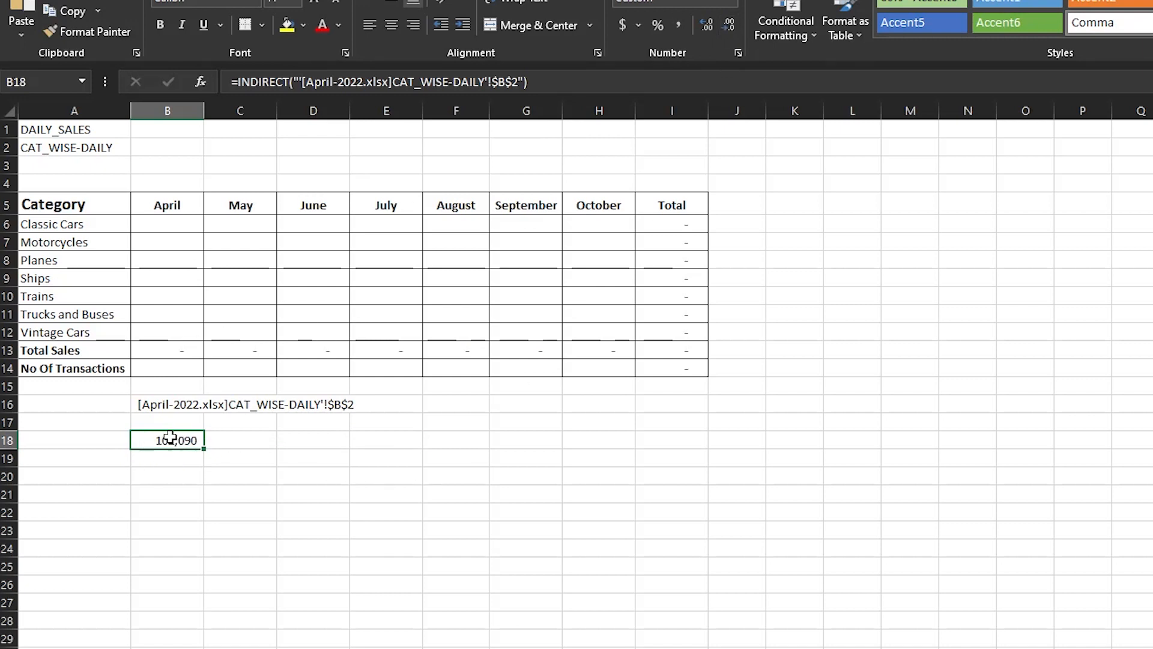
left_click(168, 404)
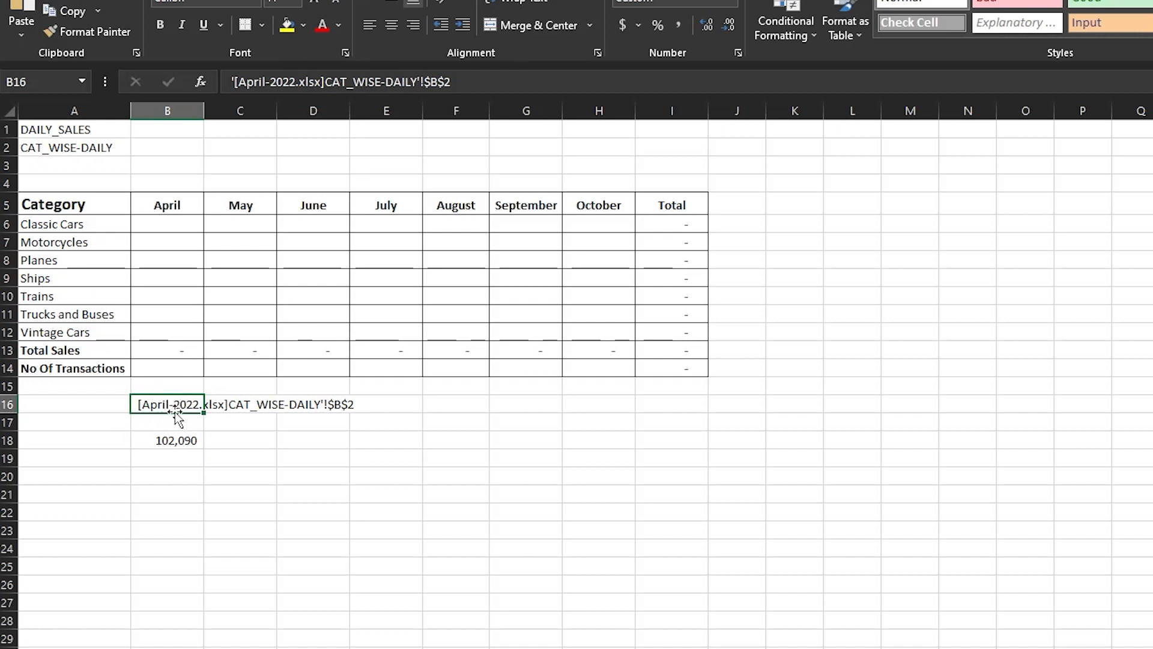
left_click(161, 437)
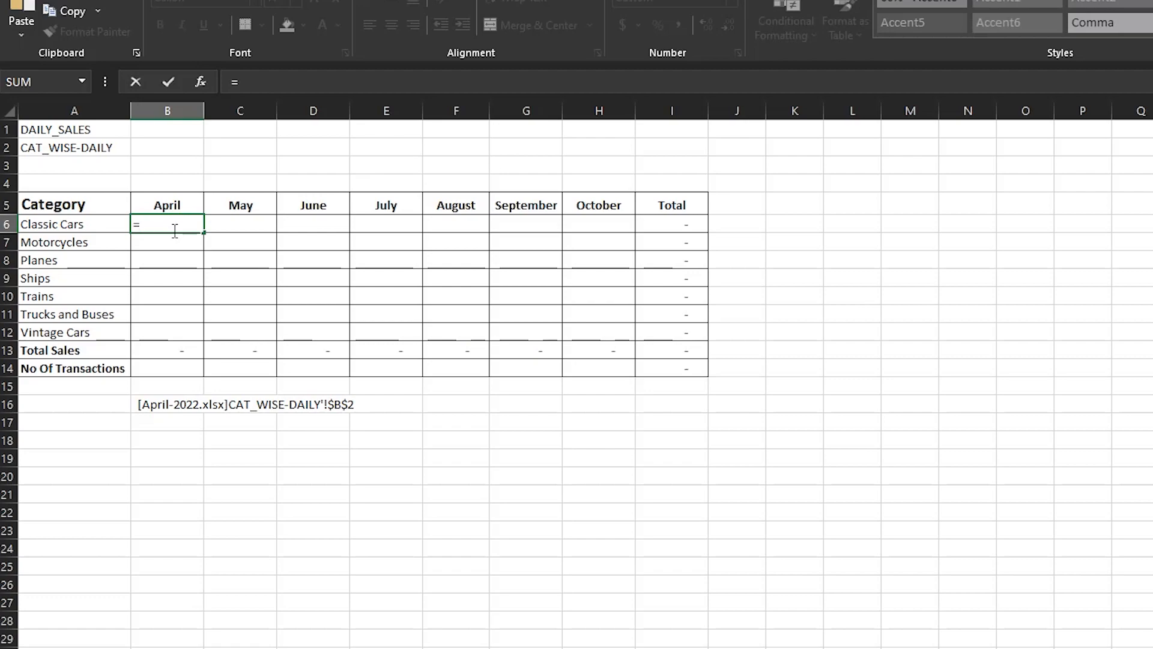
key("BackSpace")
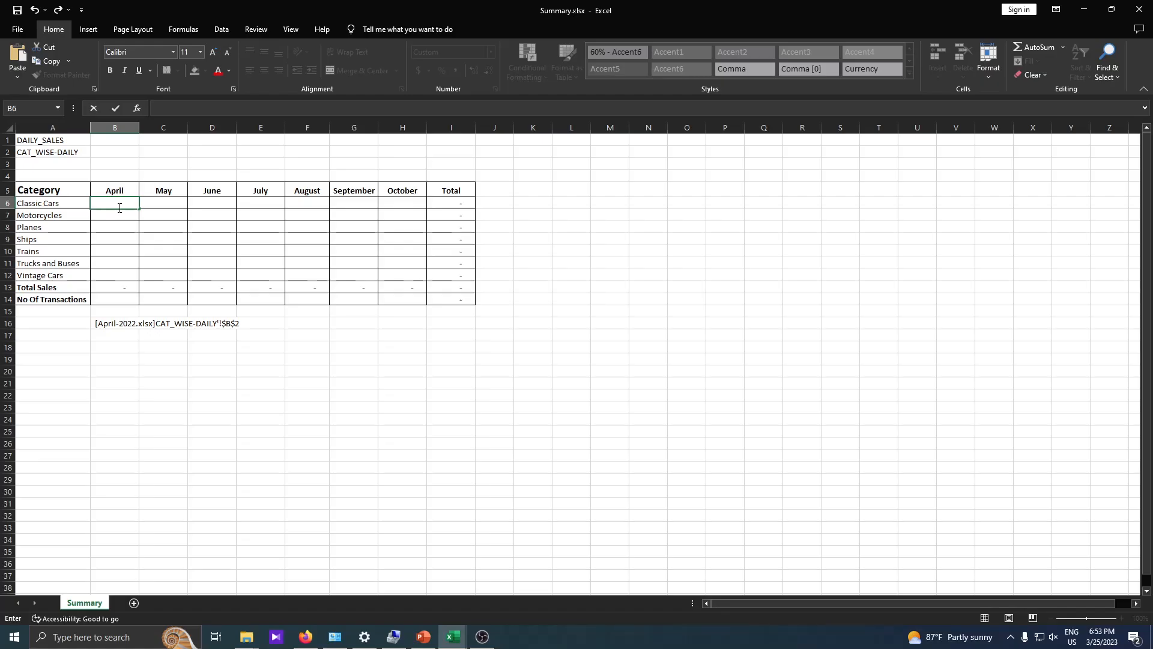
key("Return")
left_click(116, 202)
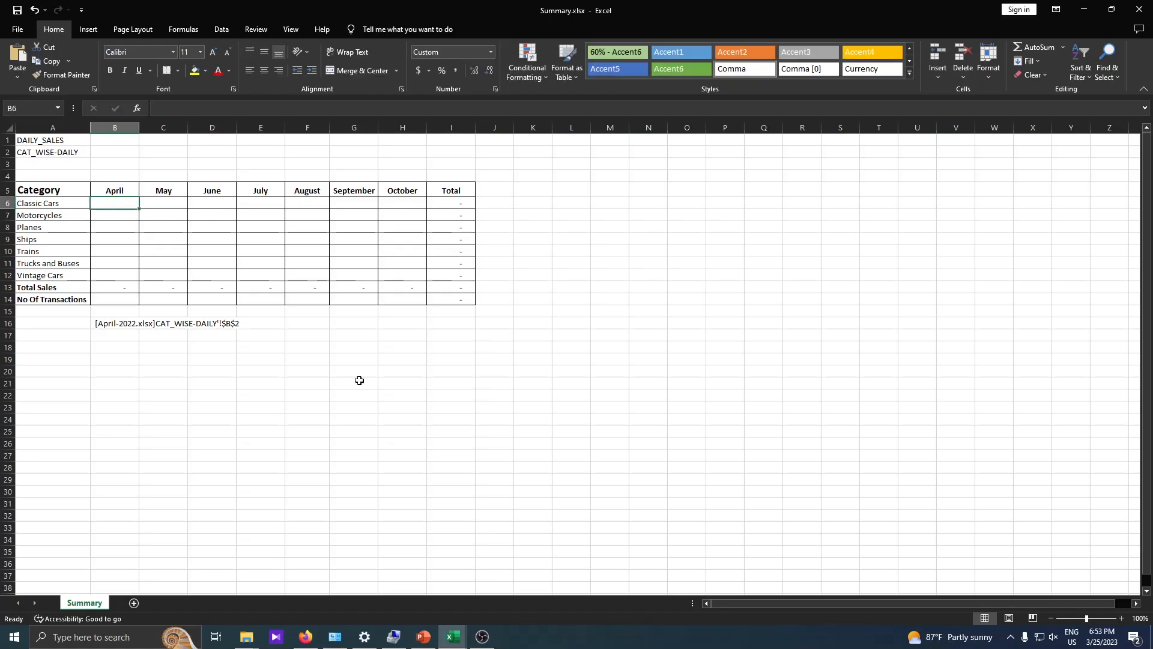
mouse_move(455, 639)
left_click(375, 594)
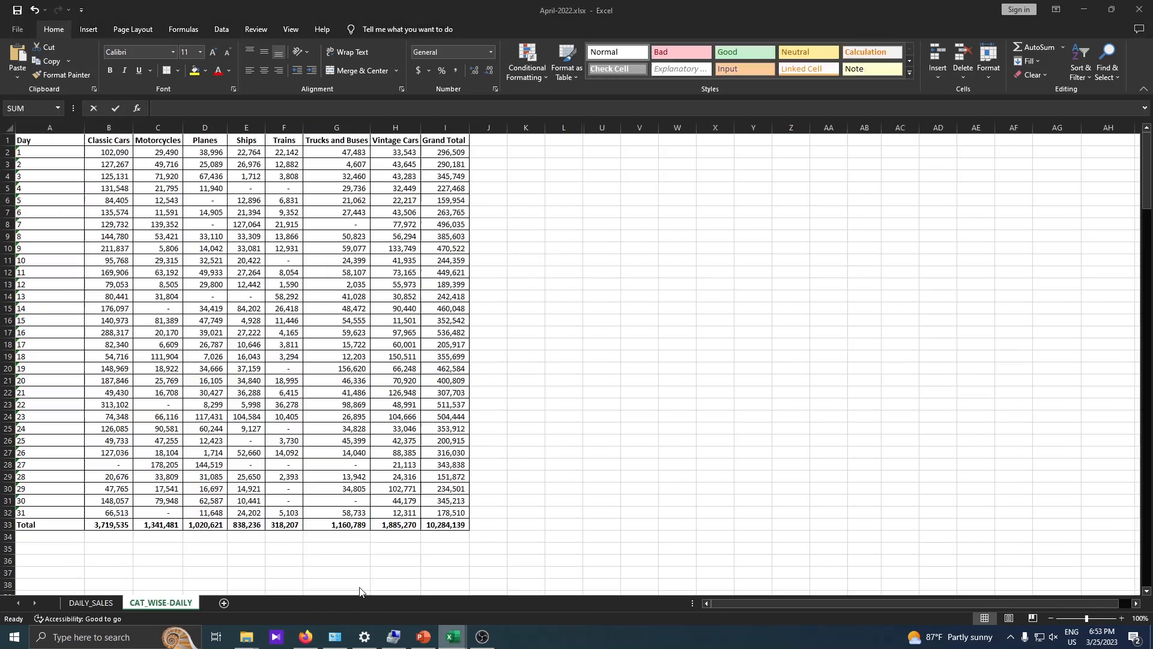
left_click(113, 526)
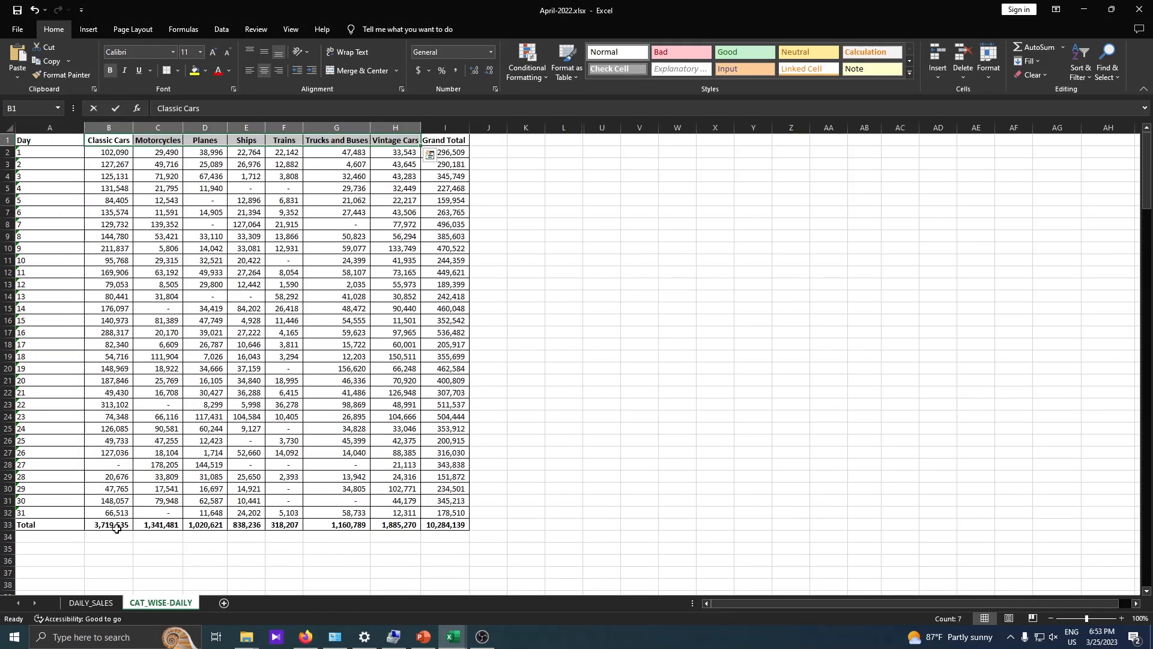
left_click_drag(113, 526, 406, 527)
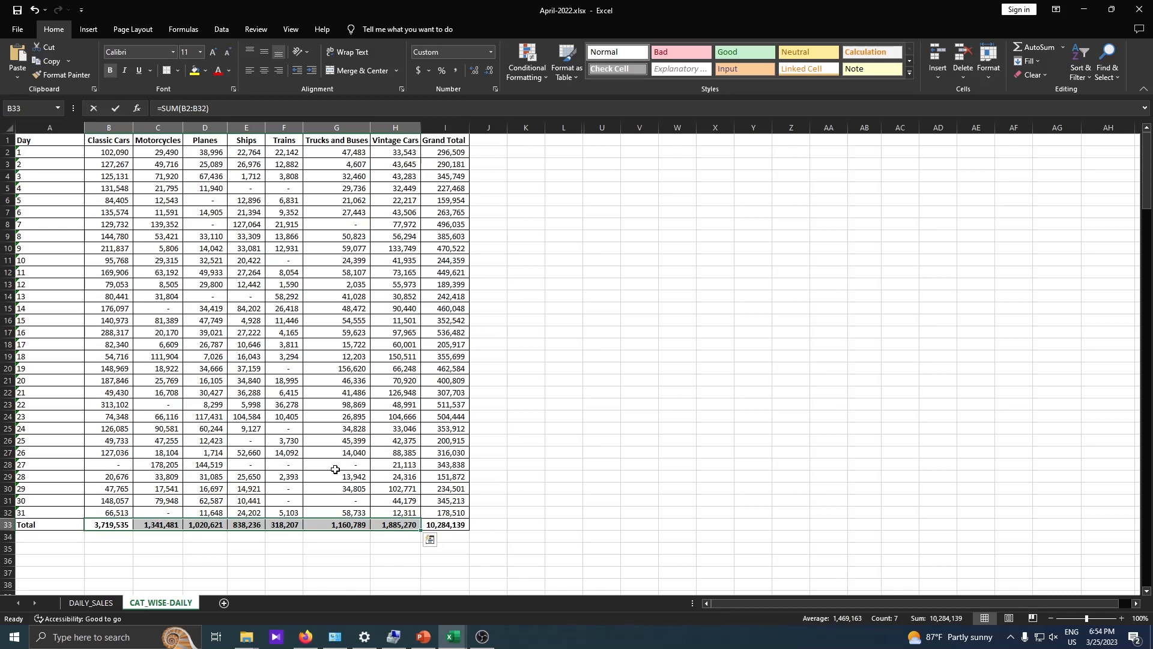
left_click_drag(56, 142, 76, 511)
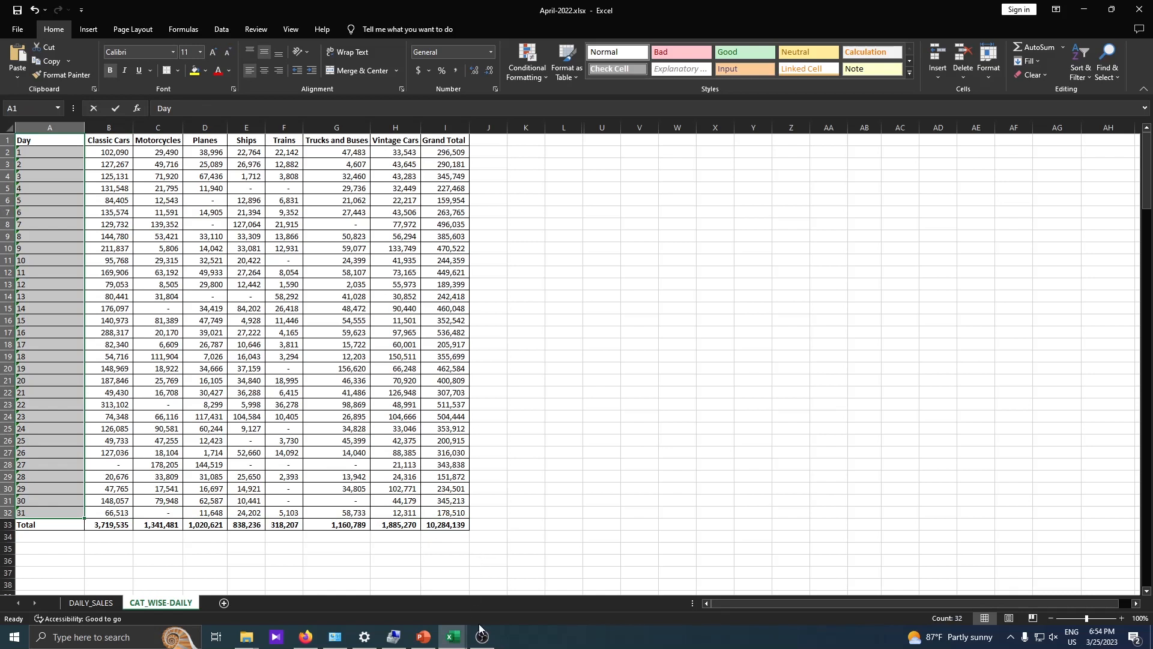
mouse_move(454, 637)
left_click(508, 566)
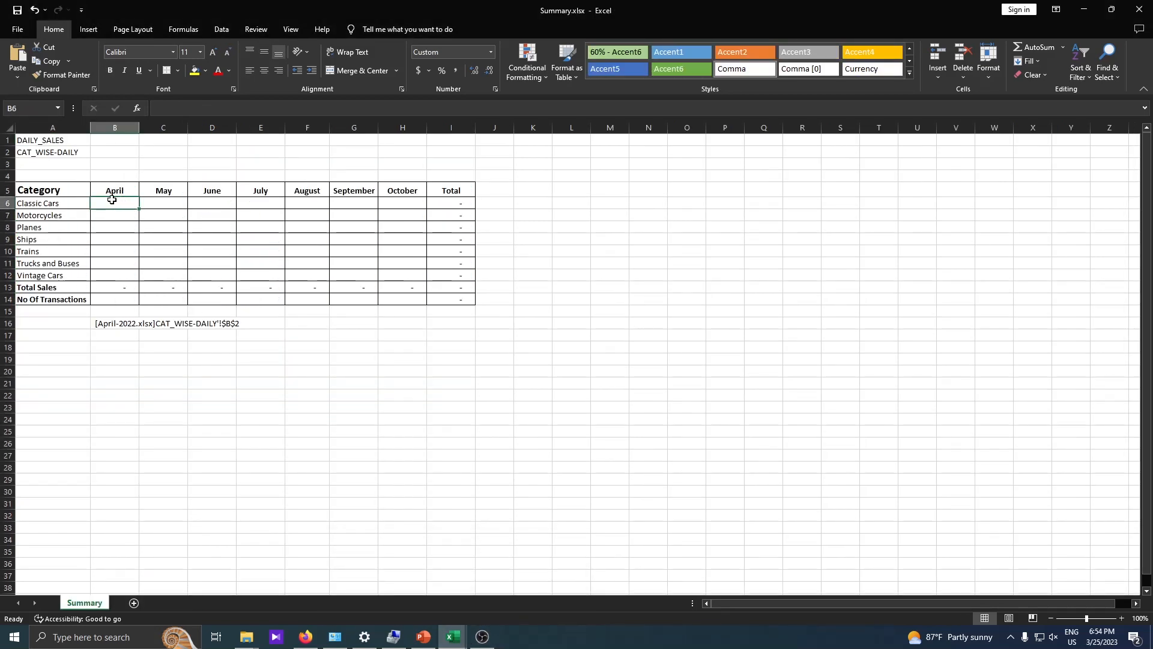
Begin =VLOOKUP("Total", in B6 and bring up April-2022's CAT_WISE-DAILY sheet.
left_click_drag(112, 199, 406, 206)
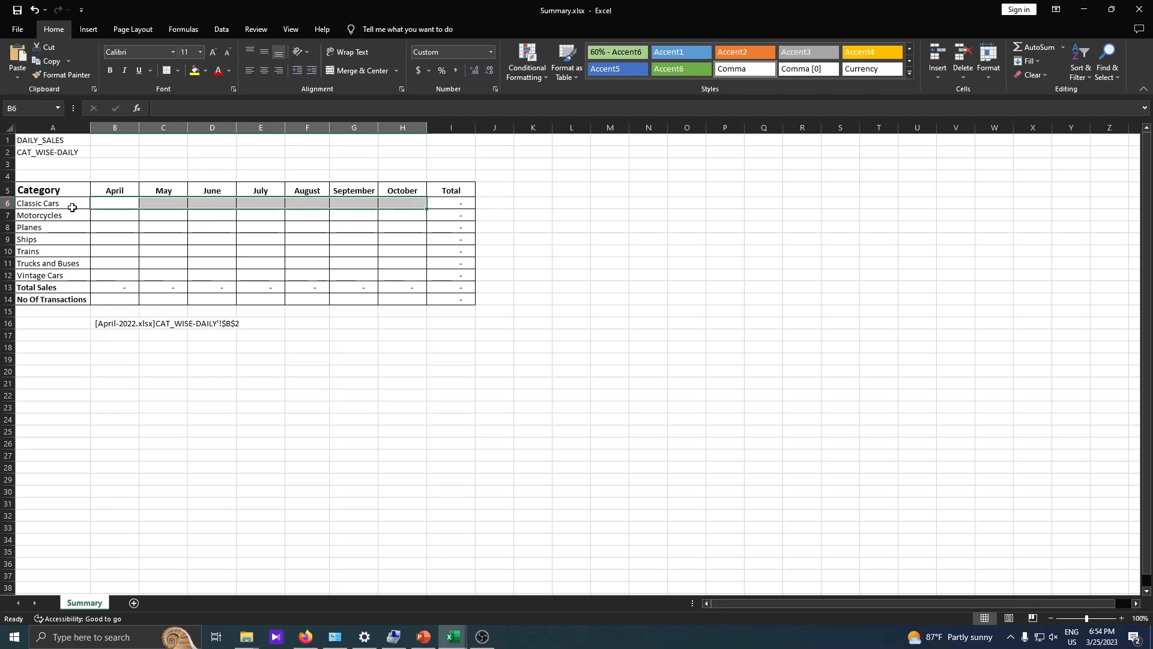
left_click(121, 205)
type("=")
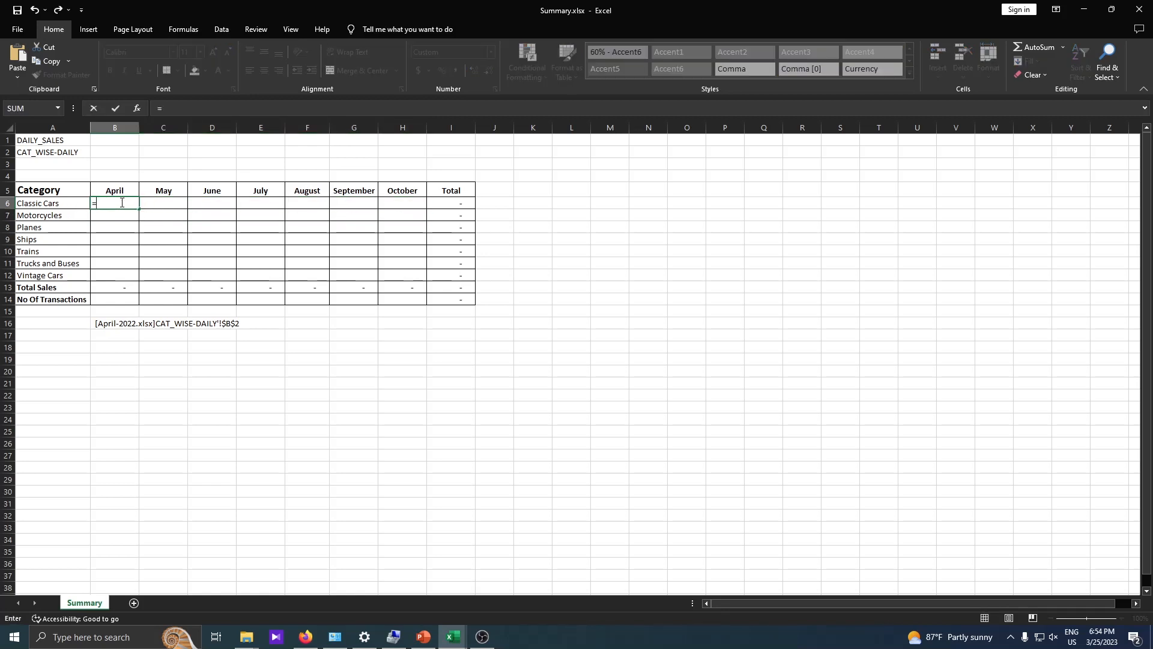
type("VLO")
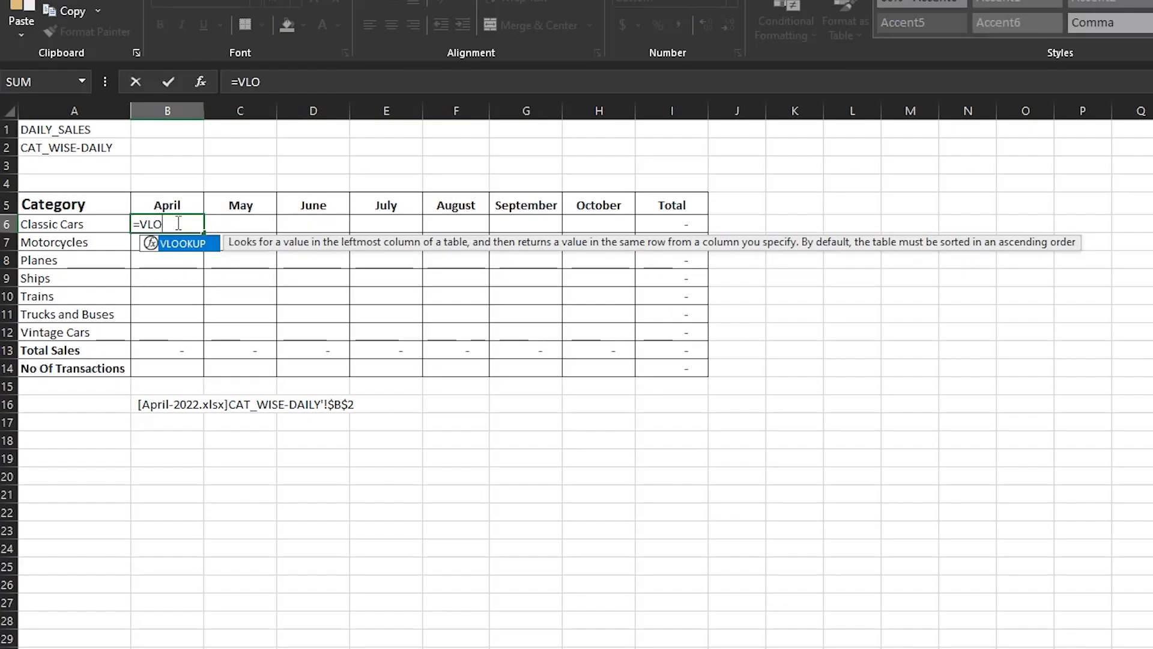
double_click(191, 247)
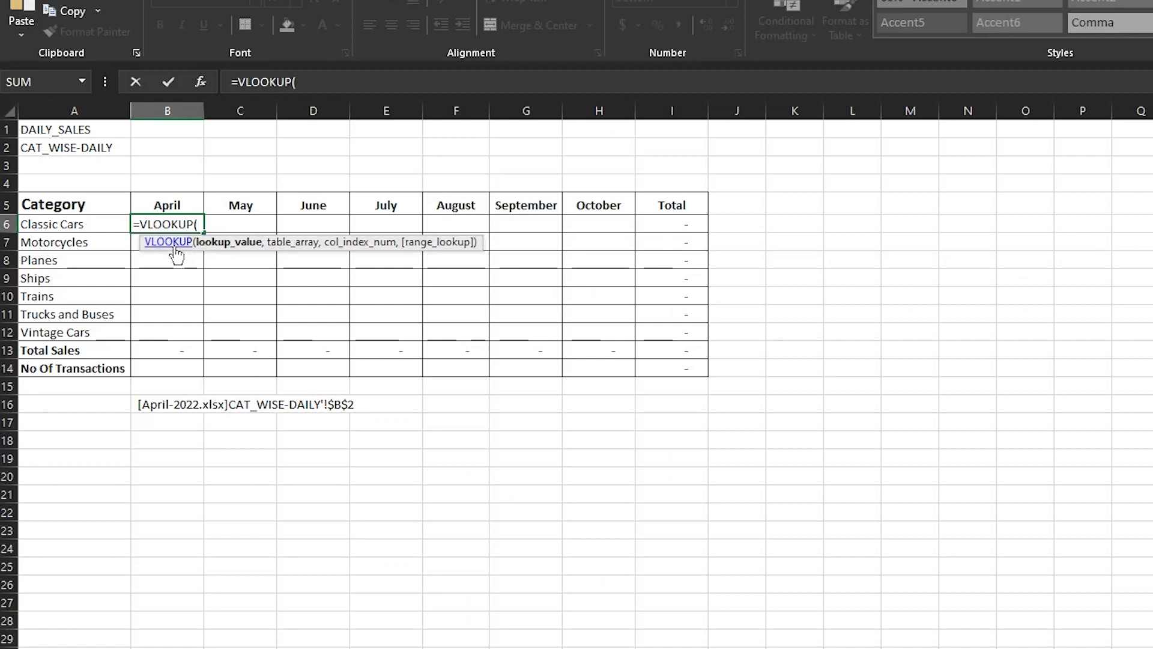
left_click(65, 225)
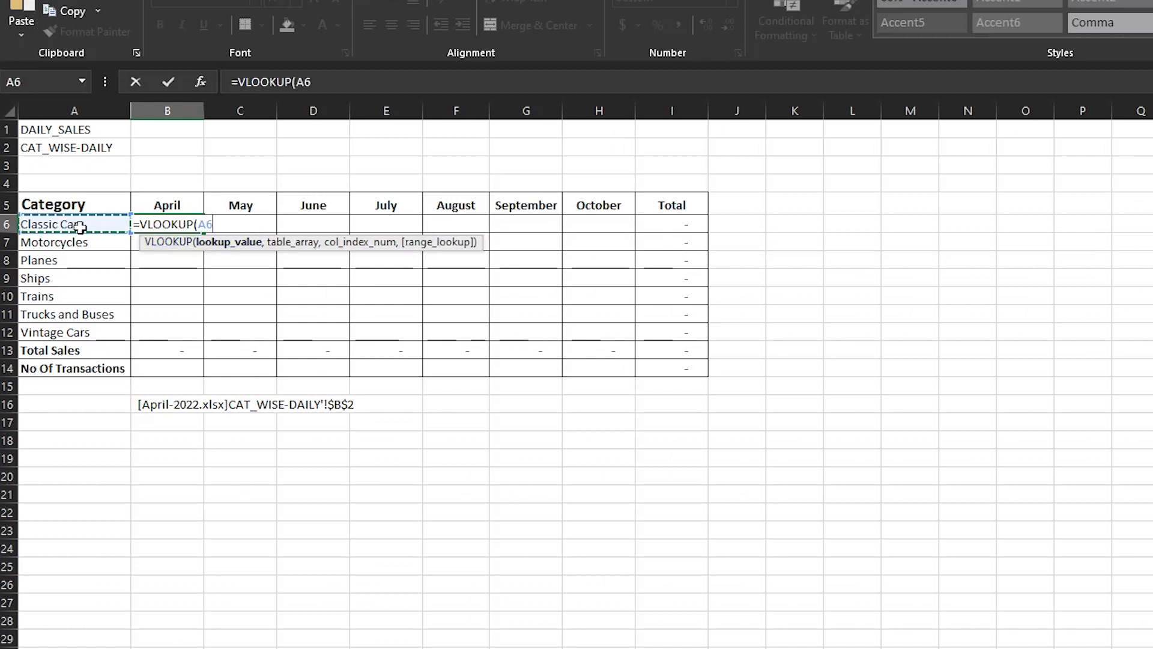
key("BackSpace")
key("BackSpace")
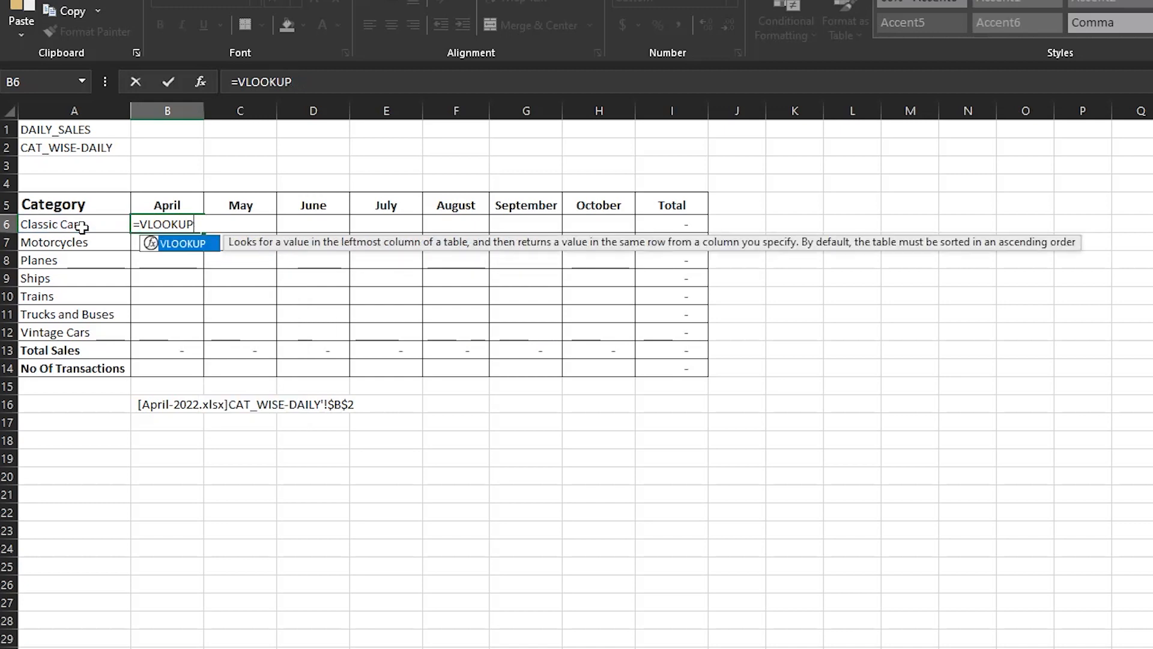
type("(\"tO")
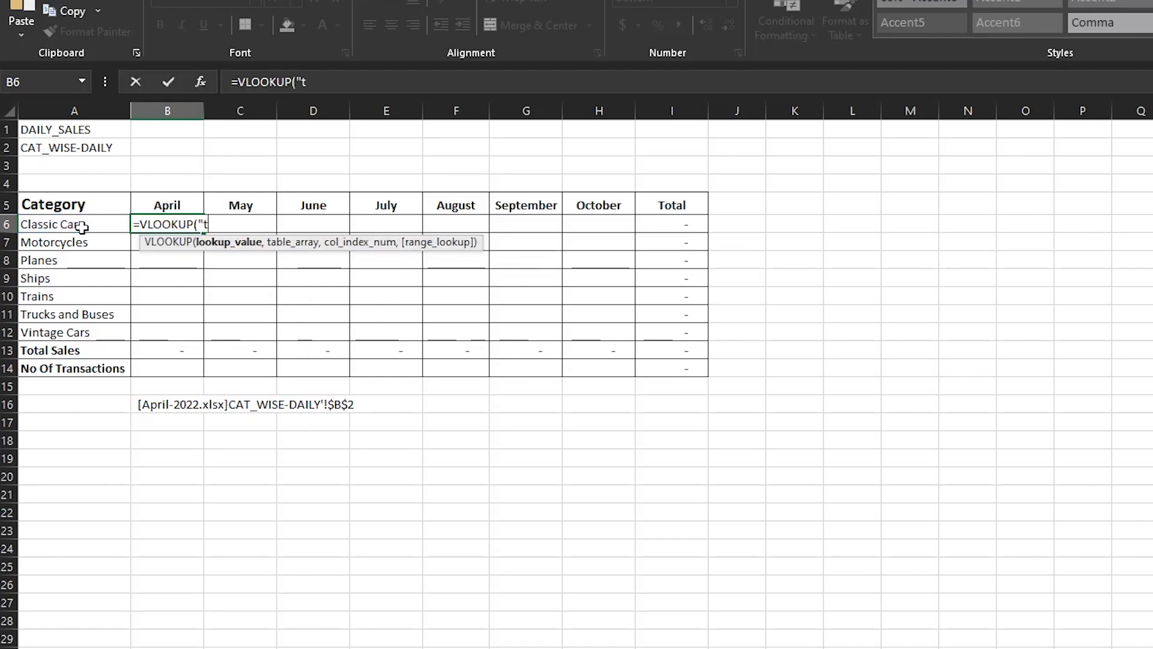
key("BackSpace")
key("BackSpace")
type("TO")
key("BackSpace")
type("otal")
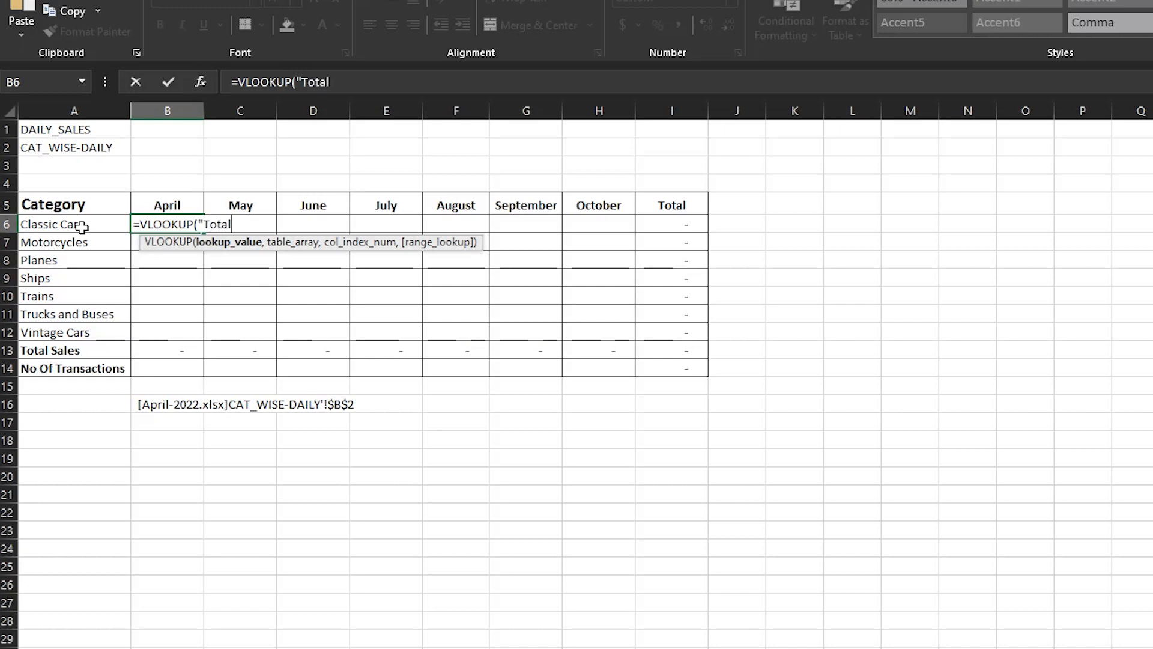
type("\",")
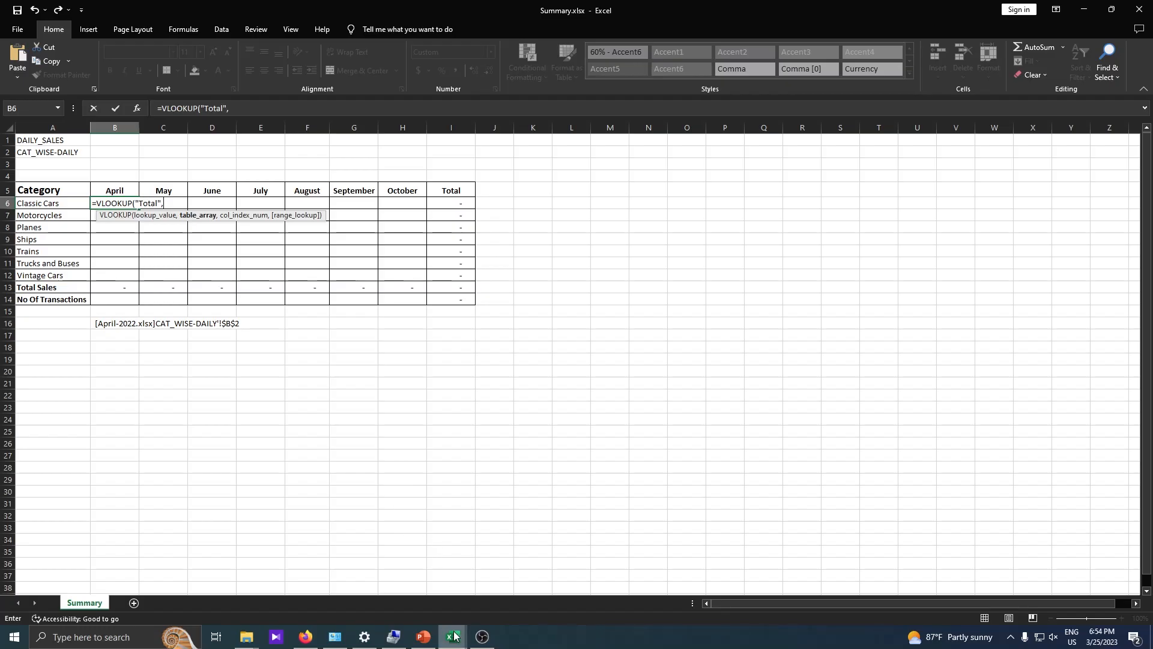
mouse_move(454, 635)
left_click(391, 564)
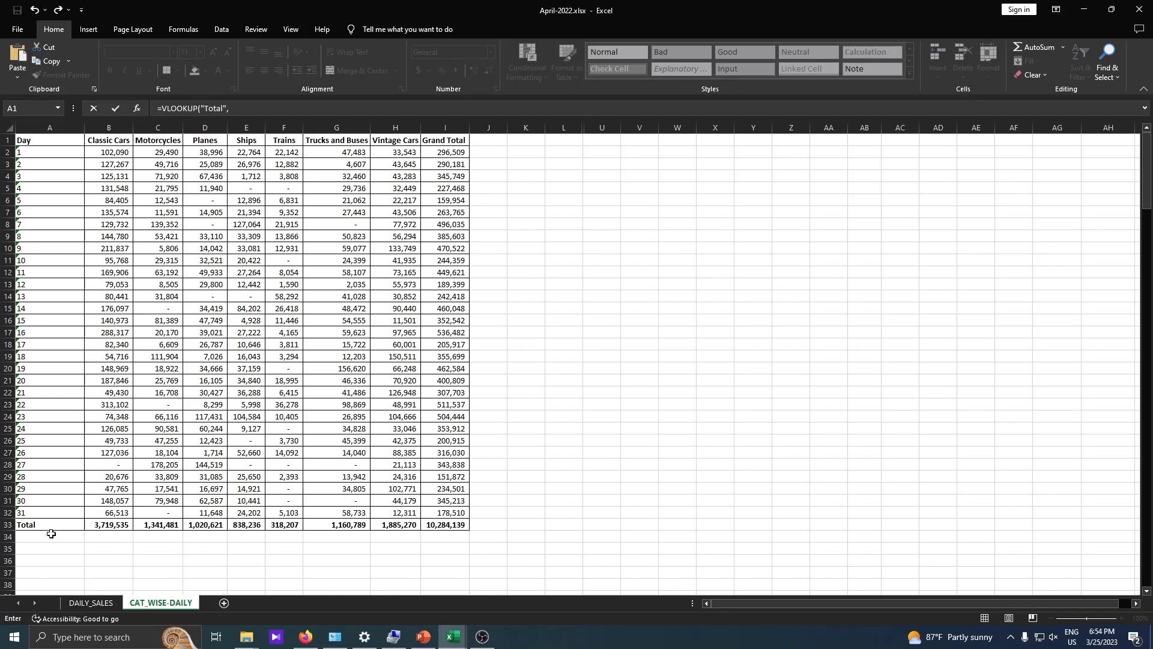
Set the VLOOKUP table to CAT_WISE-DAILY columns $A:$AC and begin match( for the column index.
left_click(64, 126)
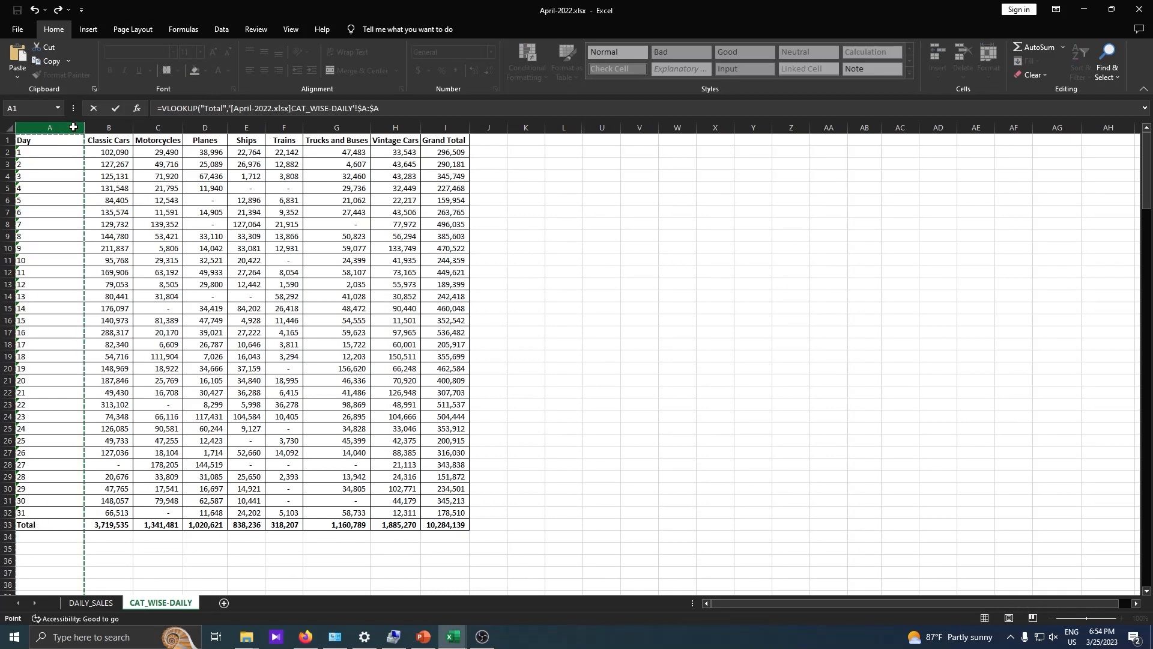
left_click_drag(74, 127, 398, 152)
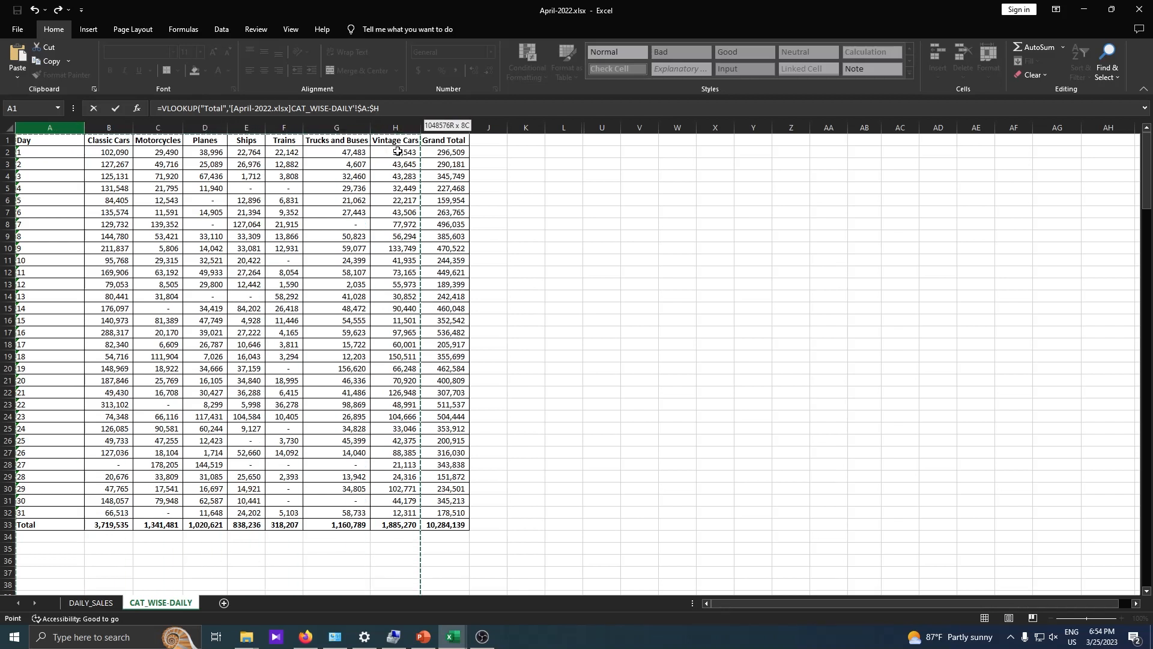
left_click_drag(398, 152, 918, 248)
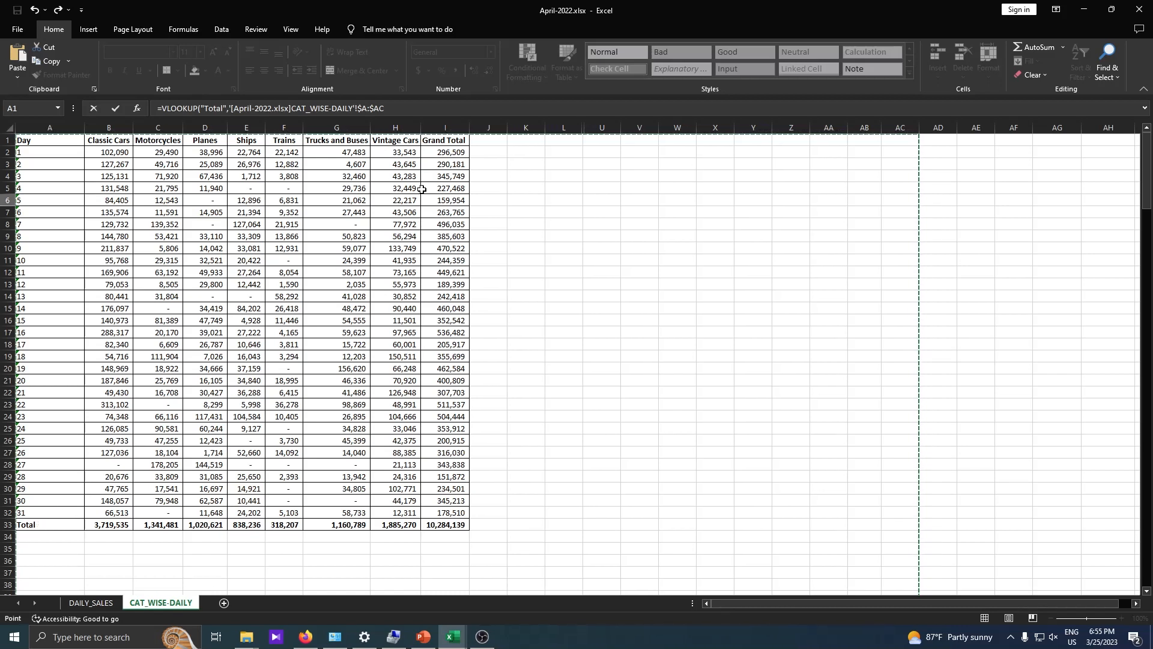
left_click(418, 107)
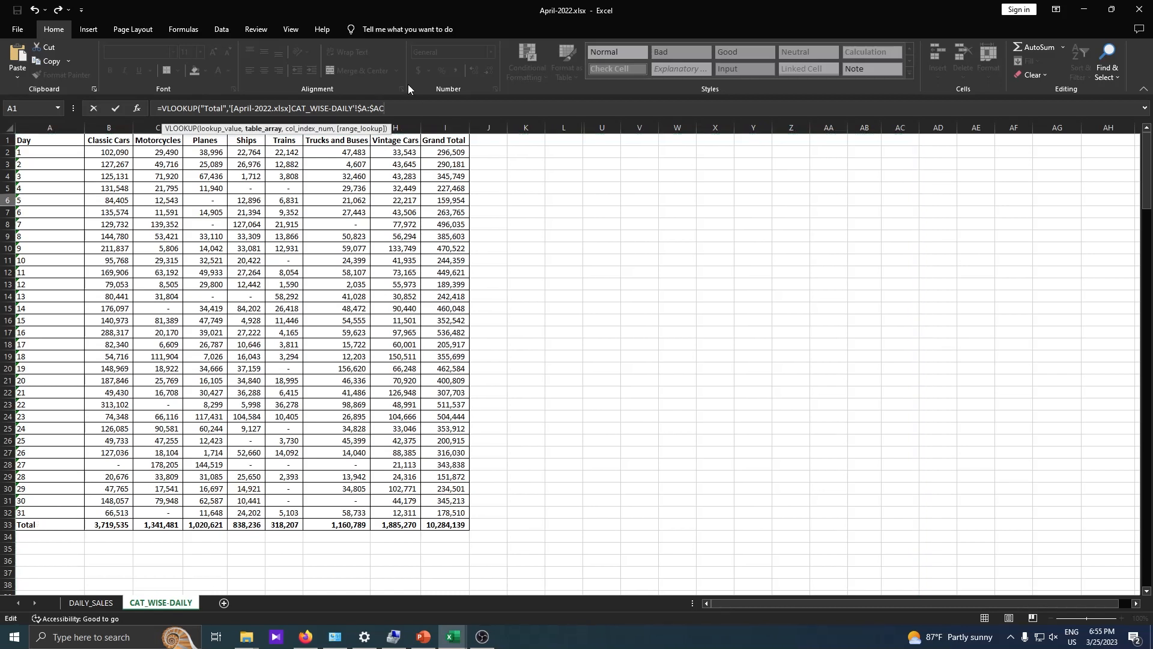
type(",")
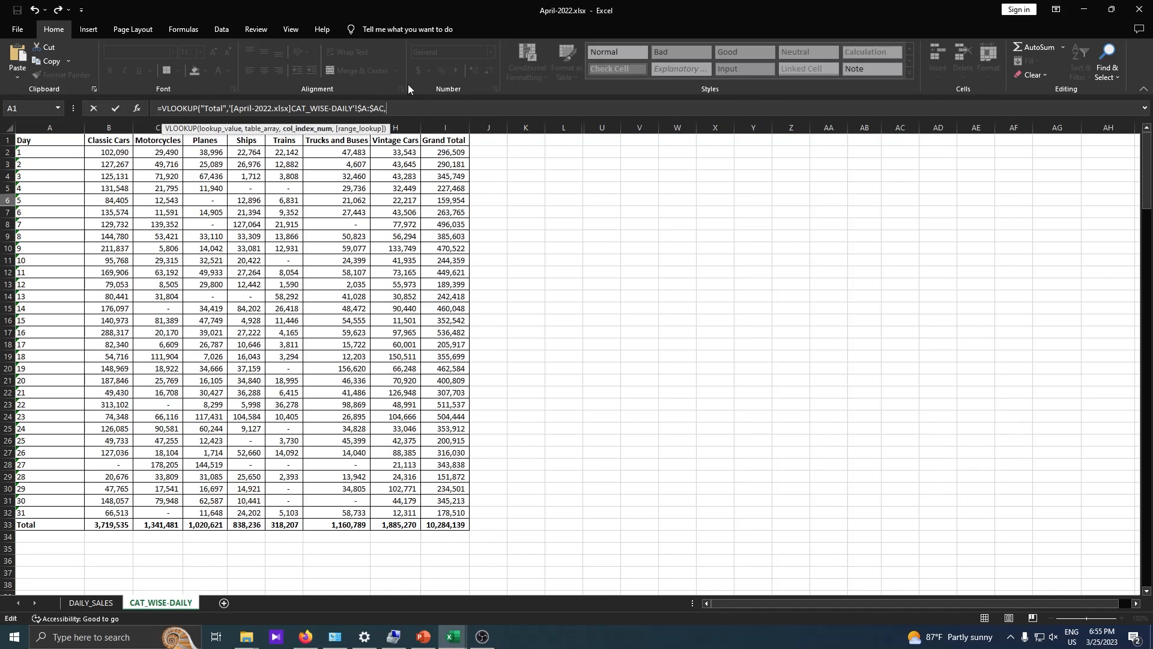
type("2")
type("match")
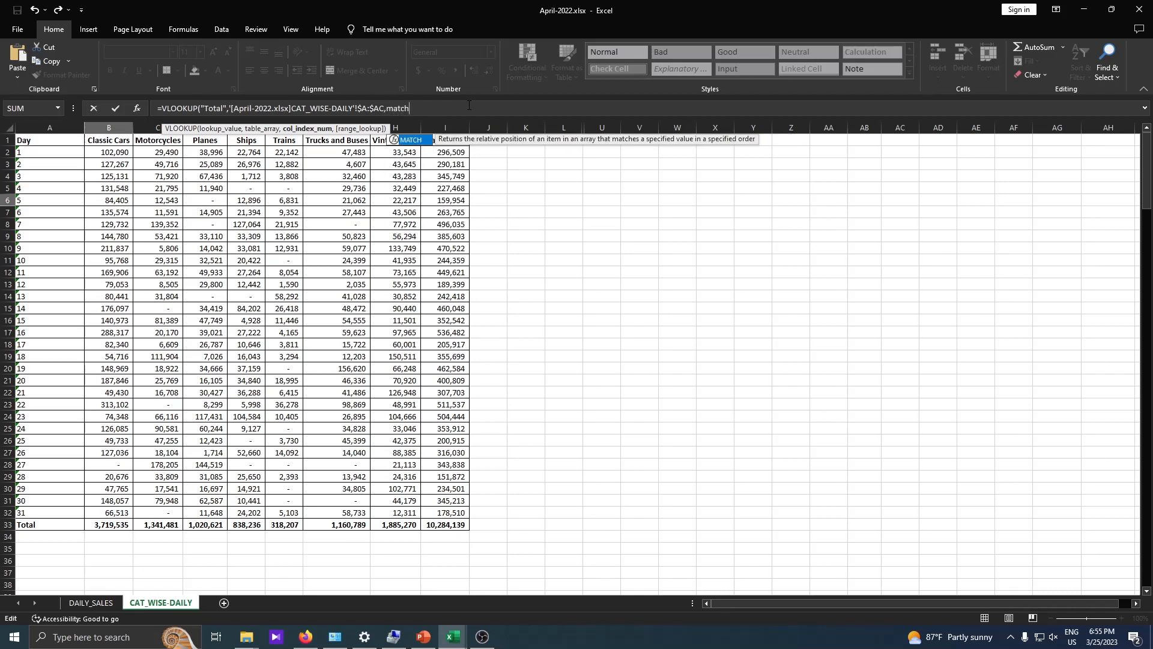
type("(")
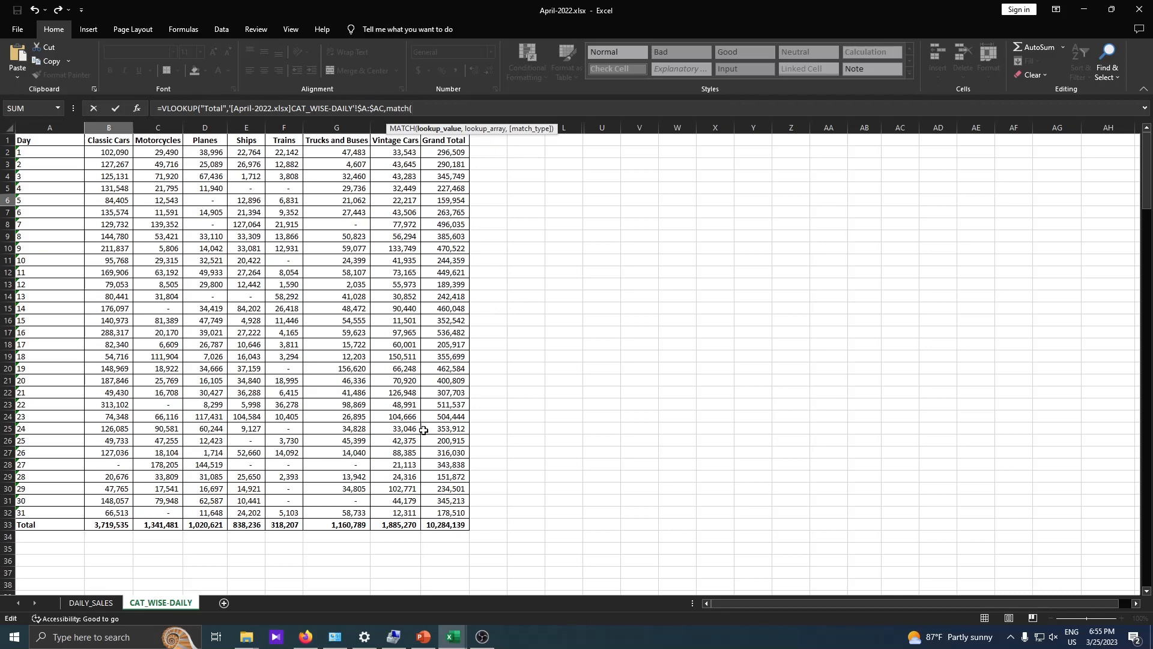
Set A6 (Classic Cars) as MATCH's lookup value in B6's formula, followed by a comma.
mouse_move(450, 641)
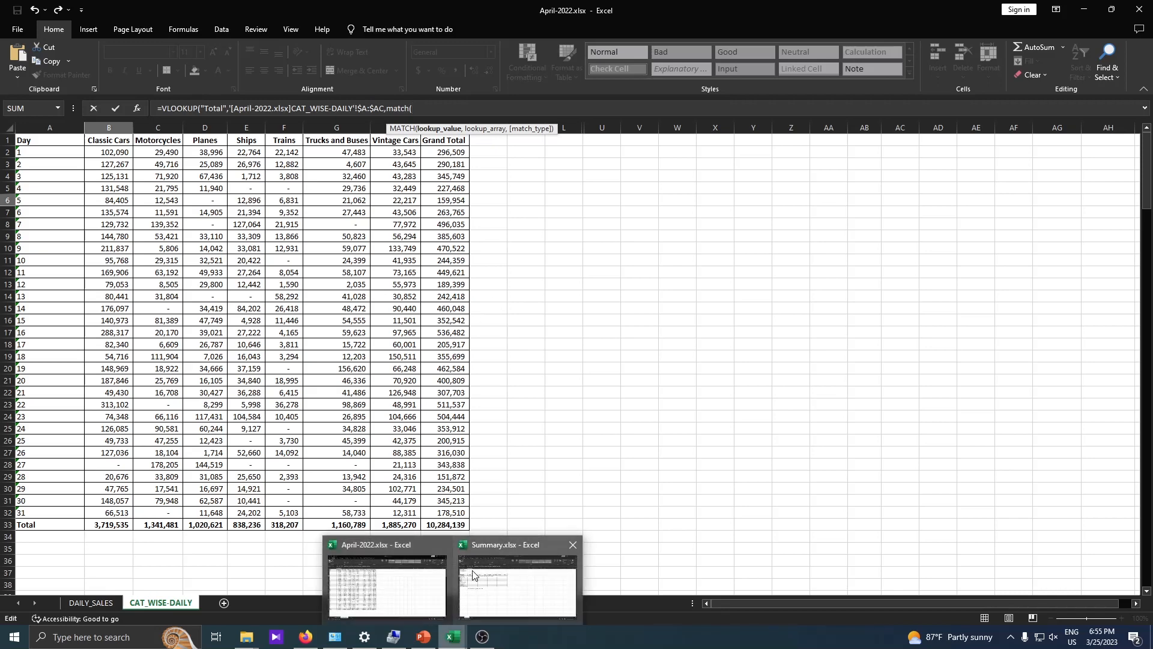
left_click(485, 586)
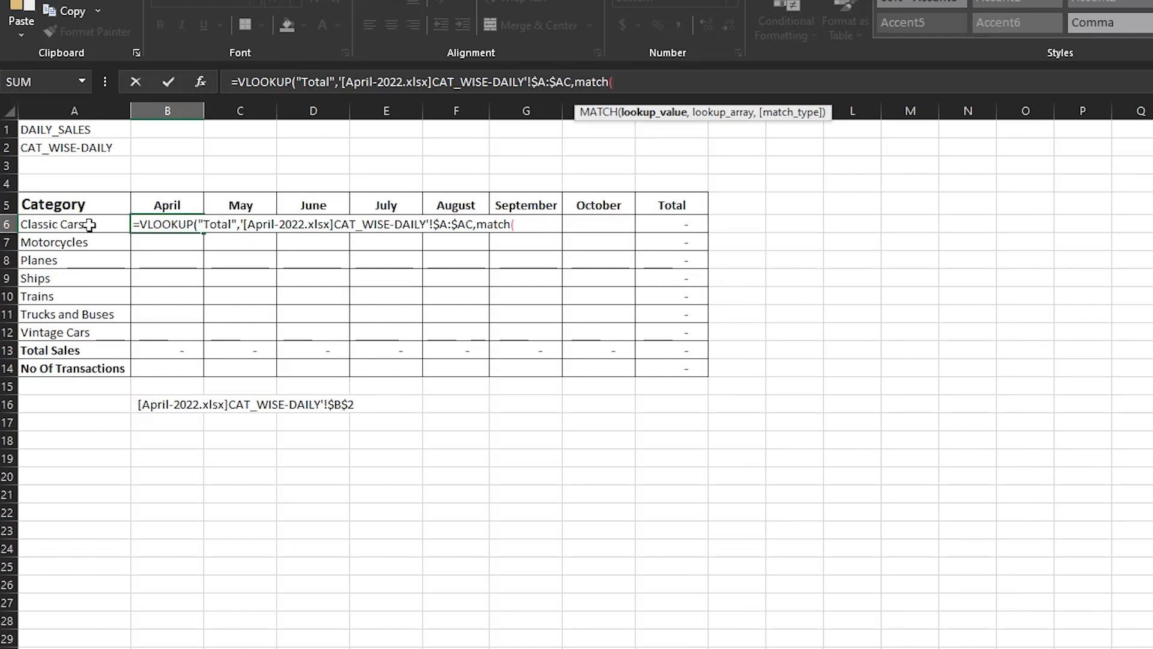
left_click(89, 223)
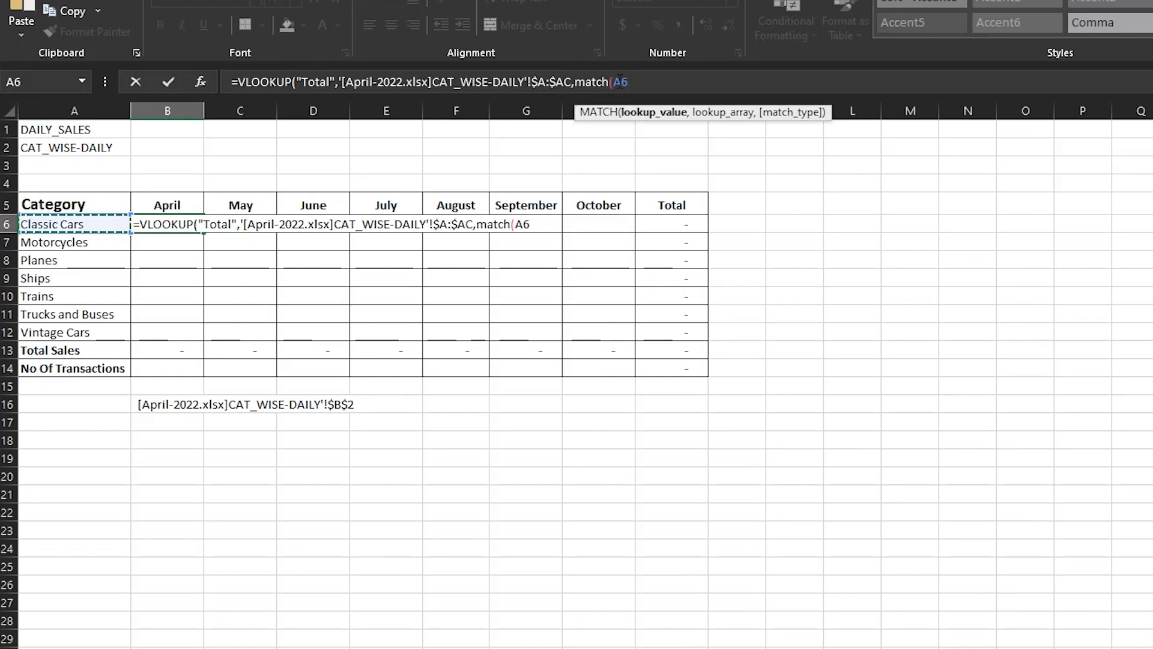
left_click(643, 82)
left_click(614, 81)
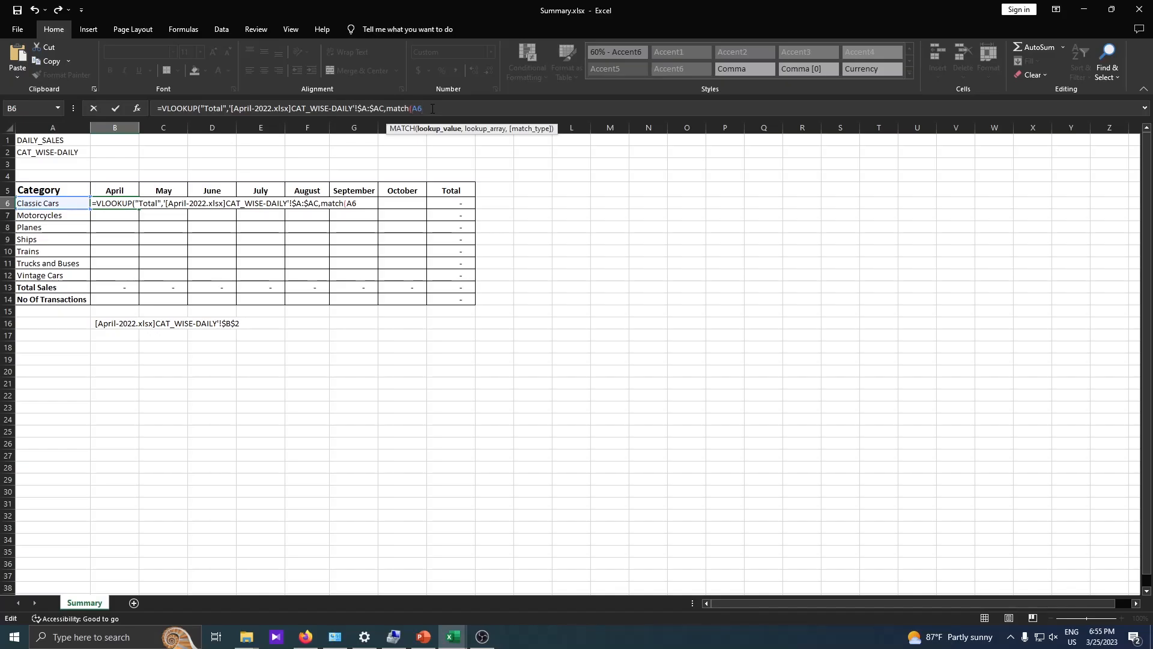
key("Delete")
key("Delete")
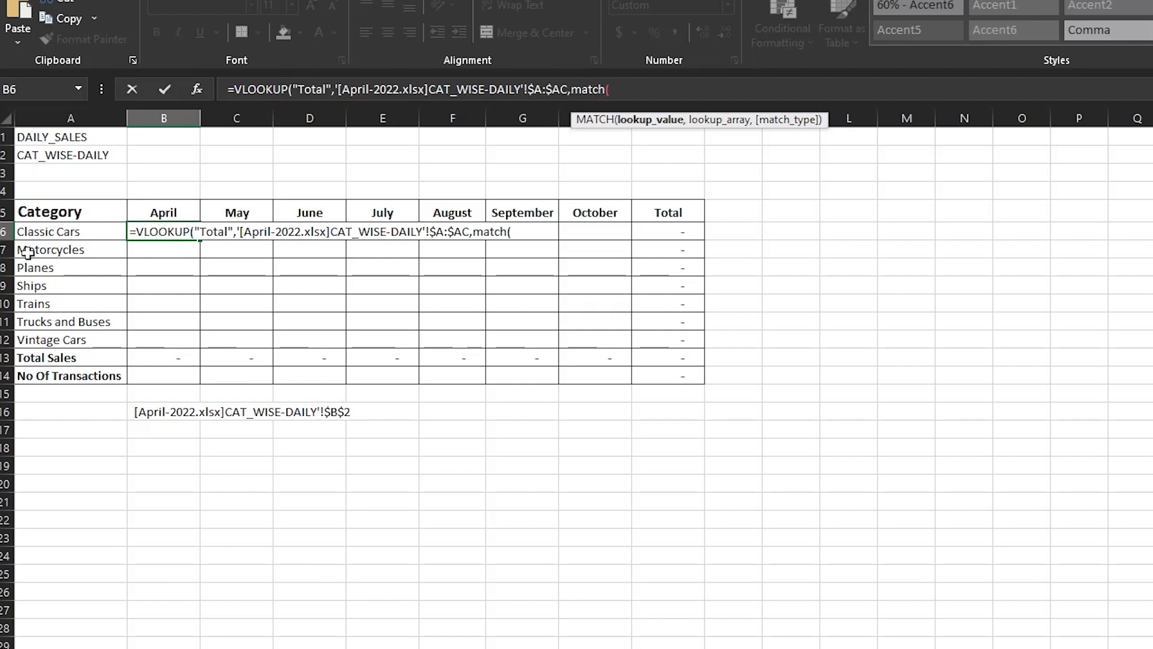
left_click(57, 233)
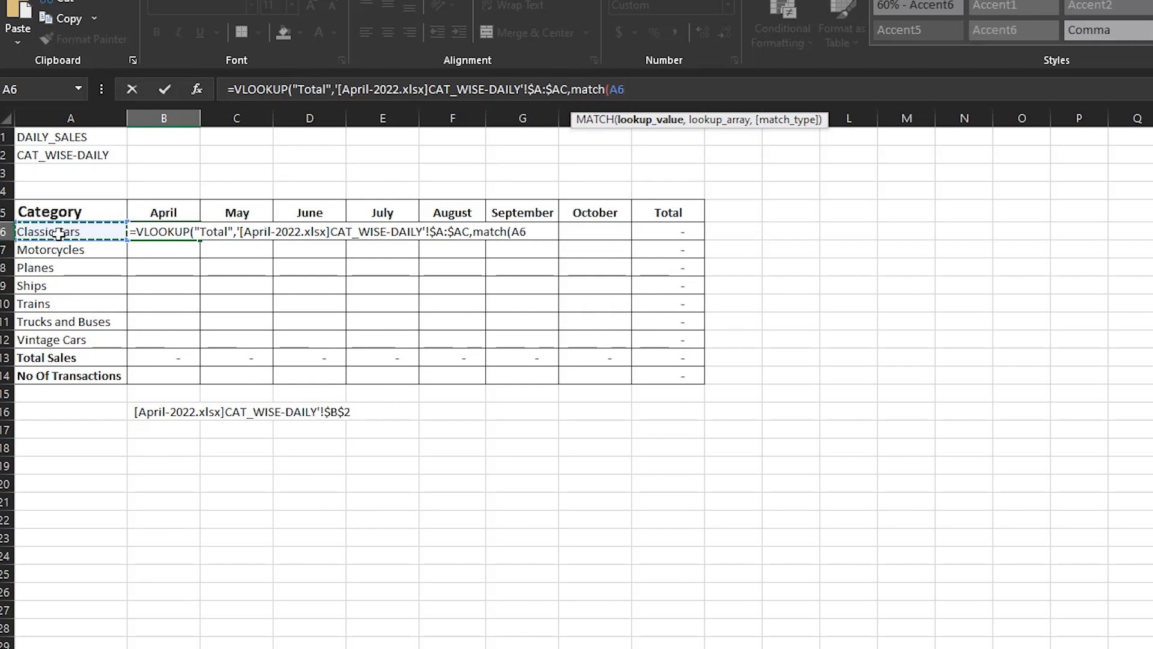
type(",")
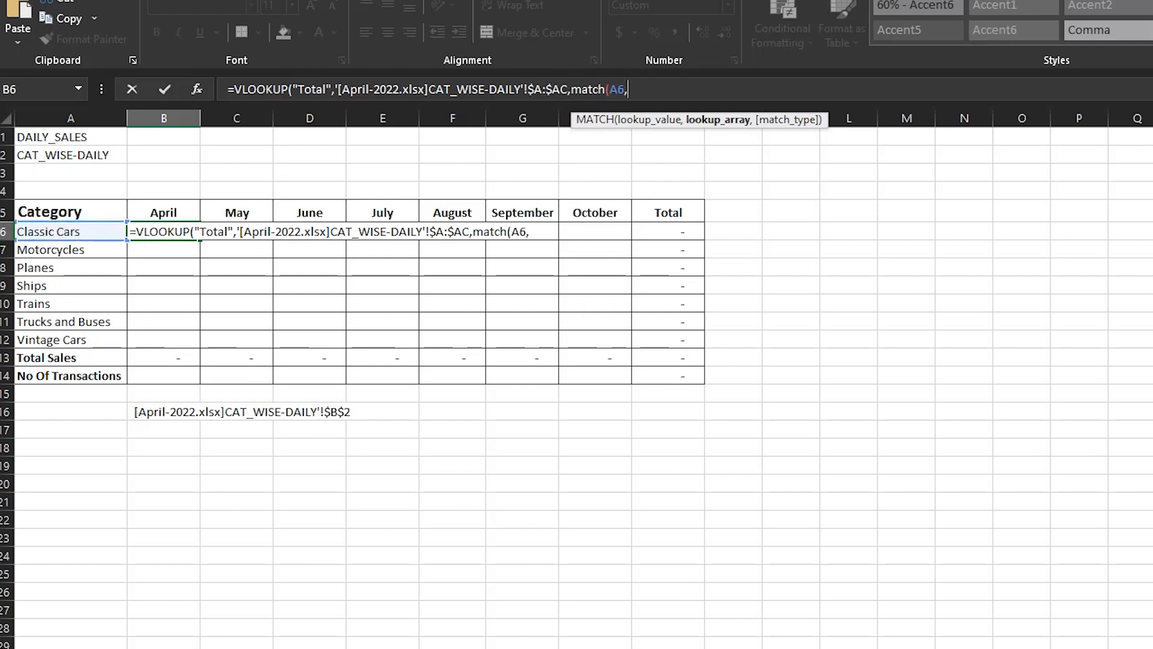
key("alt+Tab")
key("alt+Tab")
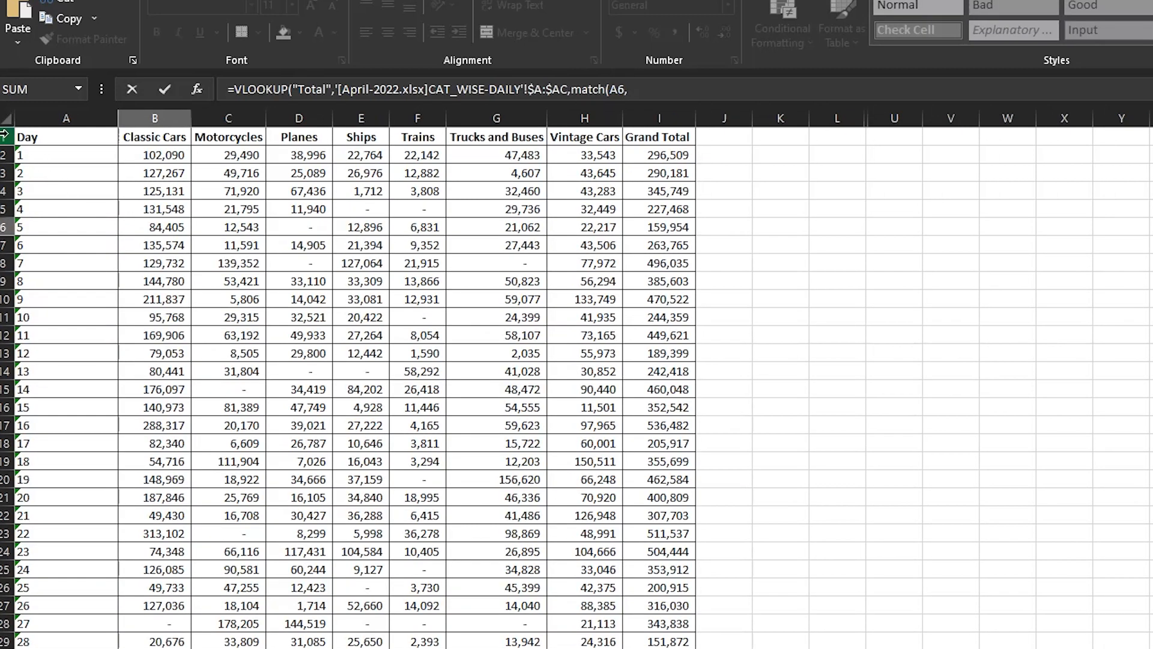
Point MATCH at CAT_WISE-DAILY headers $A$1:$I$1 and close with ,0),0), returning 3,719,535.
left_click_drag(36, 137, 660, 137)
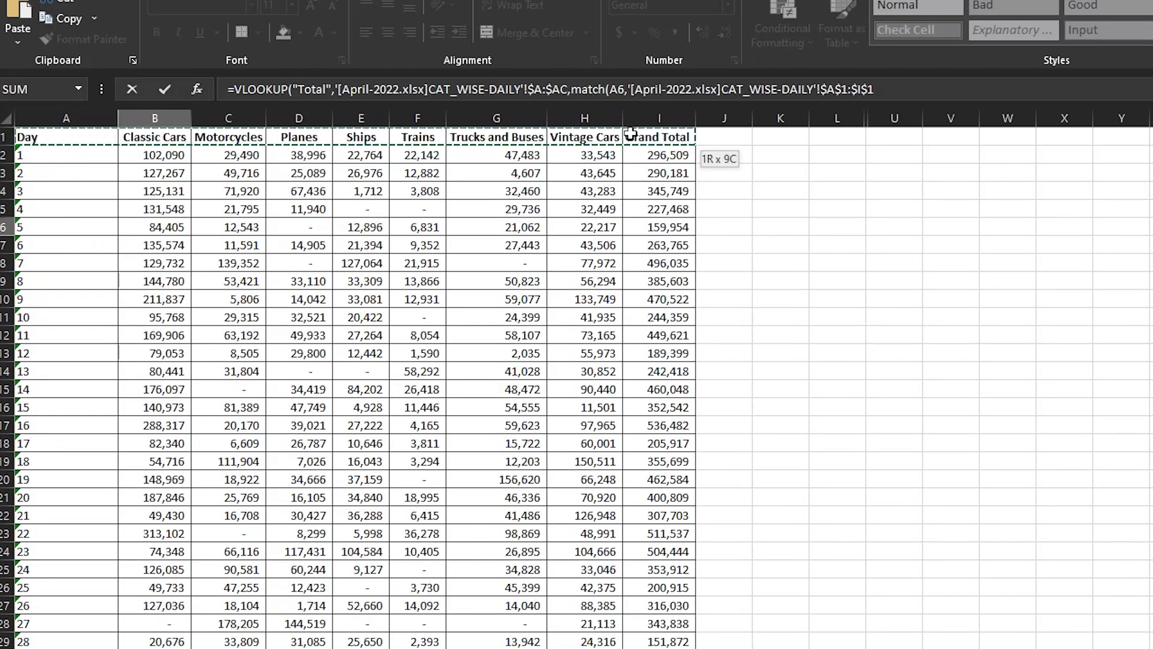
left_click(4, 137)
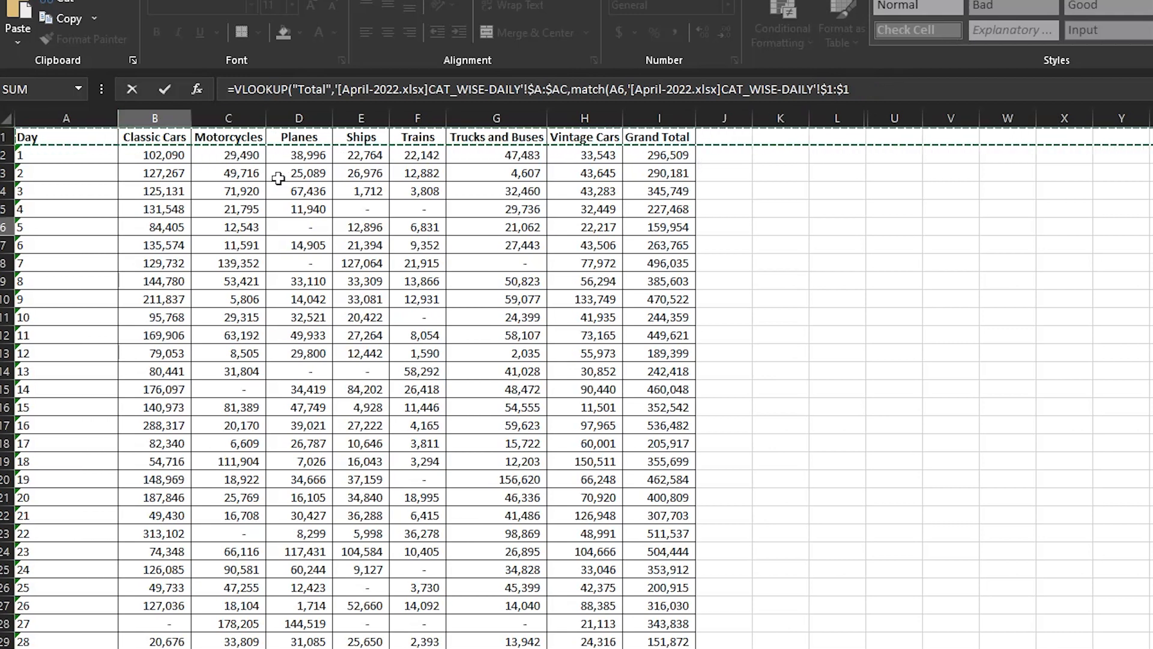
left_click_drag(84, 137, 710, 122)
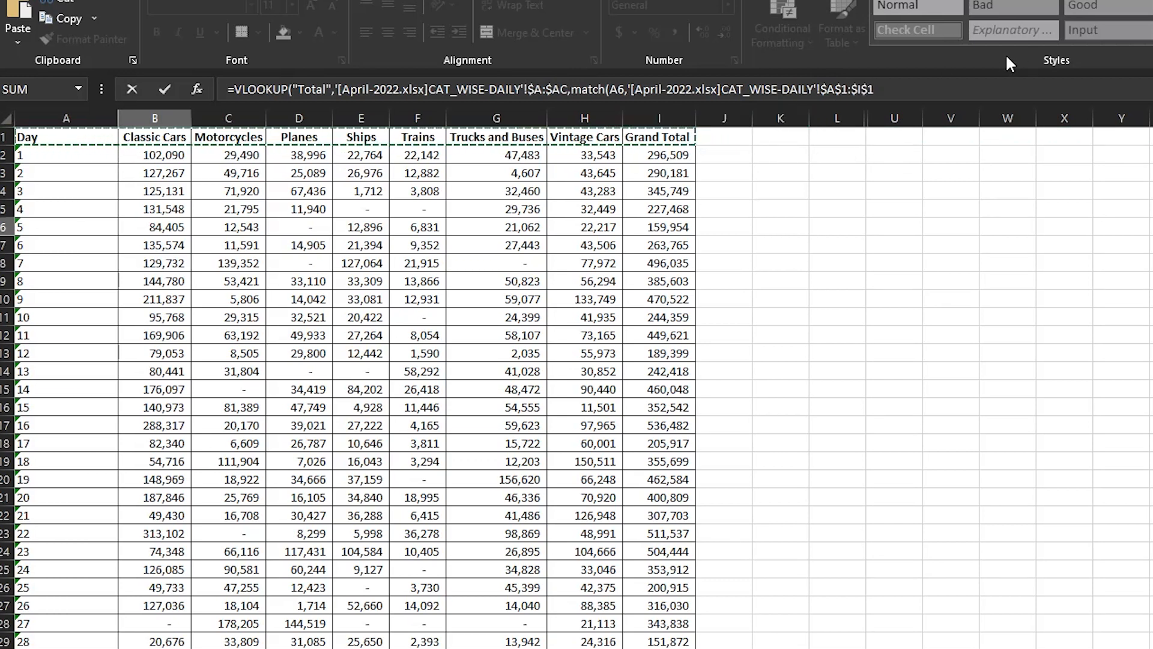
left_click(933, 90)
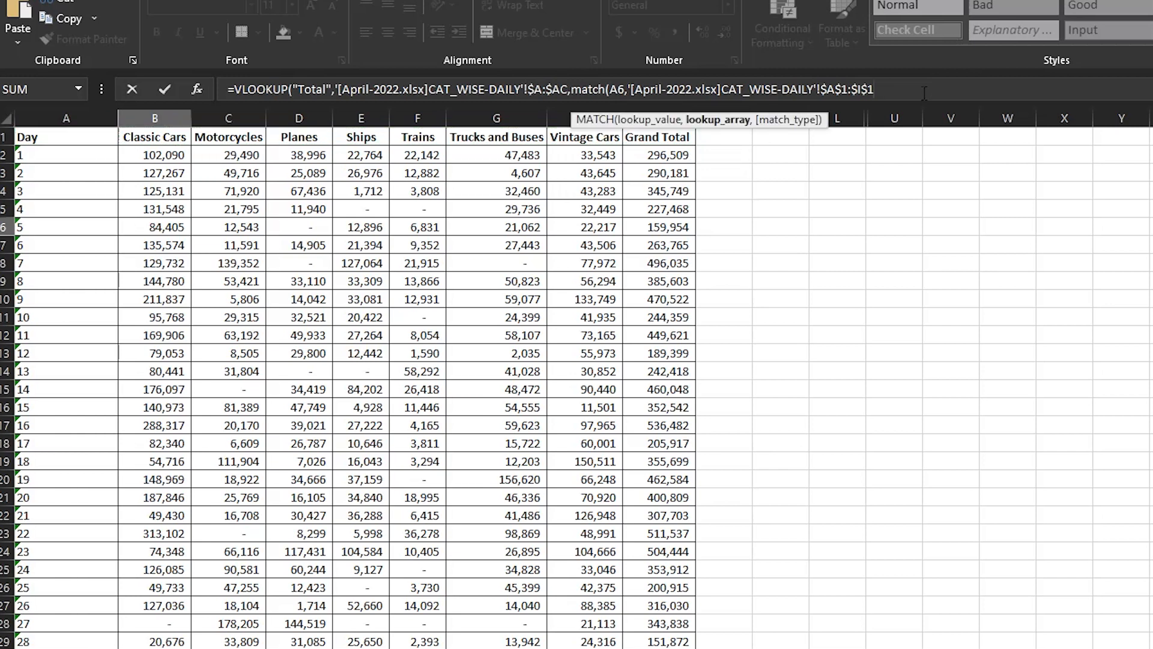
type(",0")
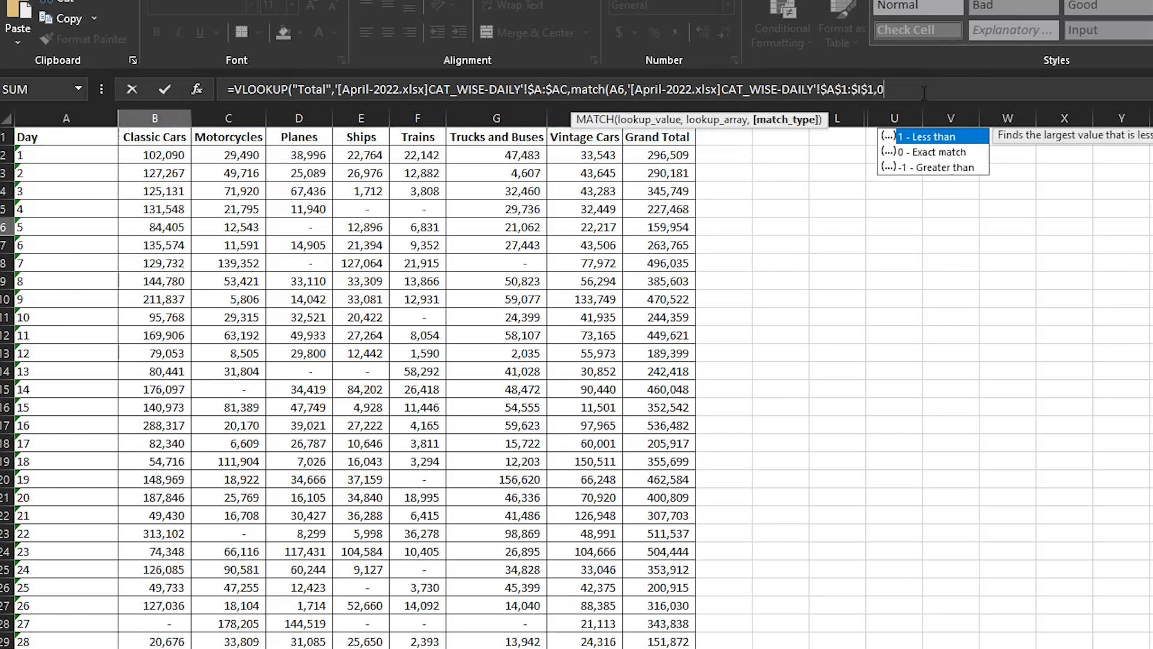
type(")")
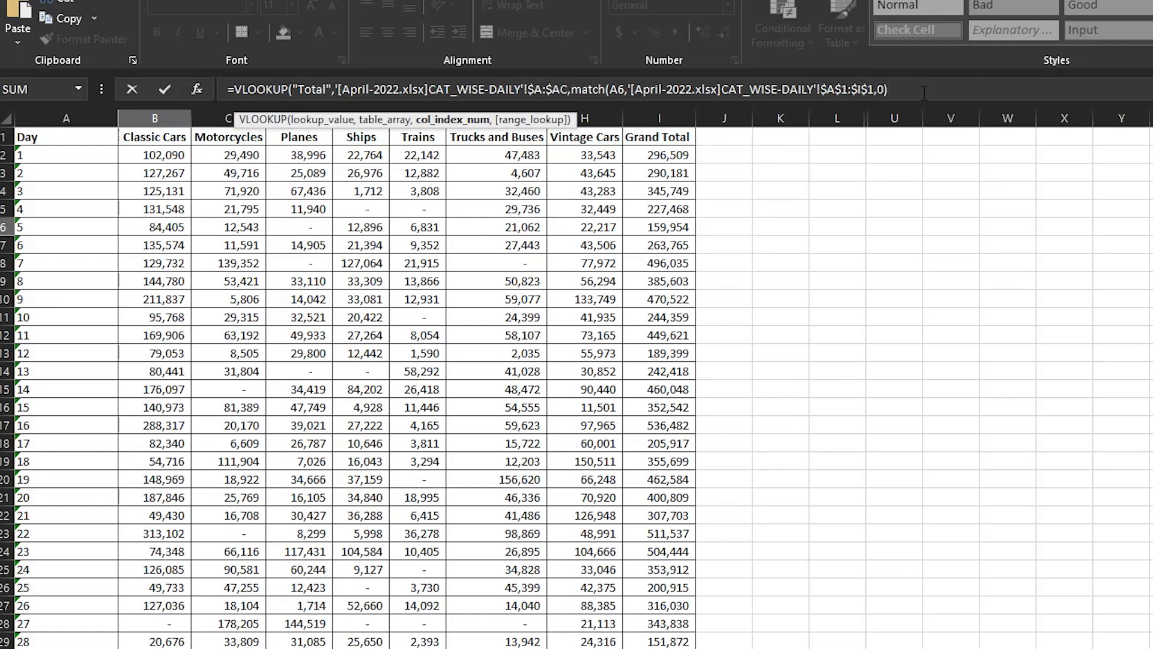
type(",0")
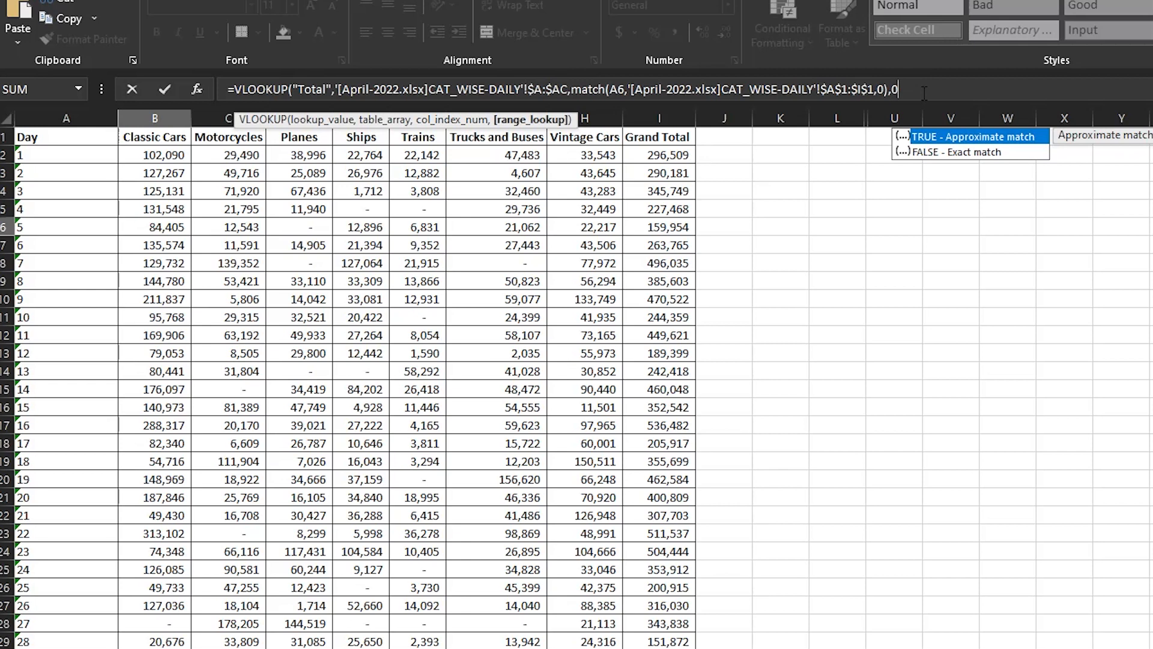
type(")")
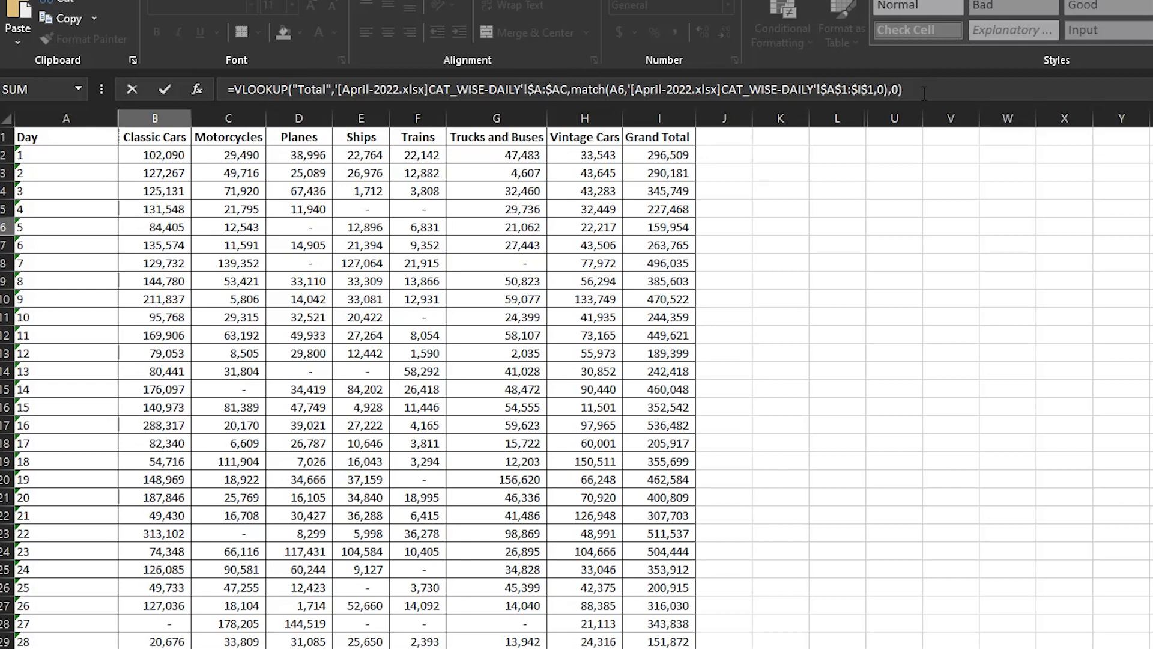
key("Return")
Select the '[April-2022.xlsx]CAT_WISE-DAILY'!$A:$AC table reference inside B6's formula.
key("Up")
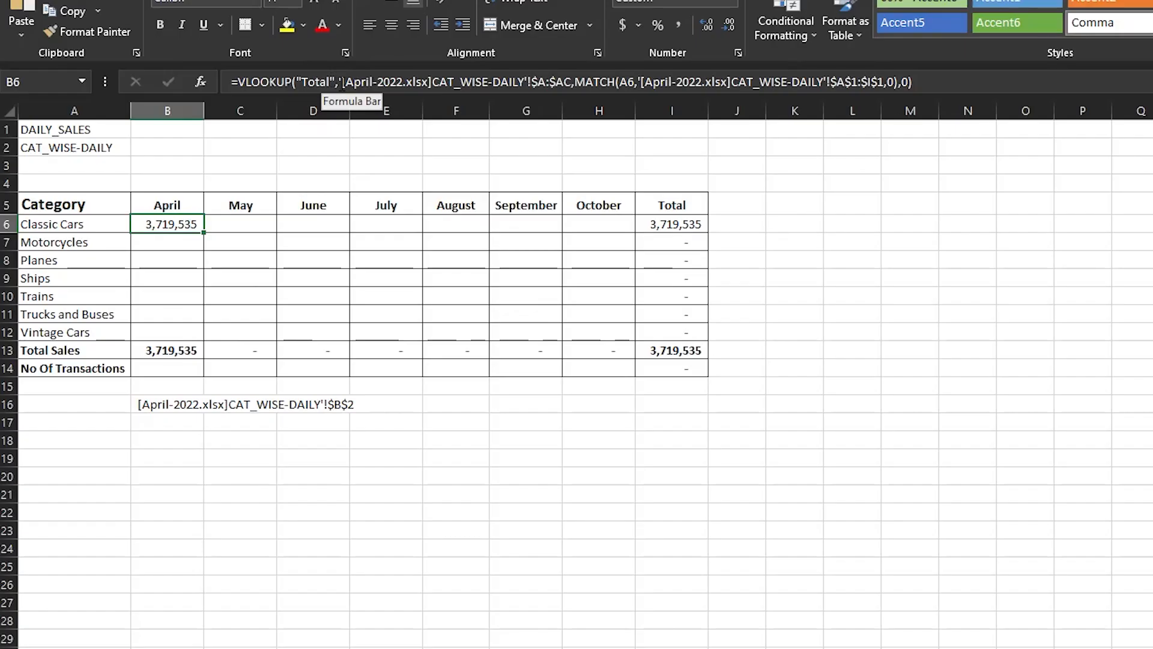
left_click(341, 78)
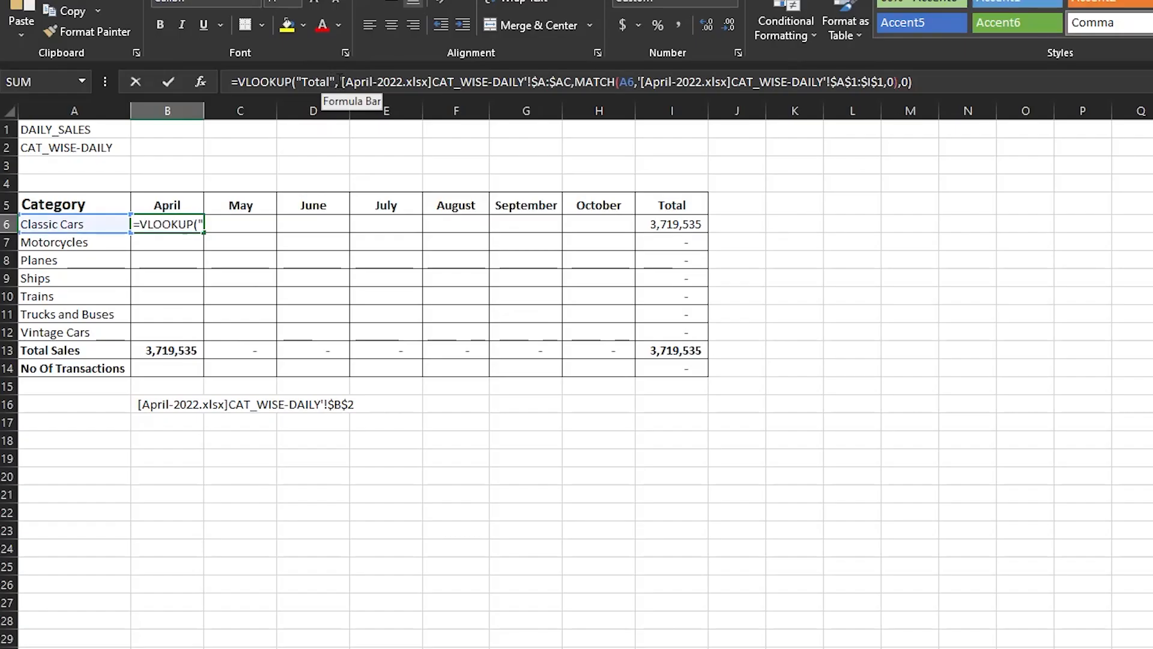
mouse_move(569, 60)
left_mouse_down()
mouse_move(554, 78)
mouse_move(567, 79)
left_mouse_up()
left_click(572, 80)
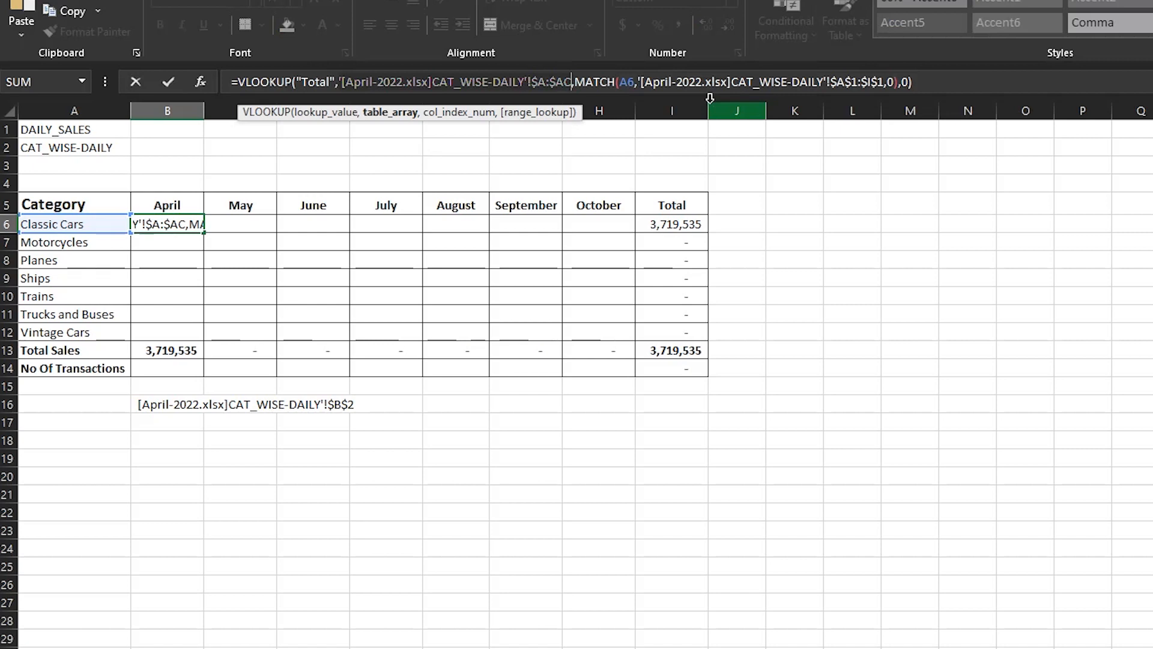
Paste the copied '[April-2022.xlsx]CAT_WISE-DAILY'!$A:$AC reference as text into B19.
key("ctrl+Return")
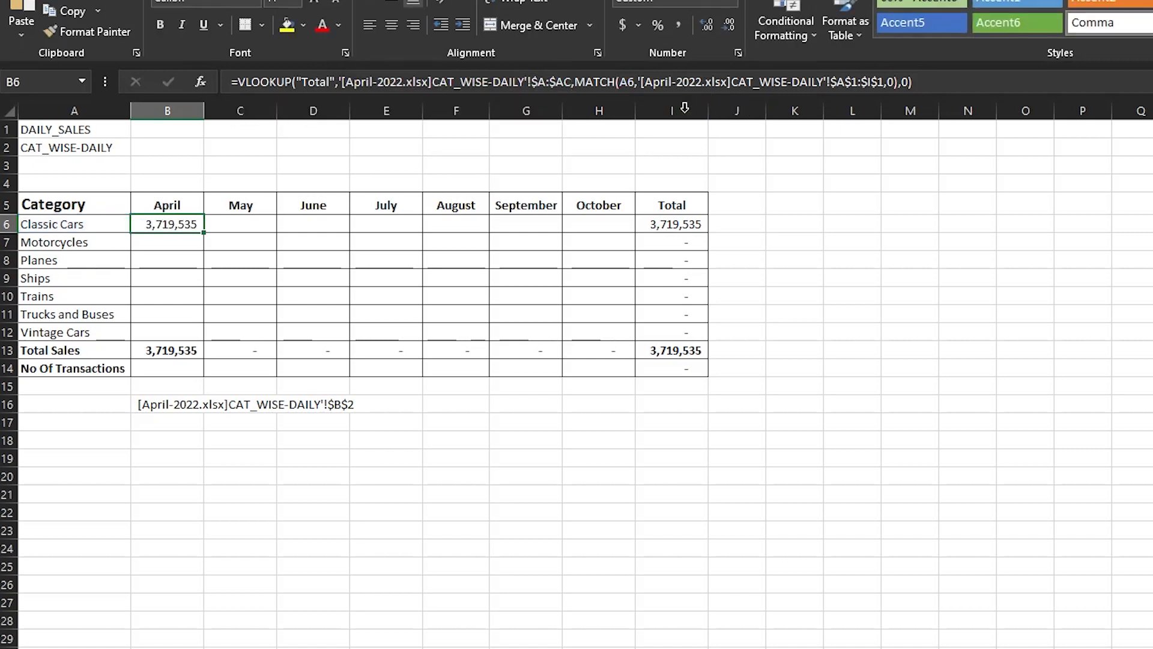
left_click(174, 451)
key("ctrl+v")
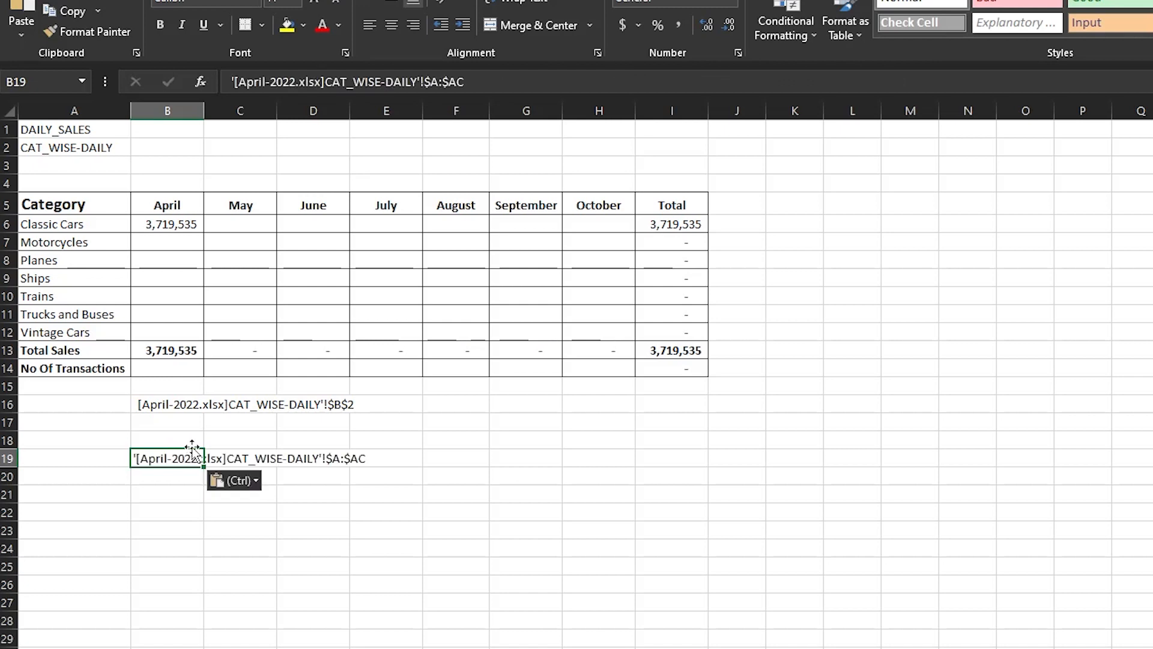
Copy the $A$1:$I$1 header reference from B6's MATCH and paste it into B20.
left_click(191, 225)
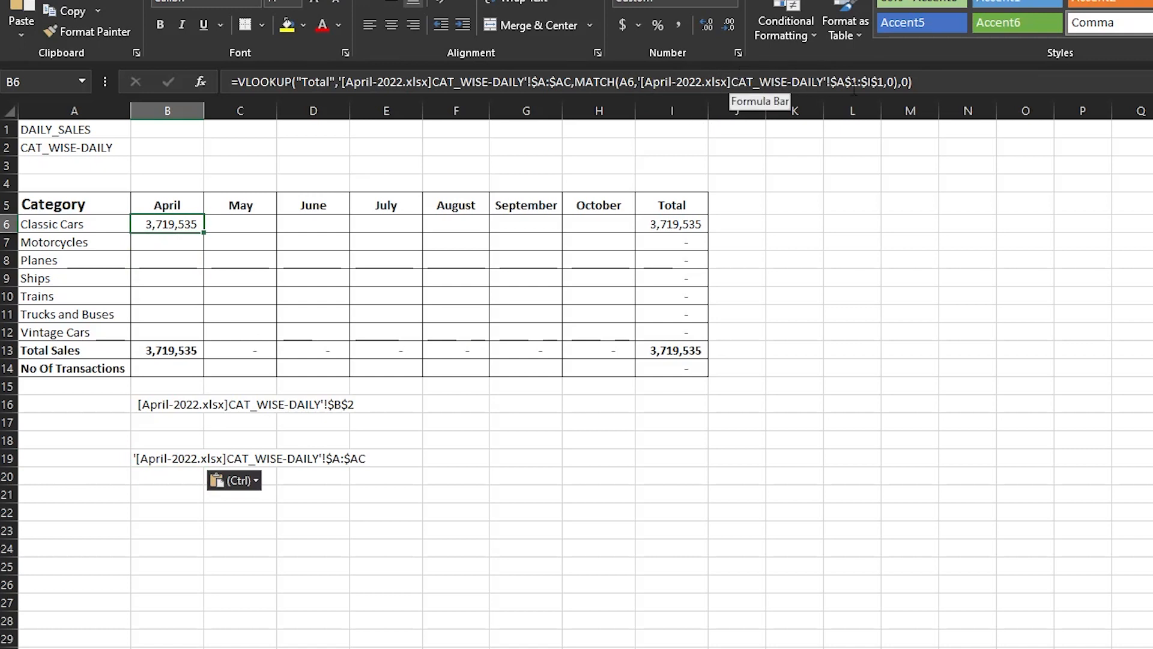
left_click(635, 78)
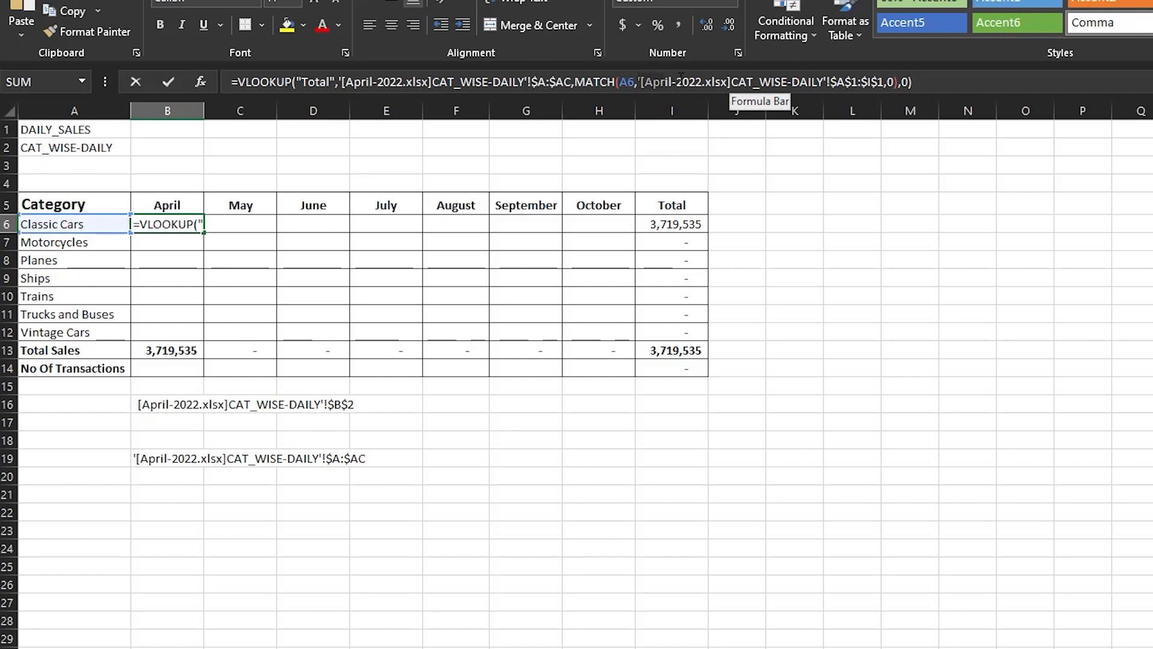
left_click(883, 78)
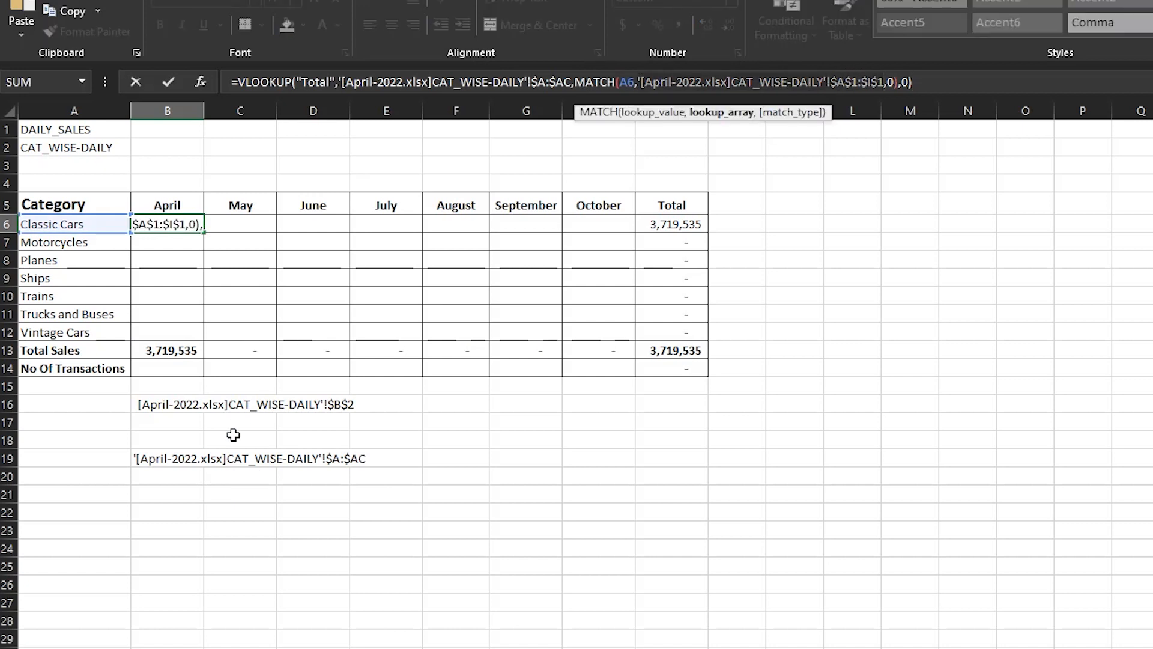
key("Escape")
left_click(174, 475)
key("ctrl+v")
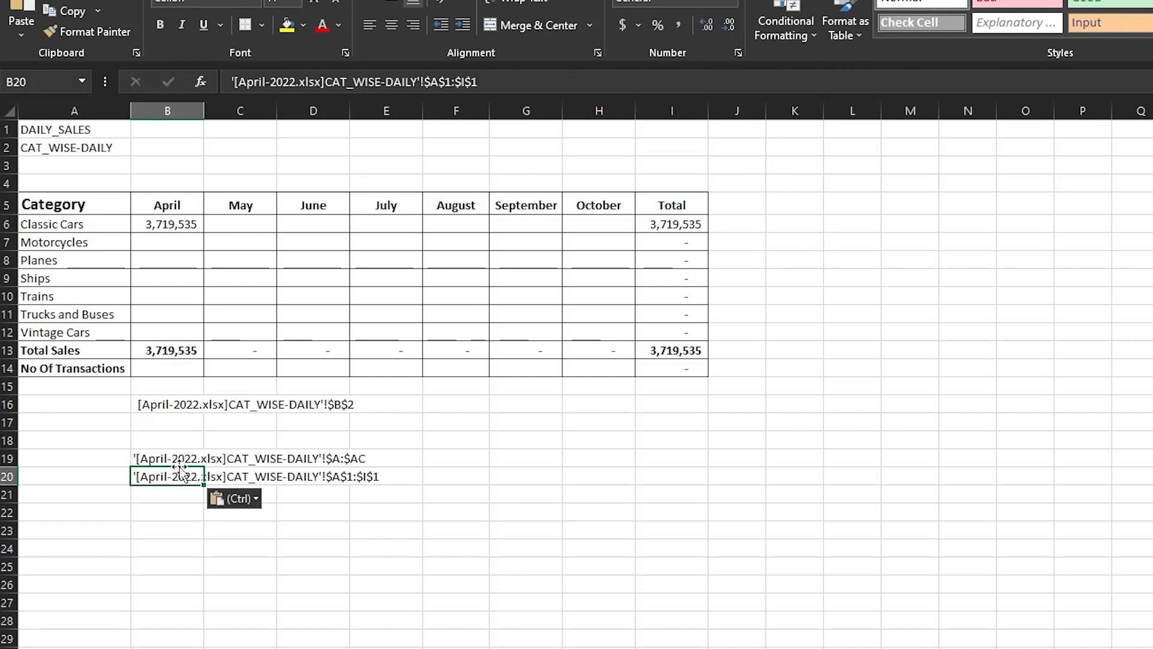
left_click(612, 522)
left_click(170, 476)
left_click(172, 224)
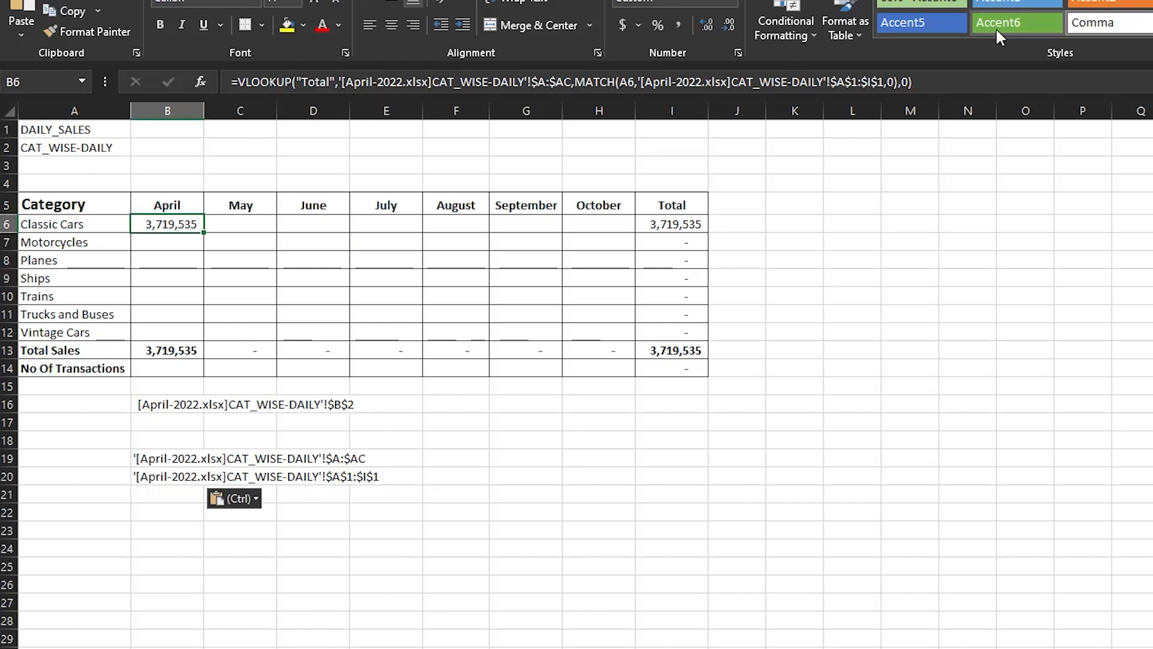
In B6's VLOOKUP, delete the $A:$AC table reference and insert INDIRECT in its place.
left_click(940, 84)
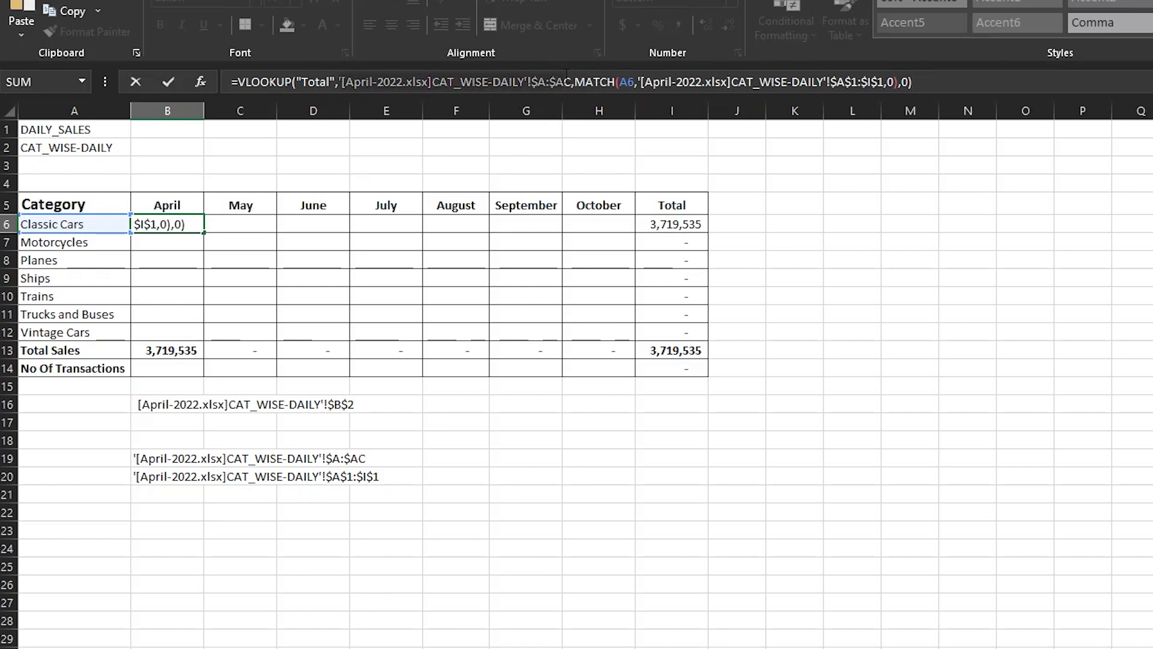
left_click_drag(572, 80, 572, 81)
key("BackSpace")
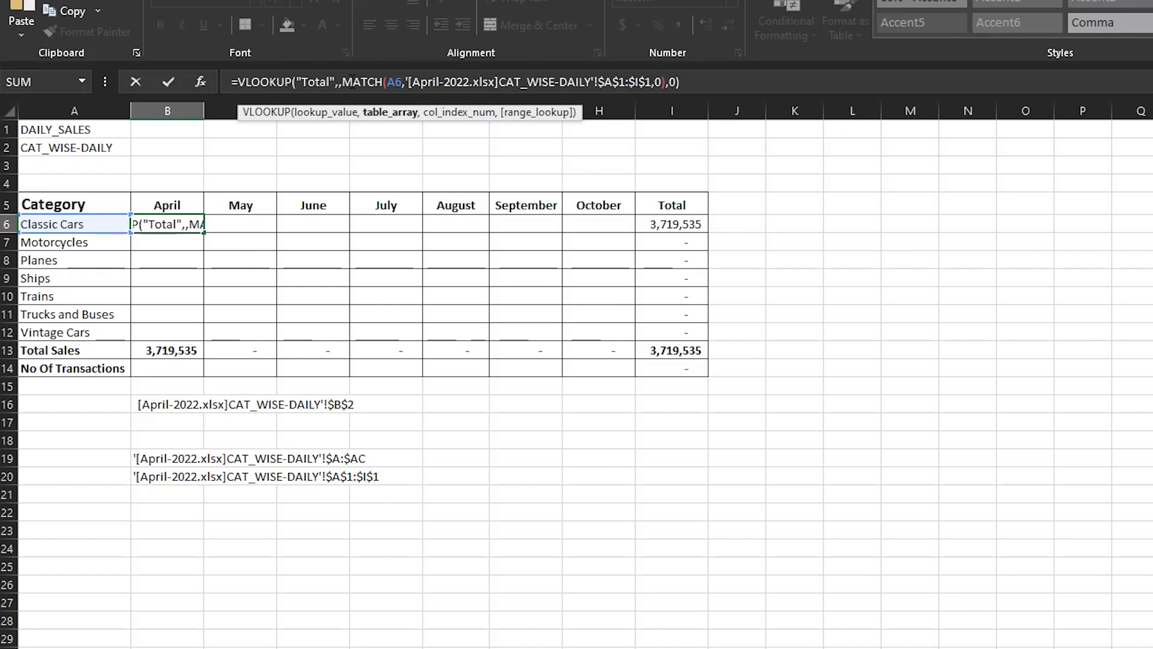
type("INDIRECT")
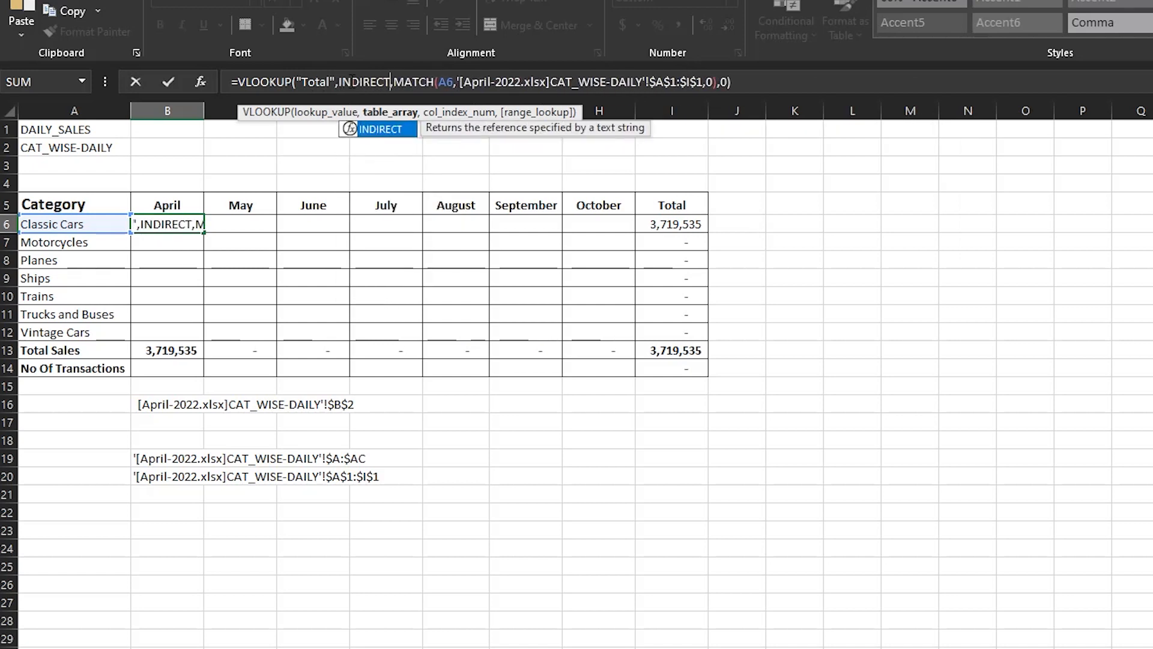
double_click(388, 130)
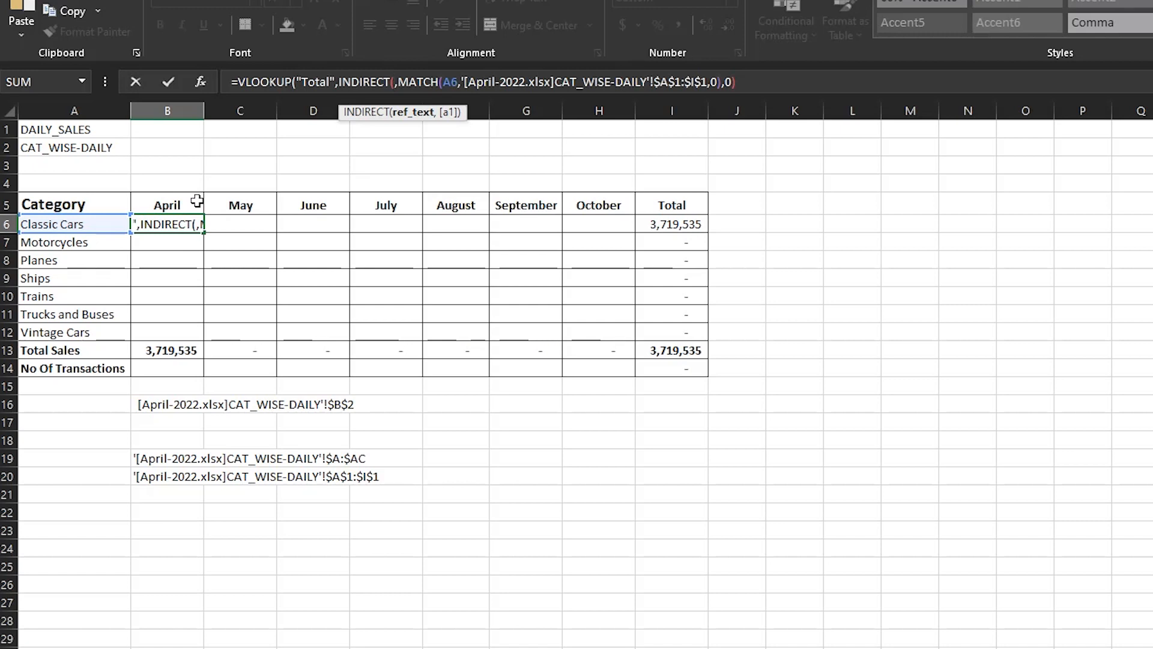
Begin typing the text reference pieces ("[, ', ", &), then cancel the B6 edit, restoring 3,719,535.
type("\"")
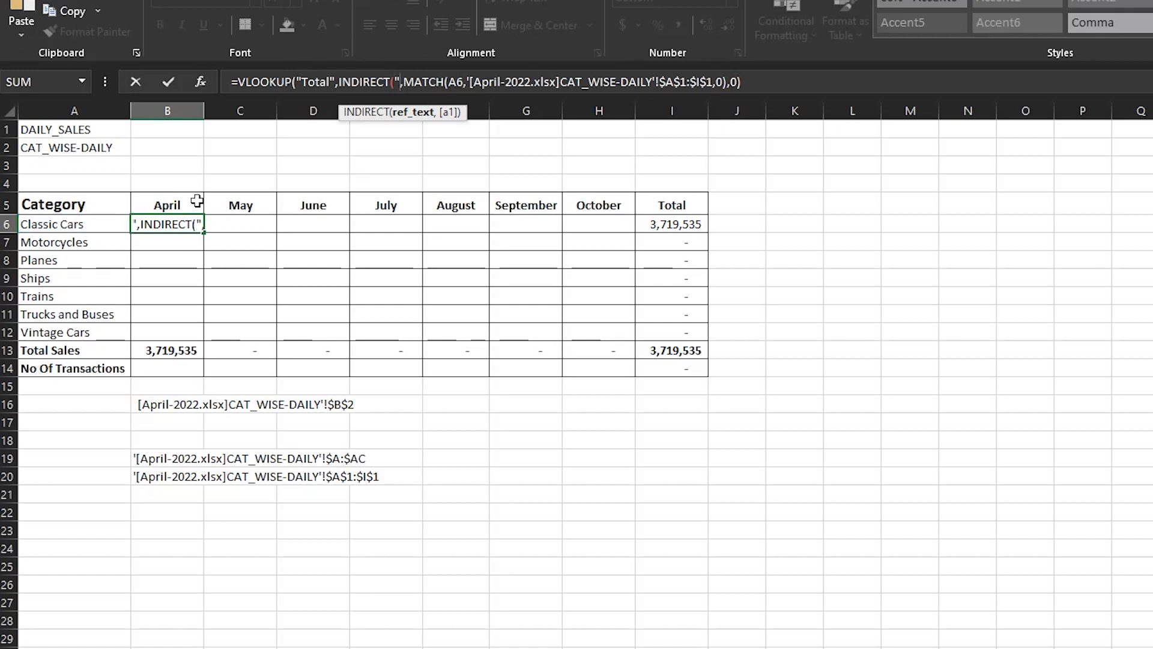
type("[")
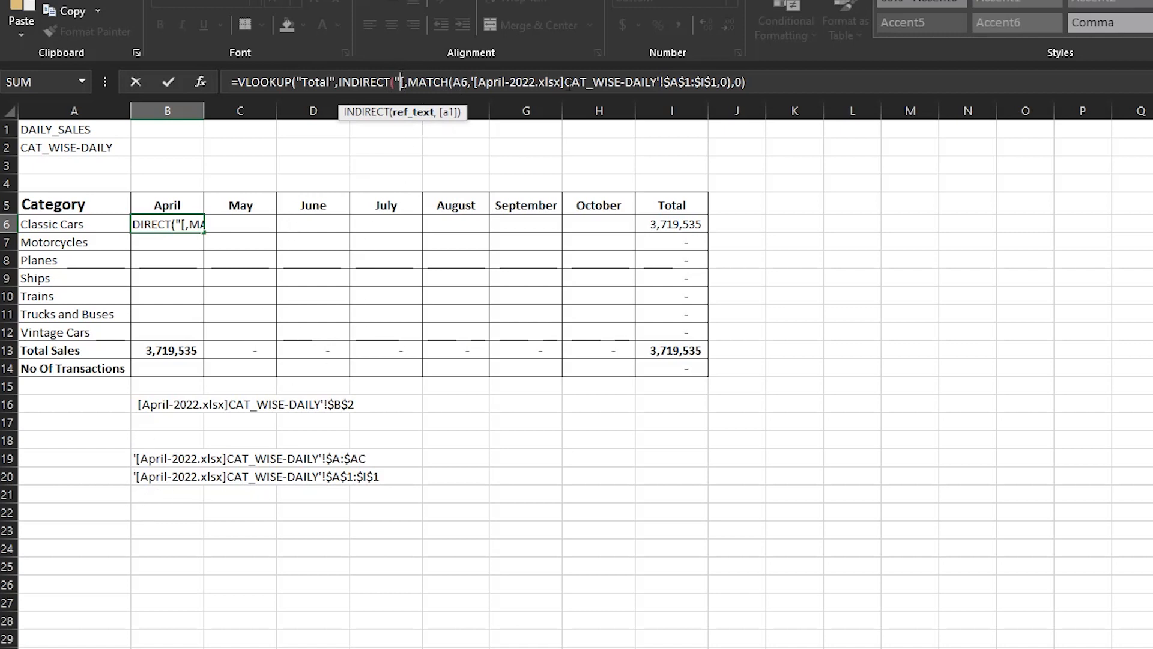
type("'")
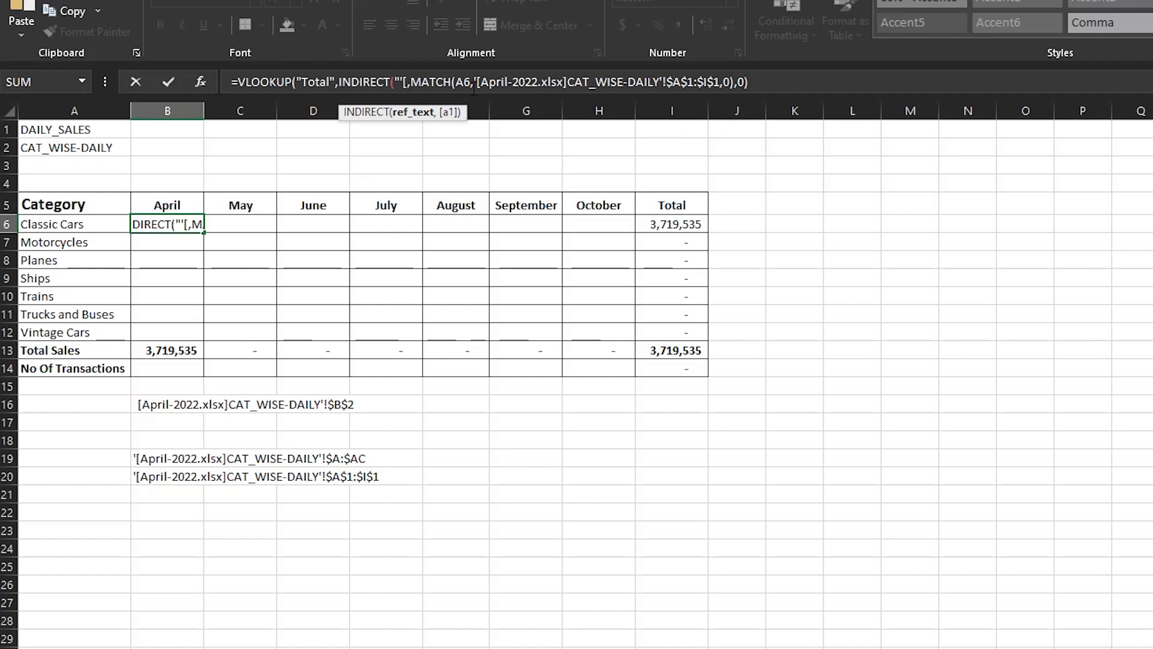
type("\"")
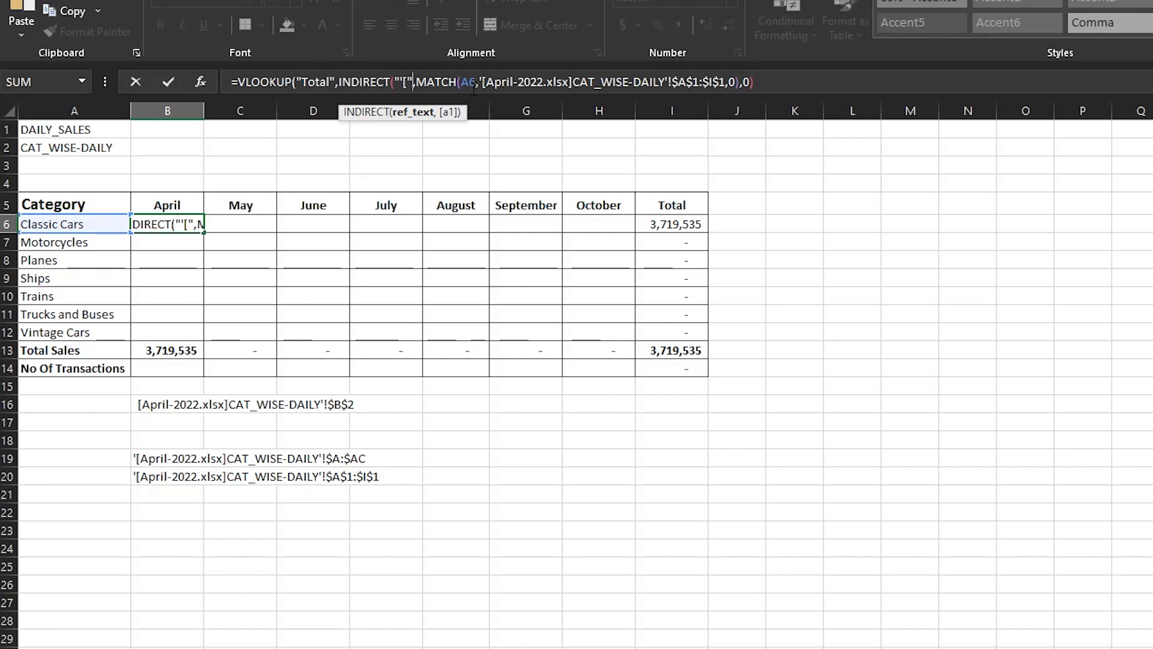
type("&")
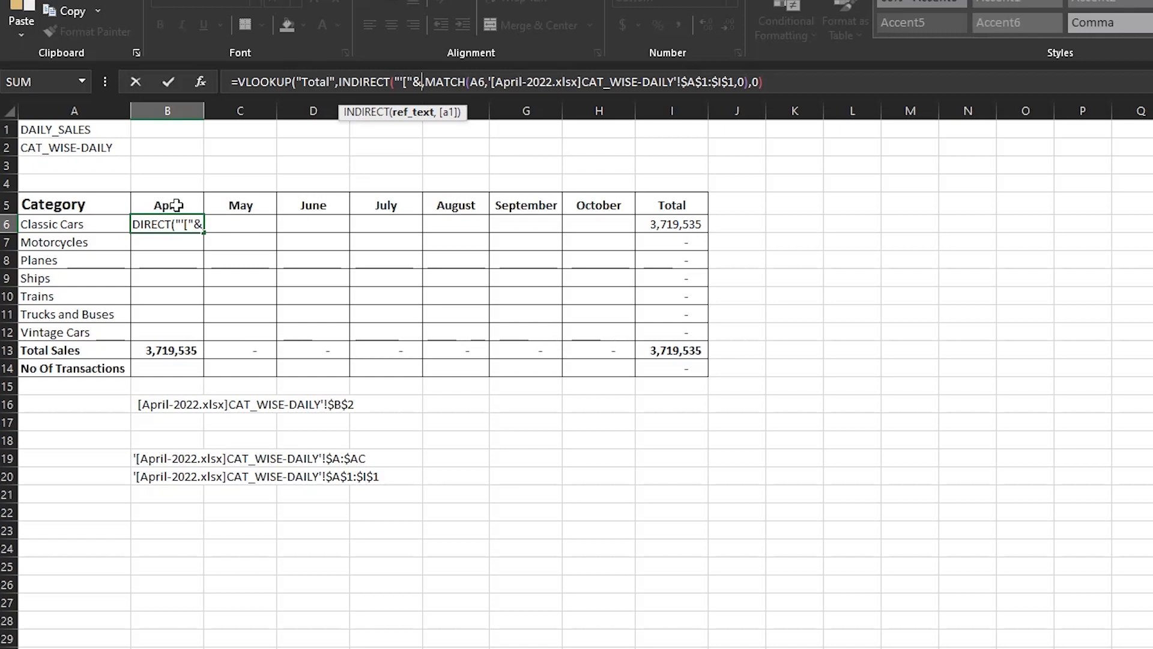
key("Escape")
left_click(701, 445)
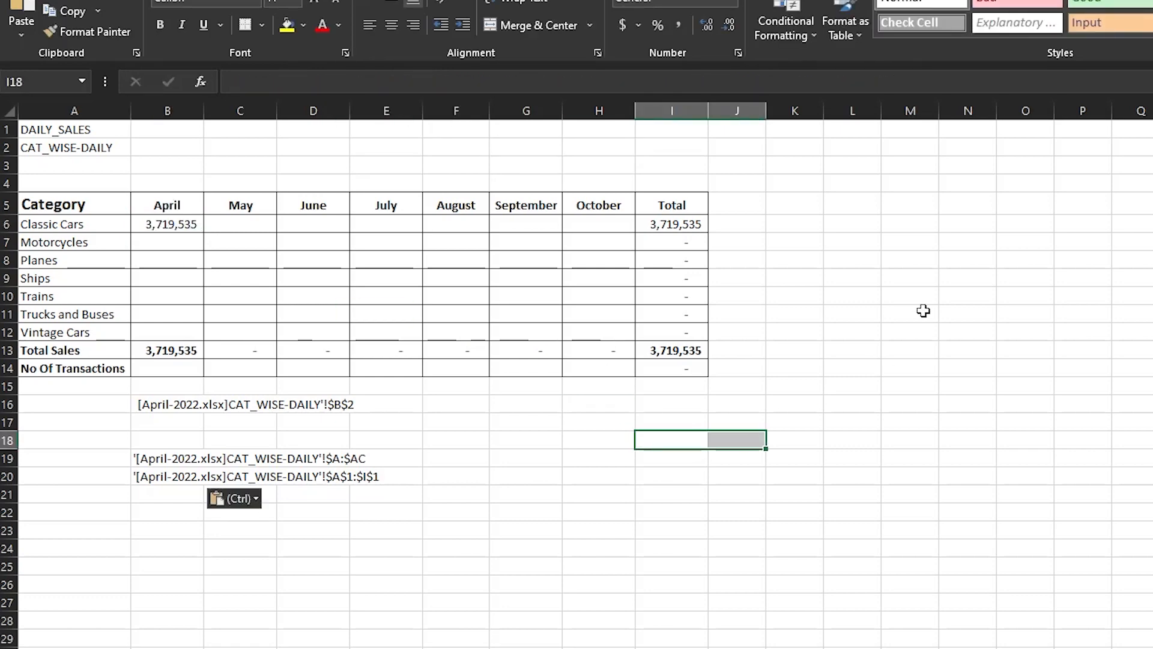
In N8, enter a formula joining a quoted first name with cell N6 using &.
left_click(937, 276)
left_click(980, 246)
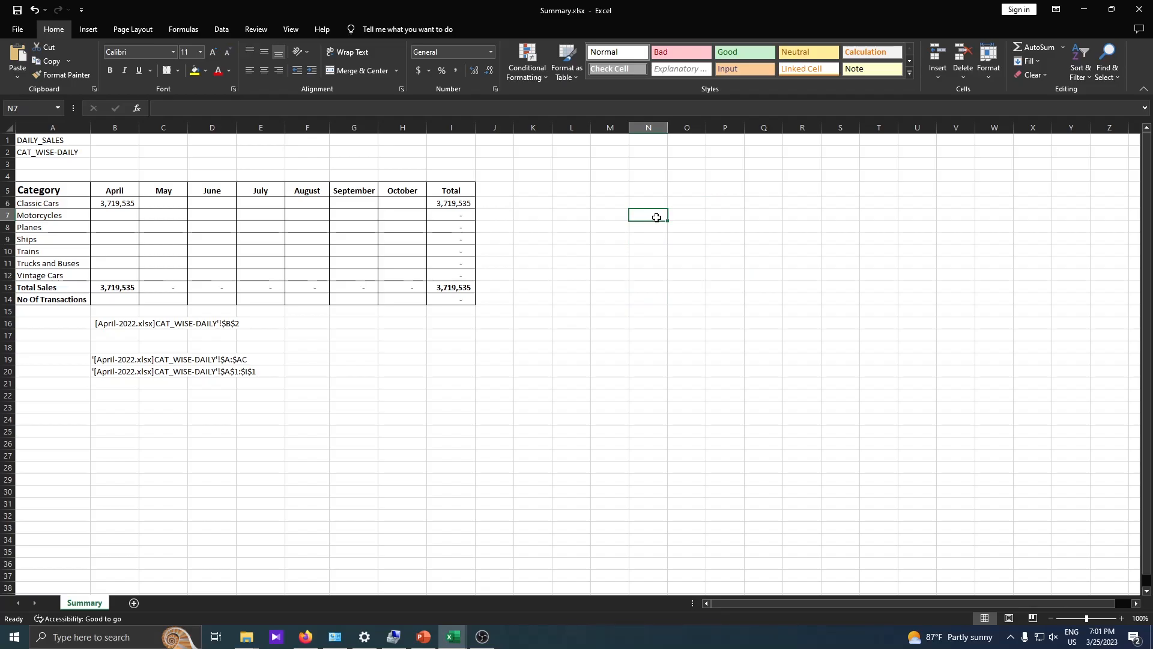
key("Down")
type("=")
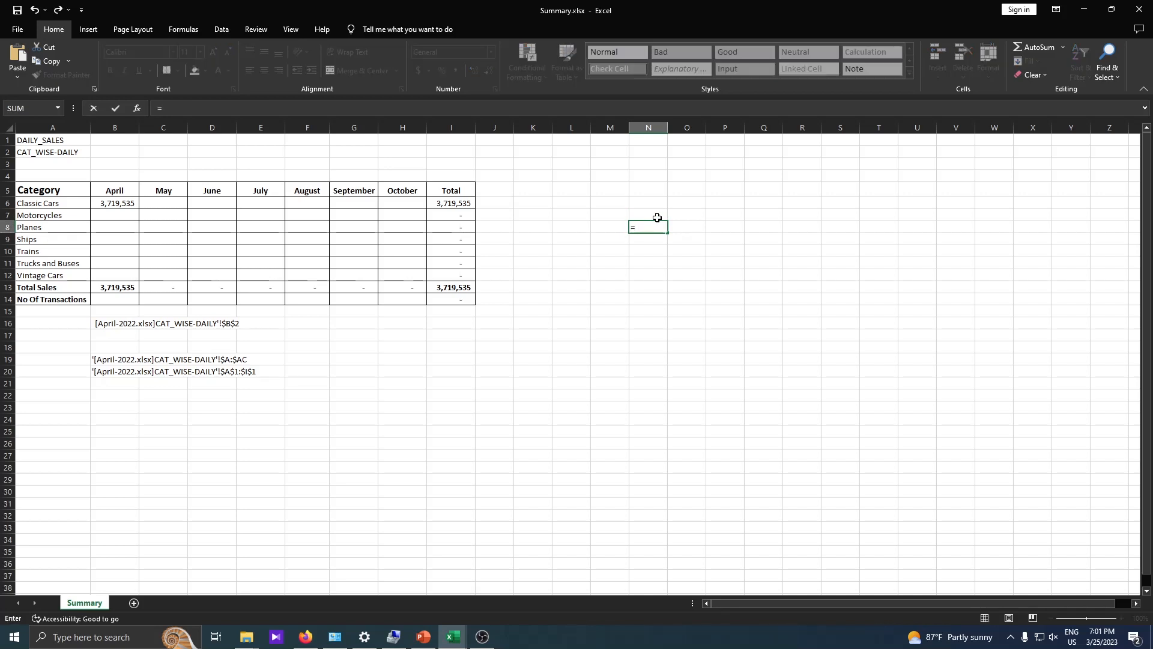
type("\"")
key("Escape")
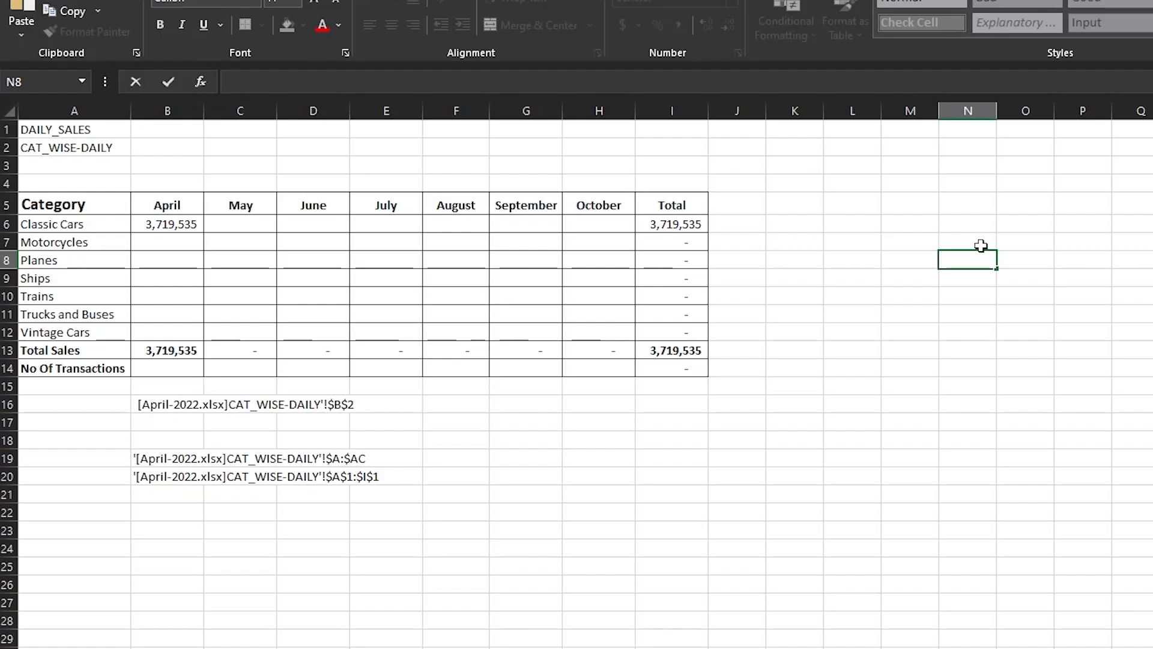
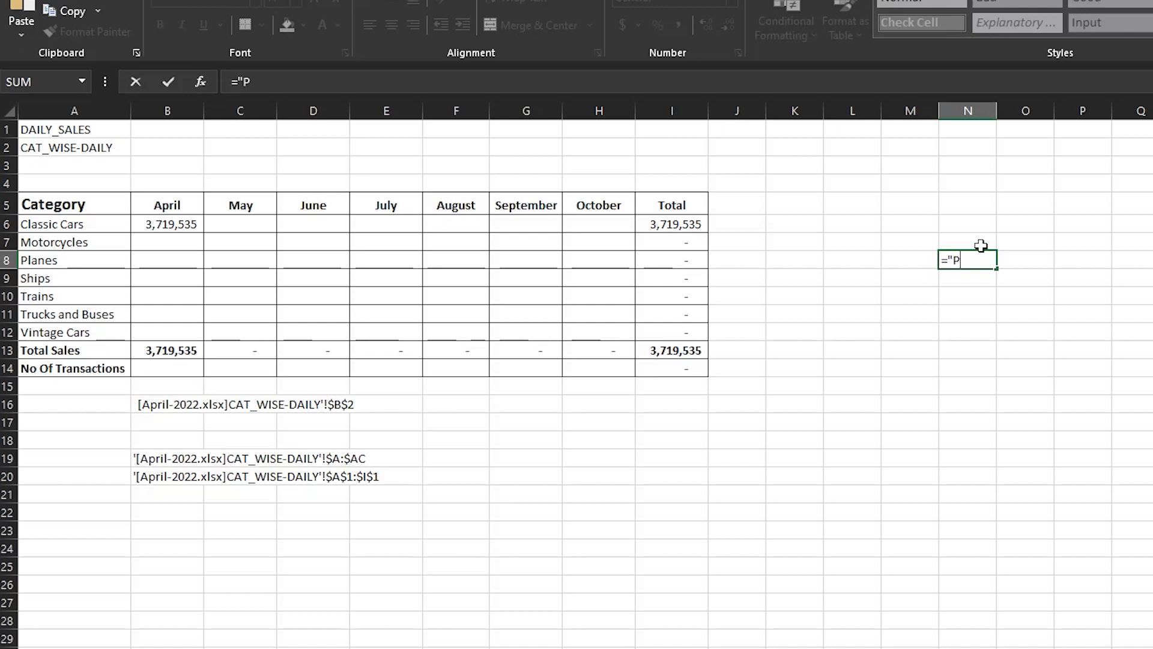
type("\"")
type("&")
left_click(968, 222)
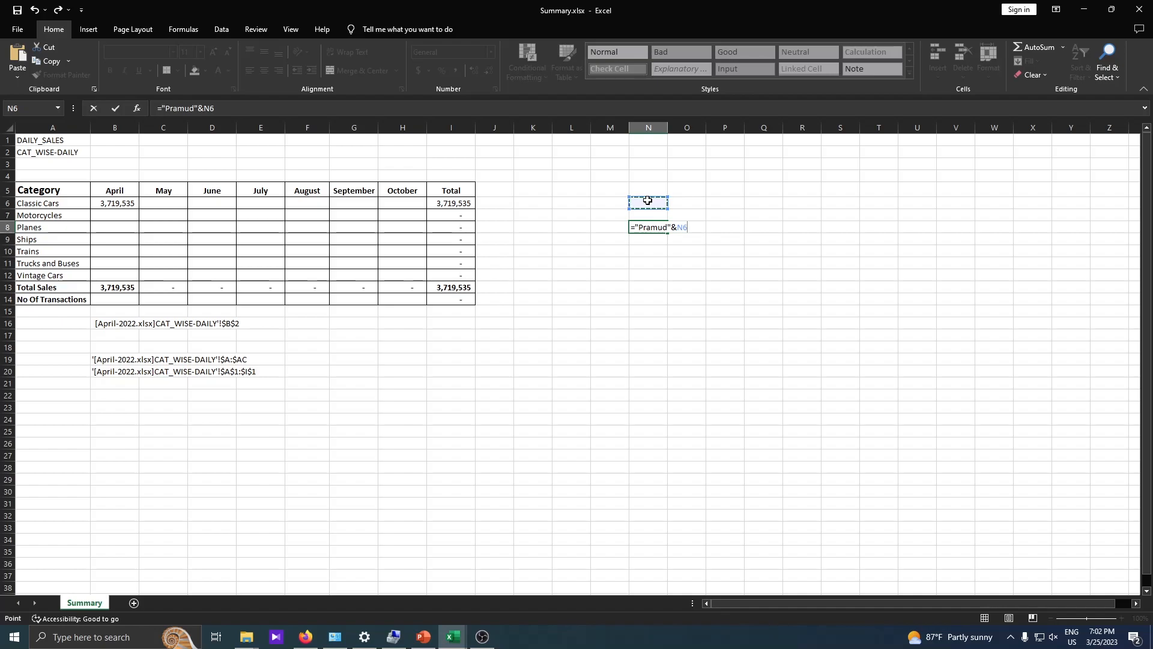
key("Return")
Enter the person's surname in N6 so N8 shows the combined full name.
left_click(648, 202)
key("Return")
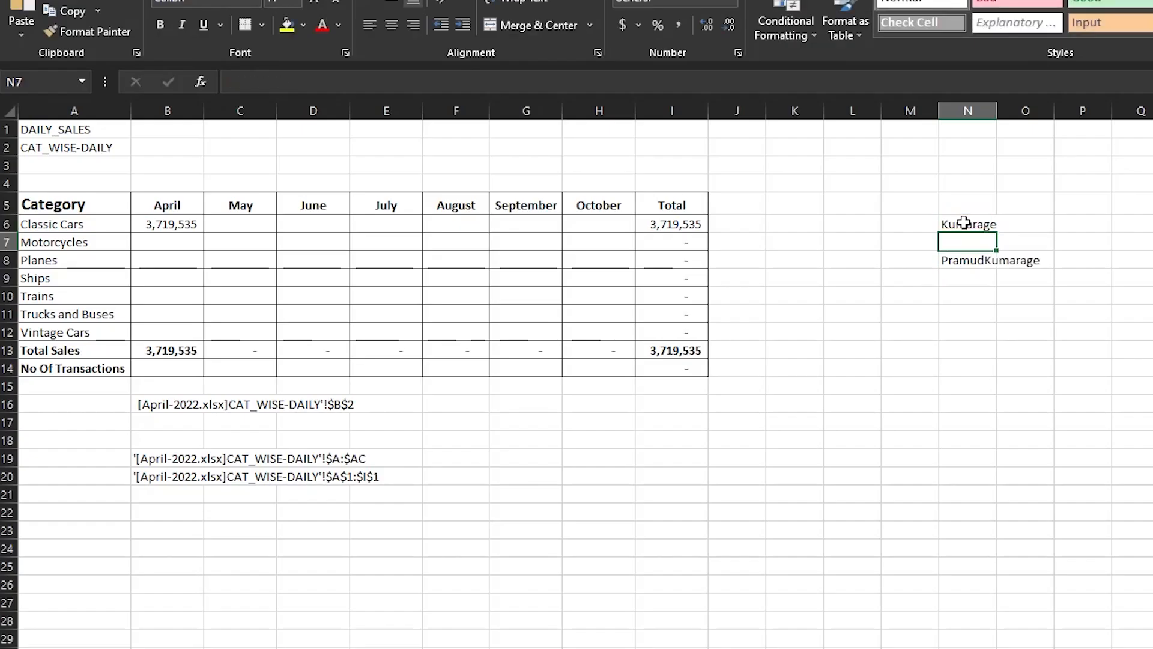
Add a space inside the quoted first name in the N8 formula.
left_click(964, 223)
left_click(960, 260)
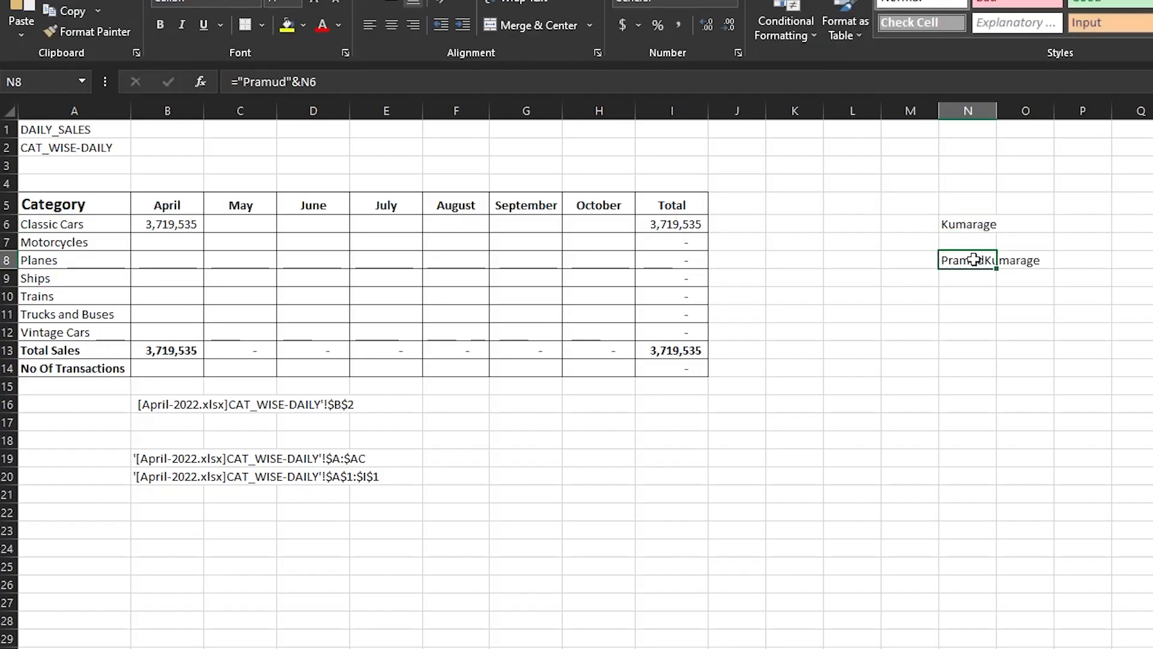
left_click(593, 76)
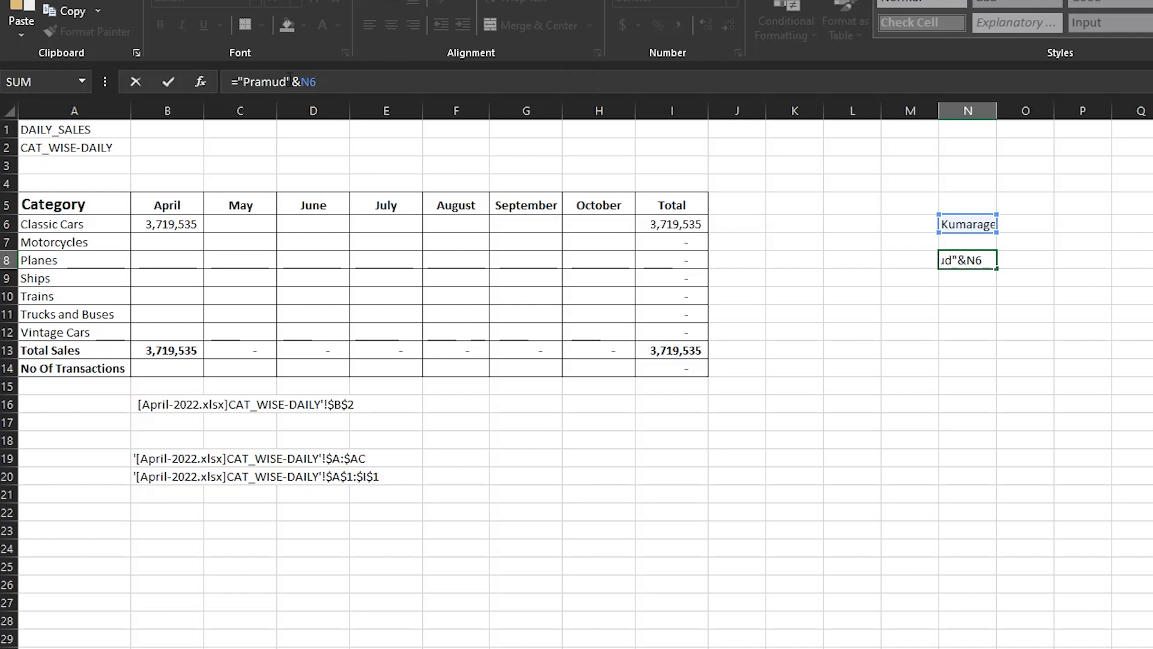
left_click(289, 81)
key("Return")
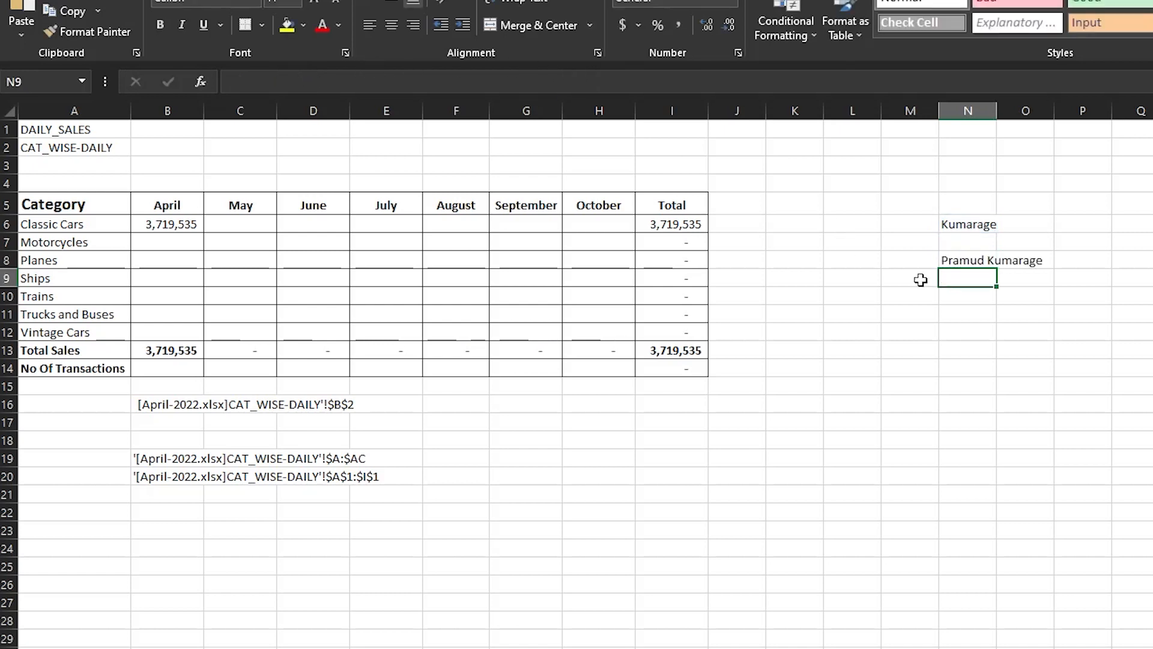
Append &"-Colombo" to the N8 formula so the name ends with -Colombo.
left_click(967, 261)
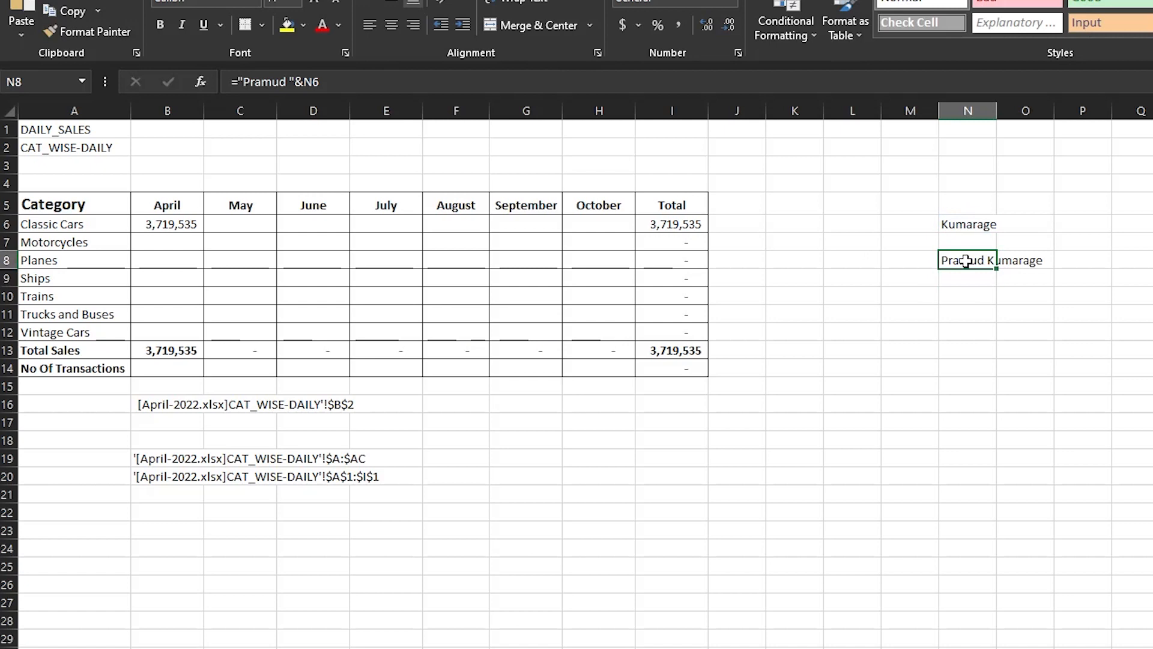
left_click(994, 226)
left_click(990, 260)
left_click(373, 84)
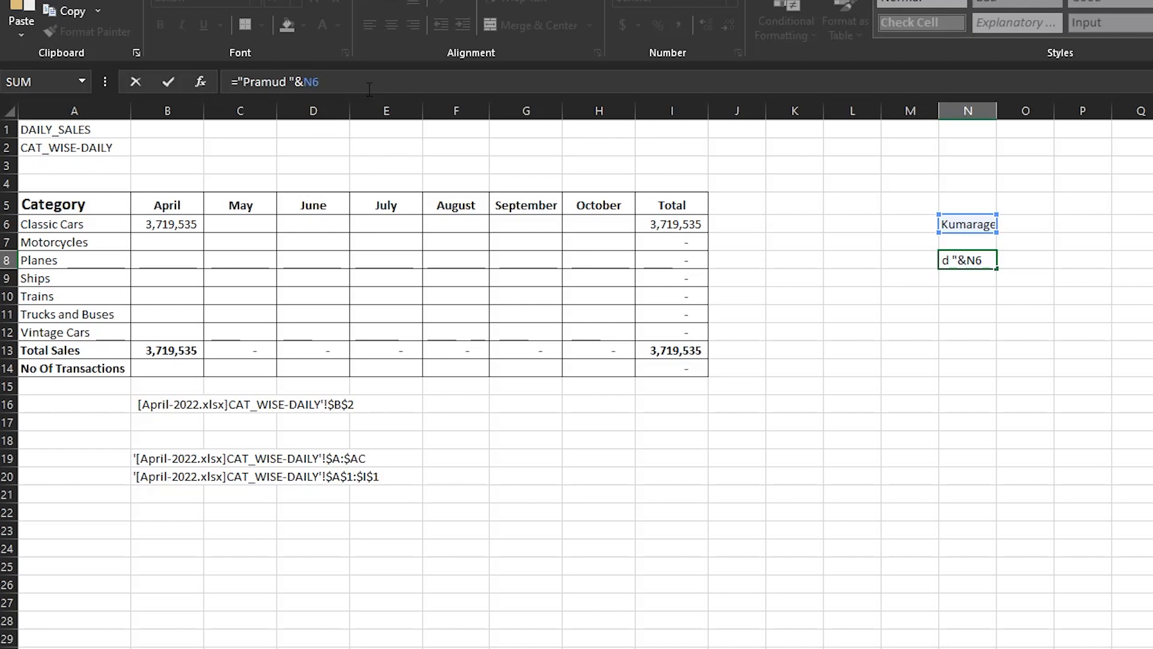
type("&\"-Colombo\"")
key("Return")
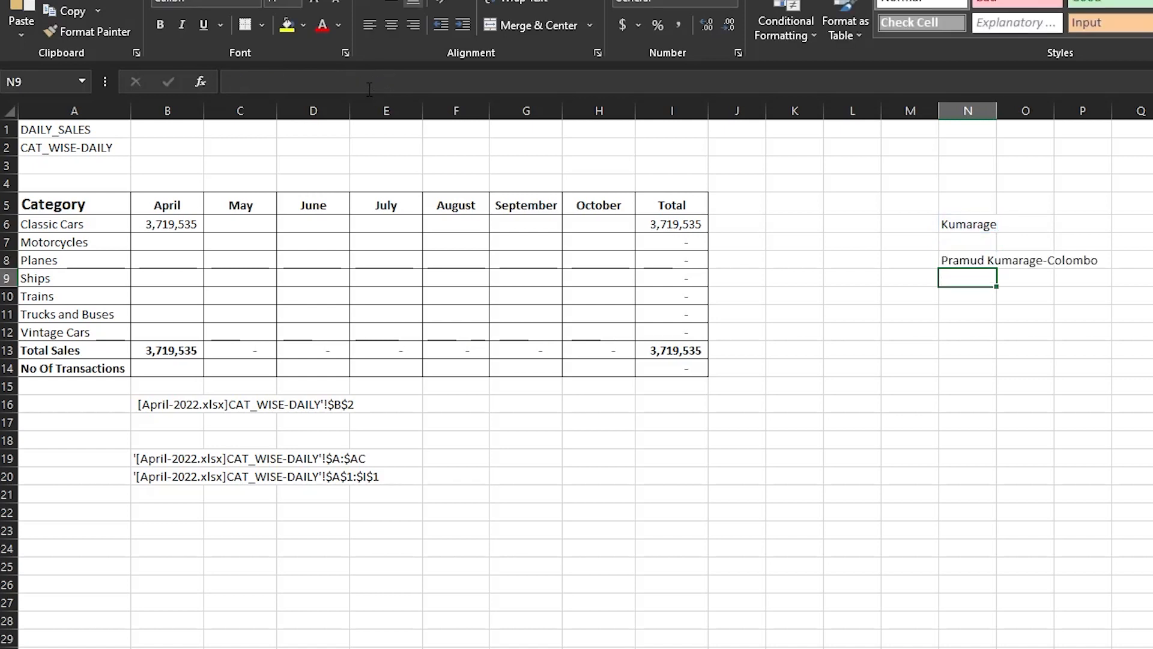
Review the N8 formula, committing it unchanged, and select B6.
key("Up")
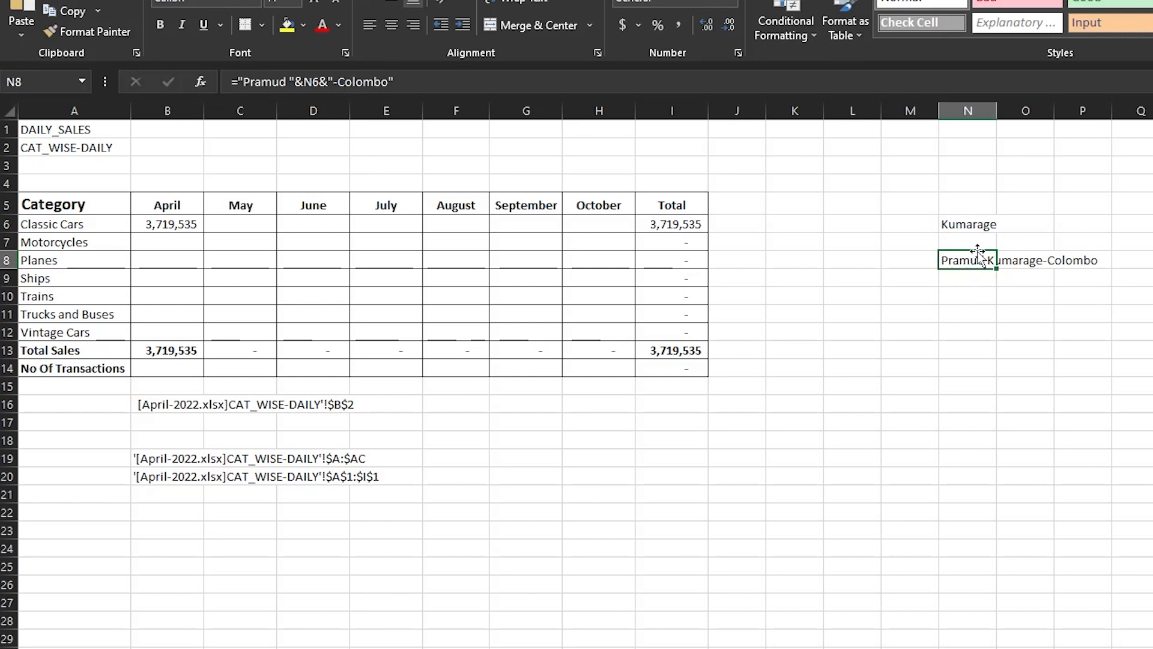
left_click(475, 78)
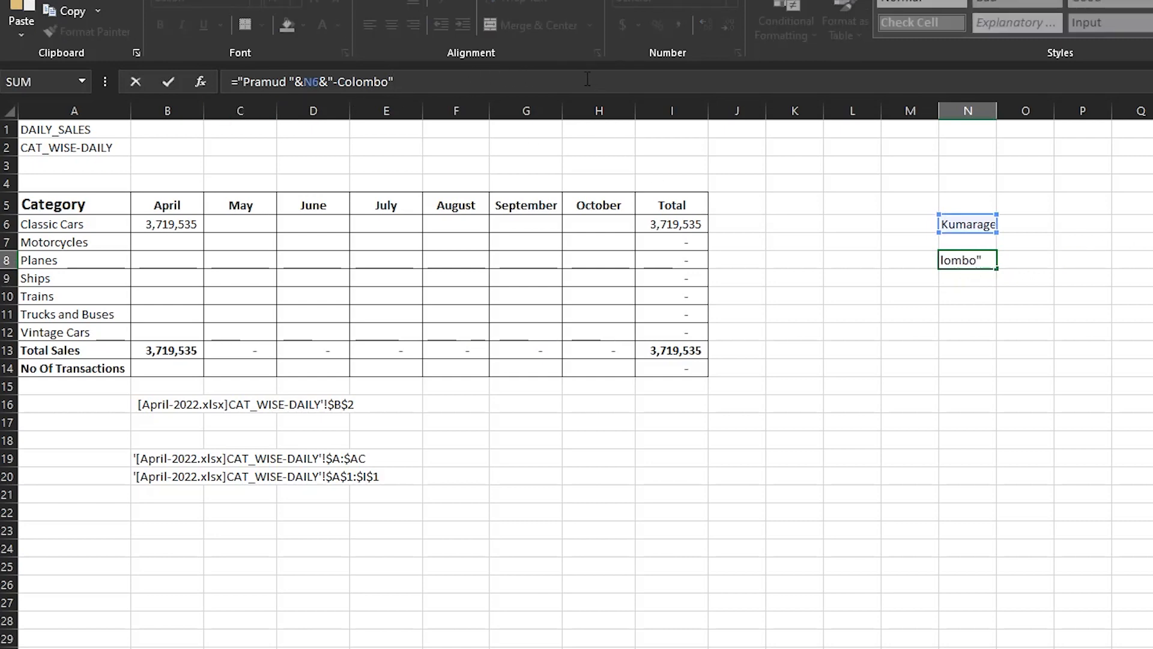
key("Return")
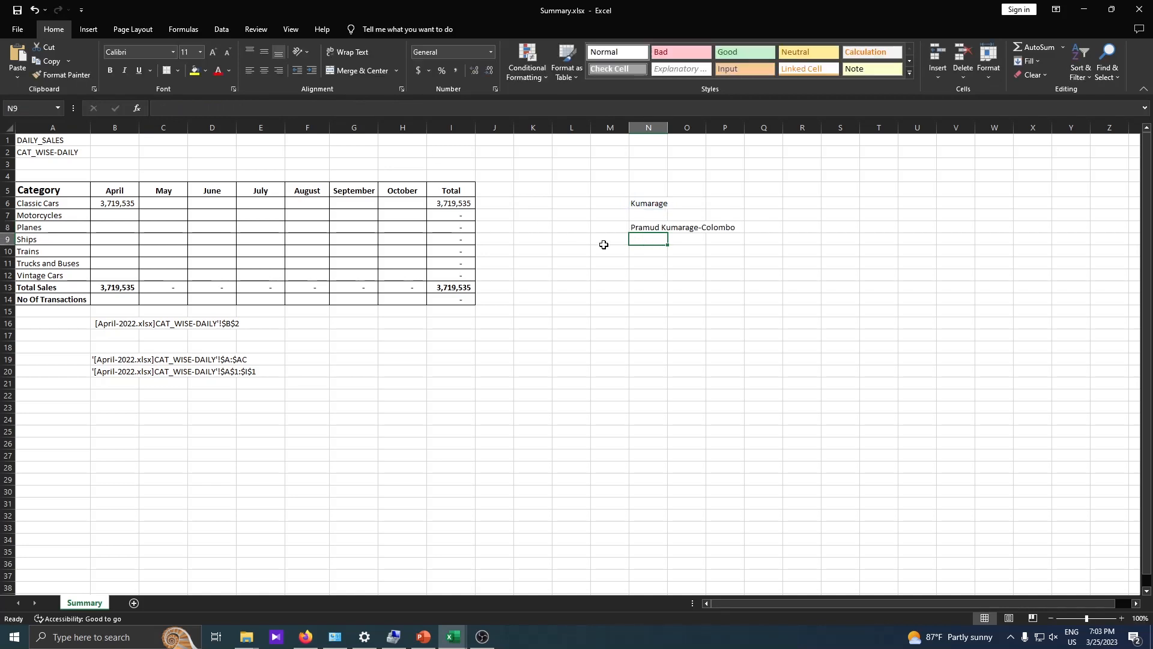
left_click(649, 229)
left_click(287, 104)
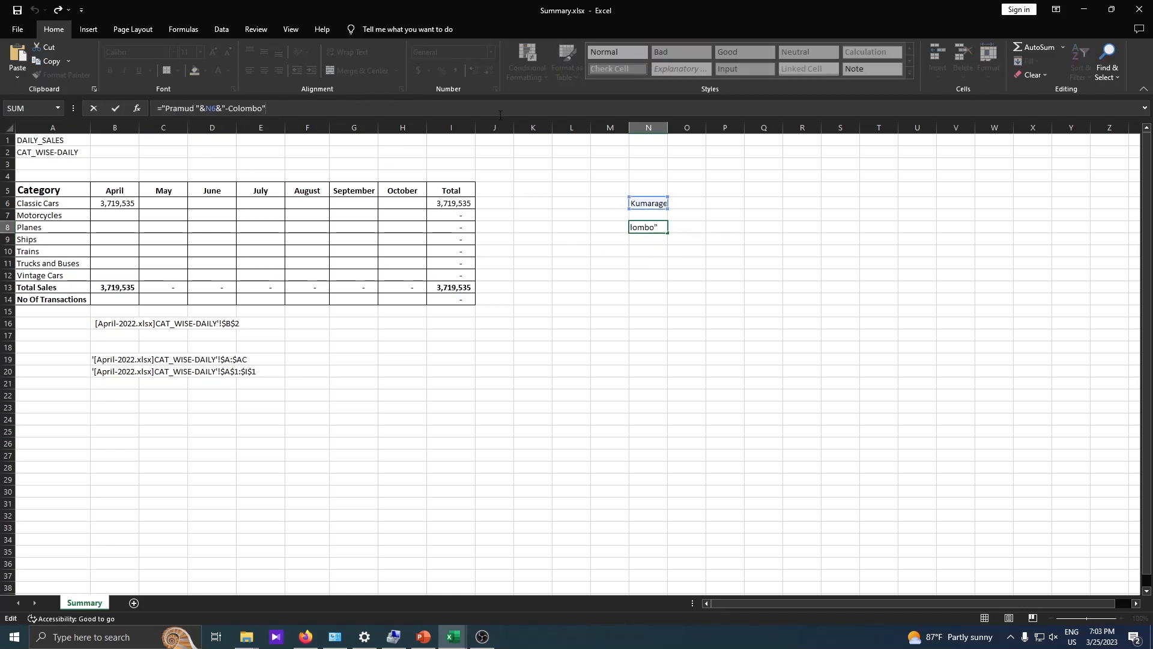
key("Return")
left_click(118, 203)
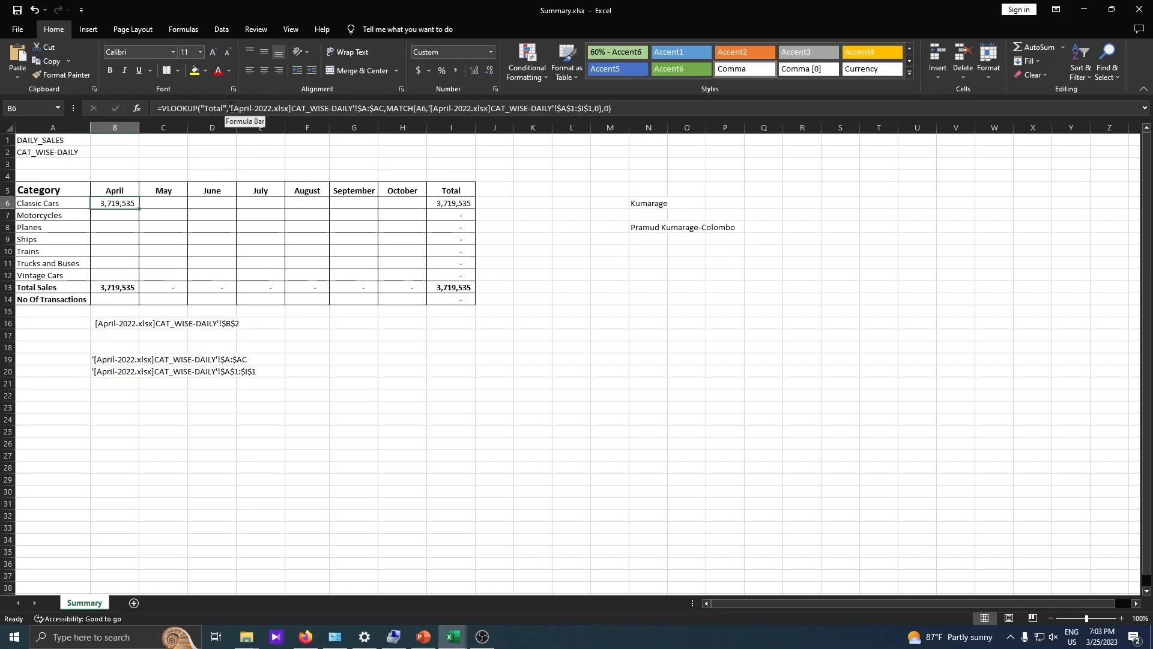
Replace B6's $A:$AC table argument with INDIRECT(" ready for a text-built reference.
left_click(244, 110)
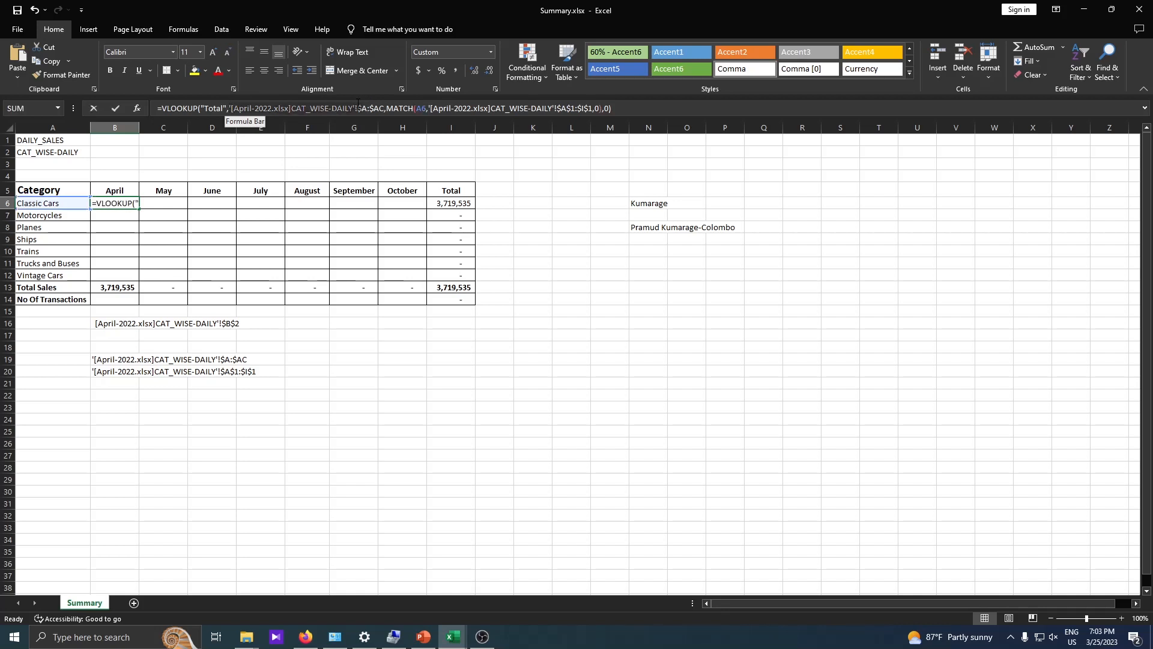
left_click_drag(355, 105, 385, 104)
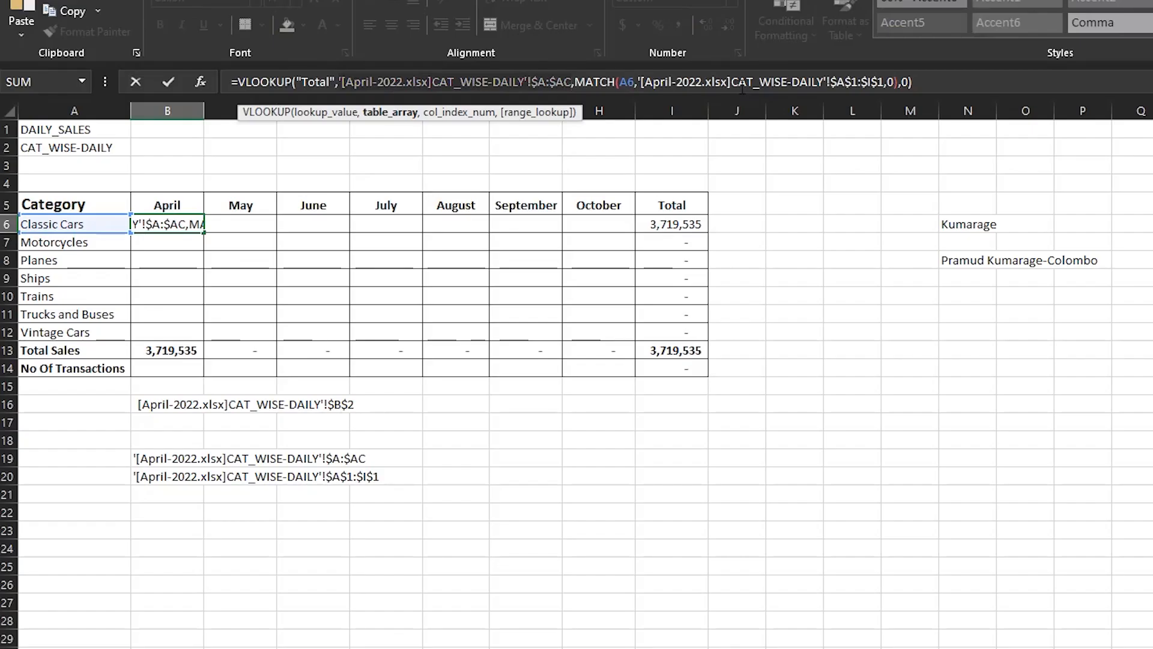
key("BackSpace")
type("i")
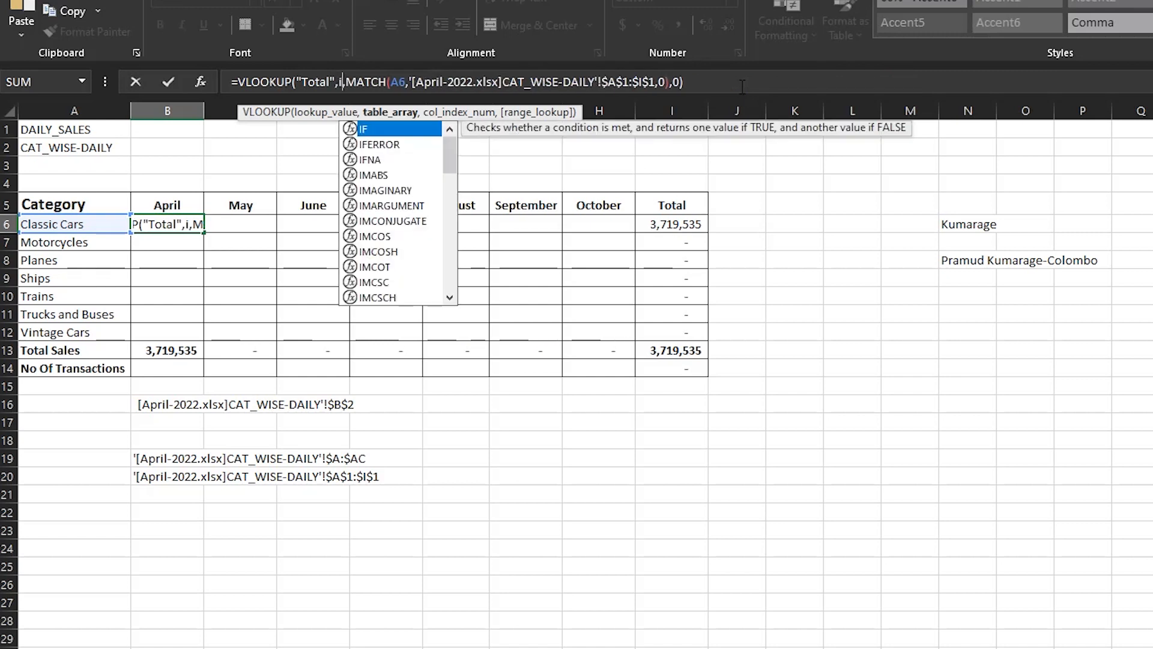
type("ndire")
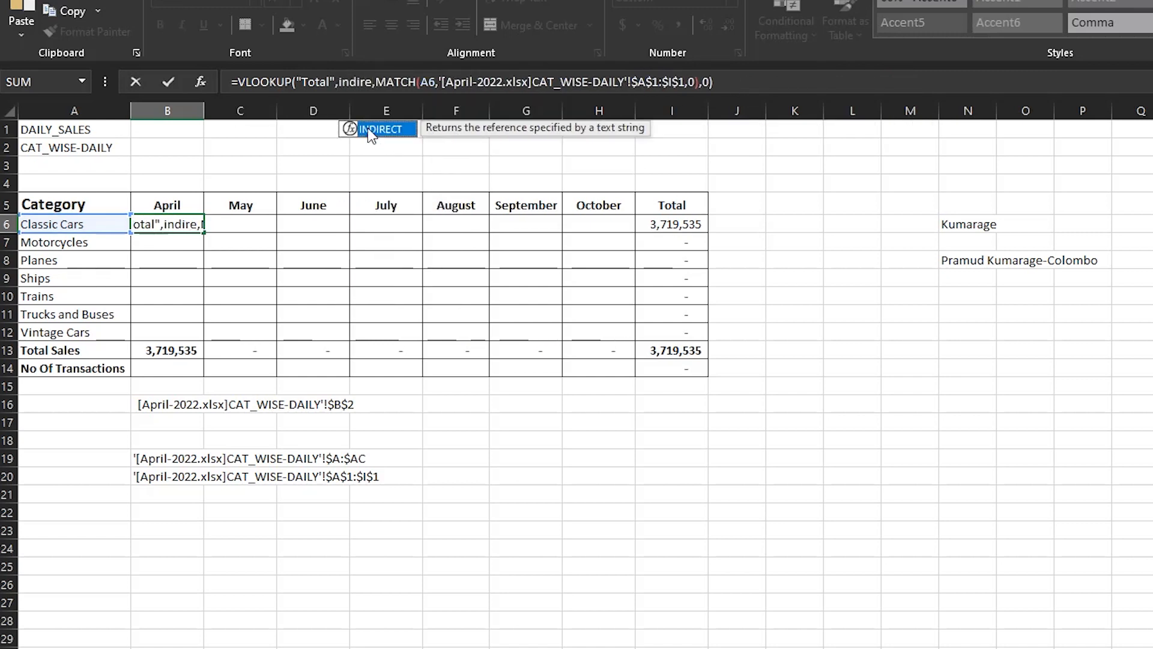
double_click(371, 131)
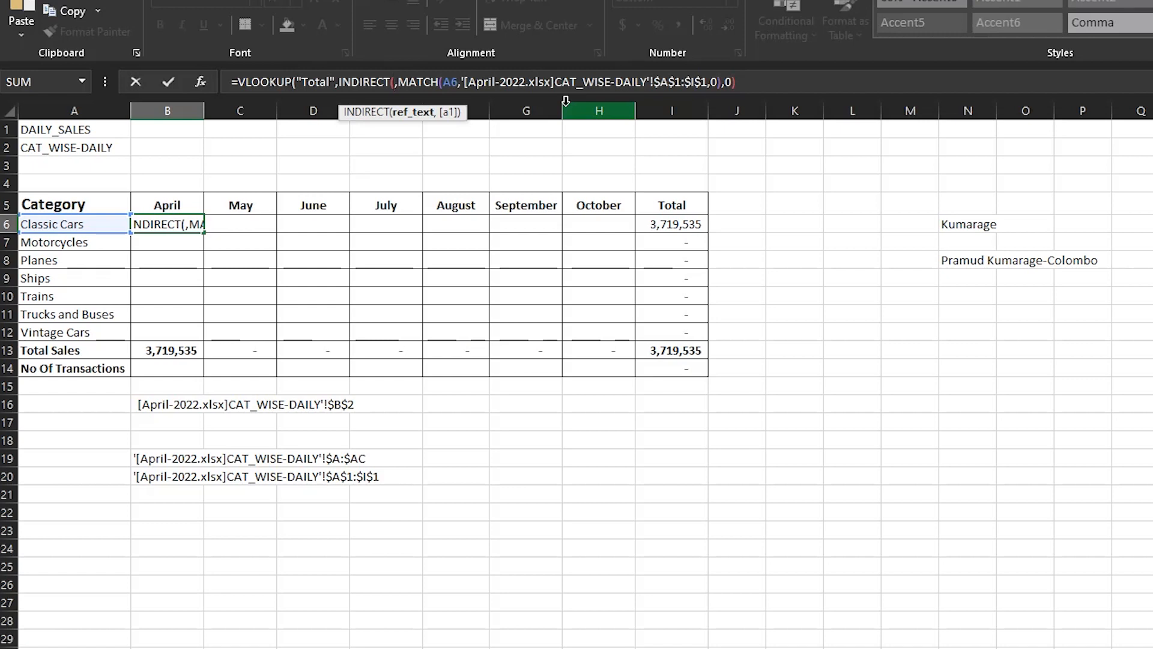
type(")")
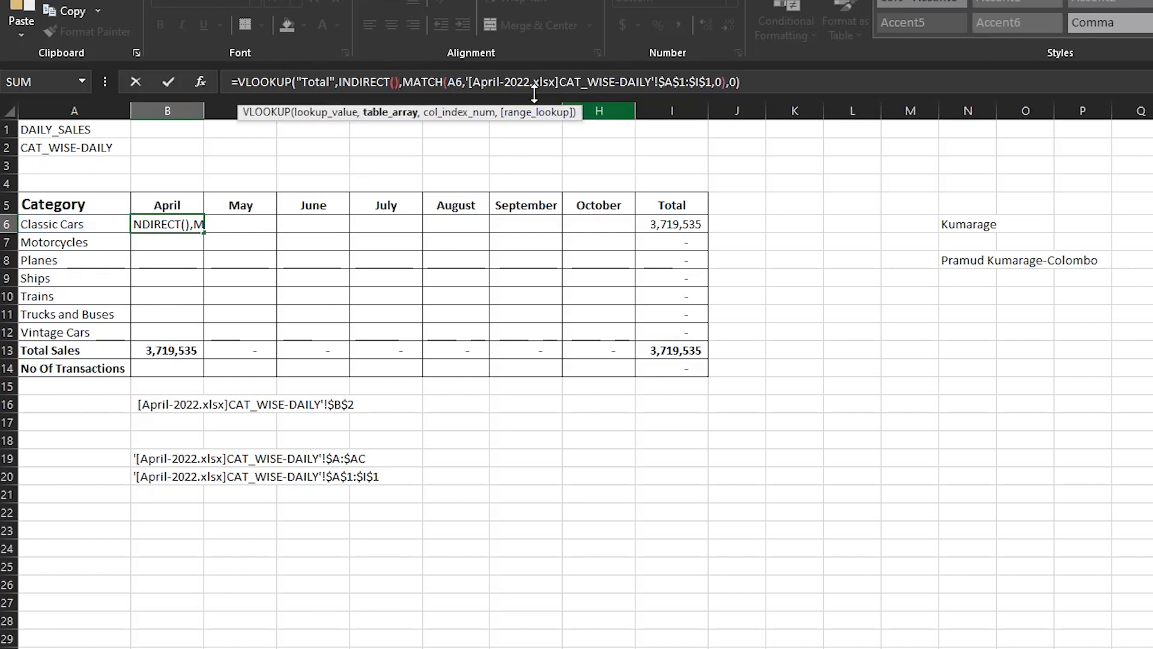
key("Left")
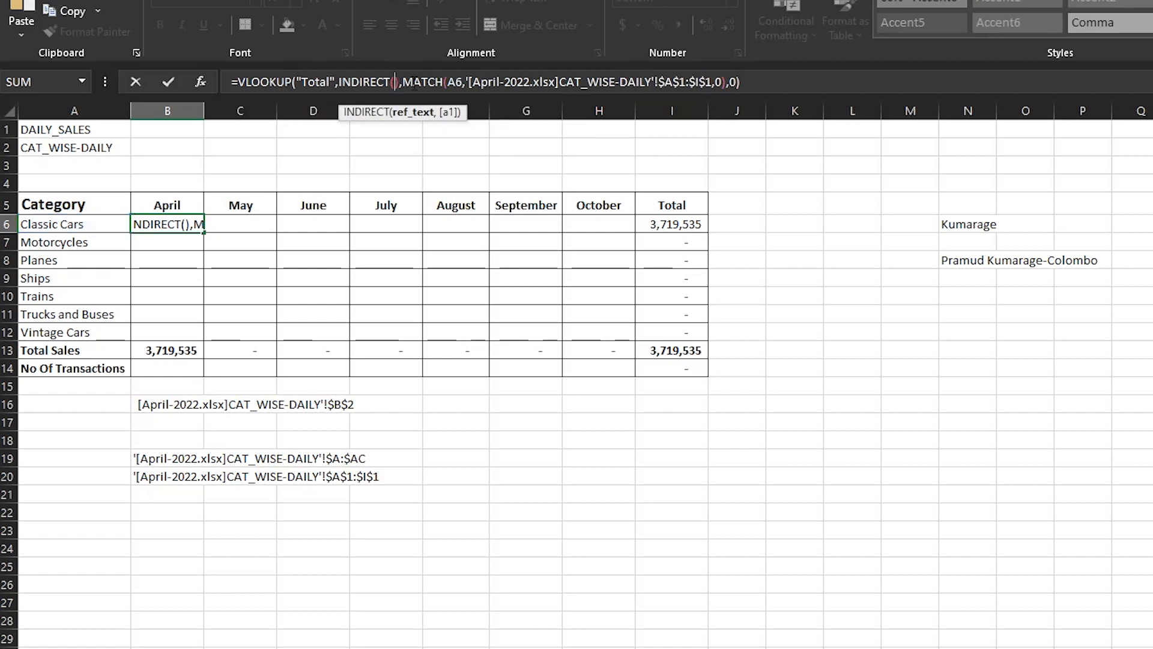
type("\"")
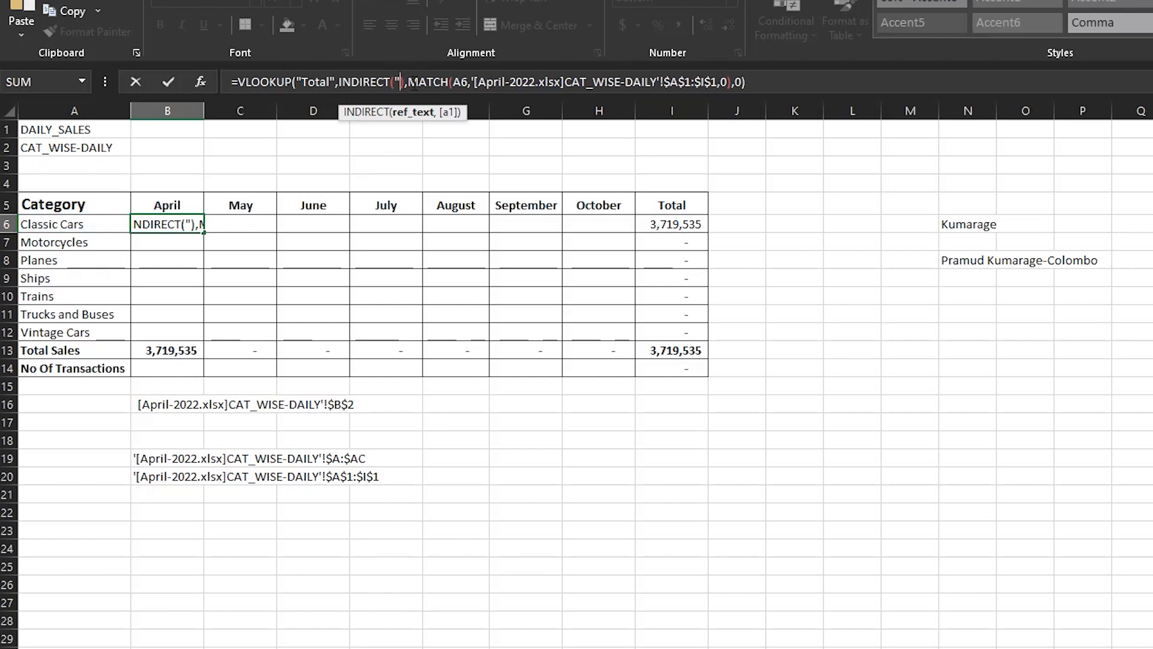
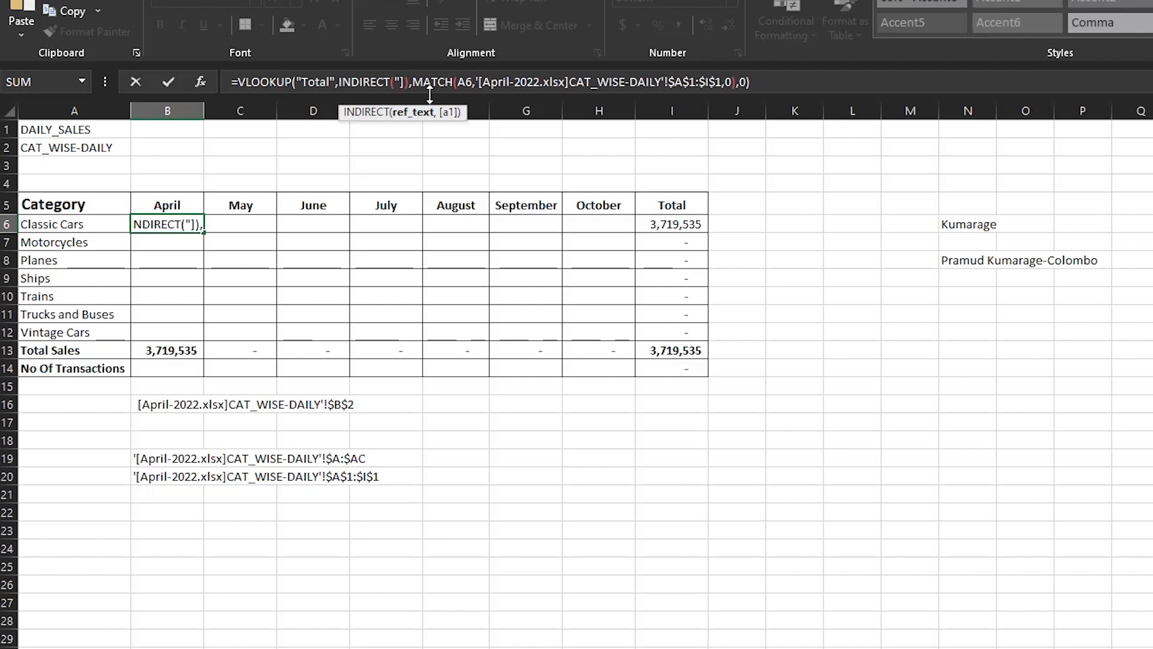
Rewrite B6's INDIRECT text as "'["&B5&".xlsx]"&A2&"" and enter the formula to test it.
key("BackSpace")
type("'")
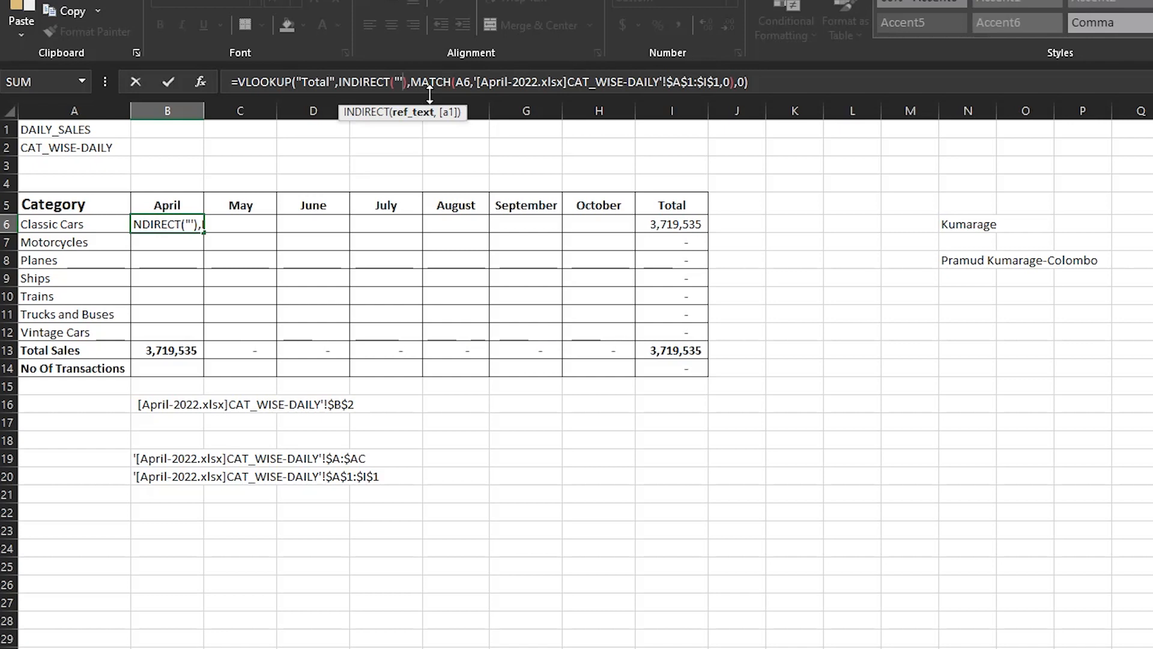
type("[")
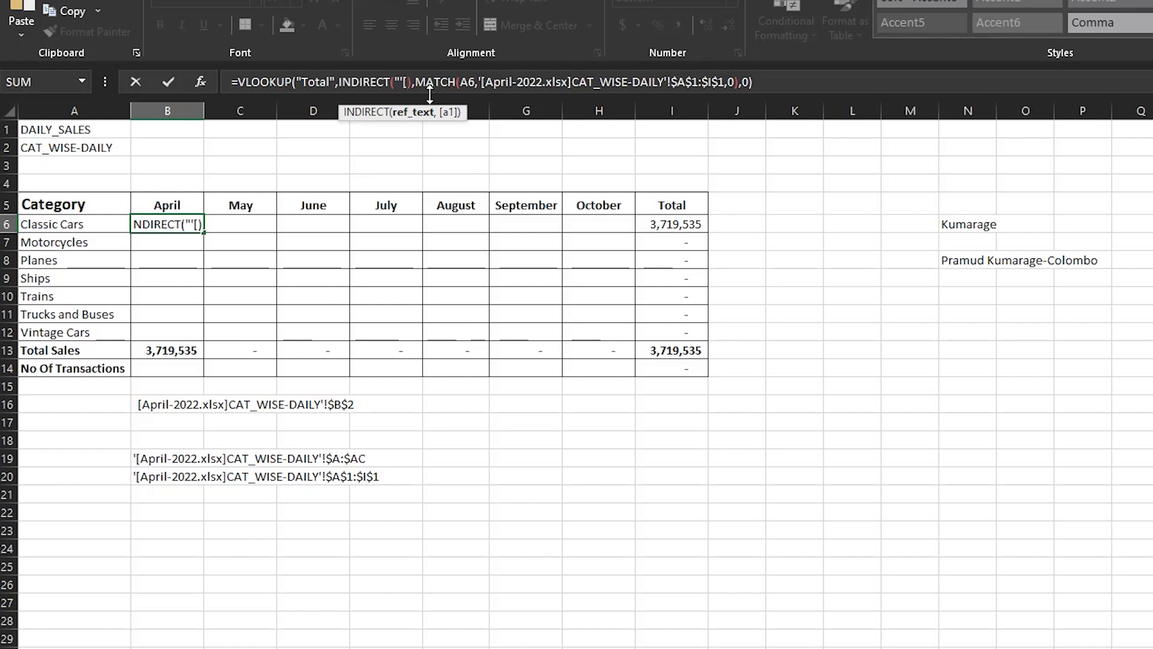
type("\"")
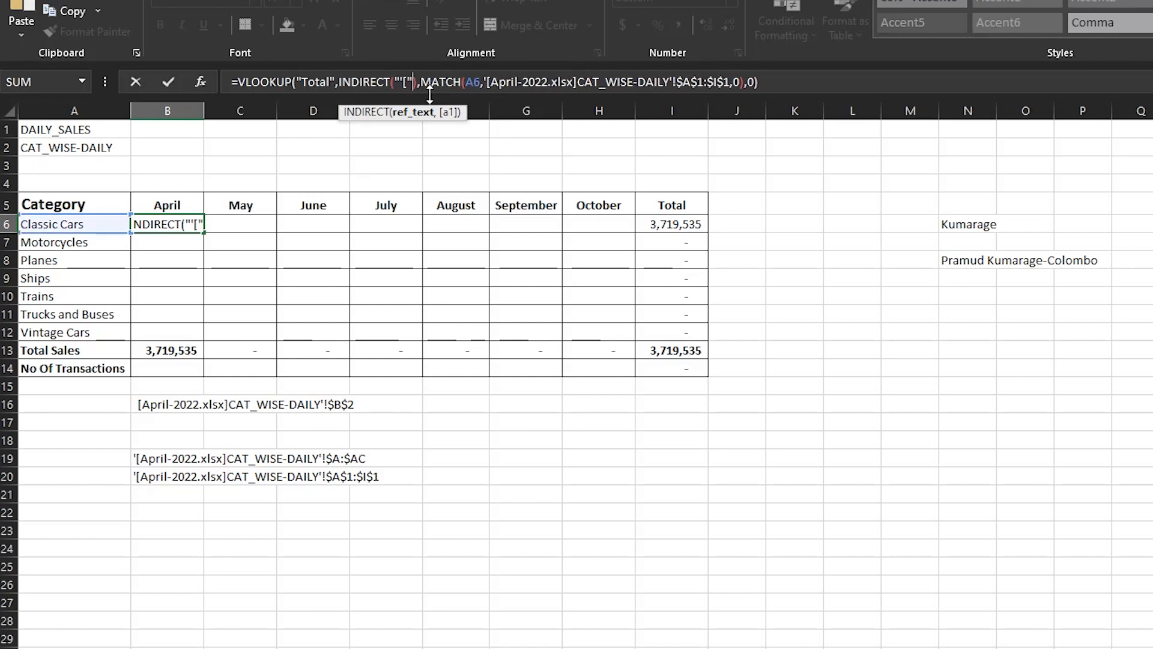
type("&")
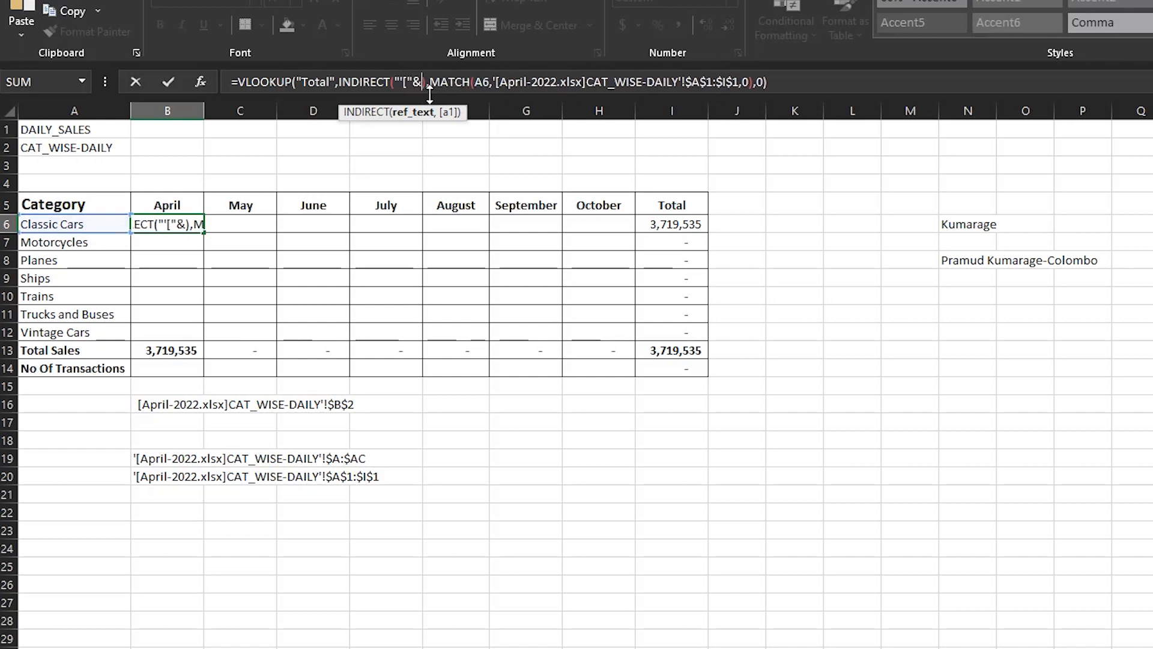
left_click(173, 207)
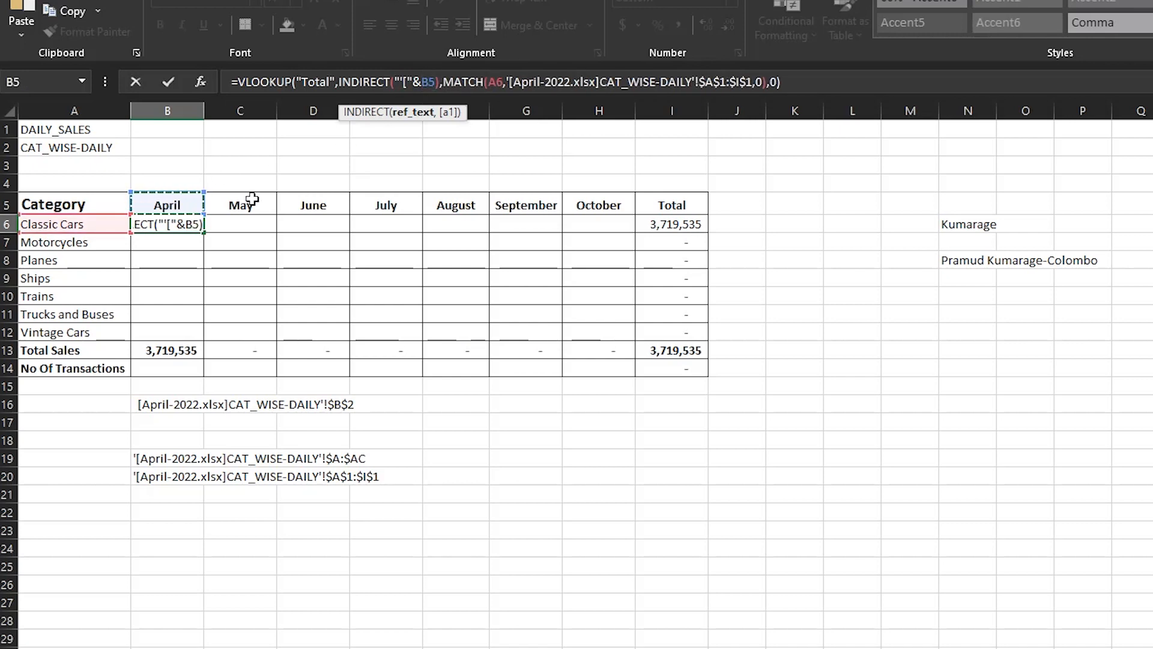
type("&")
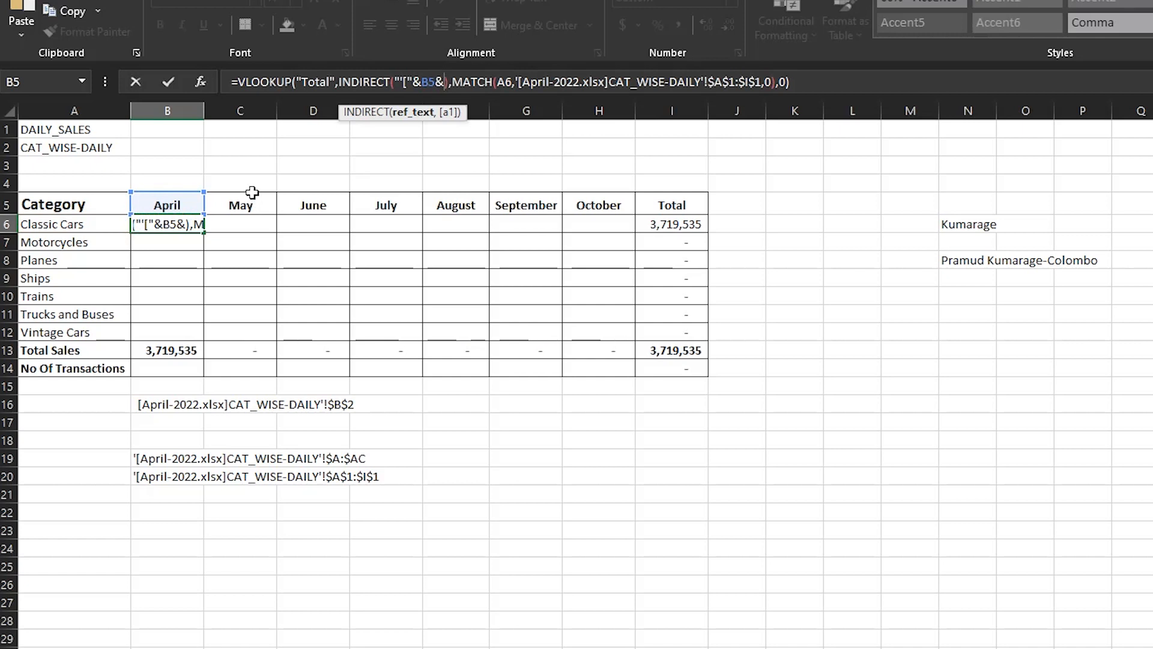
type("\"")
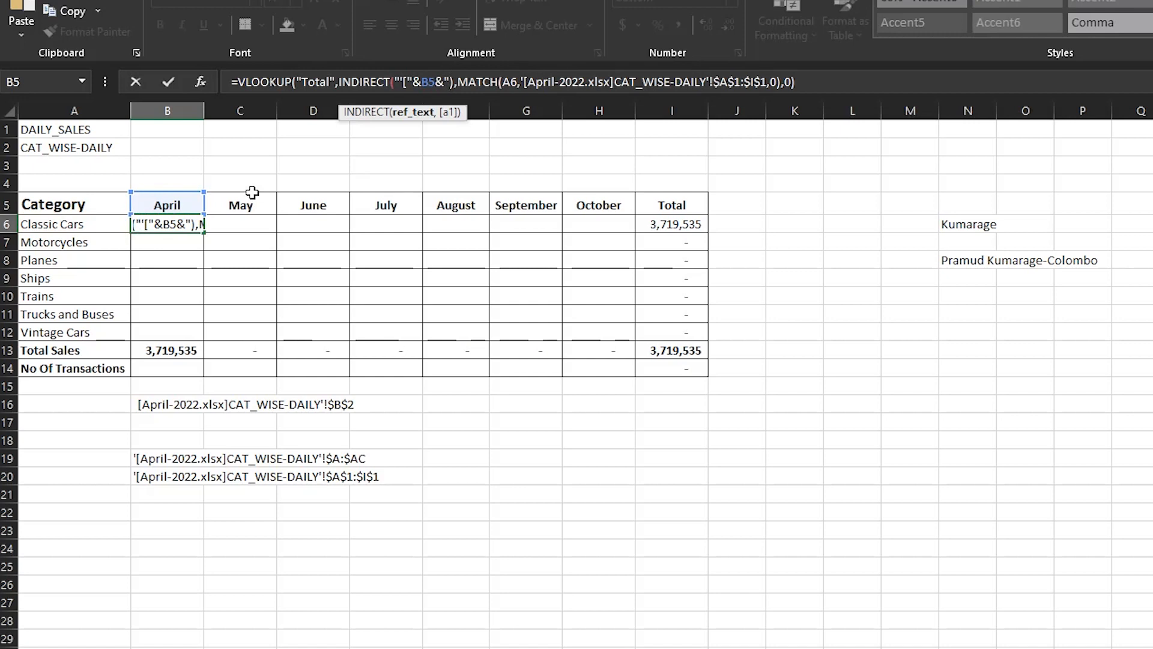
type(".xlsx")
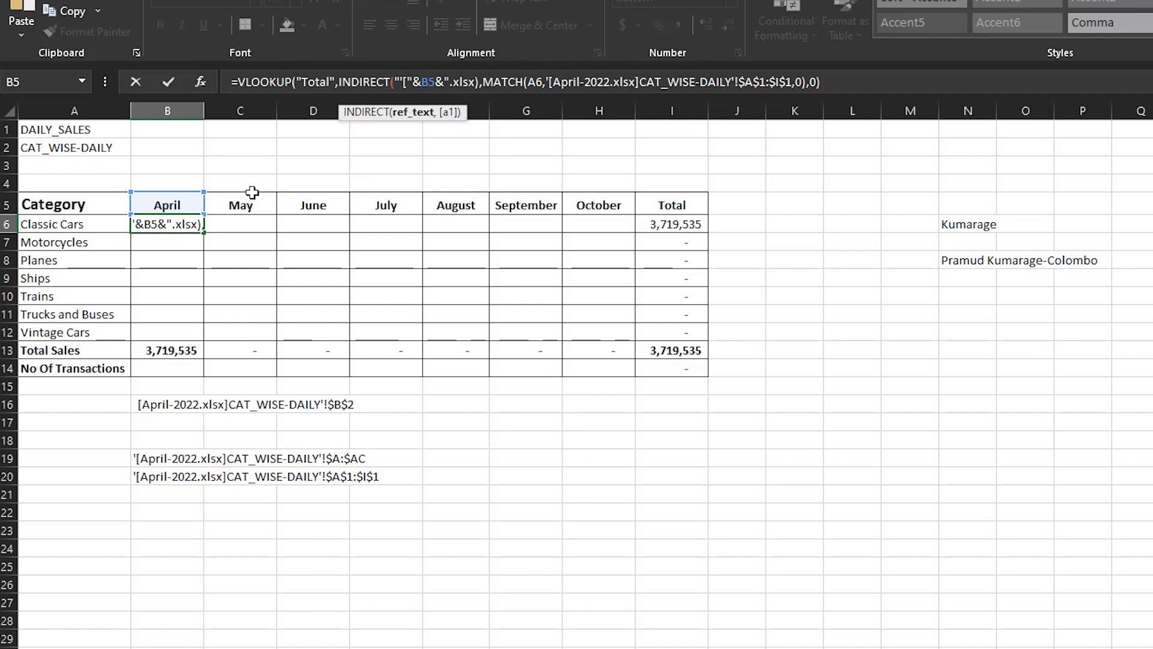
type("]")
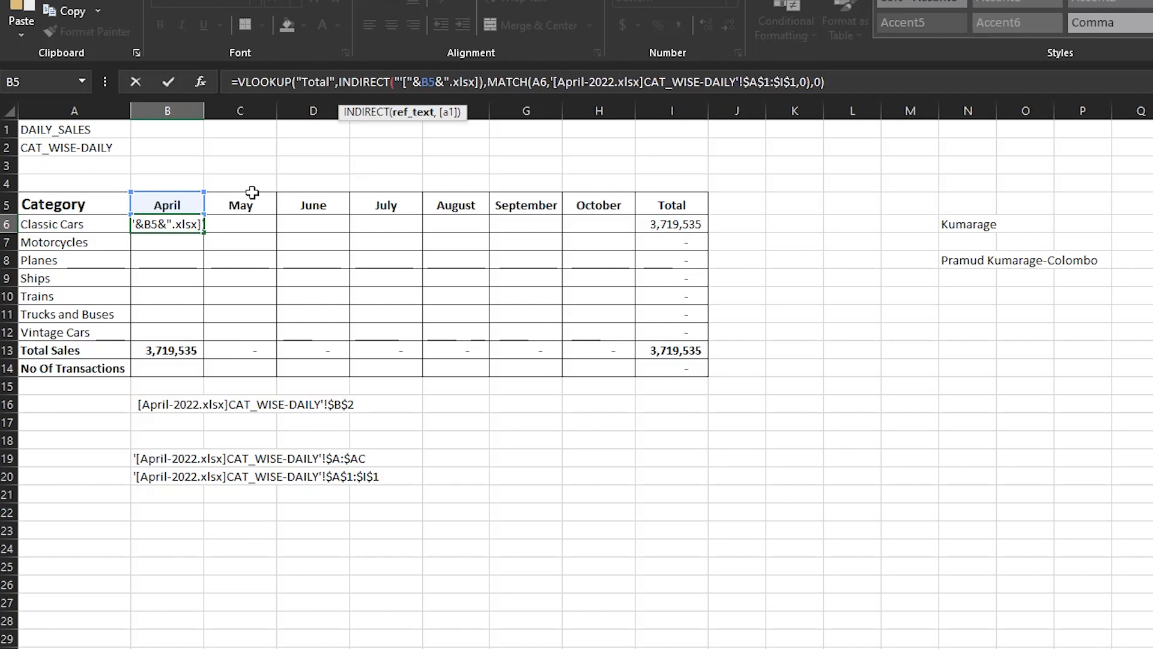
type("\"")
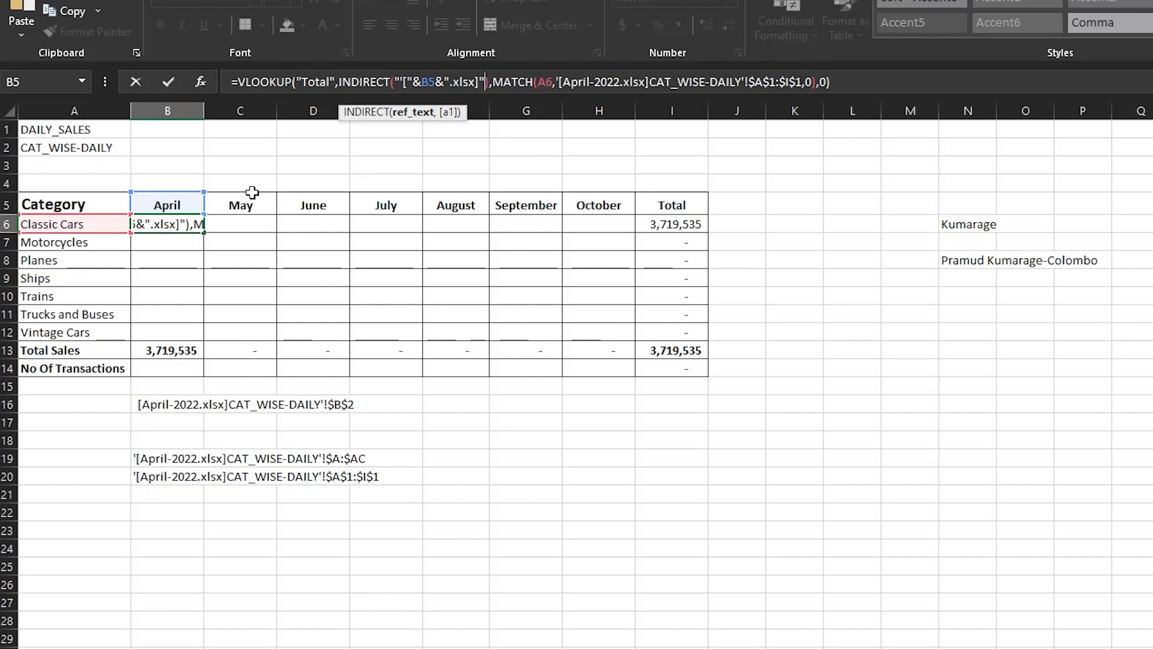
type("&")
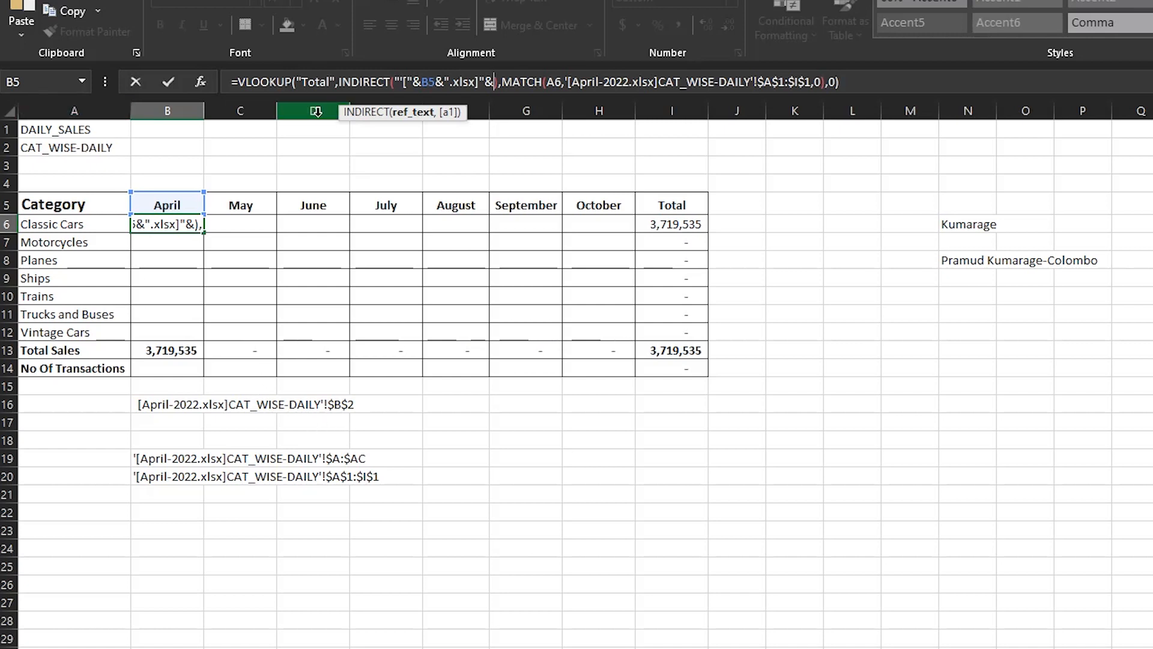
left_click(105, 147)
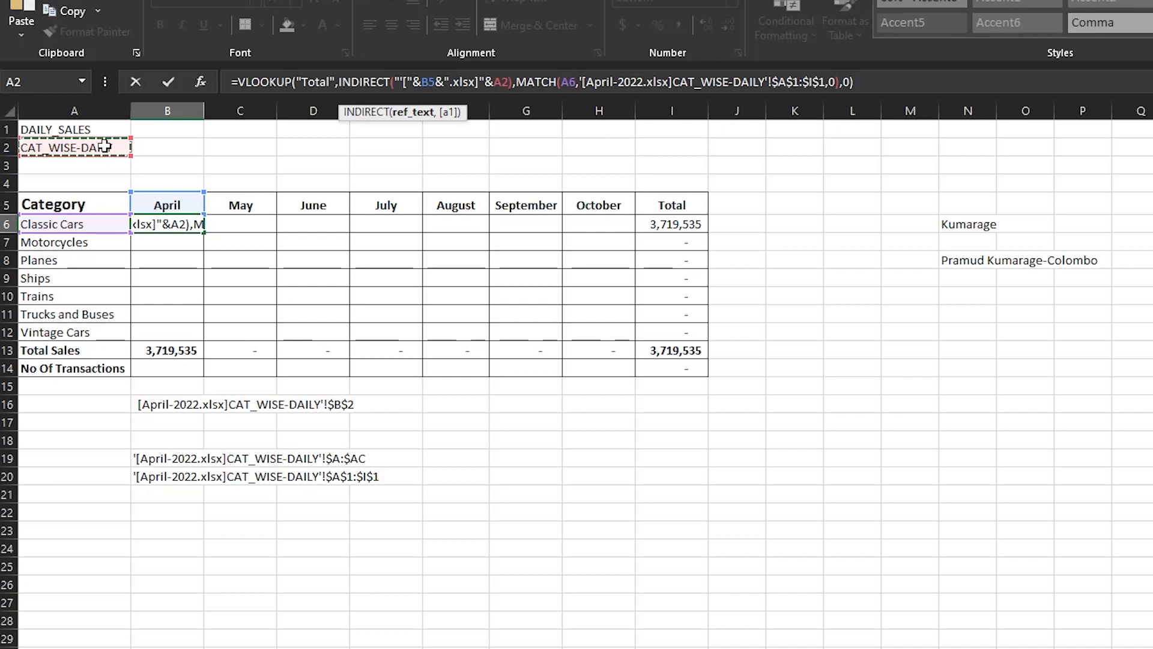
type("&")
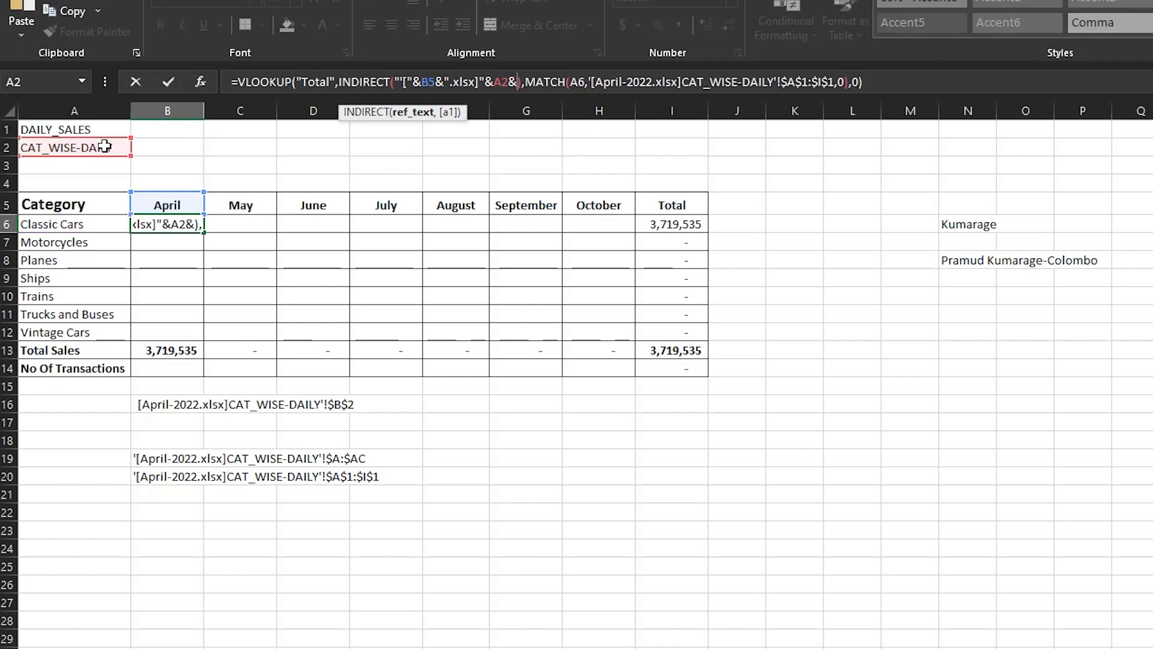
type("\"")
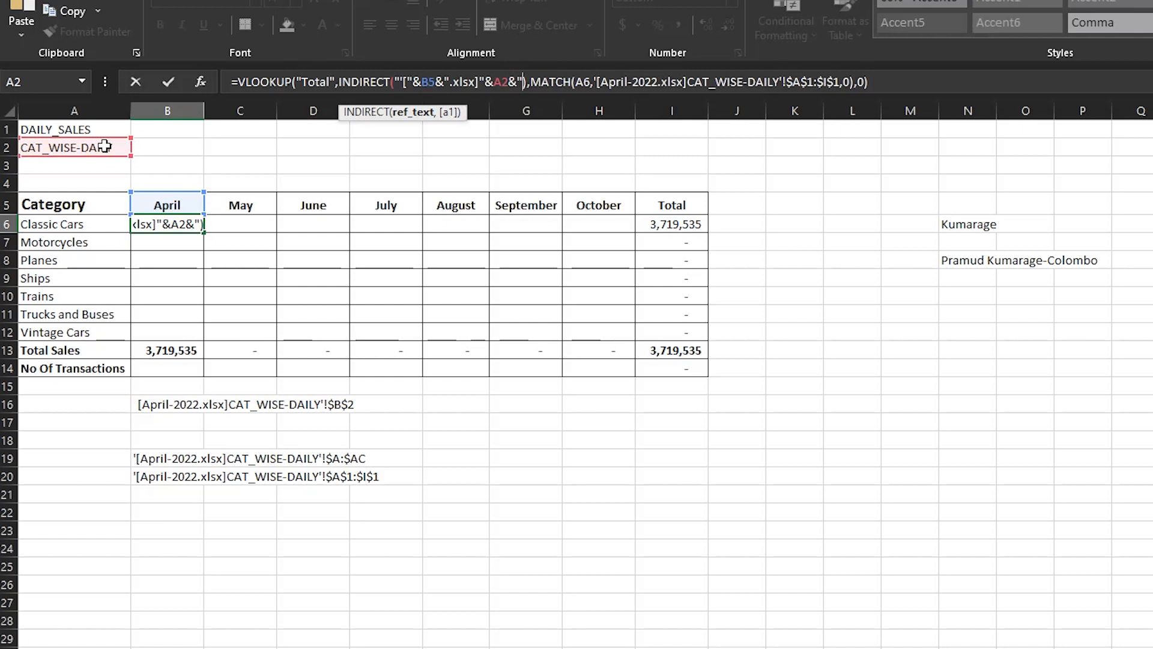
type("\"")
key("Return")
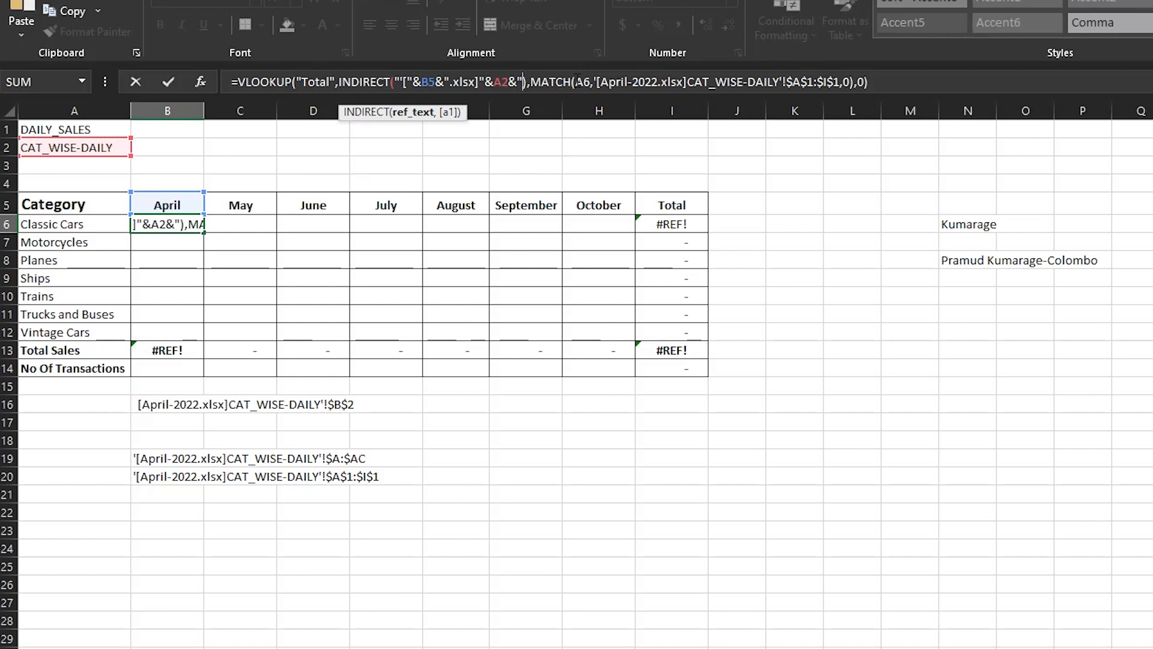
Append '!$A:$AC" to close B6's INDIRECT reference, enter it, and reselect B6.
type("\"'")
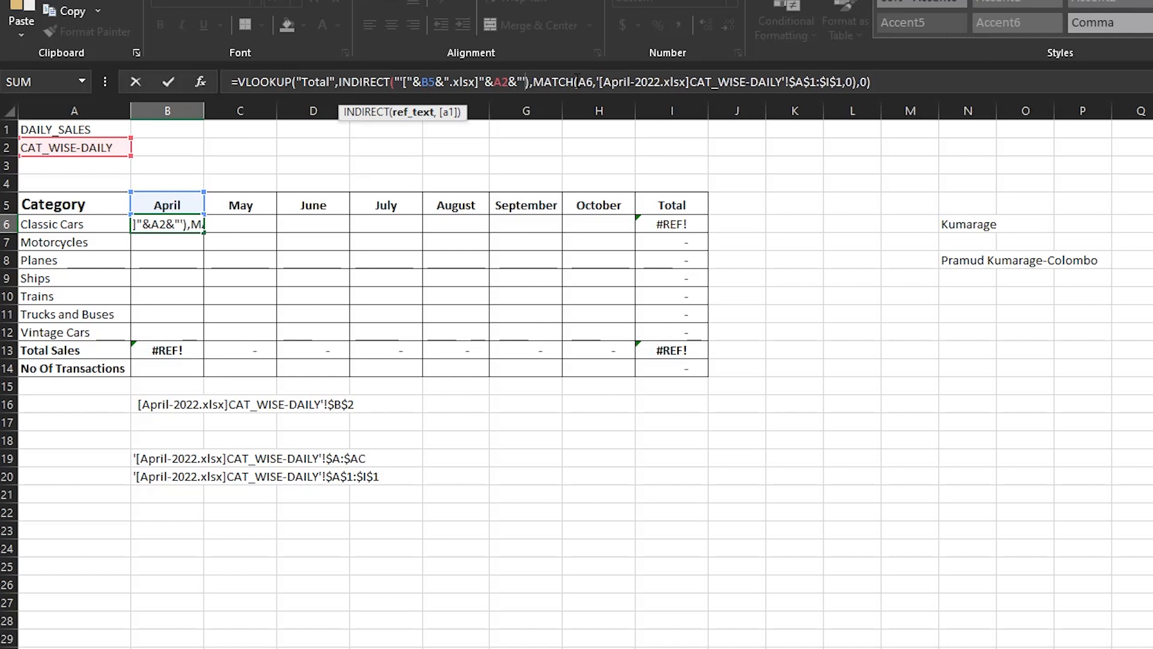
type("!")
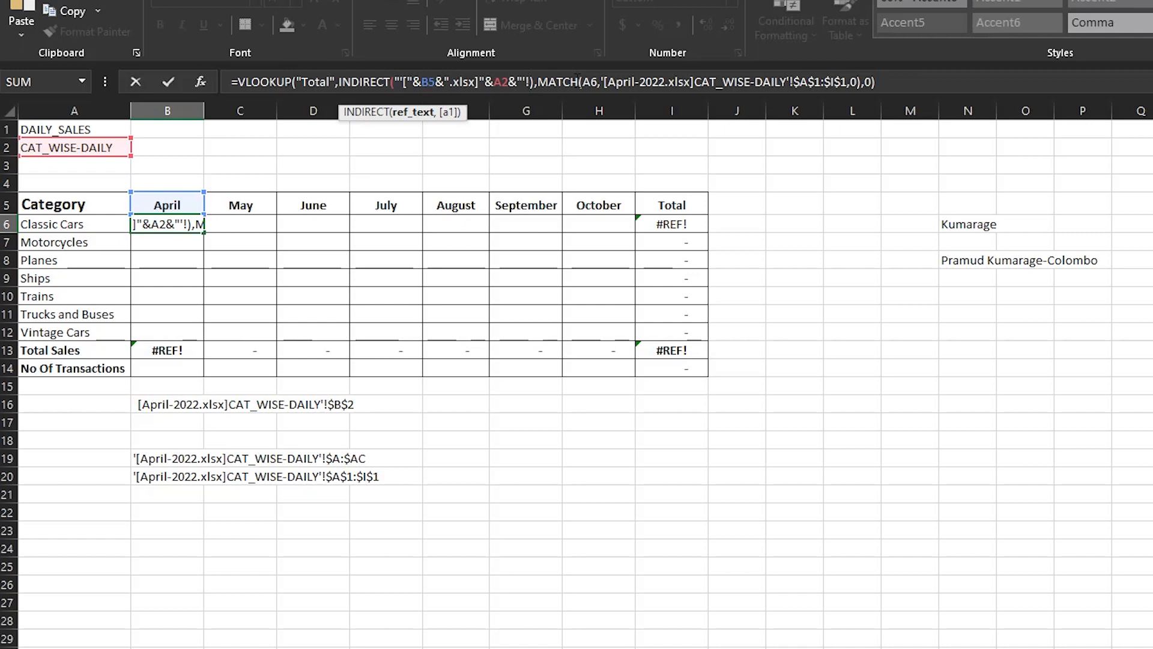
type("$A")
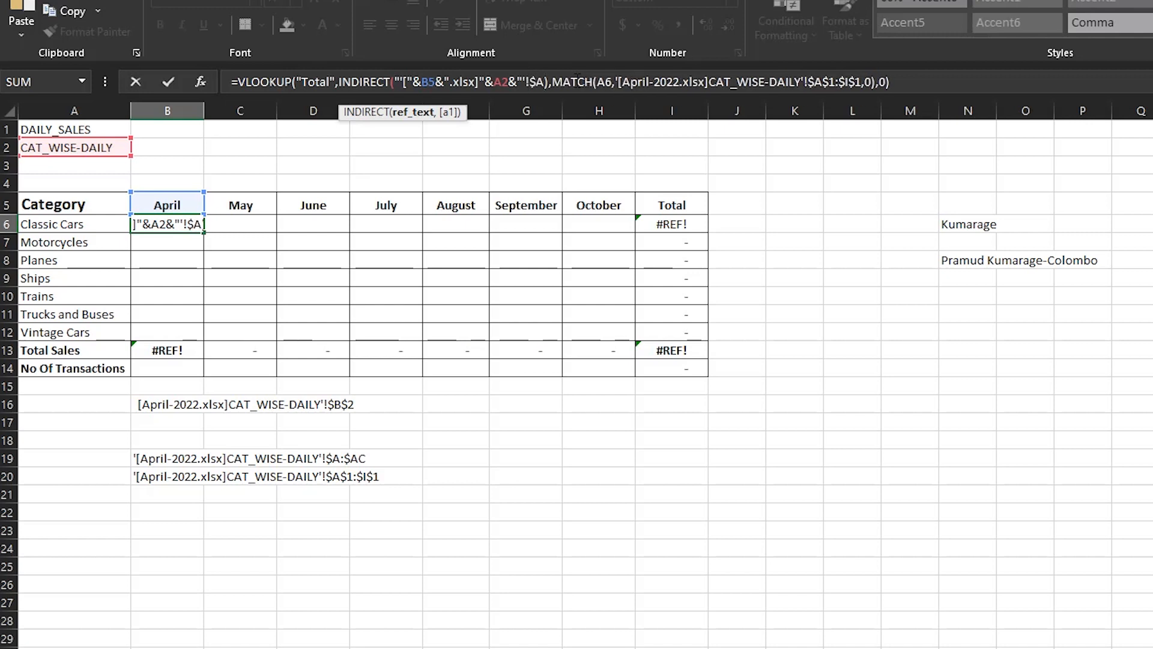
type(":")
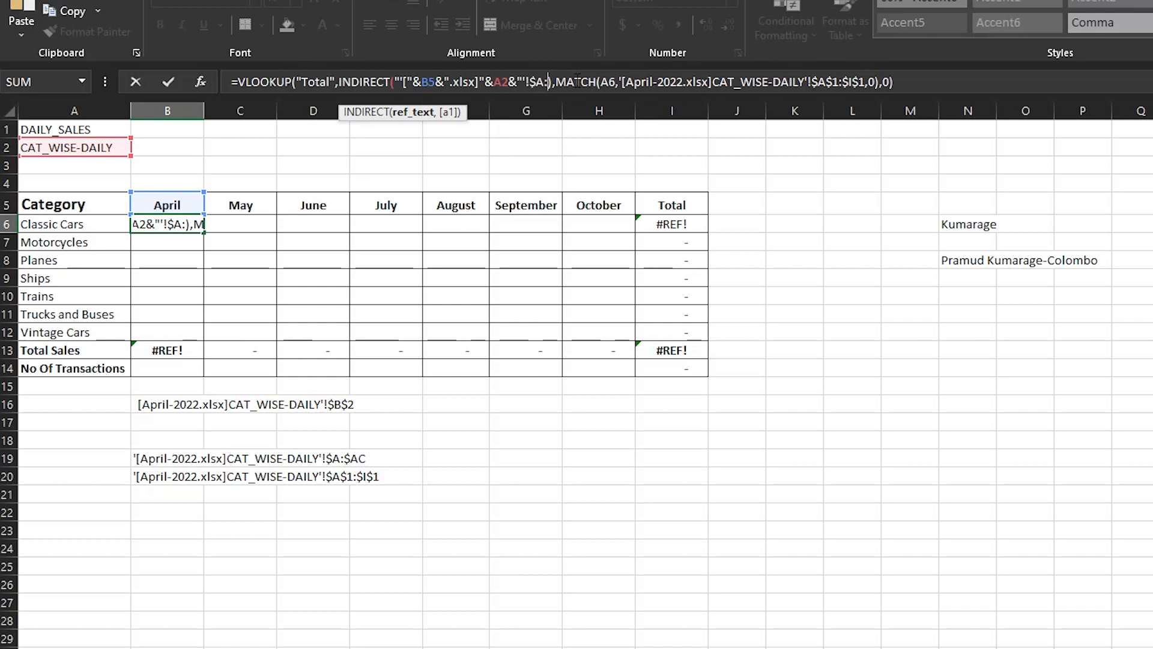
type("$AC")
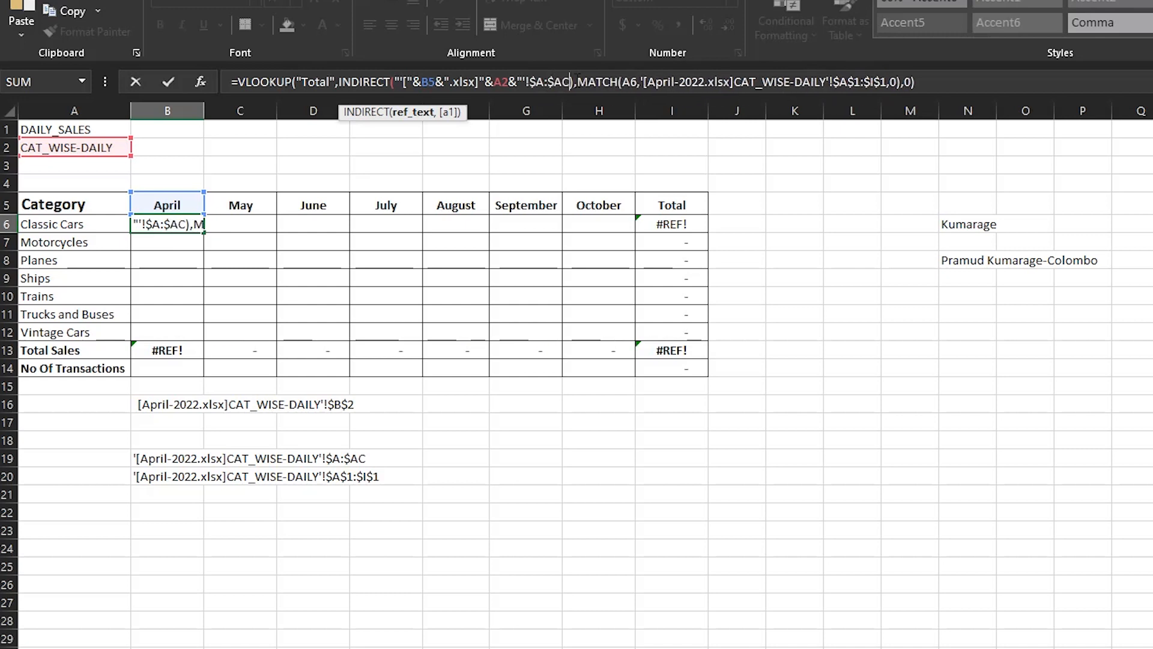
type("\"")
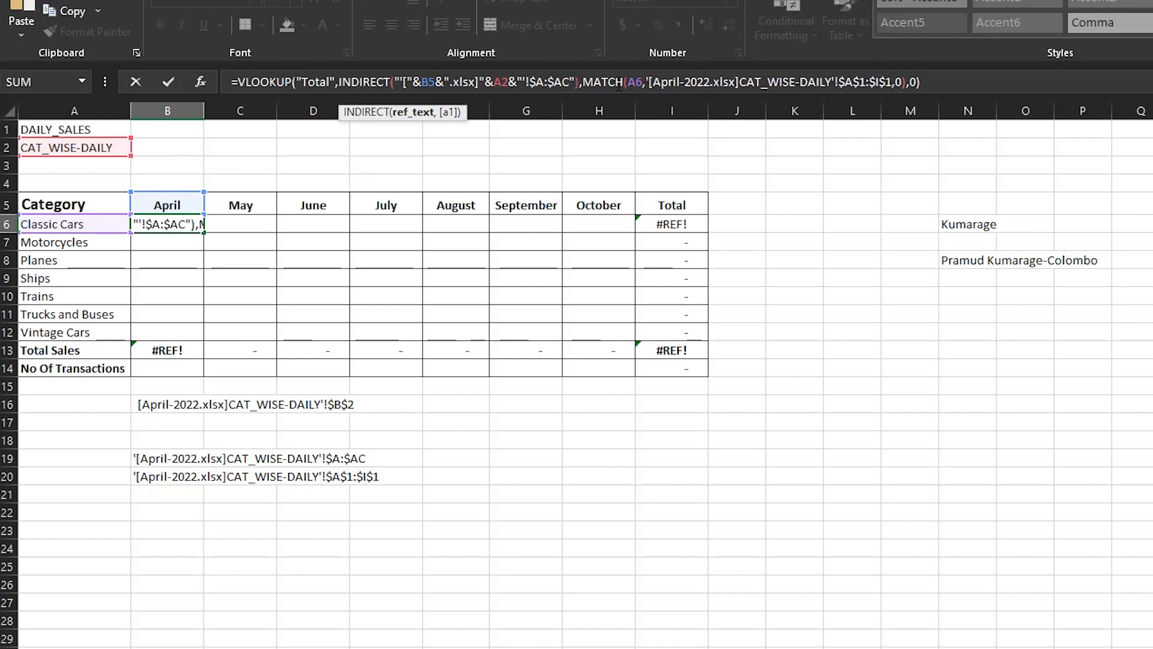
key("Return")
left_click(181, 225)
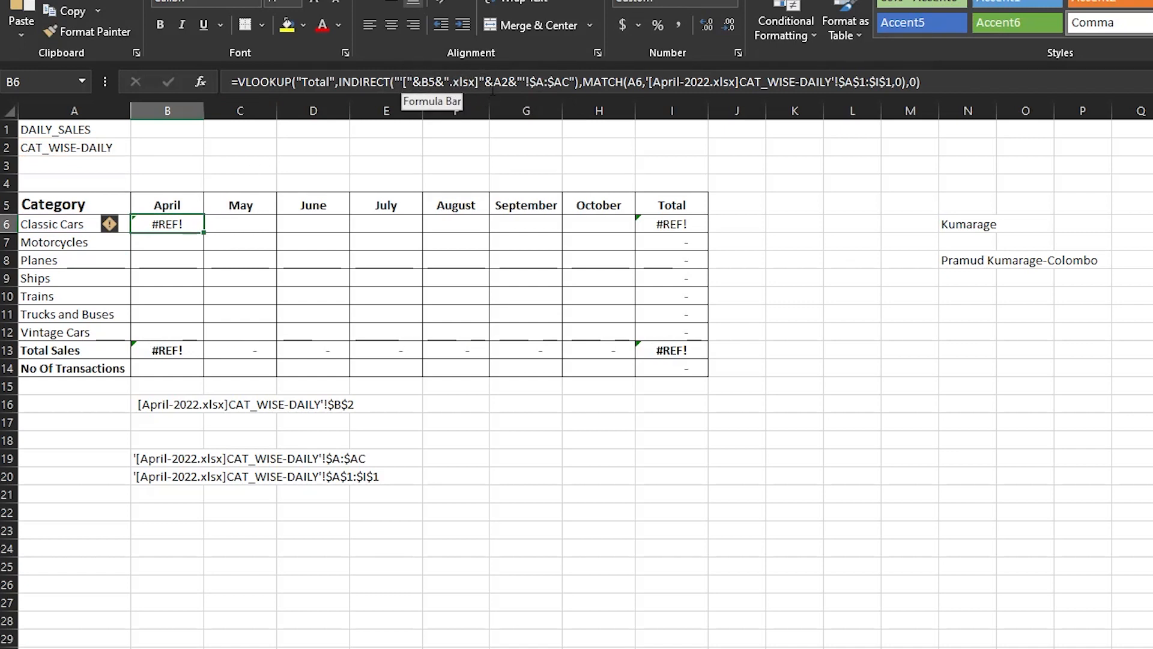
left_click(483, 74)
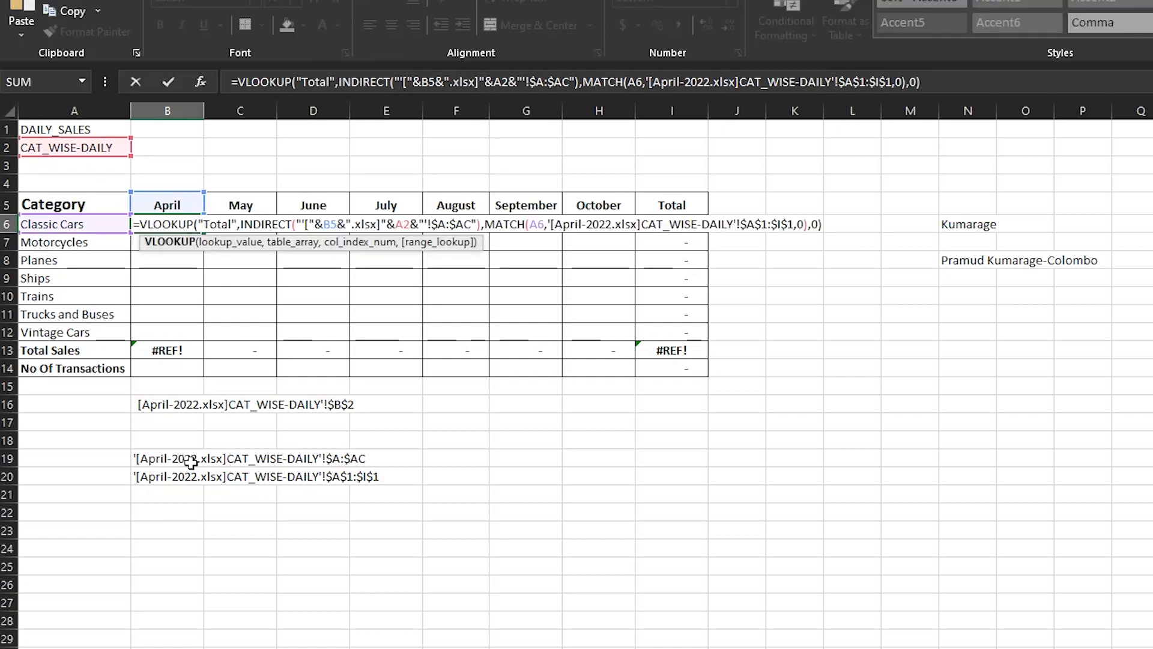
type("-2022")
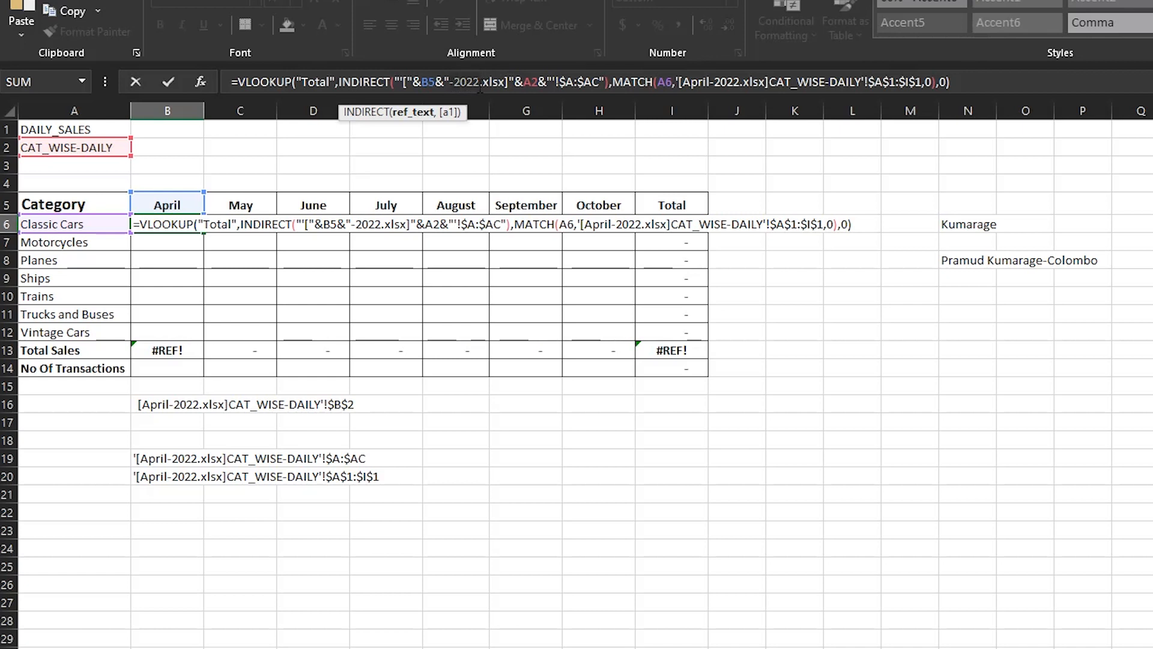
key("Return")
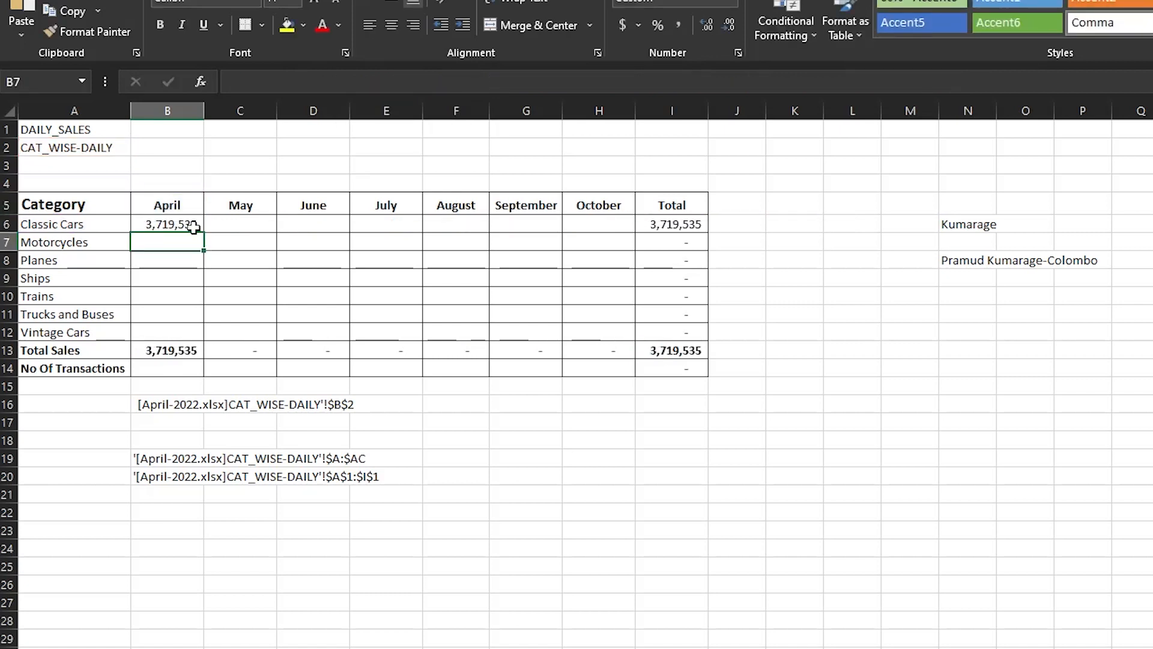
left_click(191, 224)
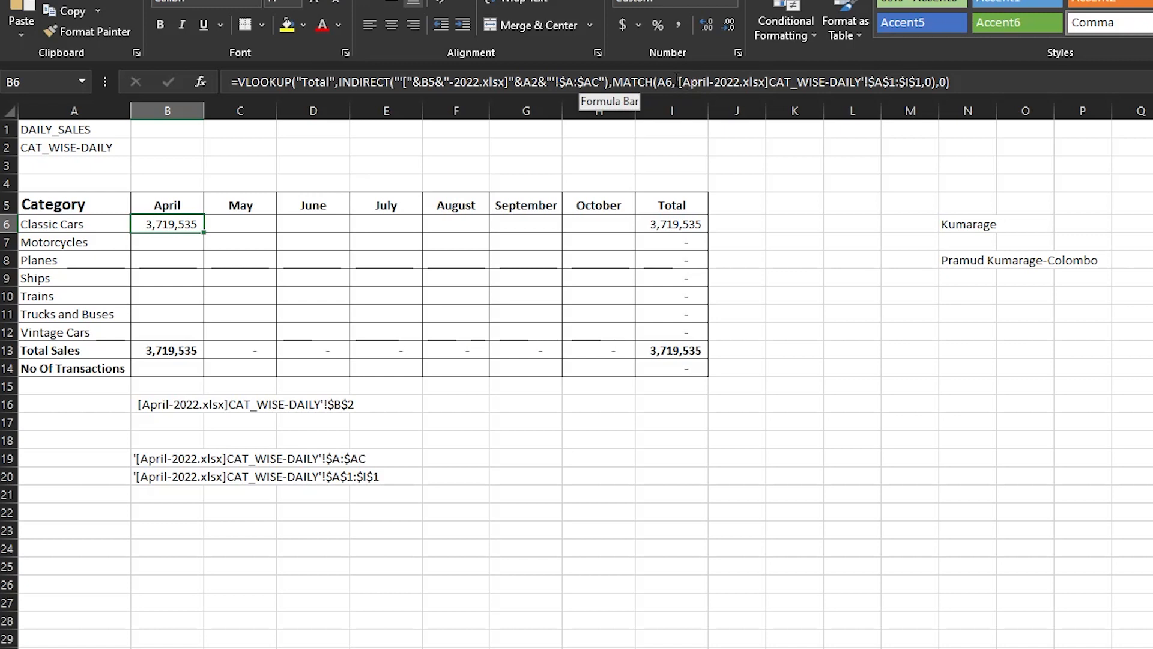
Delete MATCH's hard-coded April header range in B6 and insert INDIRECT in its place.
left_click(746, 82)
left_click_drag(748, 84, 921, 79)
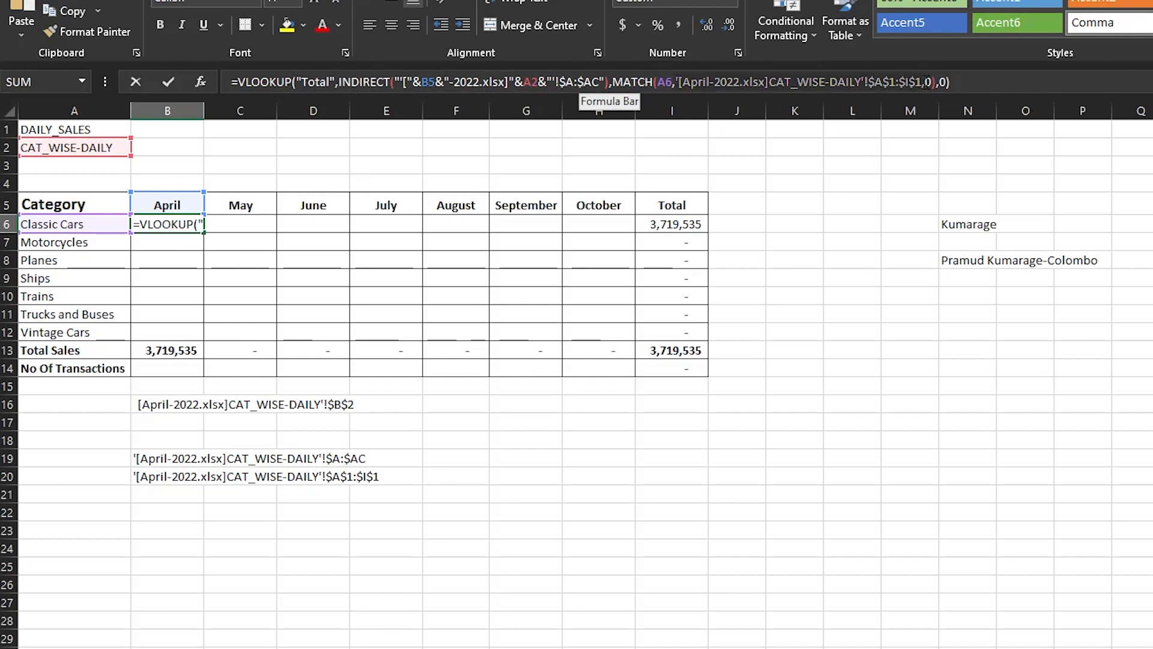
left_click(923, 80)
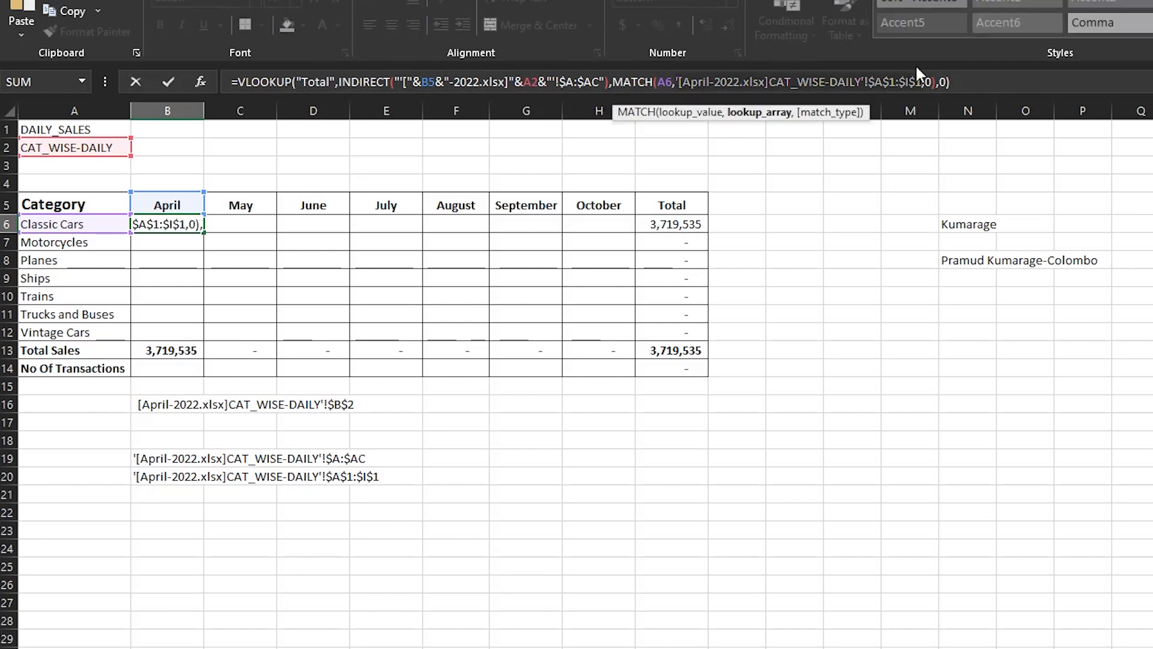
key("BackSpace")
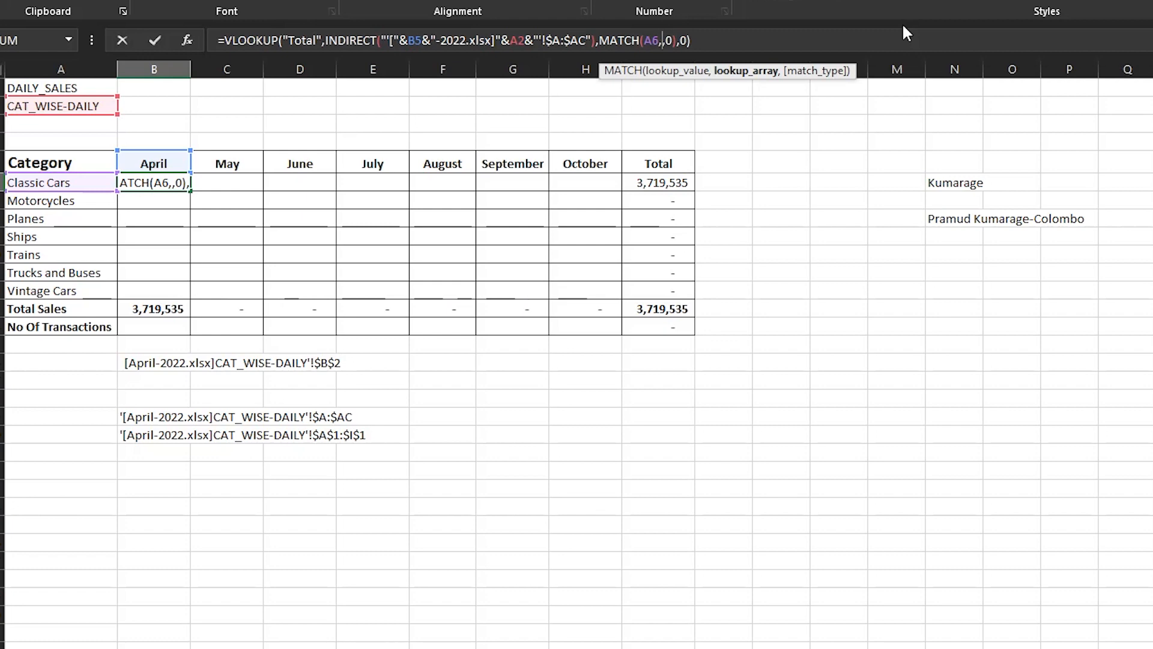
type("INDI")
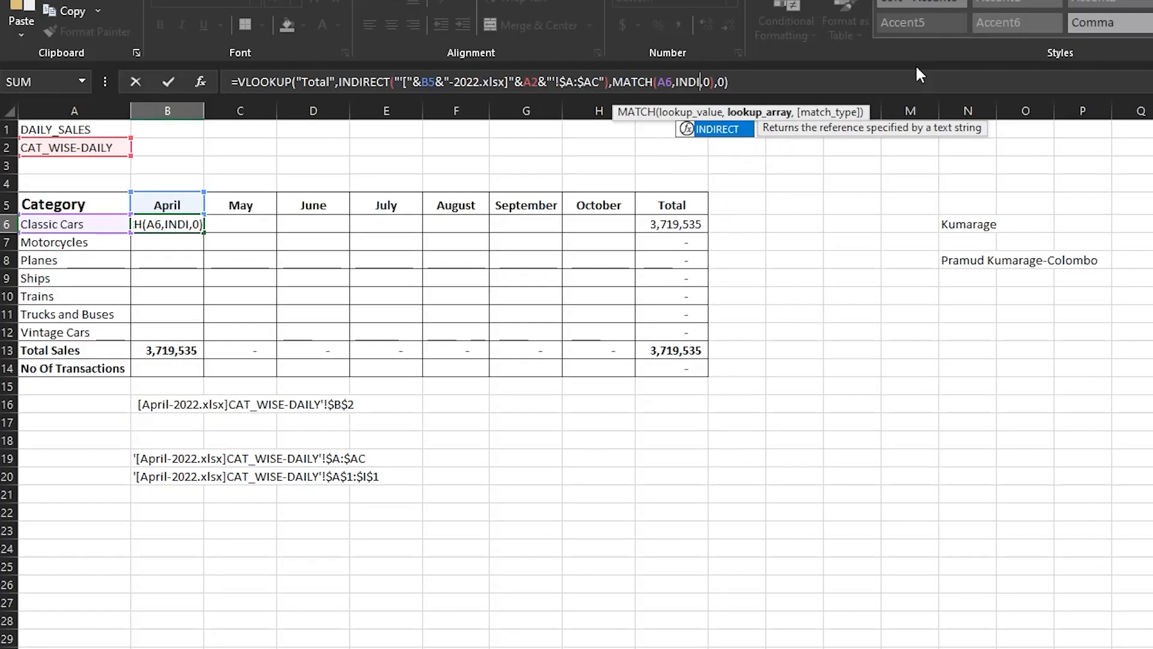
key("Tab")
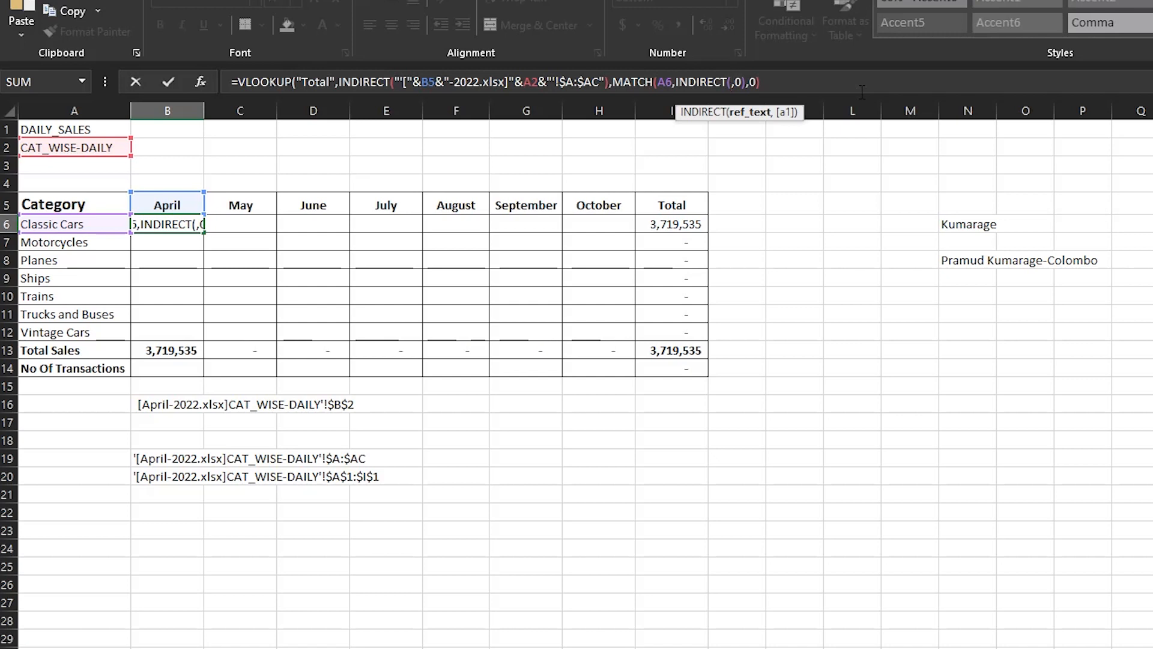
Build the header INDIRECT text as "'["&B5&"-2022.xlsx]"&A2&"'.
type("\"[")
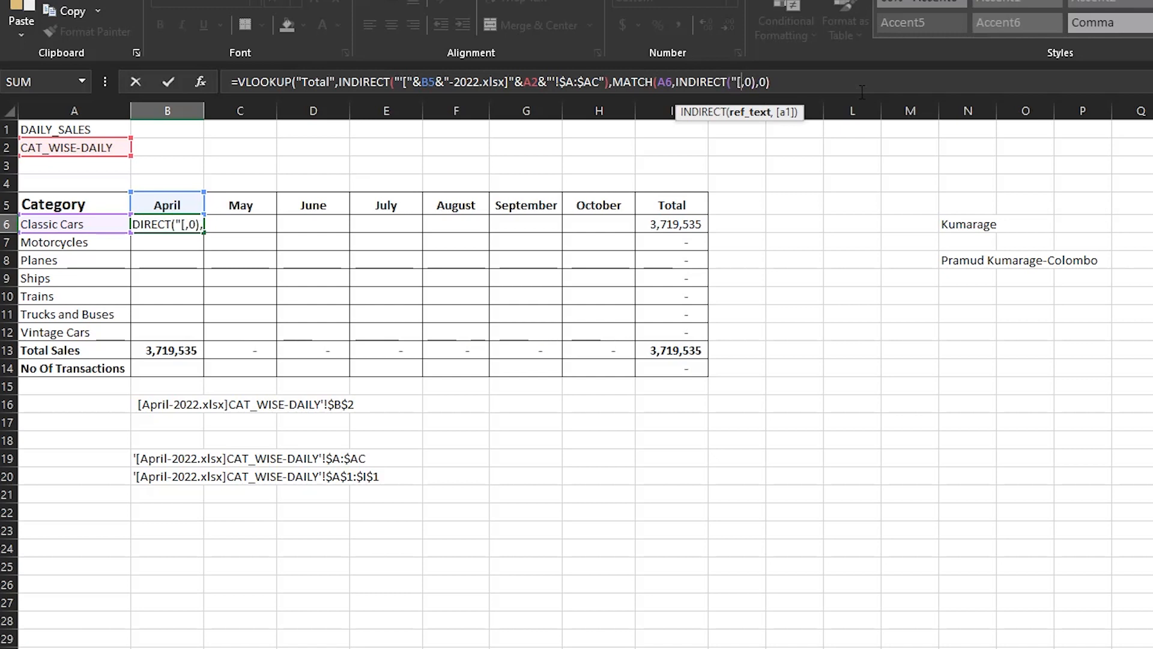
key("BackSpace")
type("'[")
type("\"&")
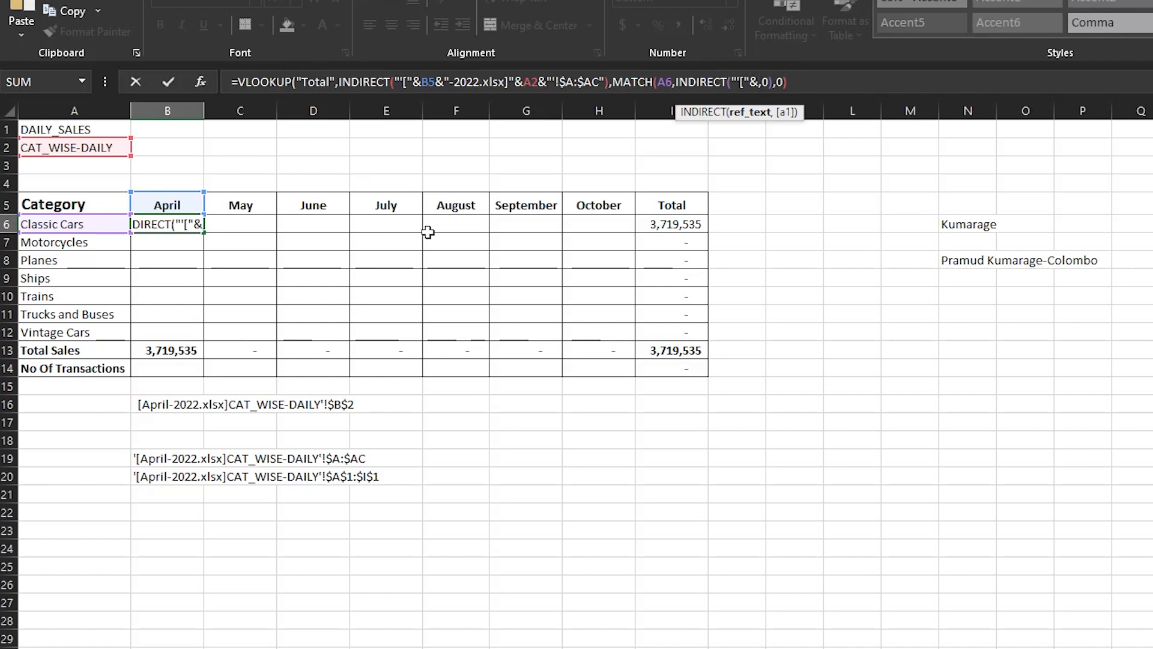
left_click(162, 200)
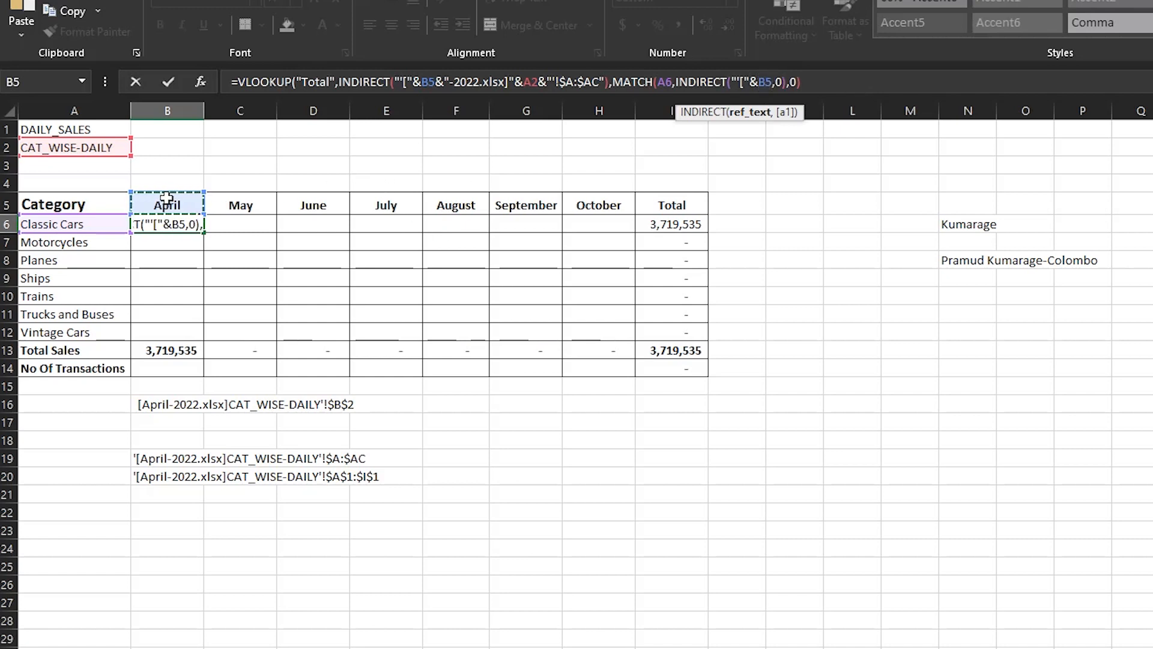
type("&")
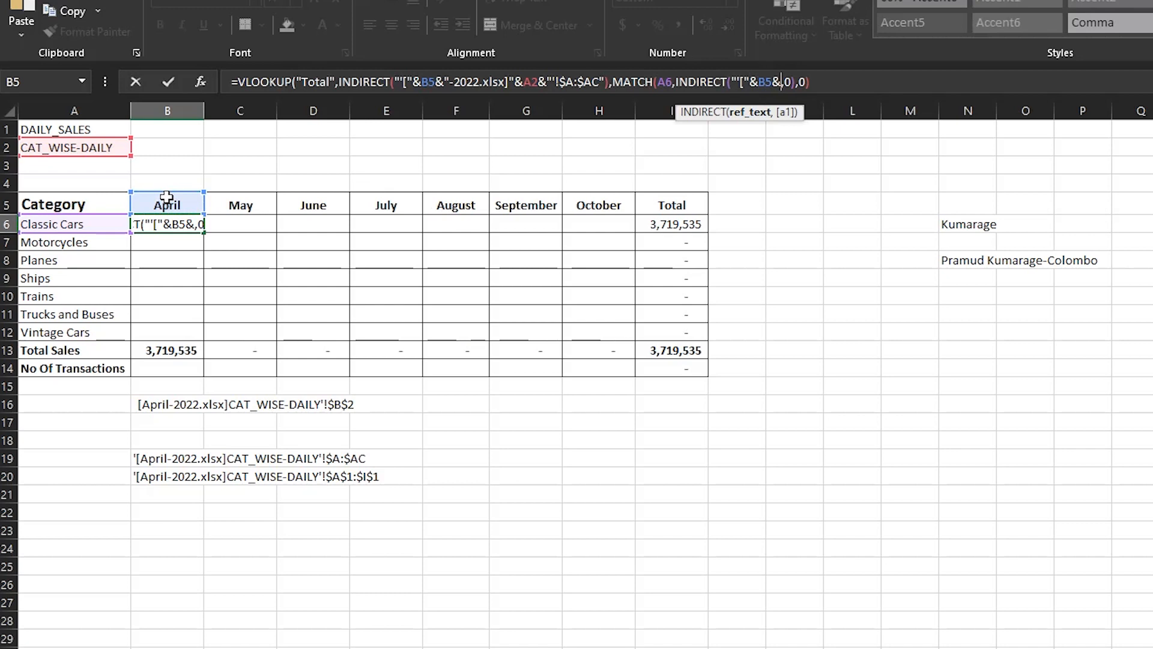
type("\"-")
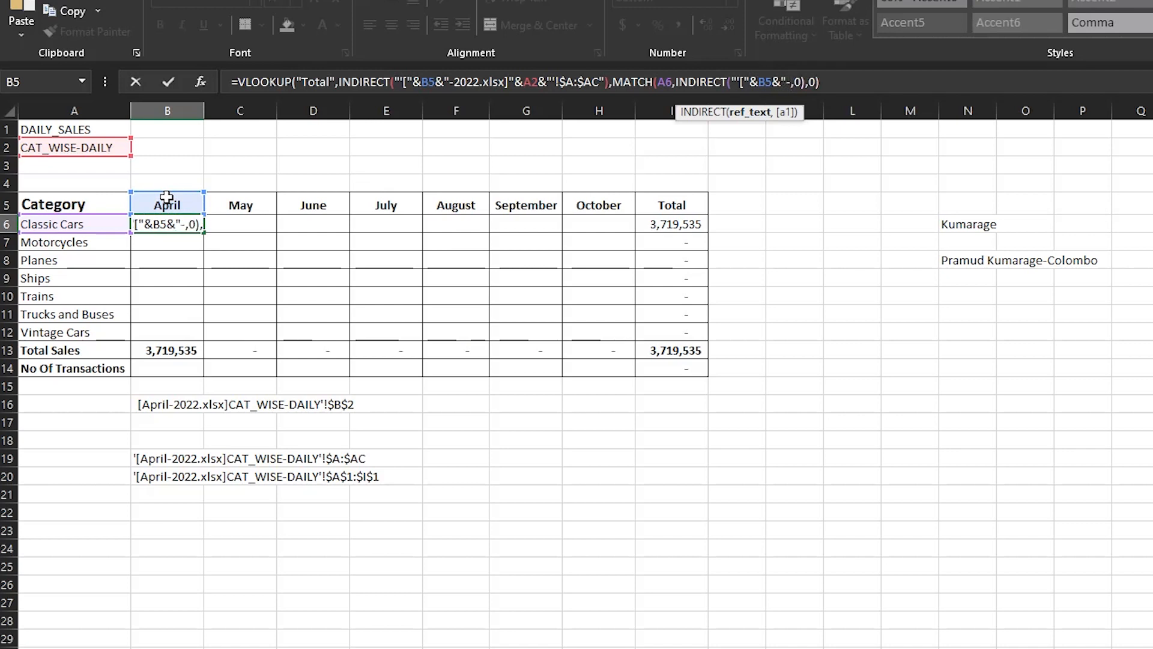
type("2022")
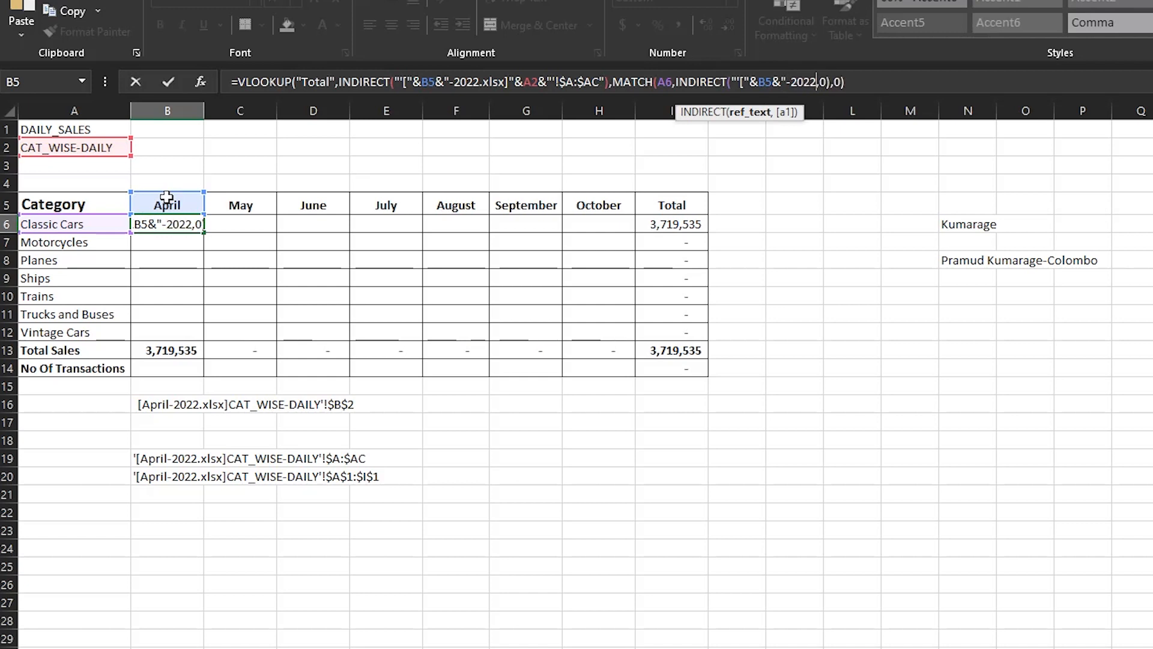
type(".xlsx")
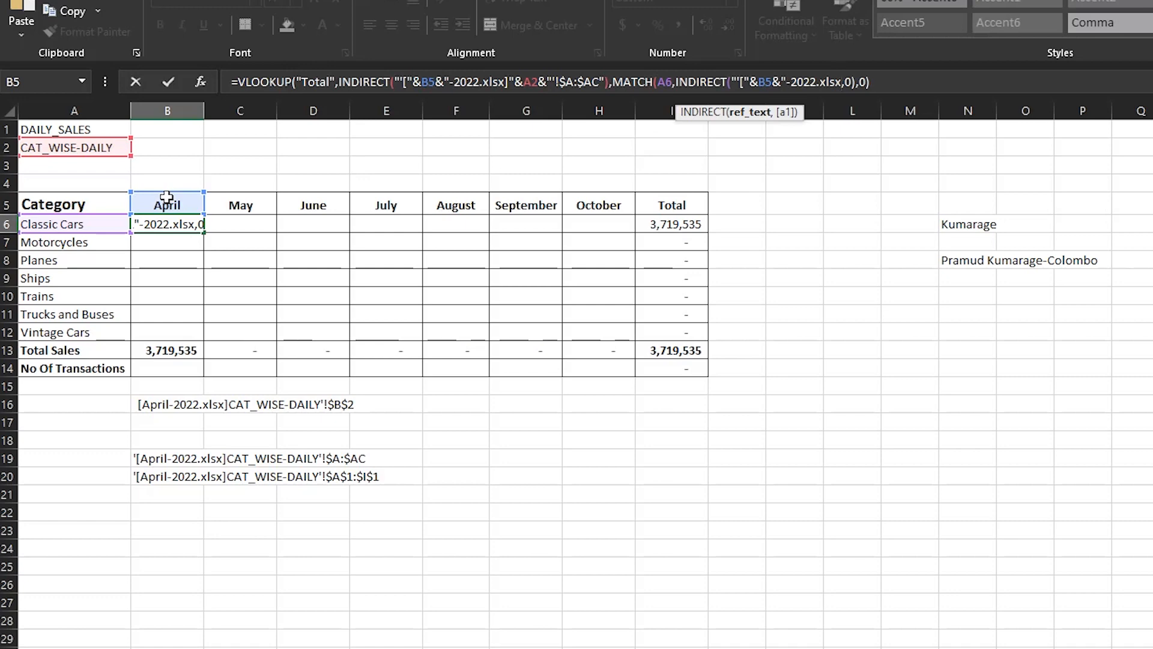
type("]")
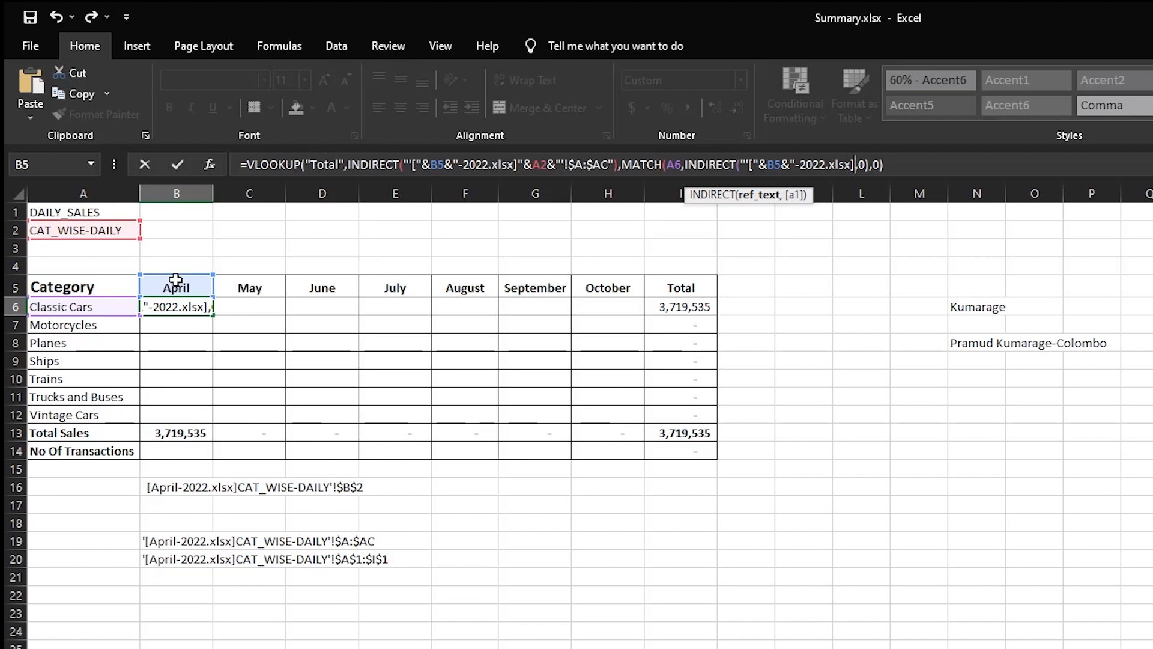
type("\"")
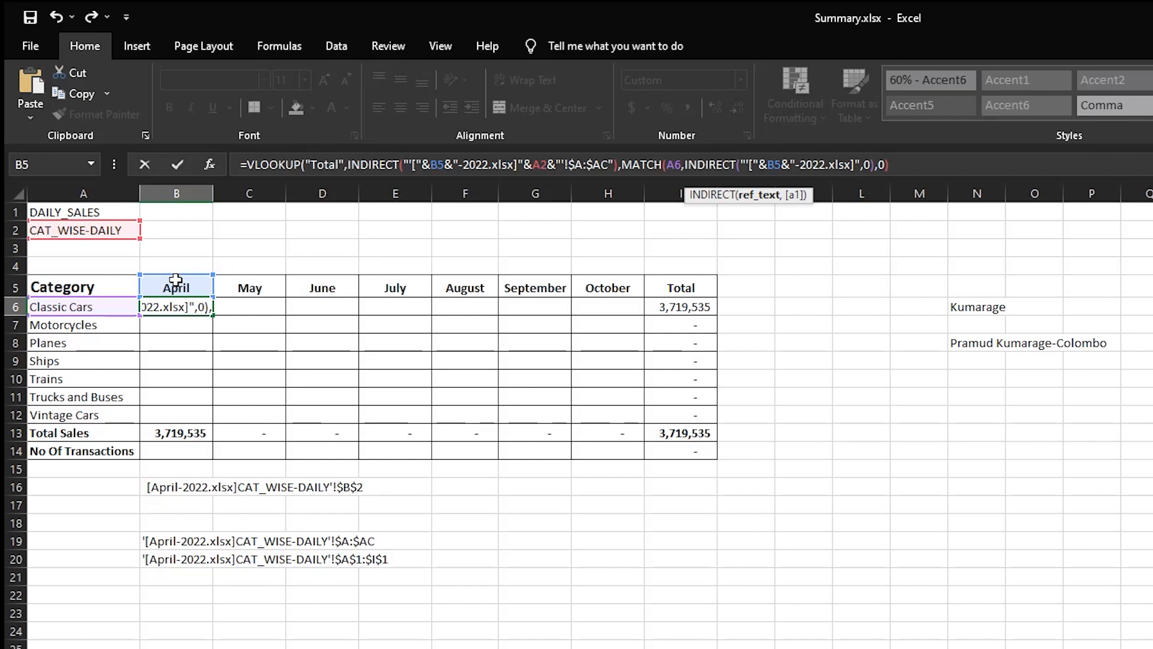
type("&")
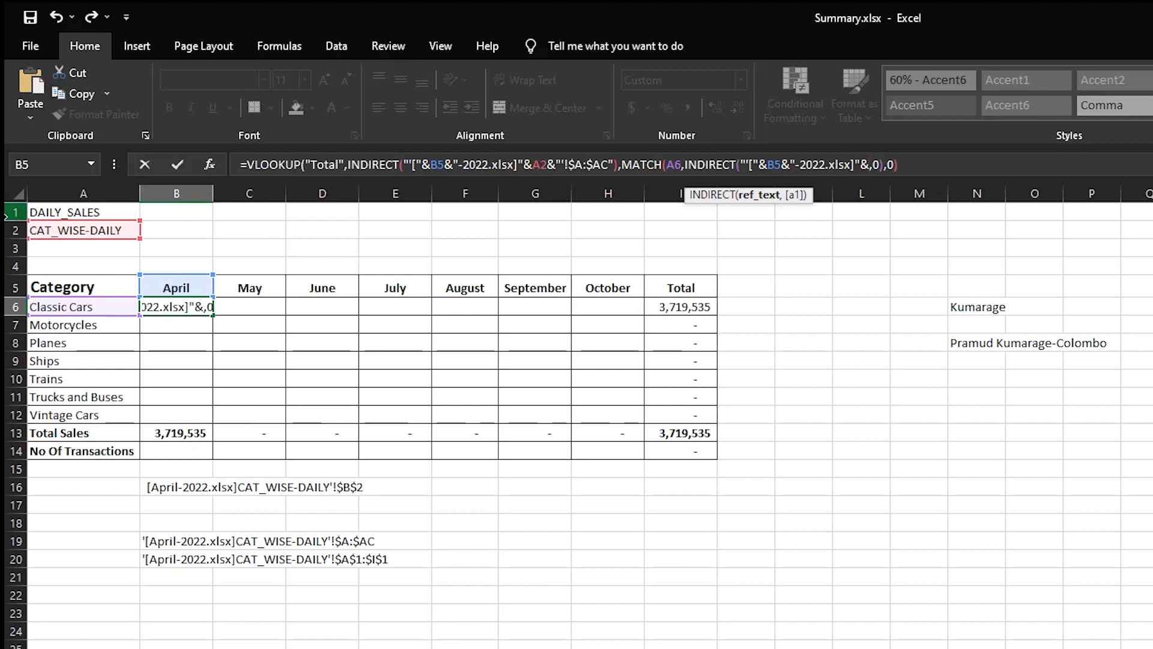
left_click(63, 231)
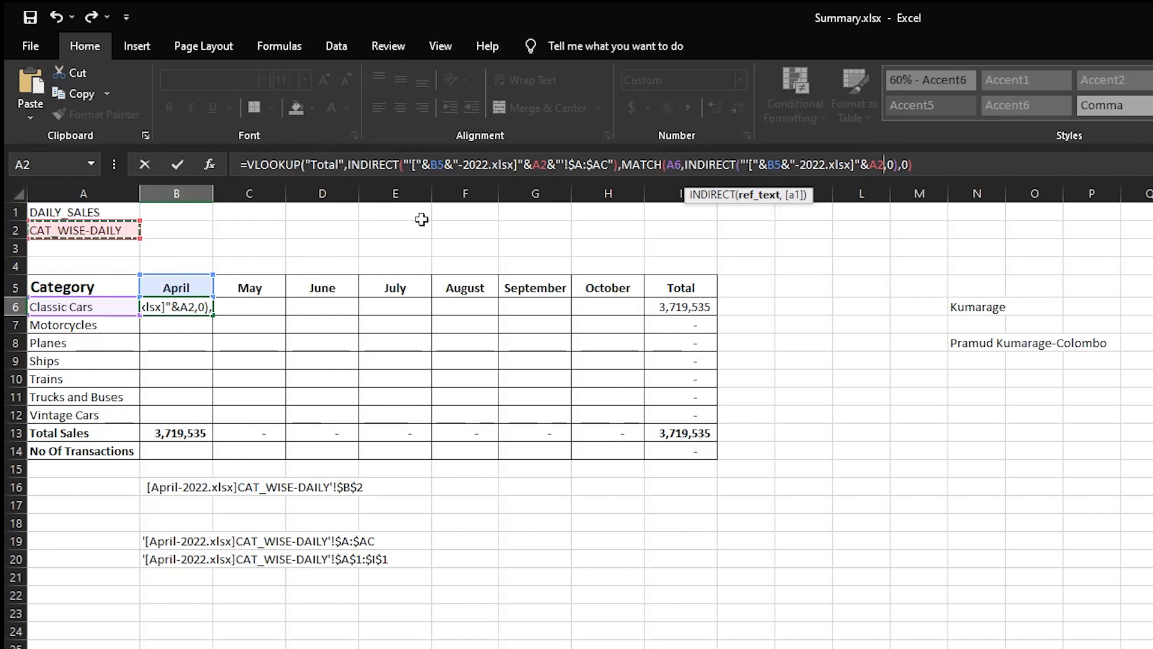
type("&\"")
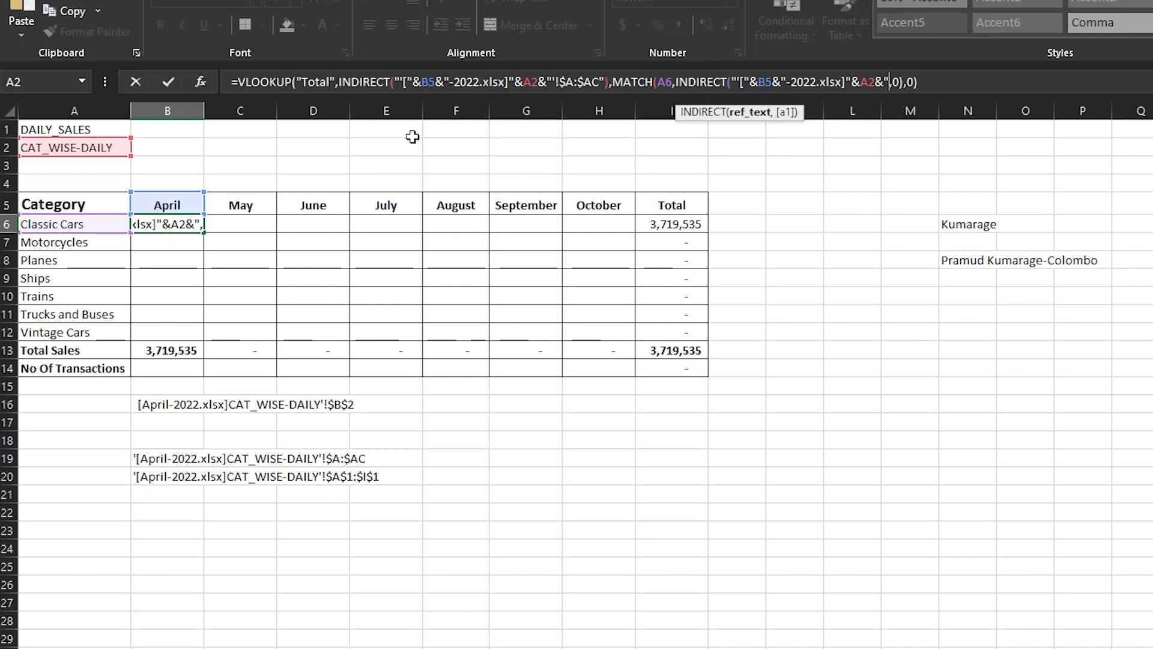
type("'~")
key("BackSpace")
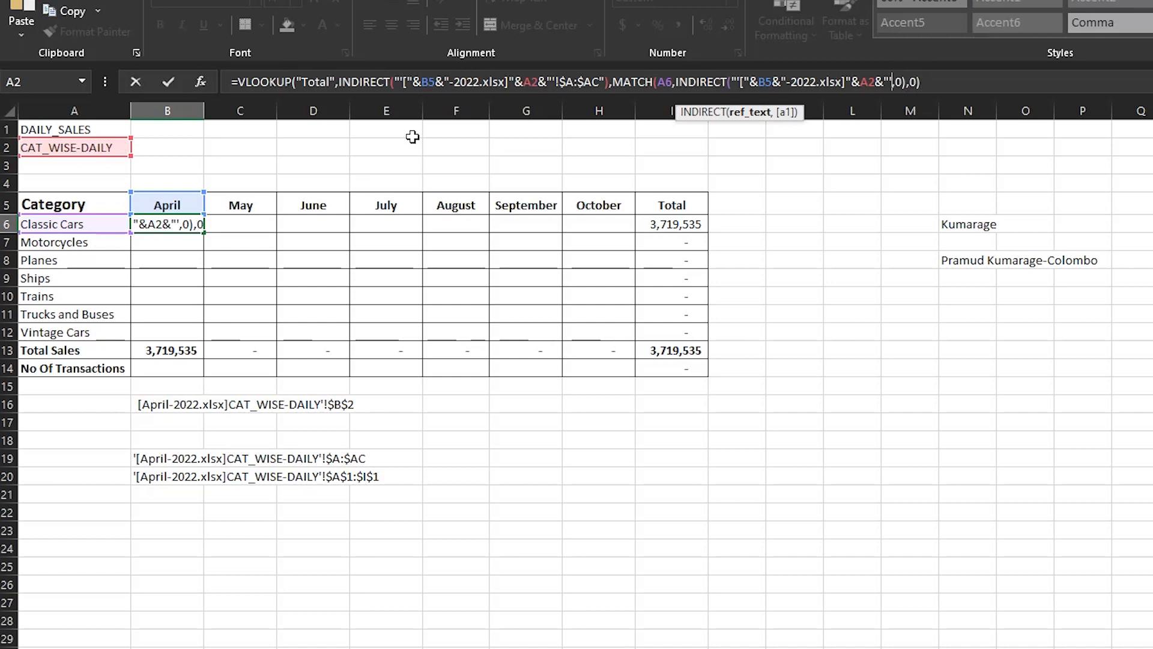
Close the header INDIRECT with !$A$1:$I$1"), enter B6, and confirm it still shows 3,719,535.
type("!$A")
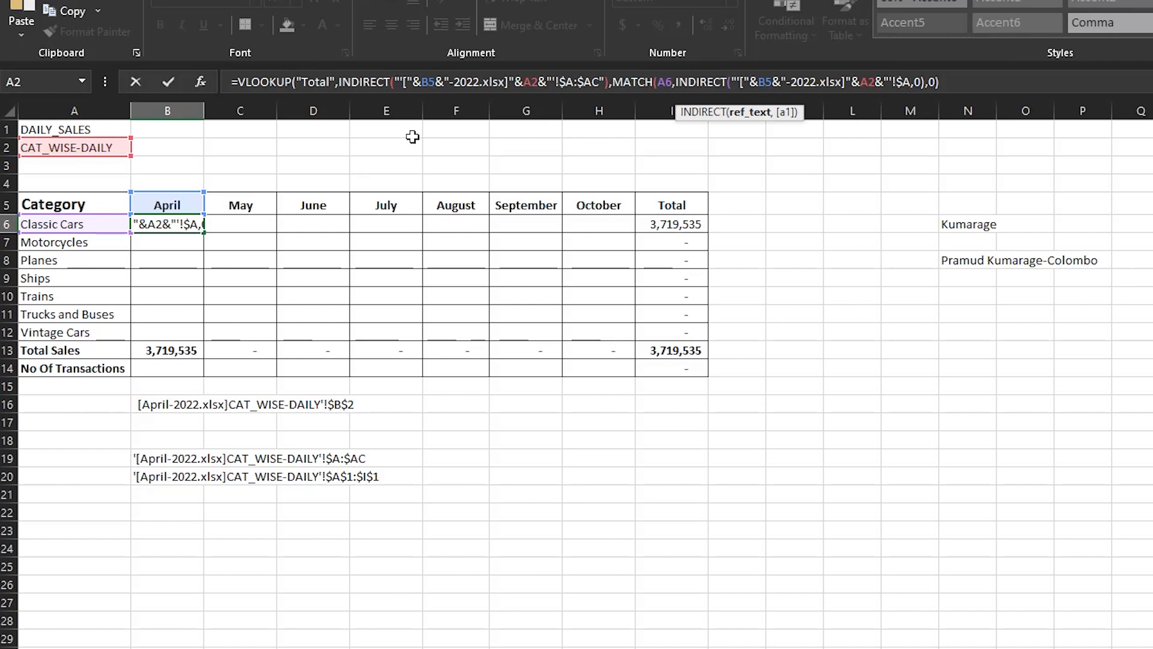
type("$1:")
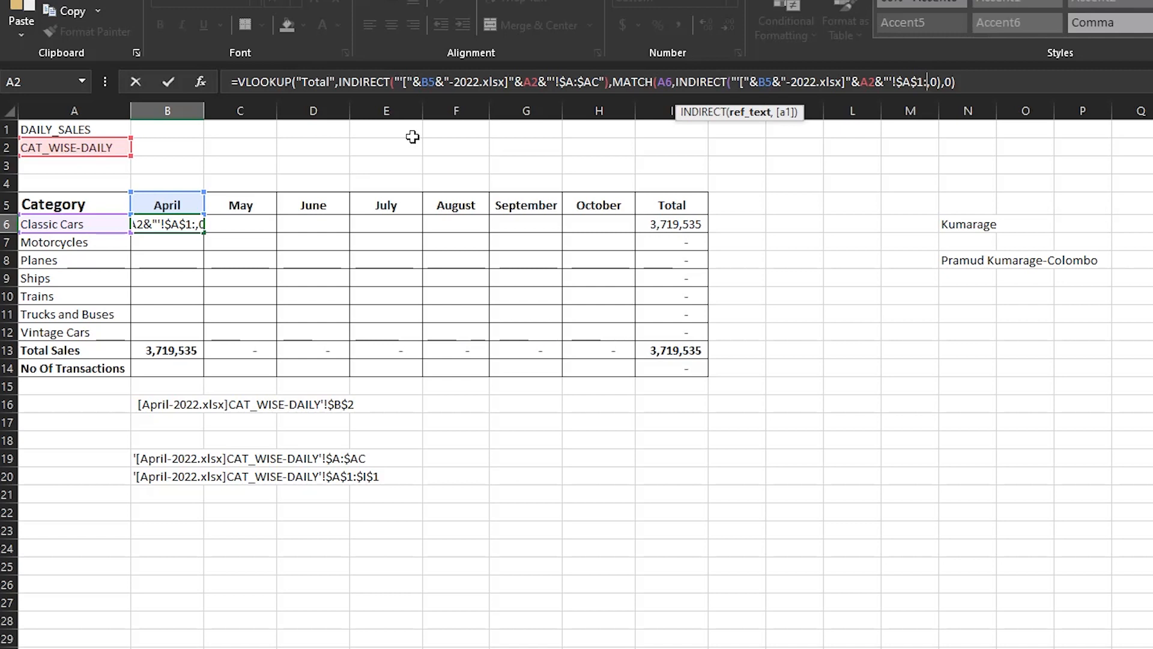
type("$")
type("I")
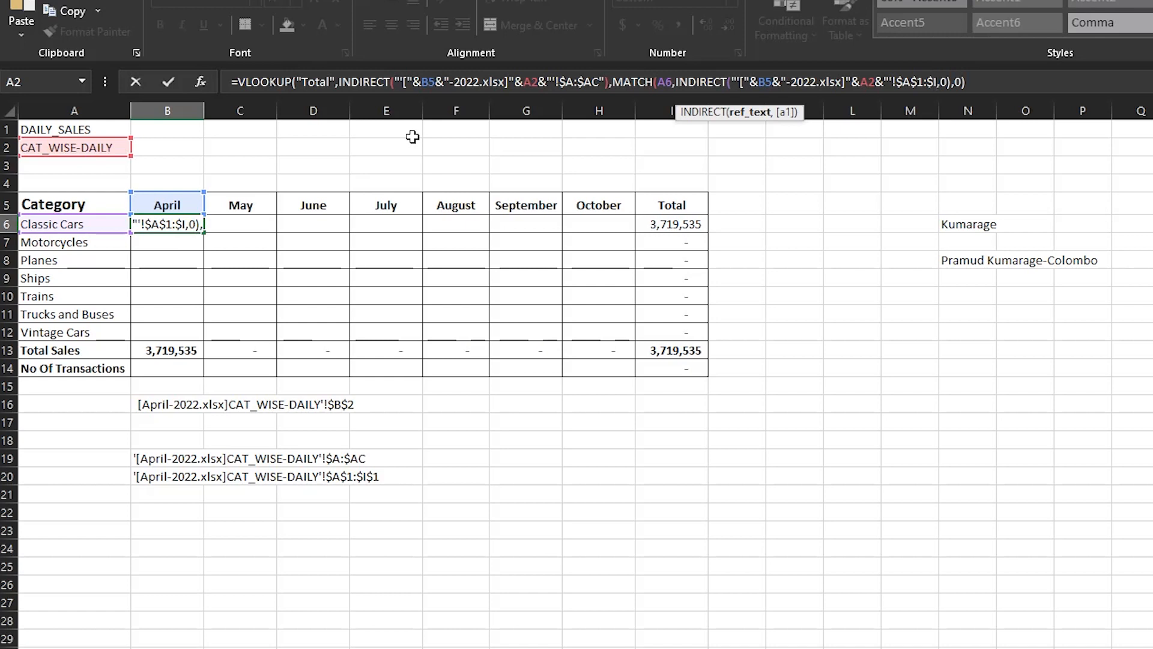
type("$1")
type("\")")
key("Return")
key("Up")
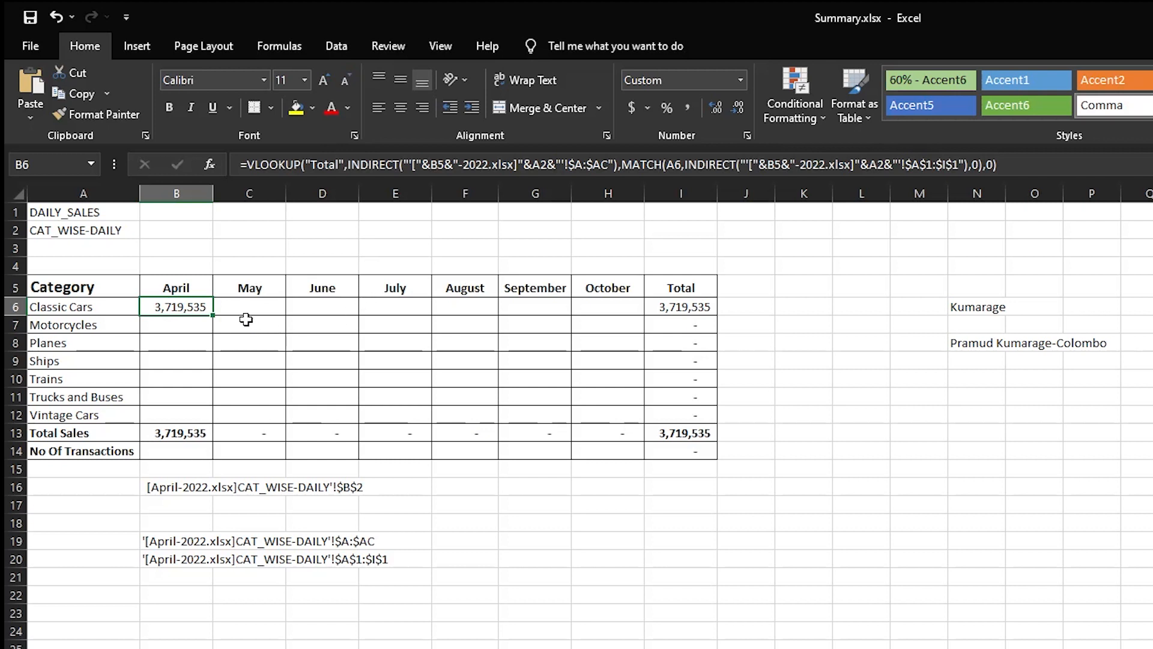
Lock the first INDIRECT's month reference to row 5 as B$5.
double_click(192, 310)
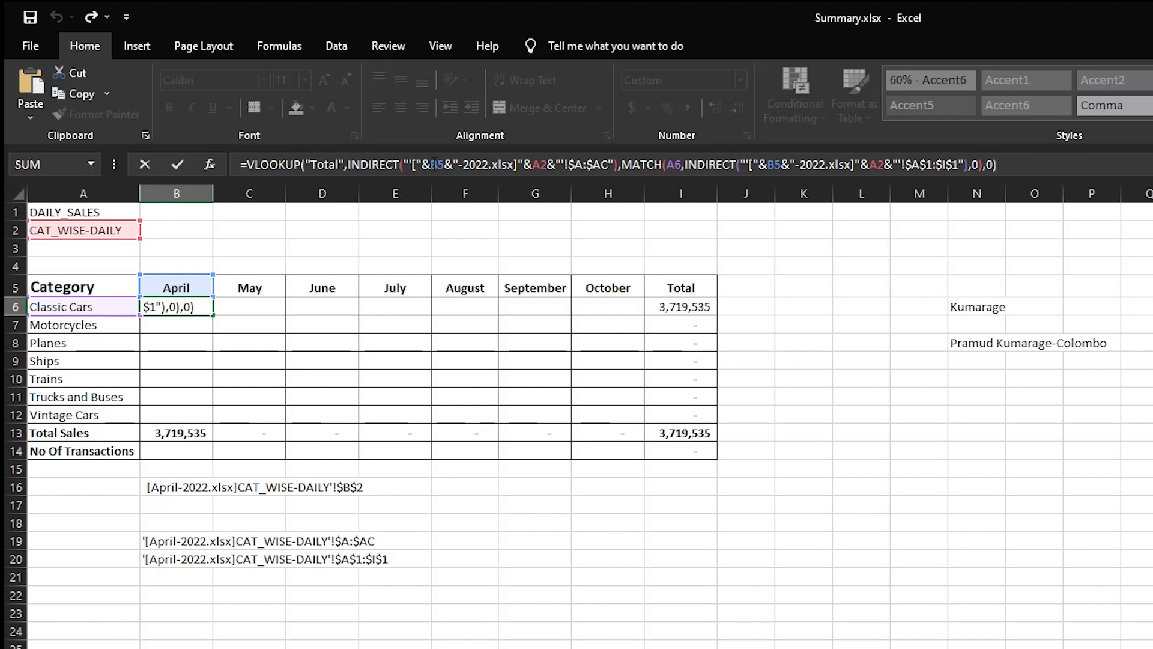
left_click(434, 164)
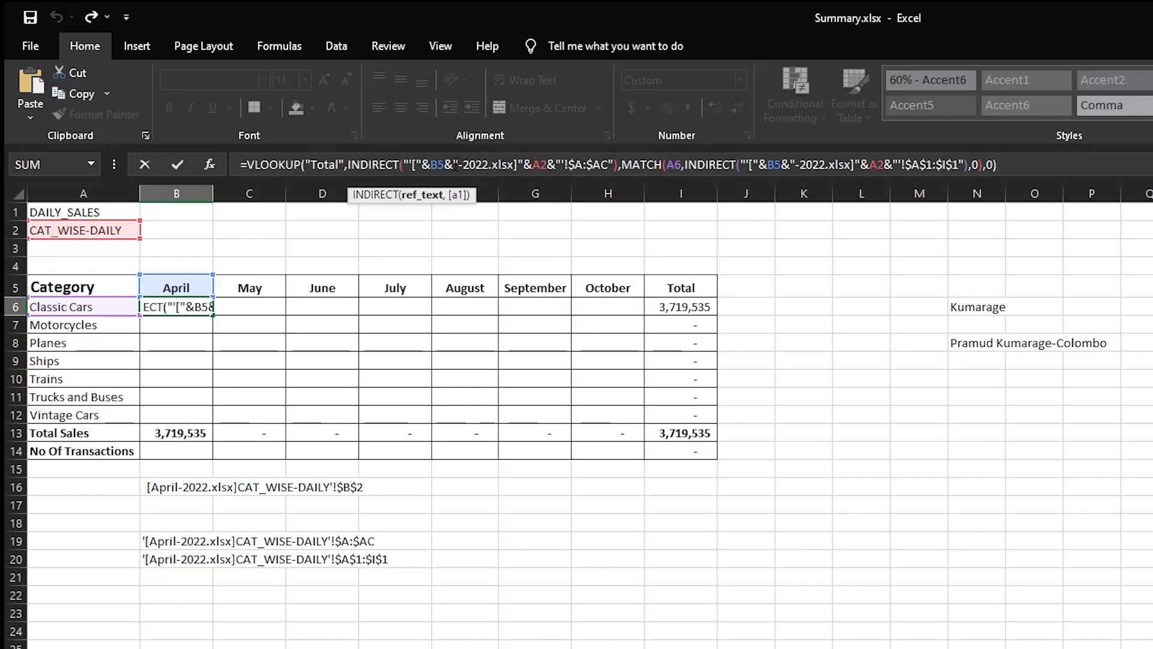
double_click(431, 164)
left_click(435, 164)
type("$")
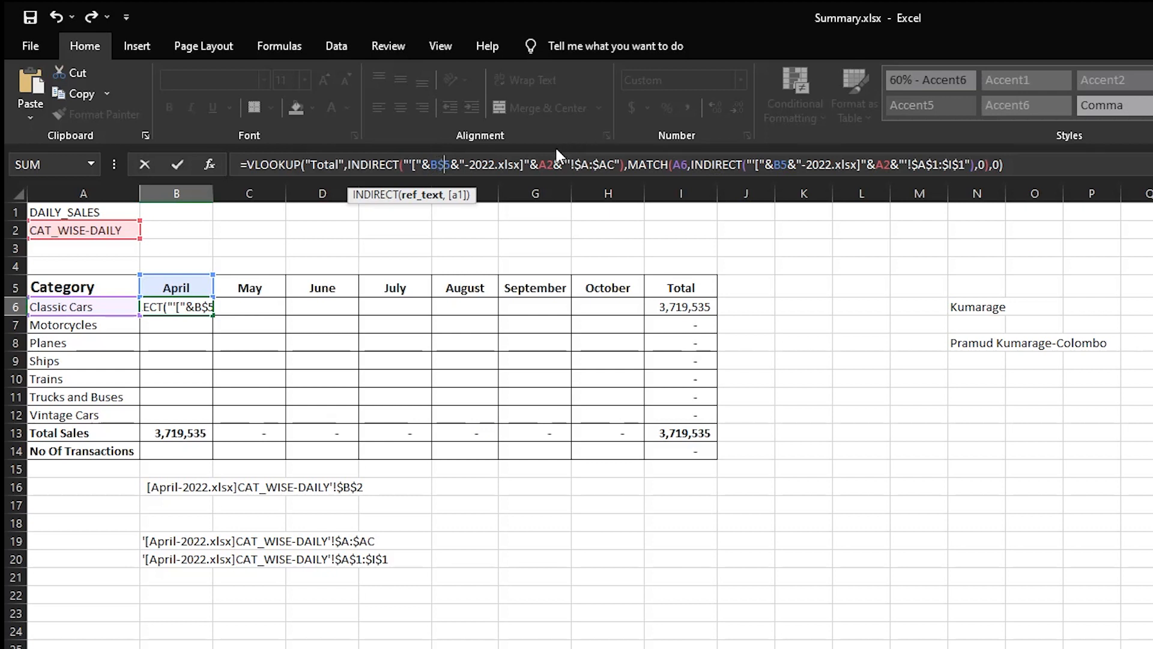
Make the first INDIRECT's sheet-name reference absolute as $A$2.
left_click(546, 164)
double_click(546, 164)
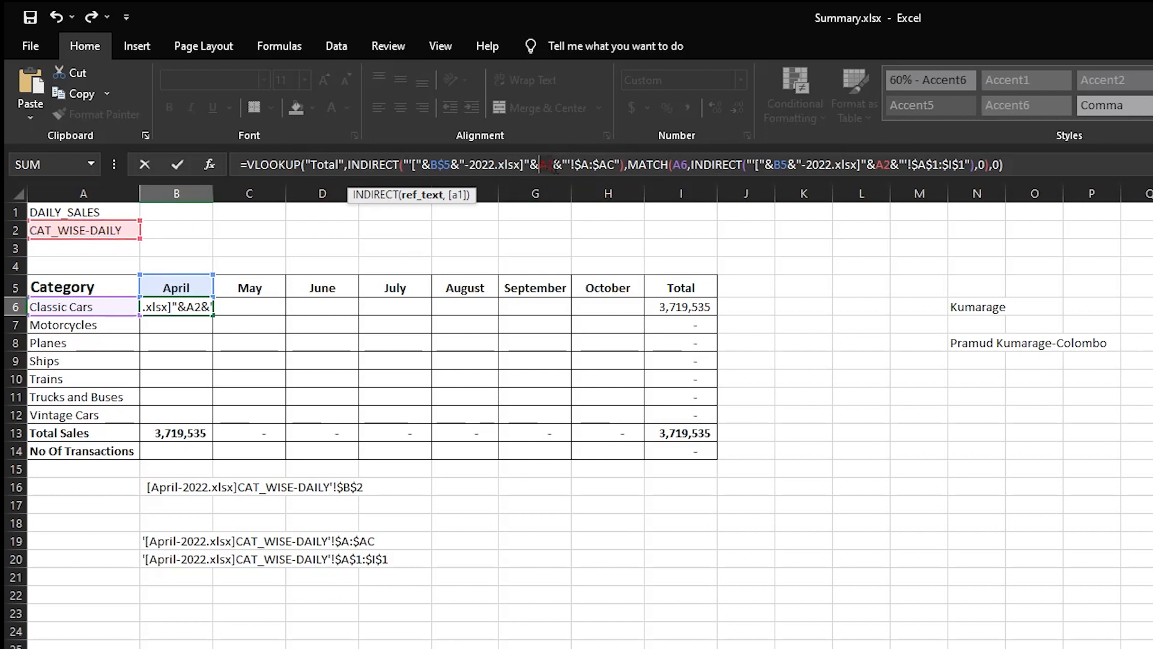
left_click_drag(553, 162, 543, 158)
key("F4")
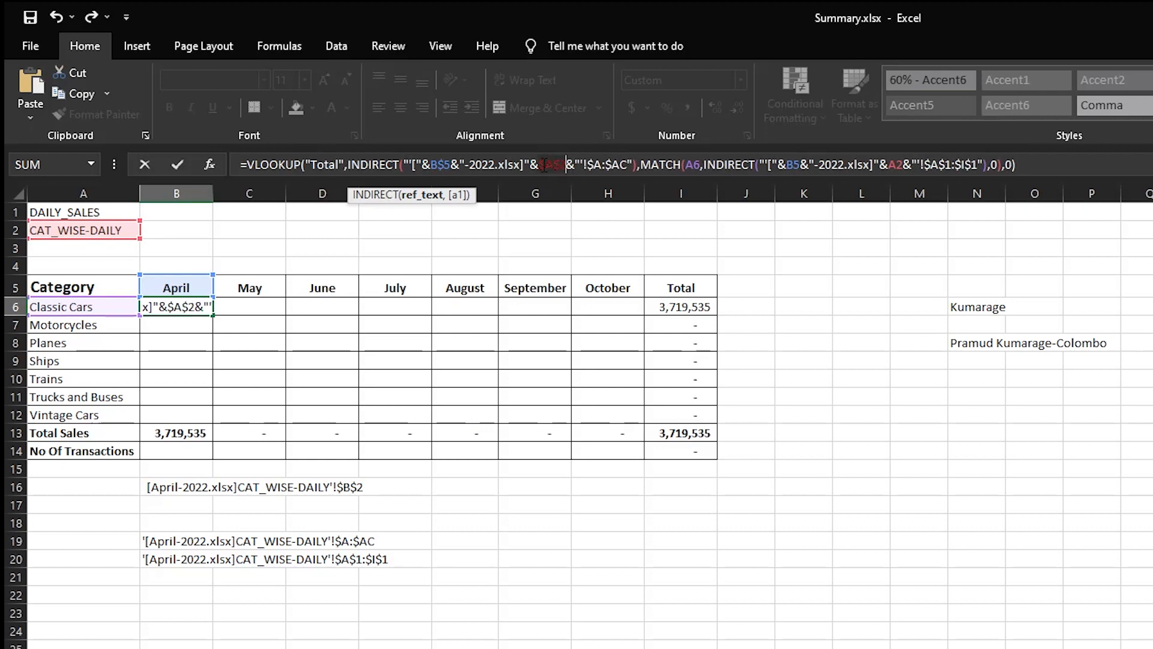
left_click_drag(542, 163, 548, 157)
left_click(552, 157)
double_click(439, 164)
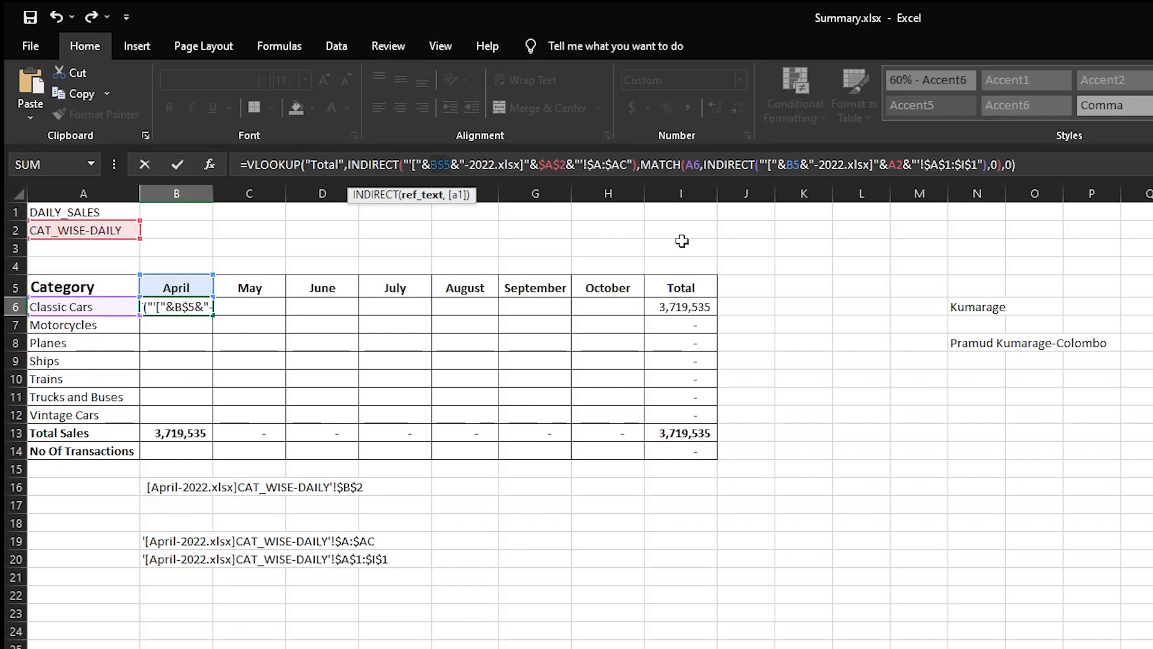
Change MATCH's A6 to $A6, B5 to B$5 and A2 to $A$2, then enter B6.
left_click(687, 164)
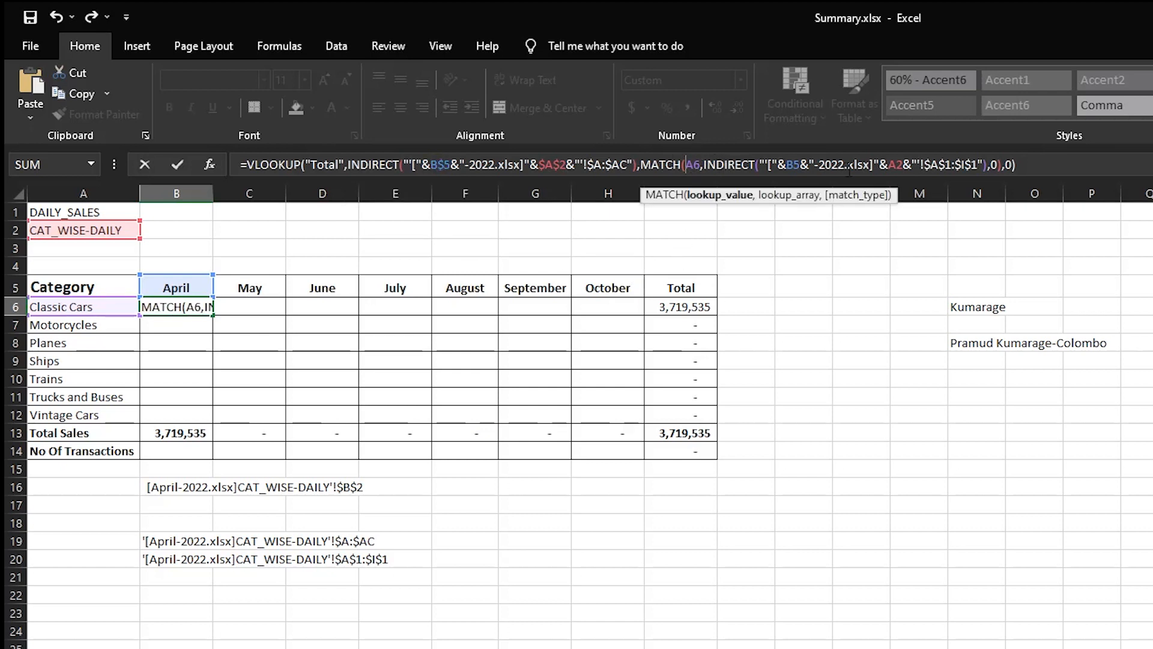
type("$")
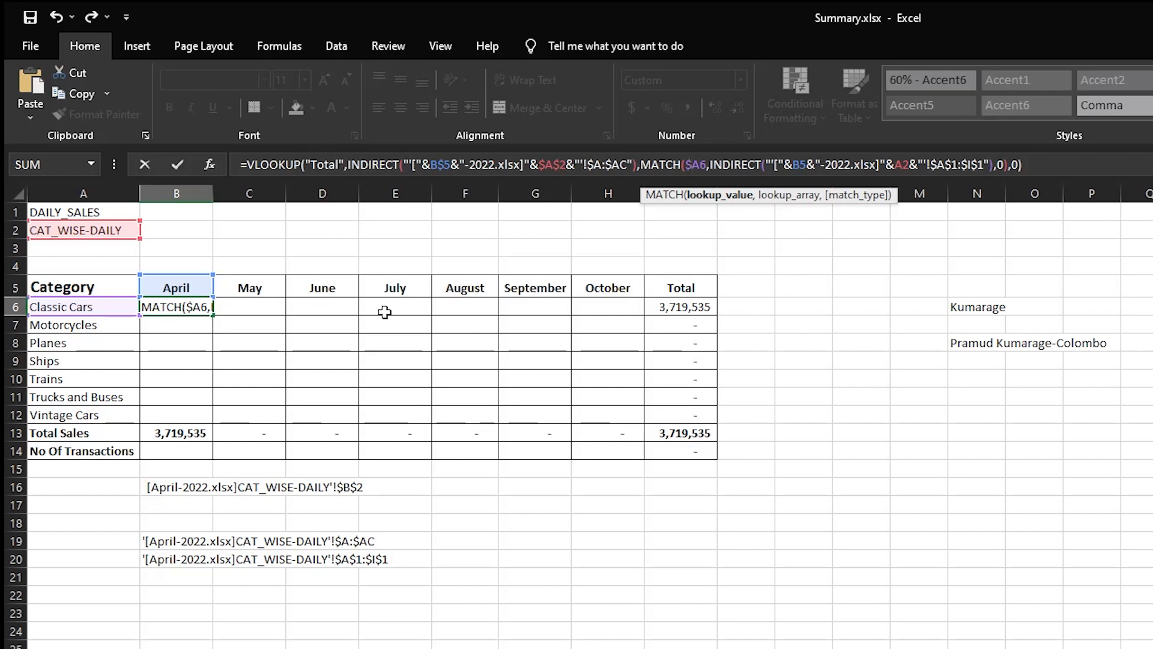
left_click(692, 164)
left_click(802, 164)
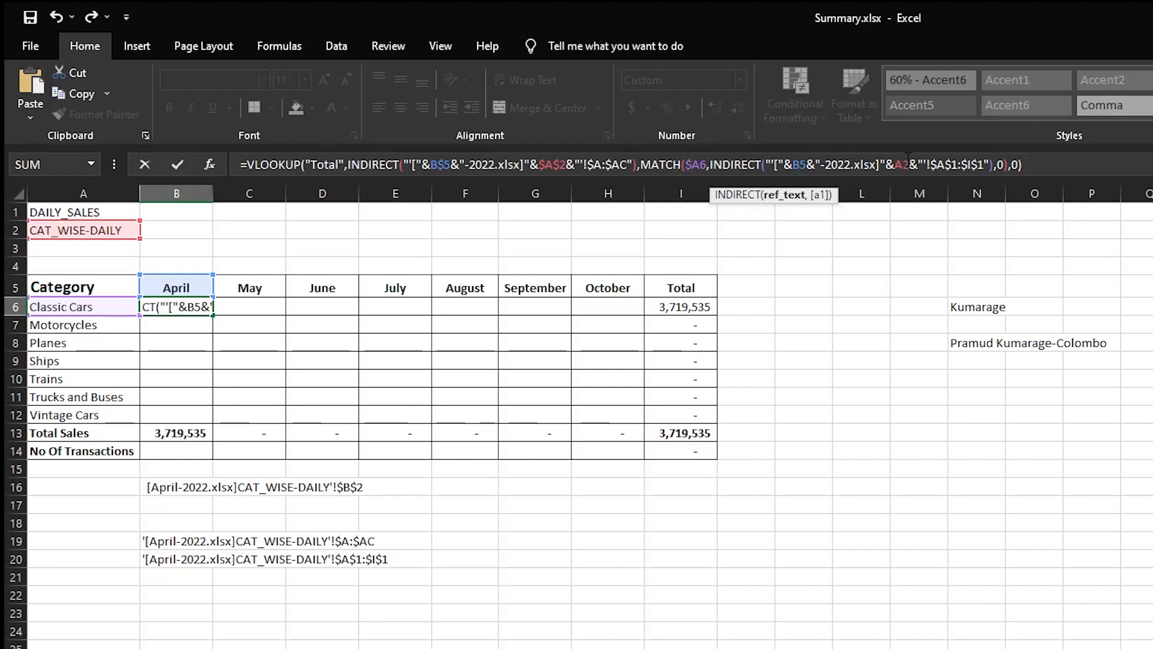
type("$")
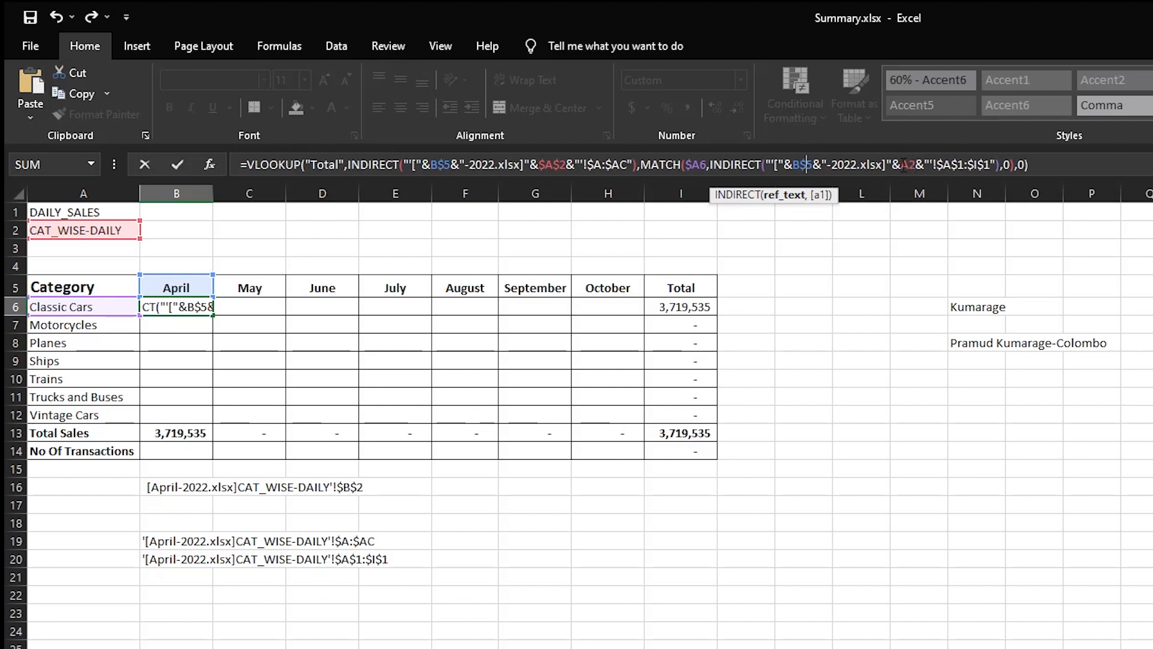
left_click(911, 165)
key("F4")
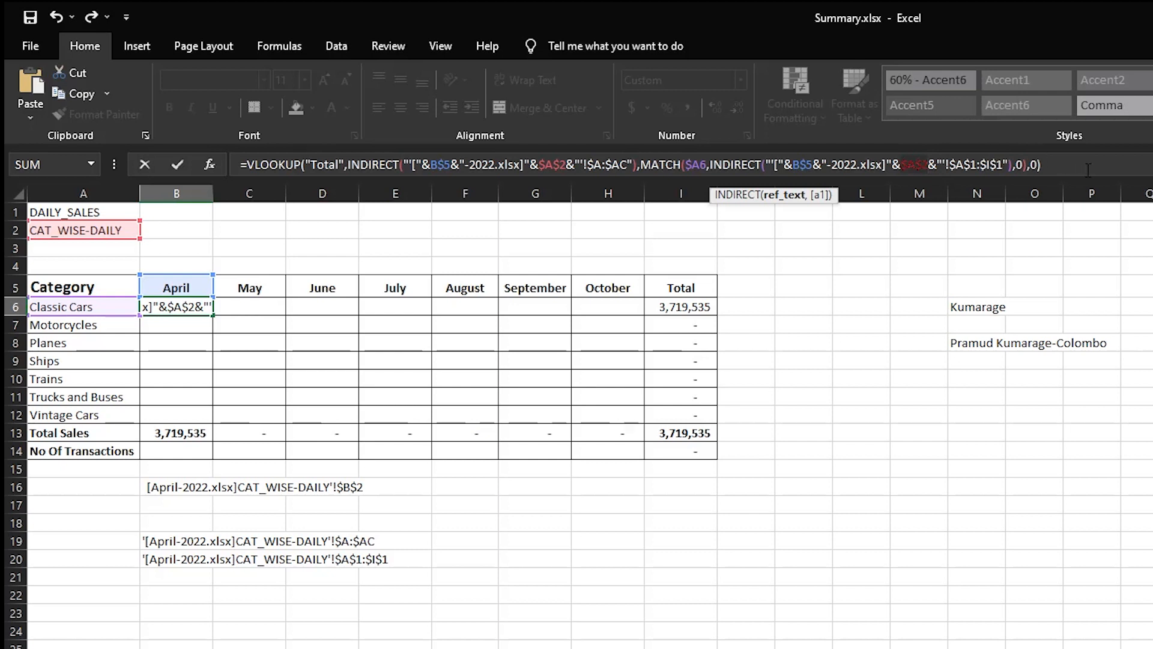
left_click(1069, 169)
key("Return")
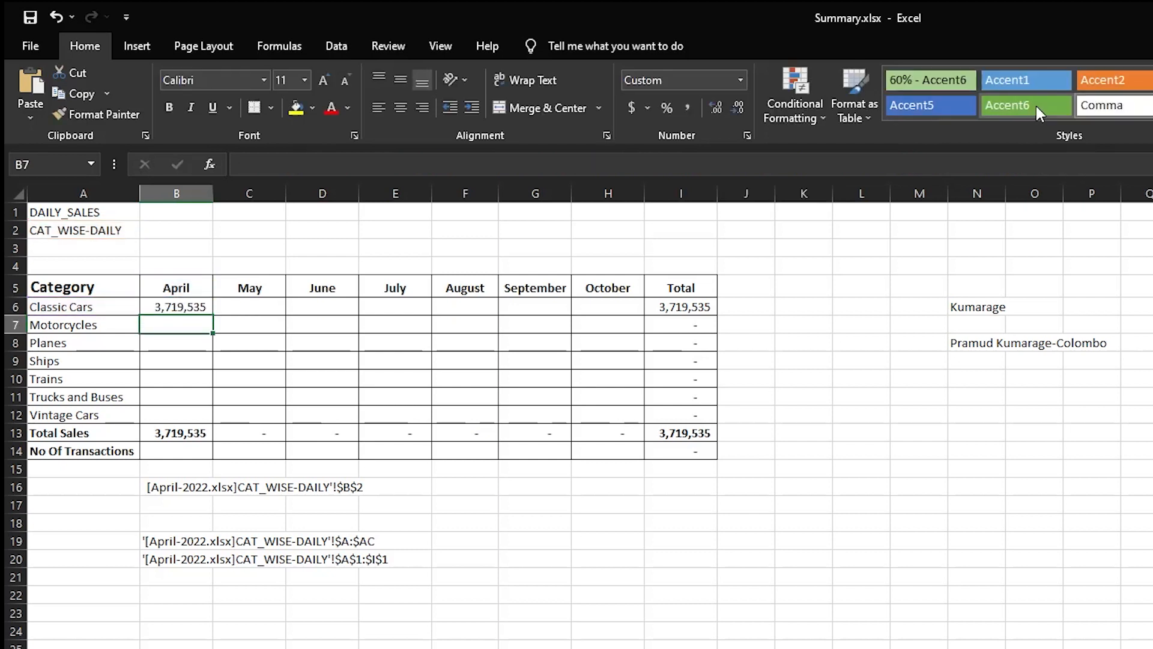
Fill B6's formula across B6:H12, leaving April correct and May–October showing #REF!
left_click(180, 306)
left_click_drag(213, 315, 633, 407)
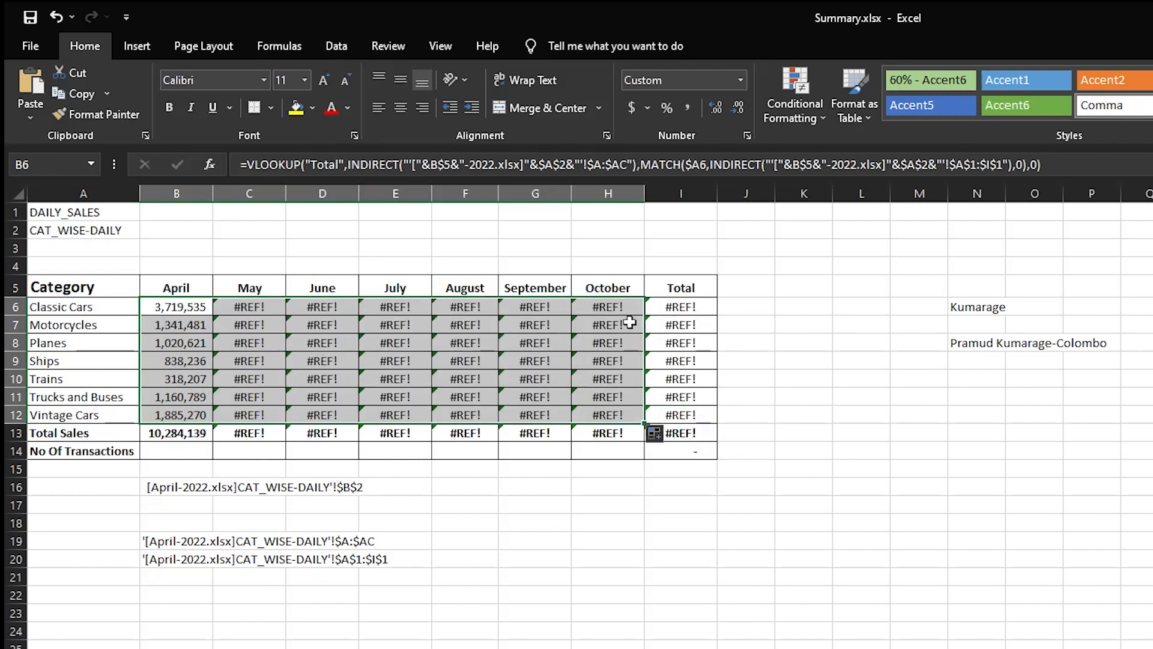
left_click(242, 311)
left_click_drag(241, 311, 588, 408)
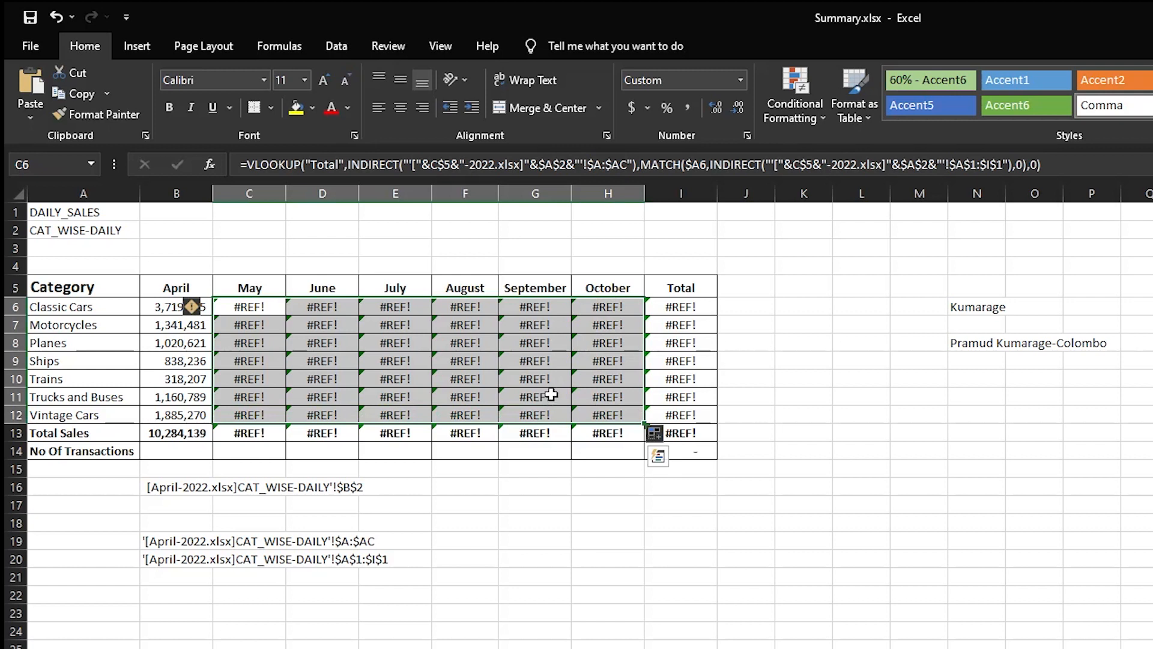
left_click_drag(147, 310, 605, 417)
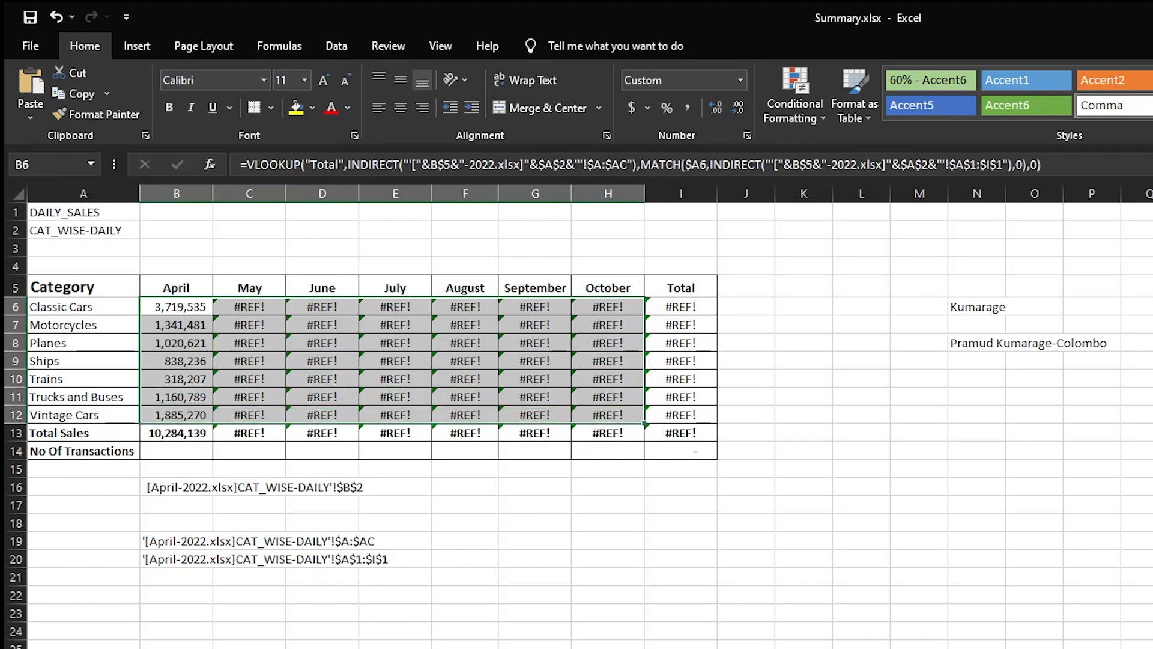
key("alt+Tab")
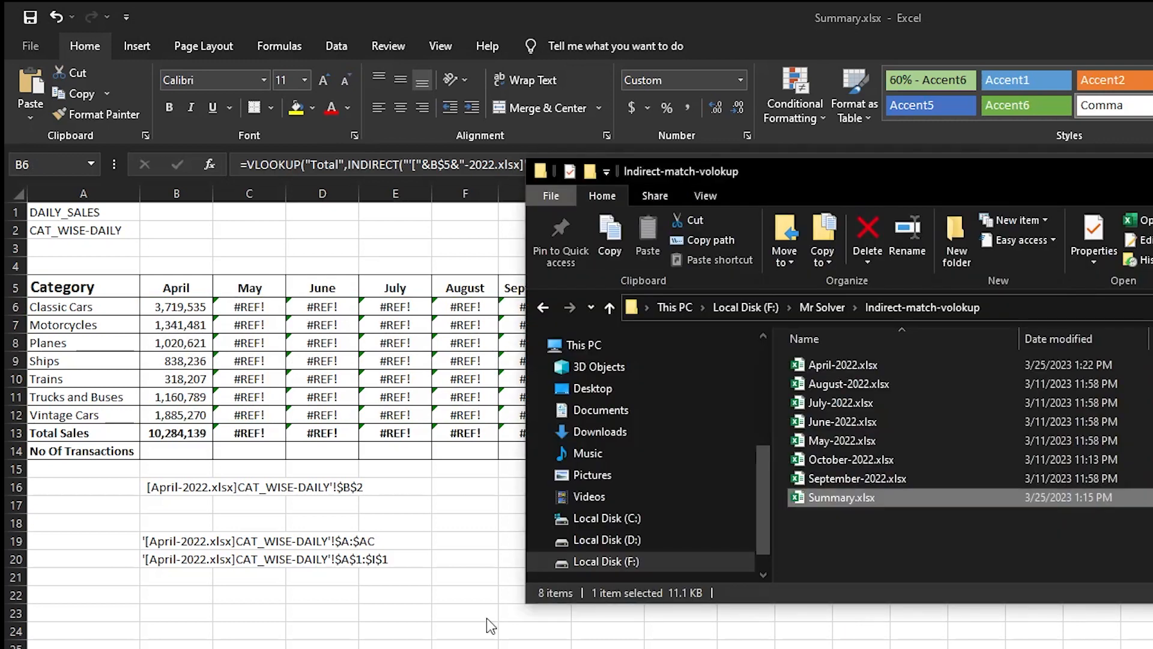
Select and open the May through October 2022 workbooks so the summary resolves its values.
left_click(870, 359)
left_click(869, 386, "ctrl")
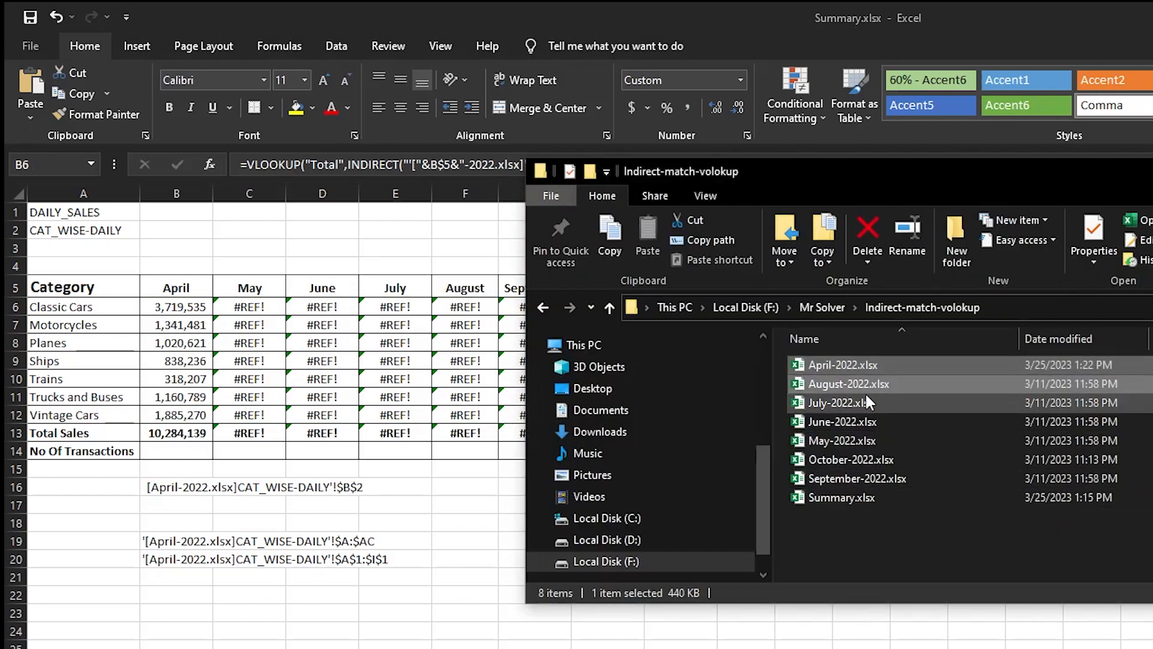
left_click(865, 402, "ctrl")
left_click(859, 421, "ctrl")
left_click(859, 440, "ctrl")
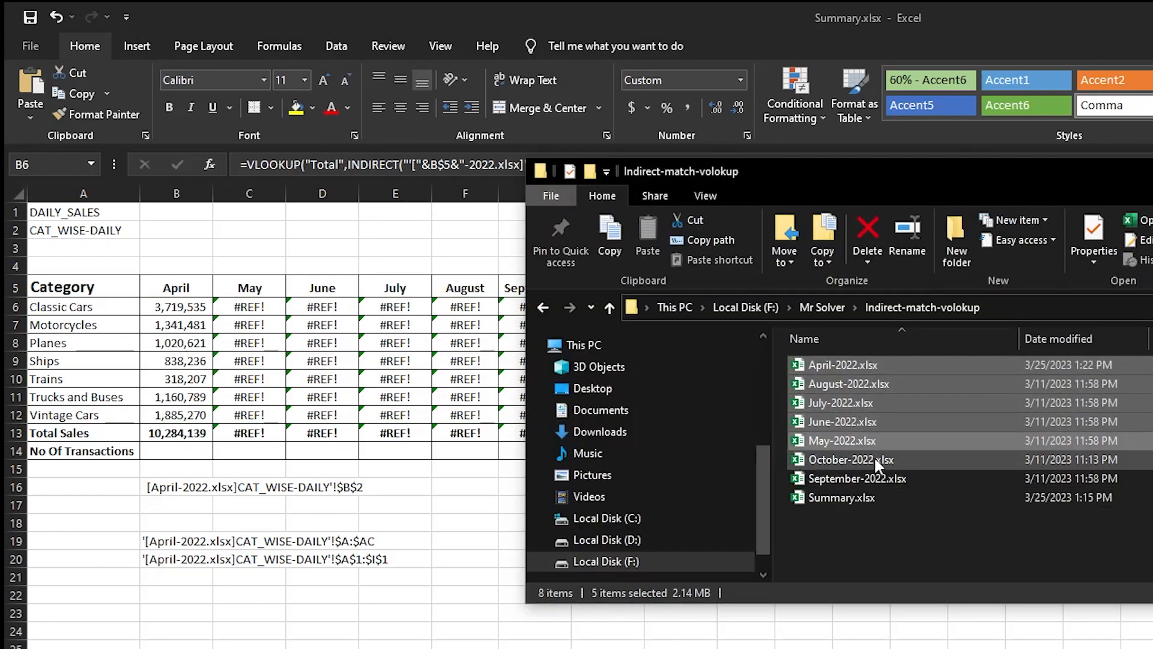
left_click(871, 365, "ctrl")
left_click(862, 460, "ctrl")
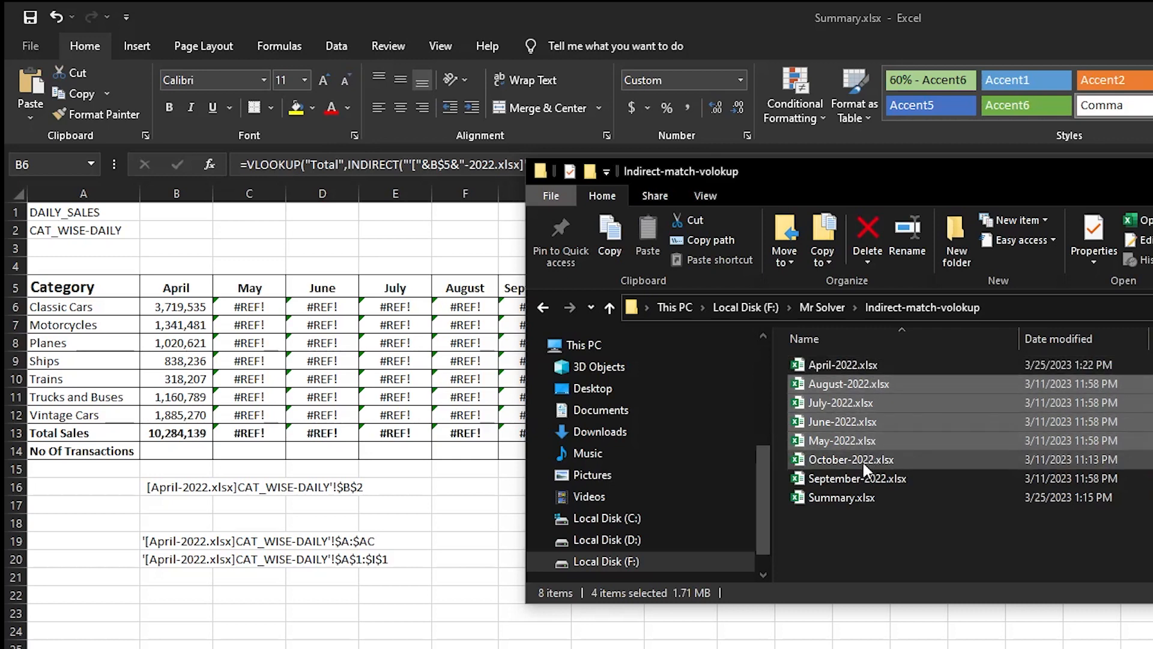
left_click(878, 479, "ctrl")
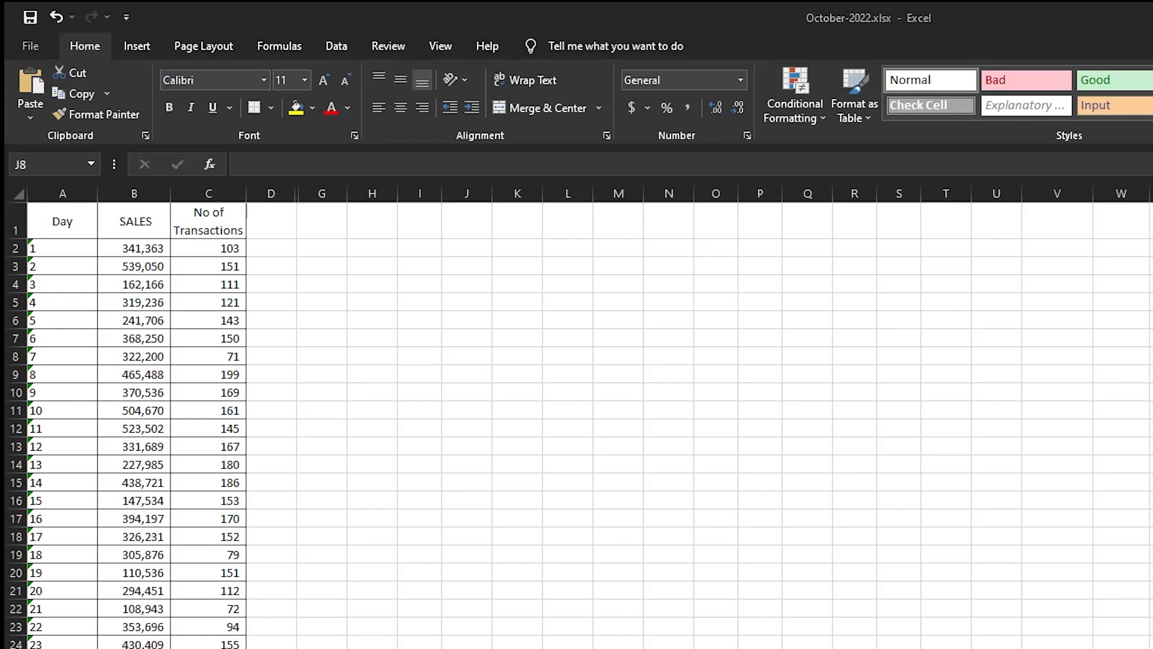
key("alt+Tab")
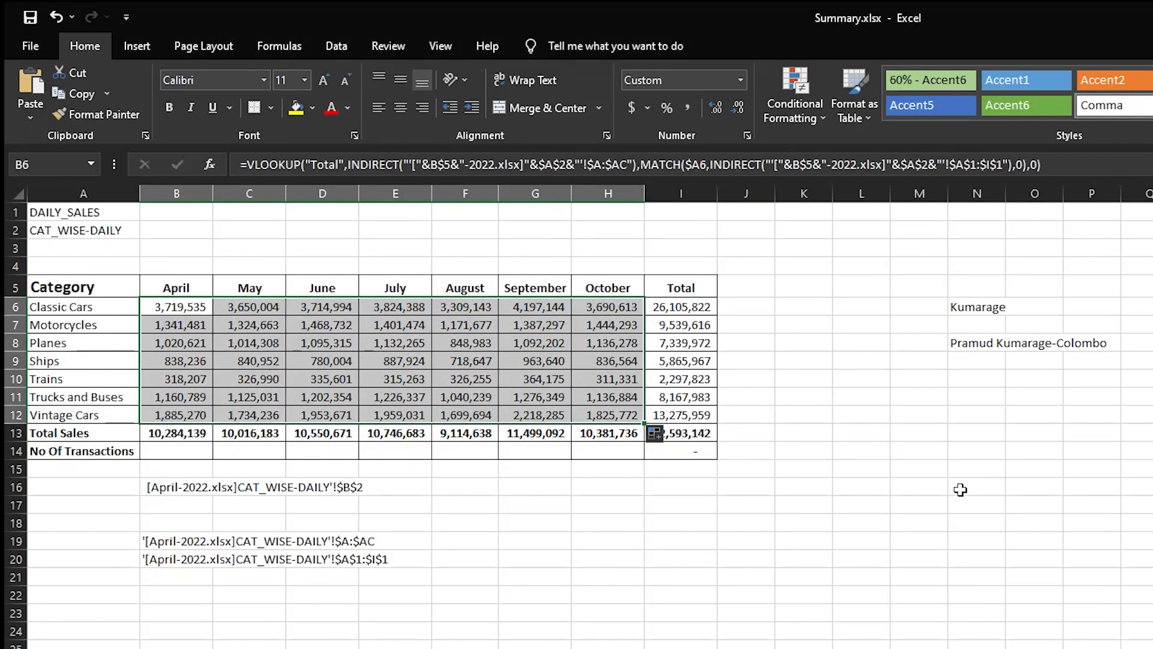
Delete the helper formulas below the table and the side notes in column N.
left_click(955, 485)
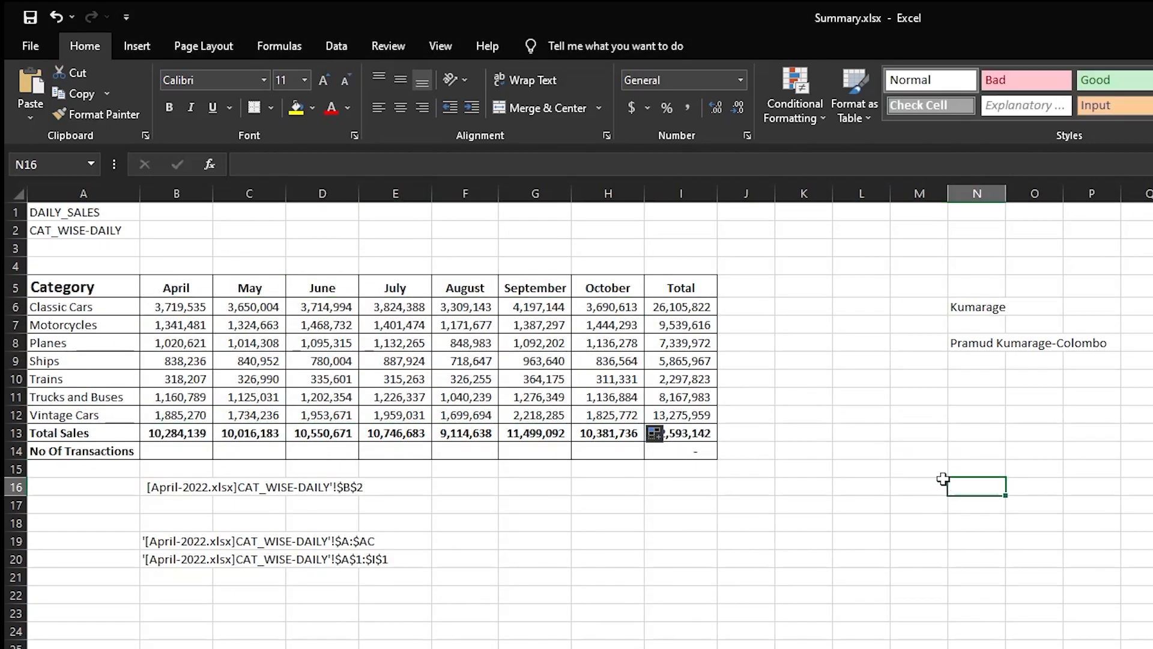
left_click(184, 304)
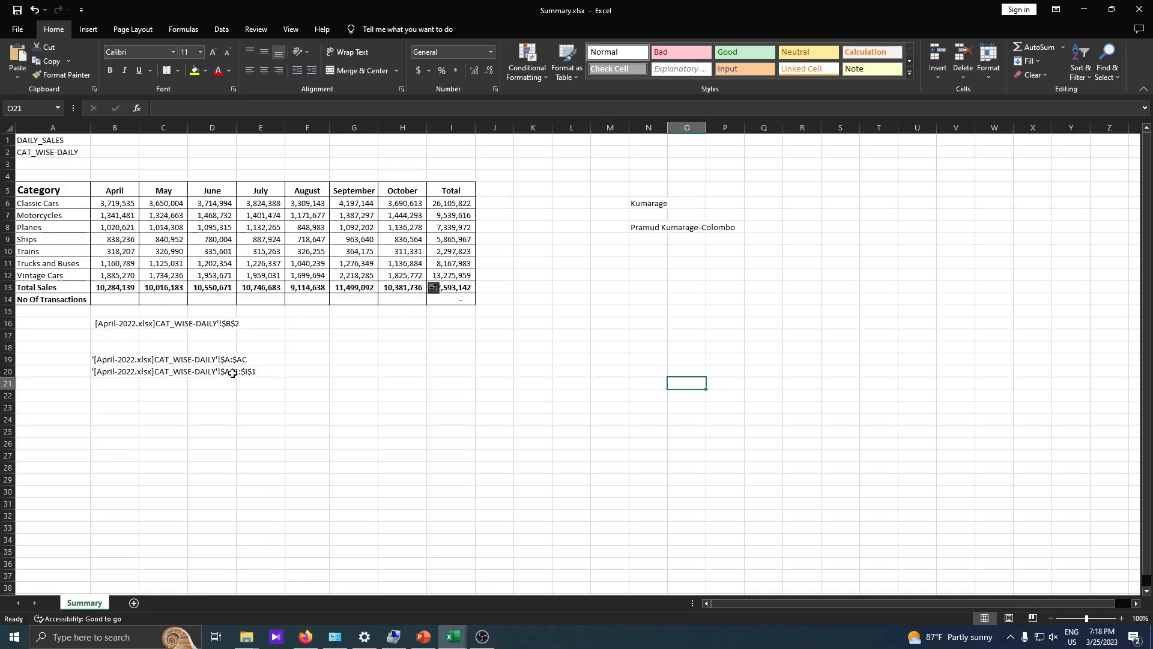
left_click_drag(114, 309, 369, 402)
key("Delete")
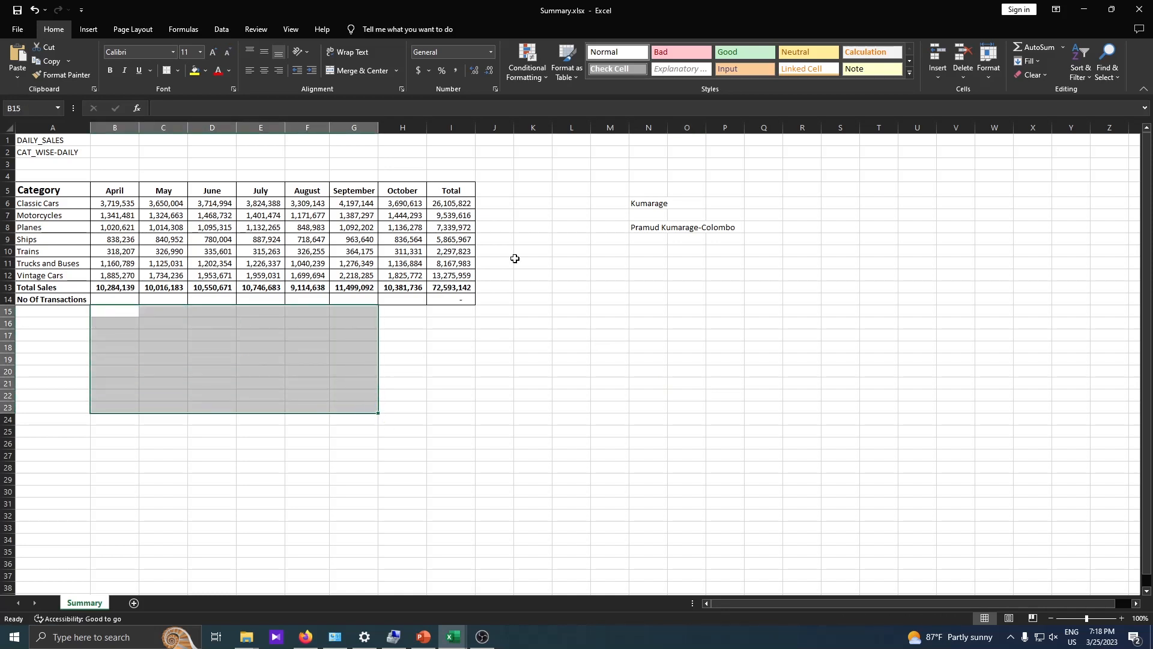
left_click_drag(630, 159, 805, 327)
key("Delete")
Highlight the filled category totals and switch to the PowerPoint presentation.
left_click(451, 383)
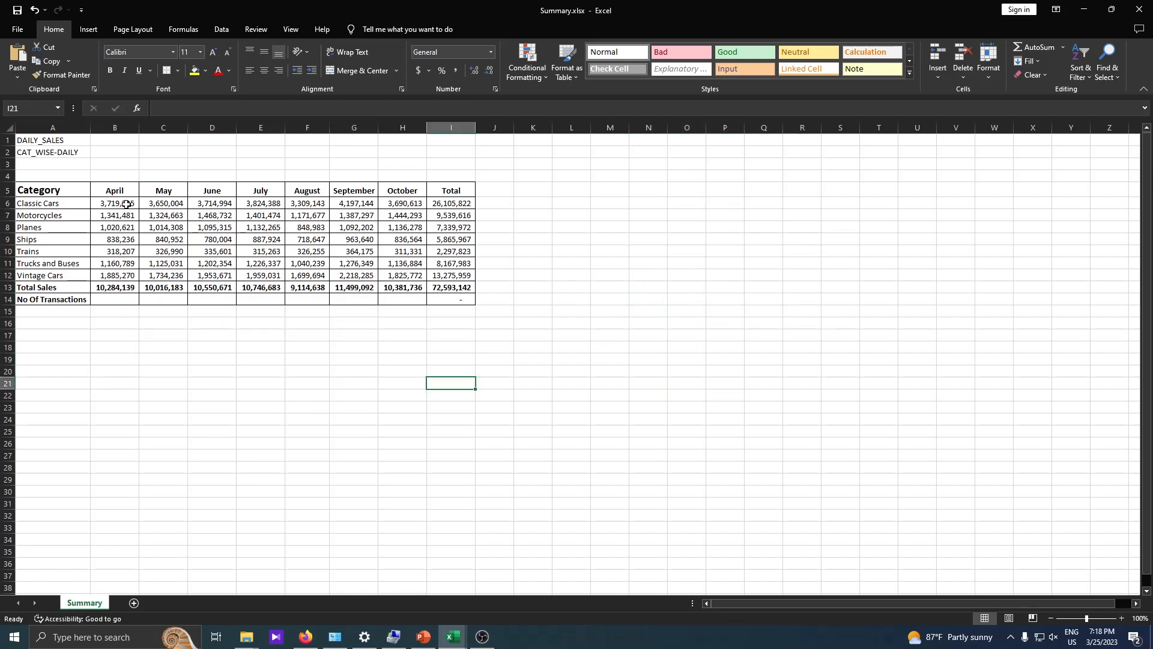
left_click_drag(118, 204, 457, 275)
left_click(426, 636)
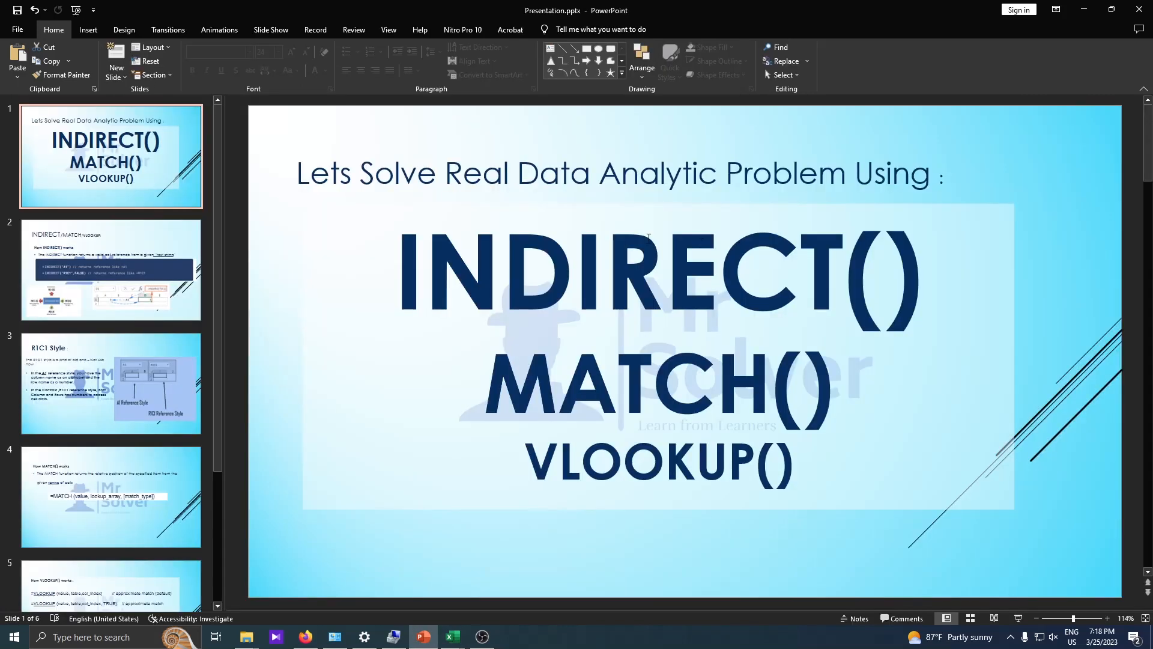